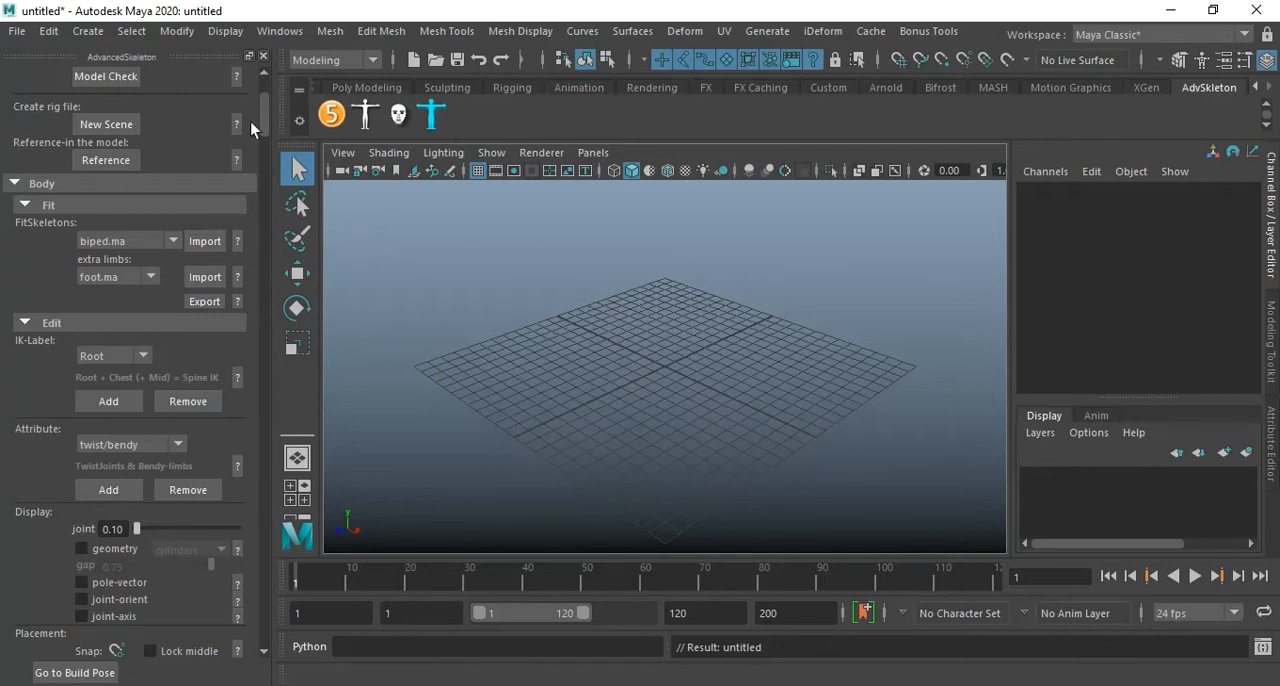
Choose the clairee demo and view the help on checking online for demo updates.
{"action": "left_click_drag", "start_coordinate": [266, 110], "coordinate": [274, 630]}
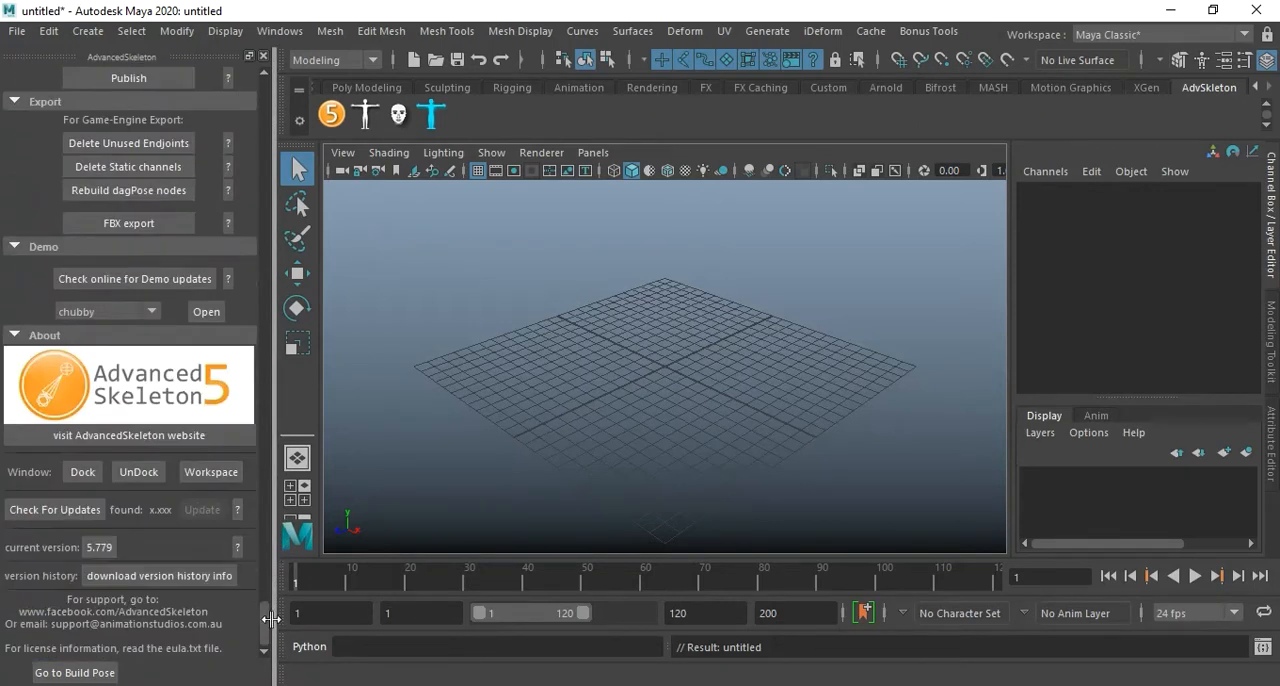
{"action": "left_click", "coordinate": [106, 311]}
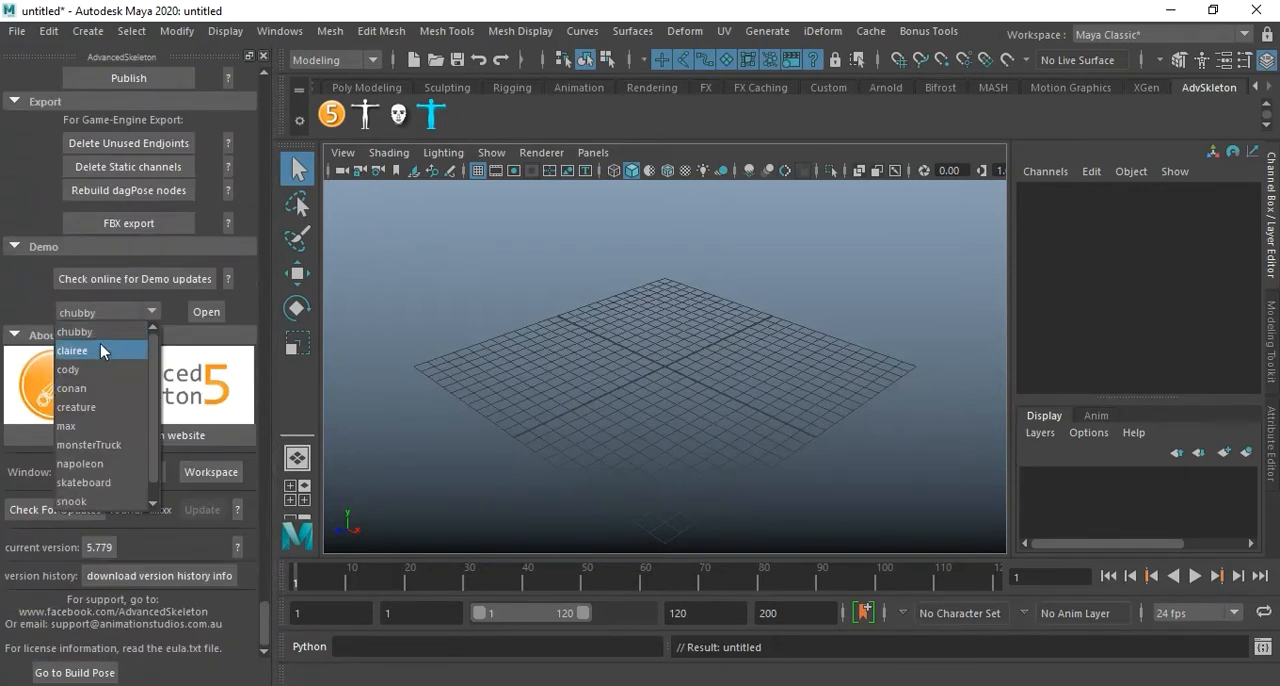
{"action": "left_click", "coordinate": [103, 351]}
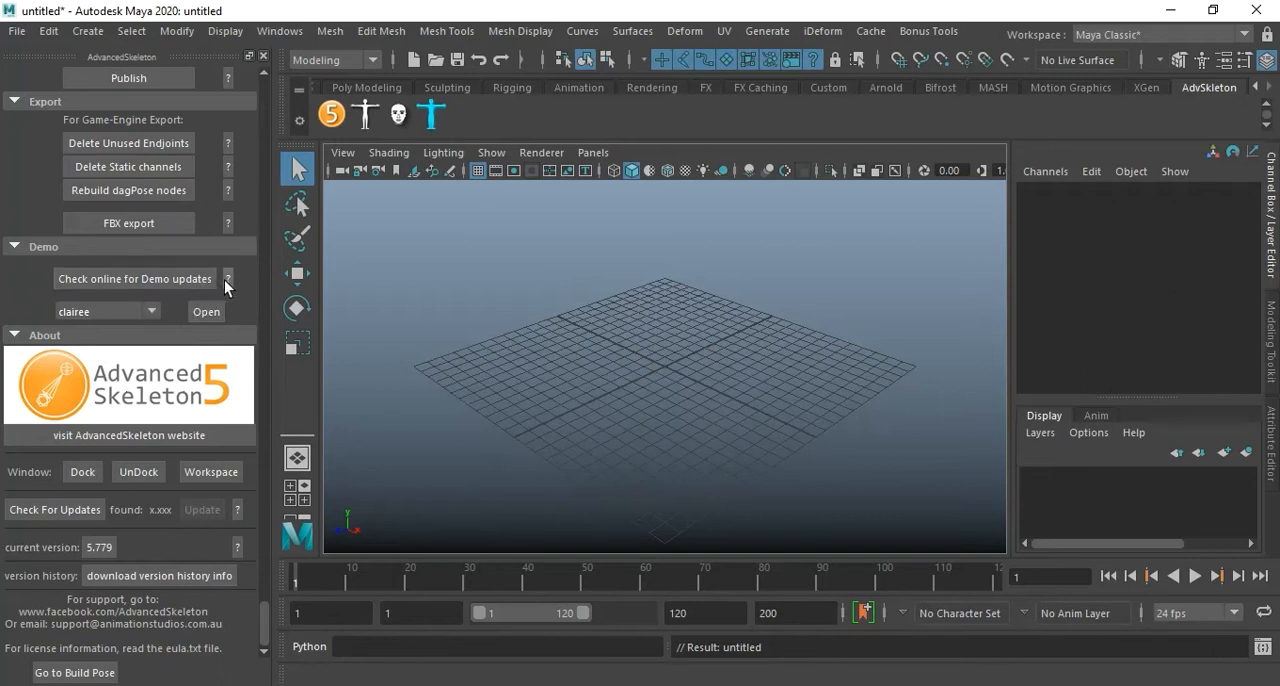
{"action": "left_click", "coordinate": [226, 280]}
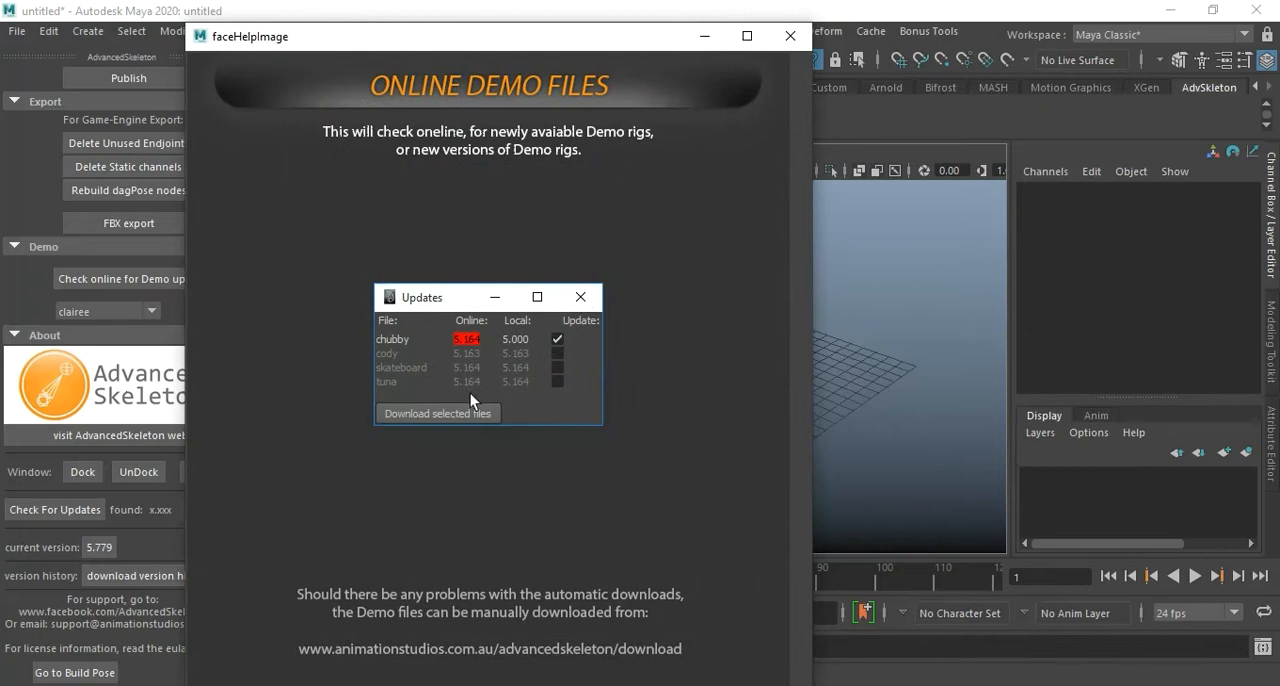
{"action": "left_click", "coordinate": [790, 36]}
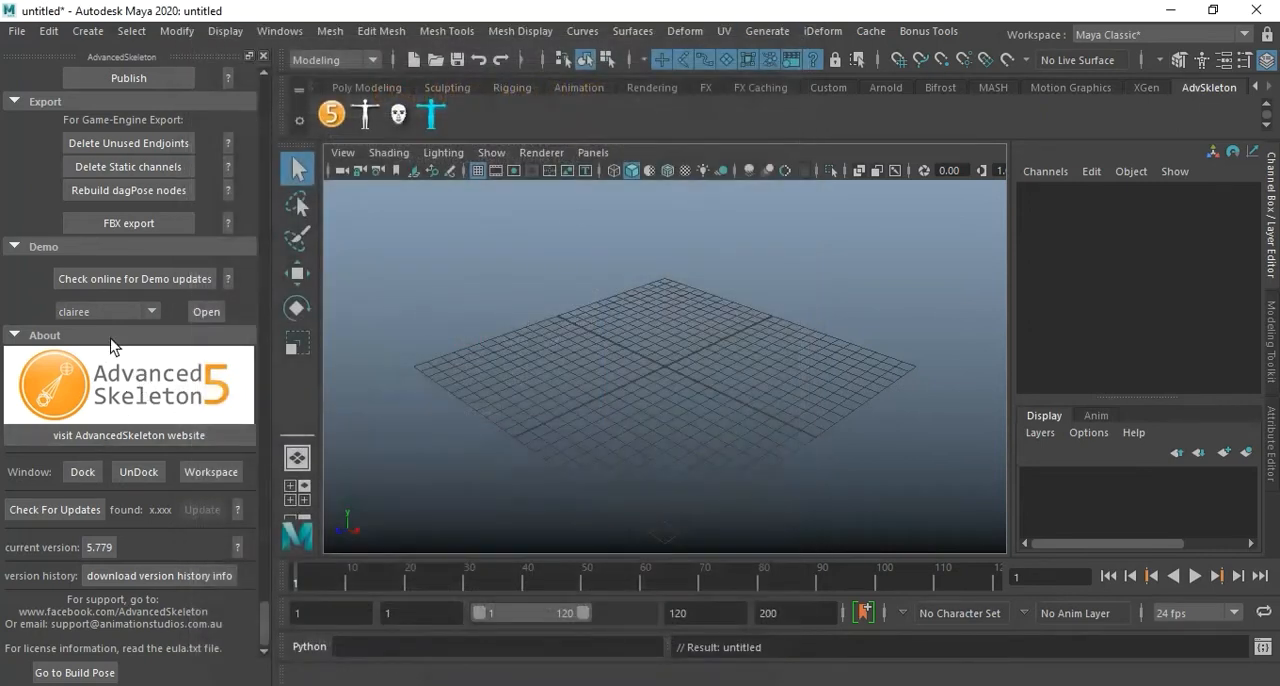
Open the cody demo rig without saving the current scene.
{"action": "left_click", "coordinate": [108, 311]}
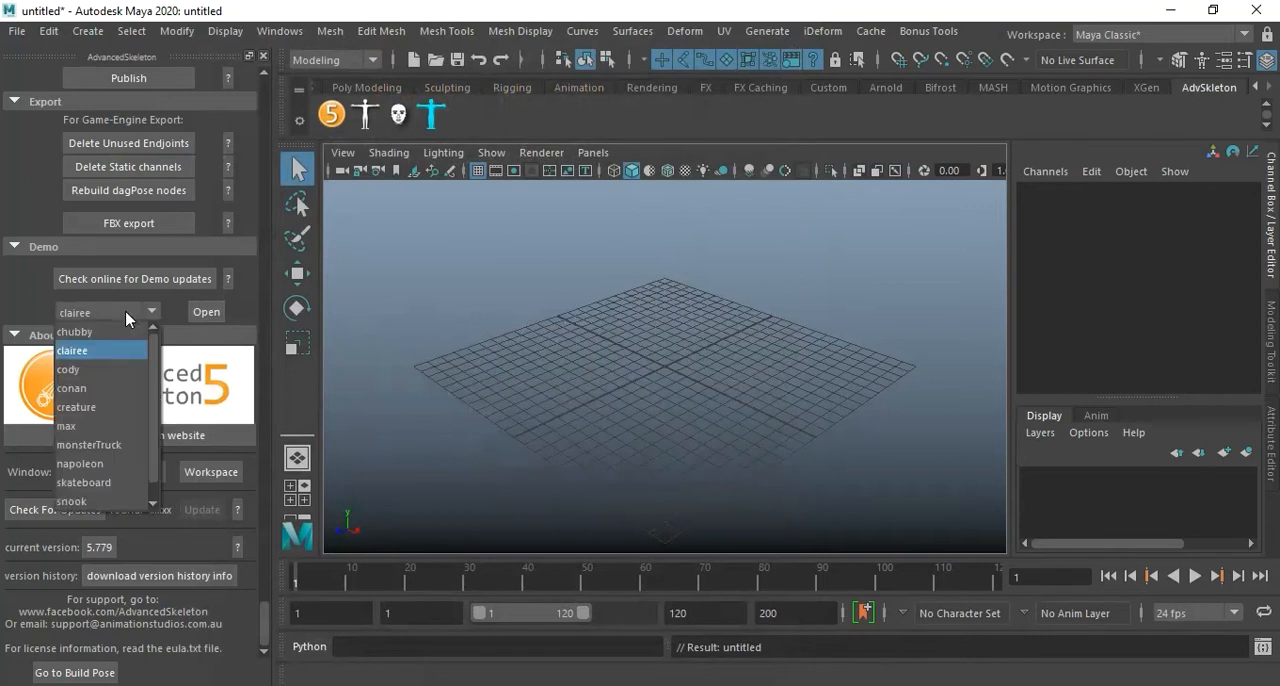
{"action": "left_click", "coordinate": [108, 370]}
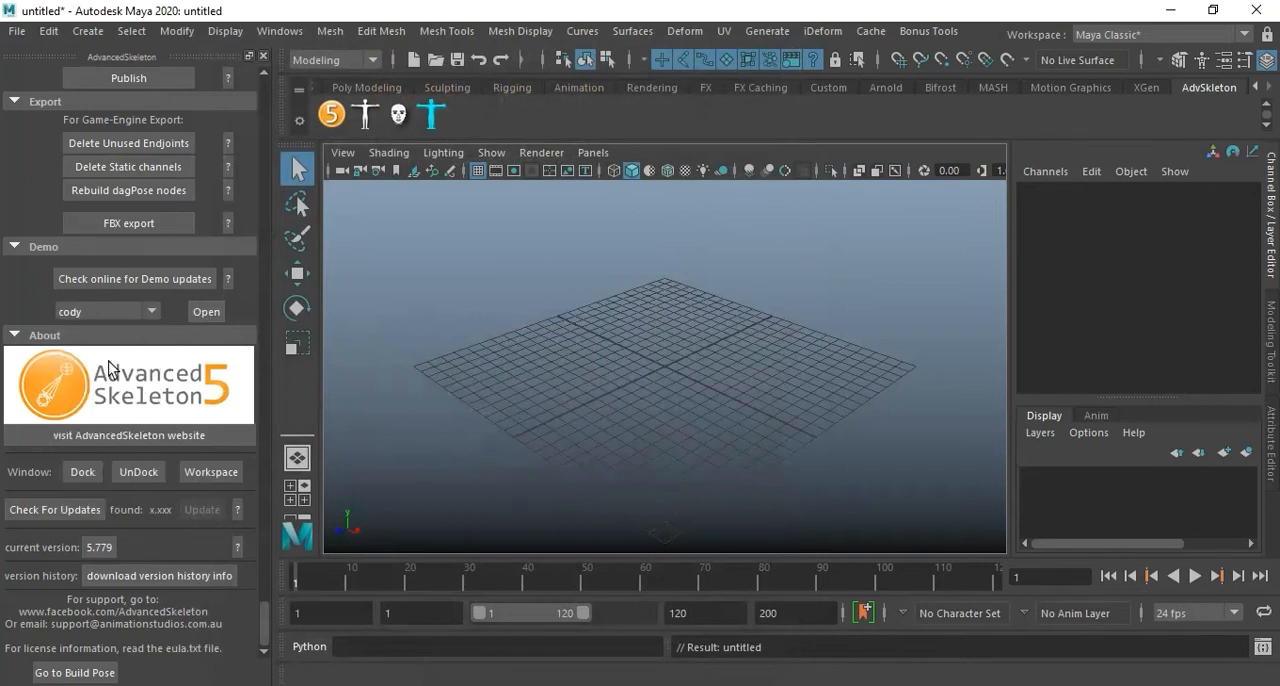
{"action": "left_click", "coordinate": [203, 313]}
{"action": "left_click", "coordinate": [645, 358]}
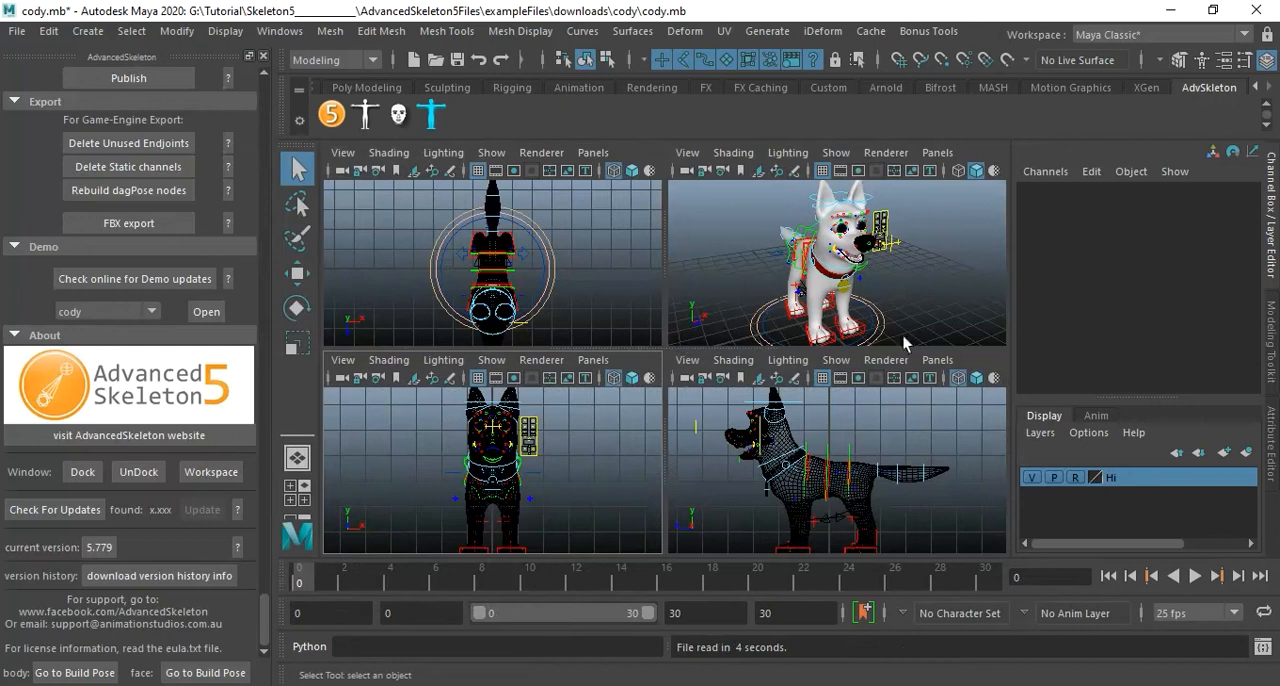
Open the creature demo rig without saving the current scene.
{"action": "left_click", "coordinate": [152, 311]}
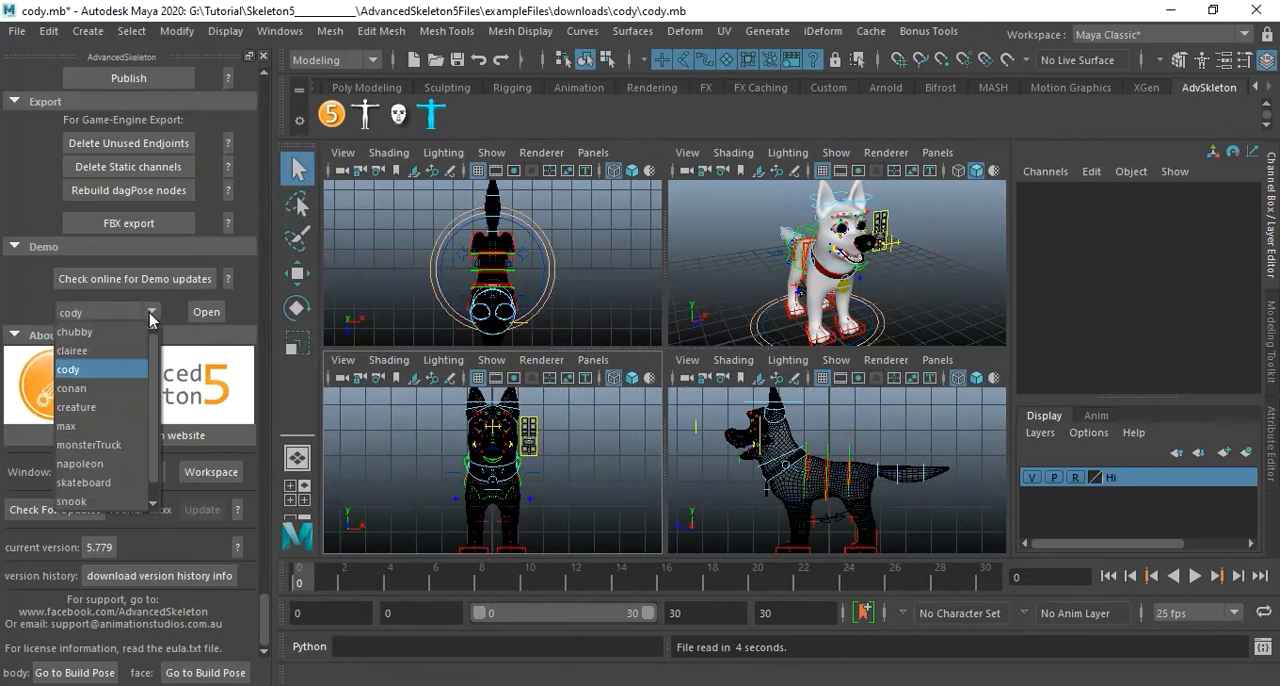
{"action": "left_click", "coordinate": [114, 409]}
{"action": "left_click", "coordinate": [206, 311]}
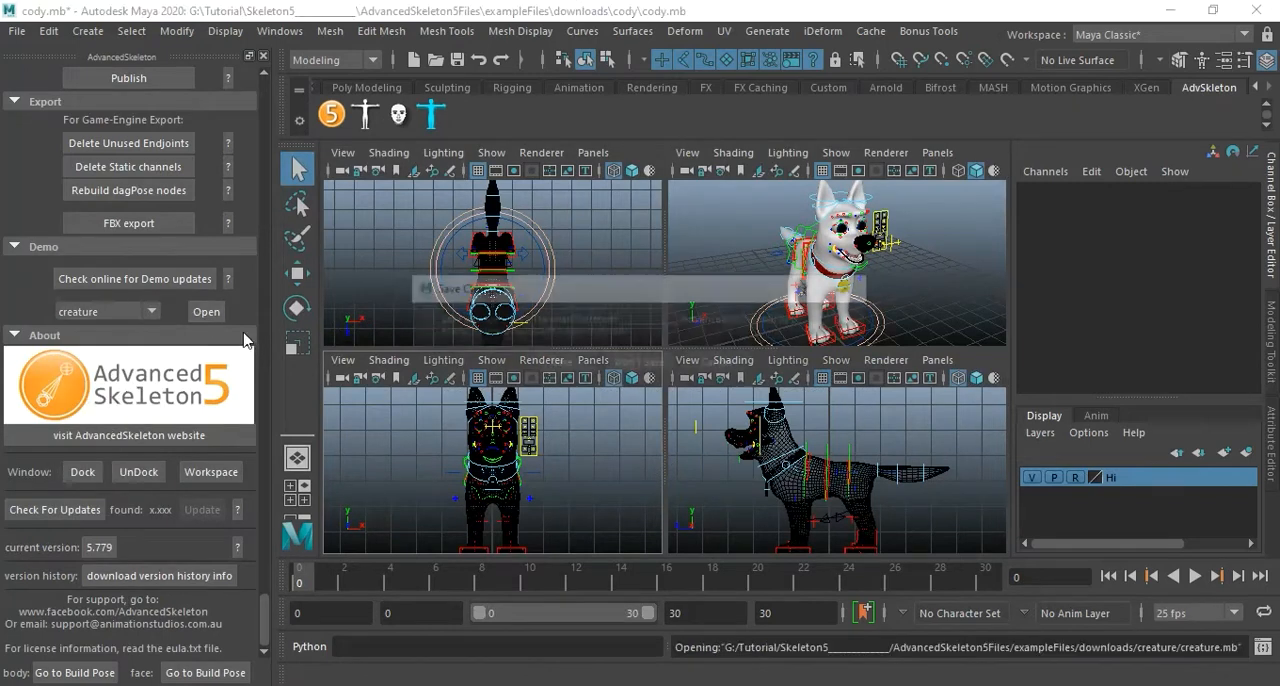
{"action": "left_click", "coordinate": [640, 363]}
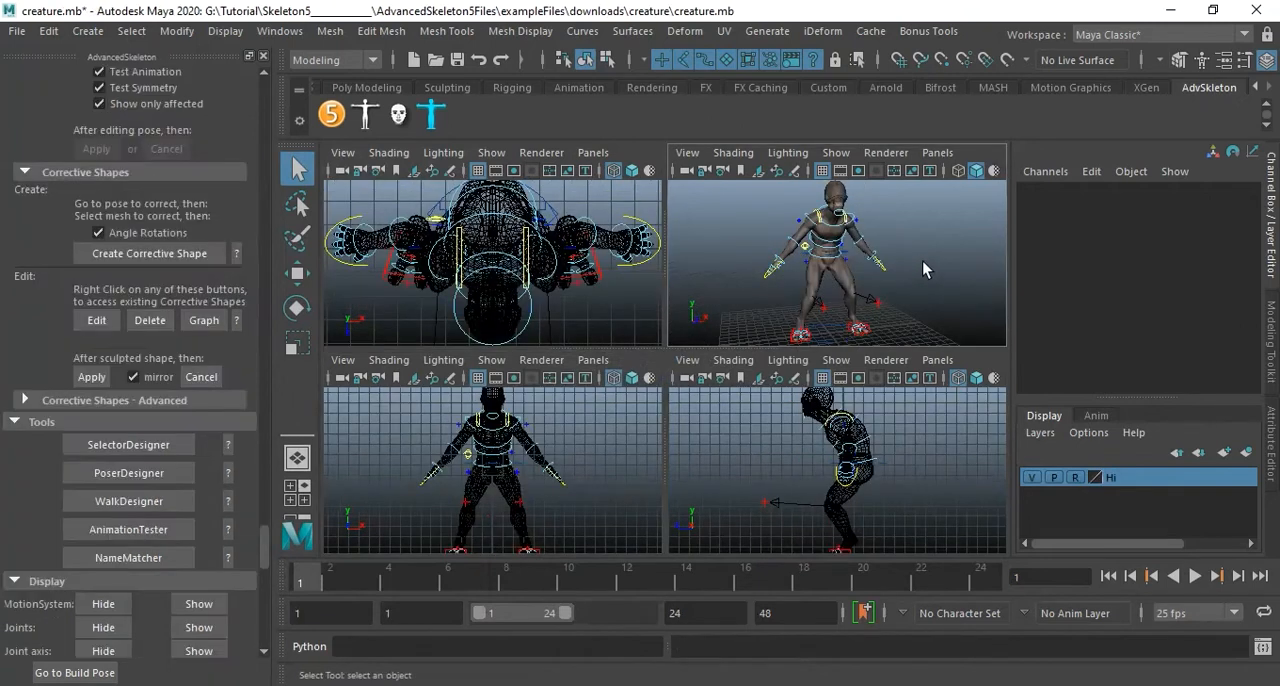
Maximise the perspective view, show the creature rig's joints and display them through the mesh with X-ray joints.
{"action": "key", "text": "space"}
{"action": "left_click_drag", "start_coordinate": [757, 343], "coordinate": [654, 360], "text": "alt"}
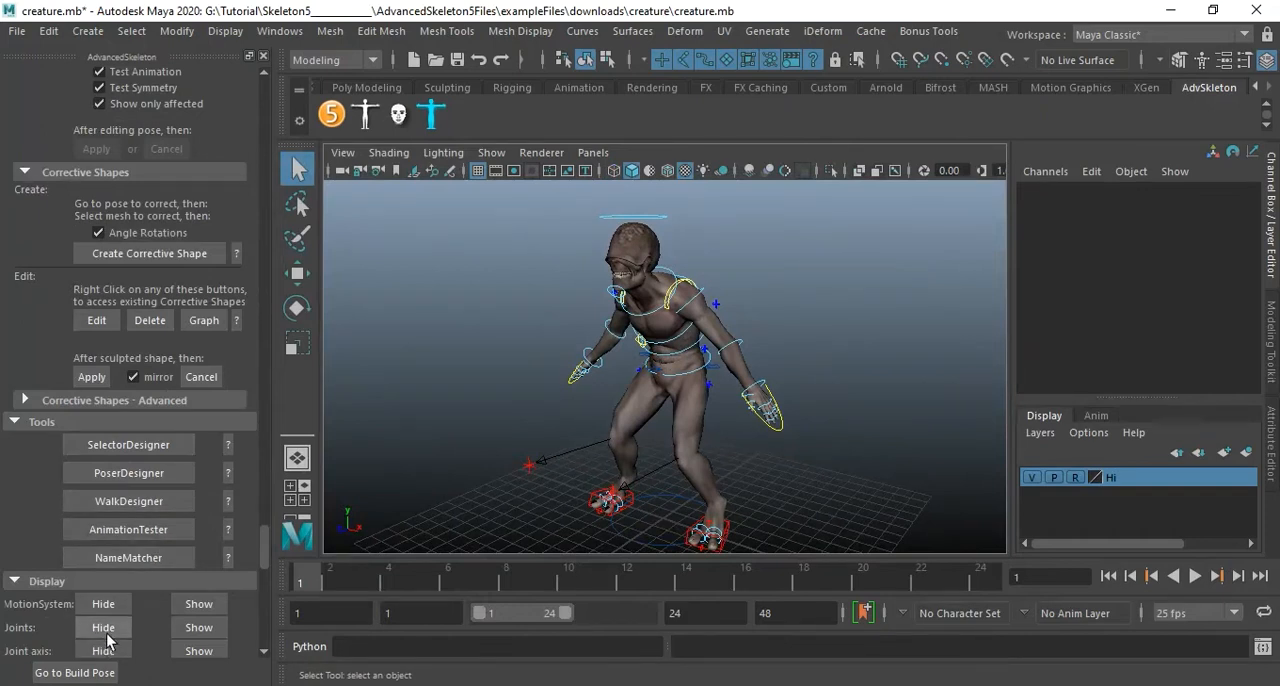
{"action": "left_click", "coordinate": [202, 630]}
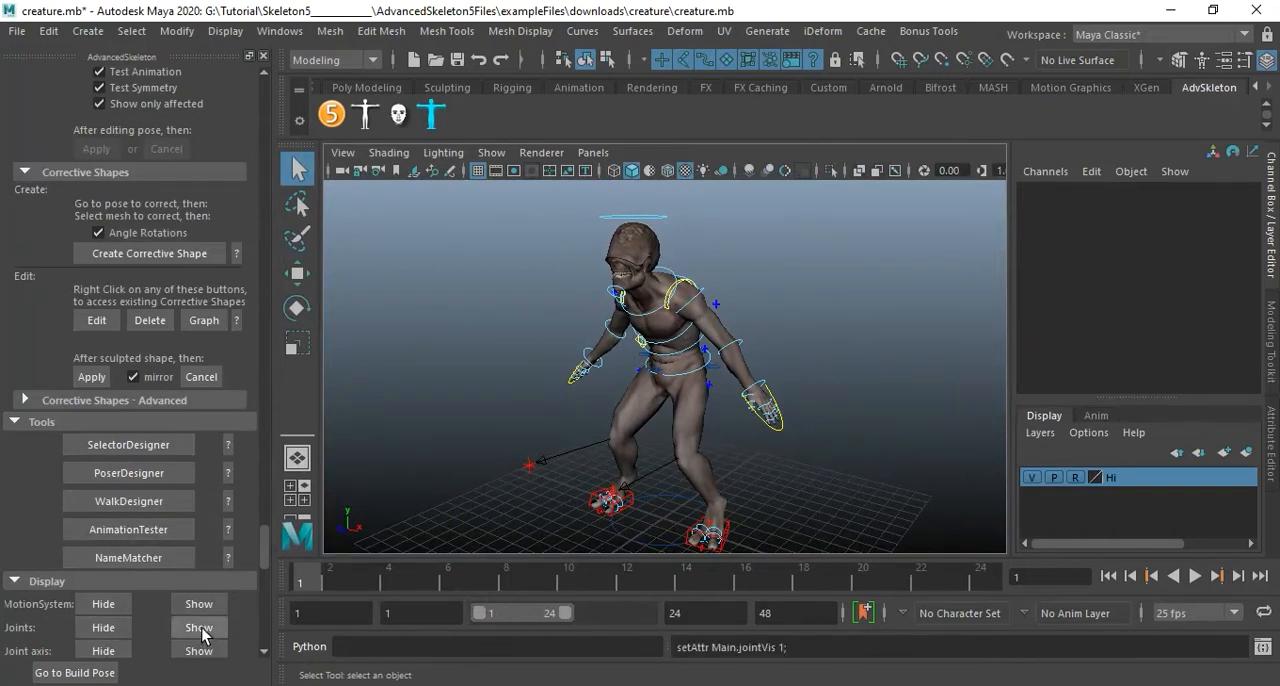
{"action": "left_click", "coordinate": [380, 154]}
{"action": "left_click", "coordinate": [427, 361]}
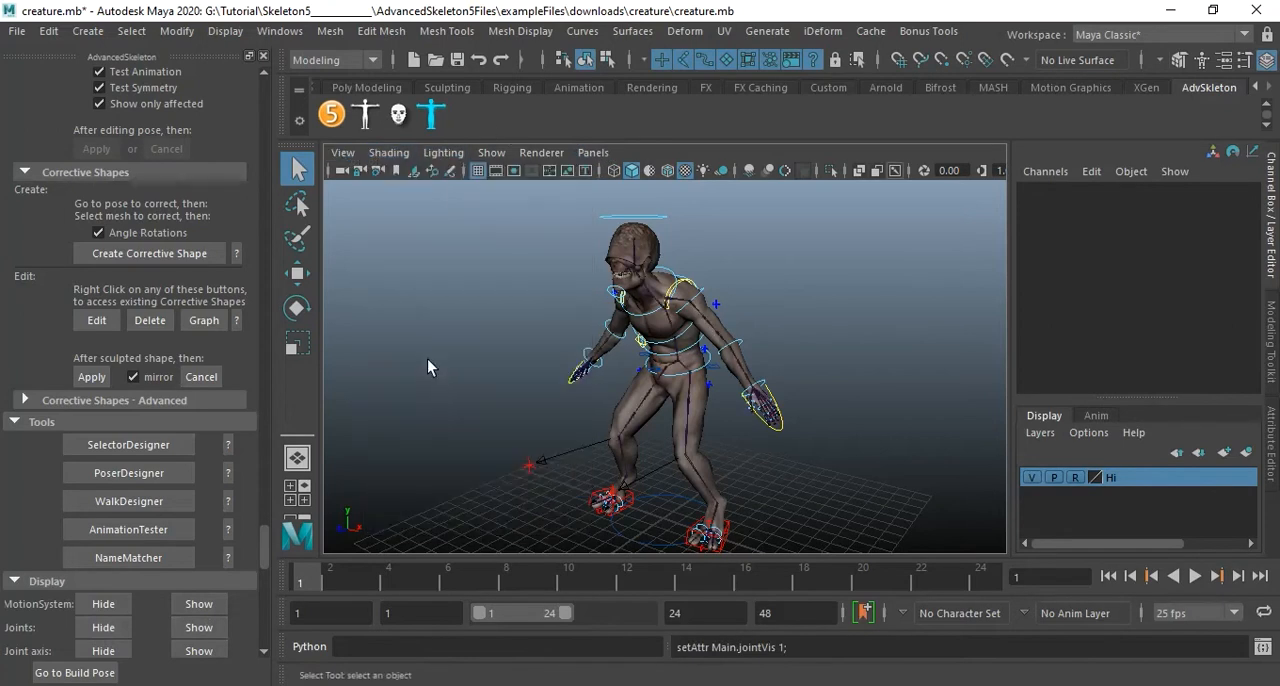
{"action": "right_click_drag", "start_coordinate": [690, 319], "coordinate": [766, 338], "text": "alt"}
{"action": "left_click_drag", "start_coordinate": [766, 338], "coordinate": [855, 335], "text": "alt"}
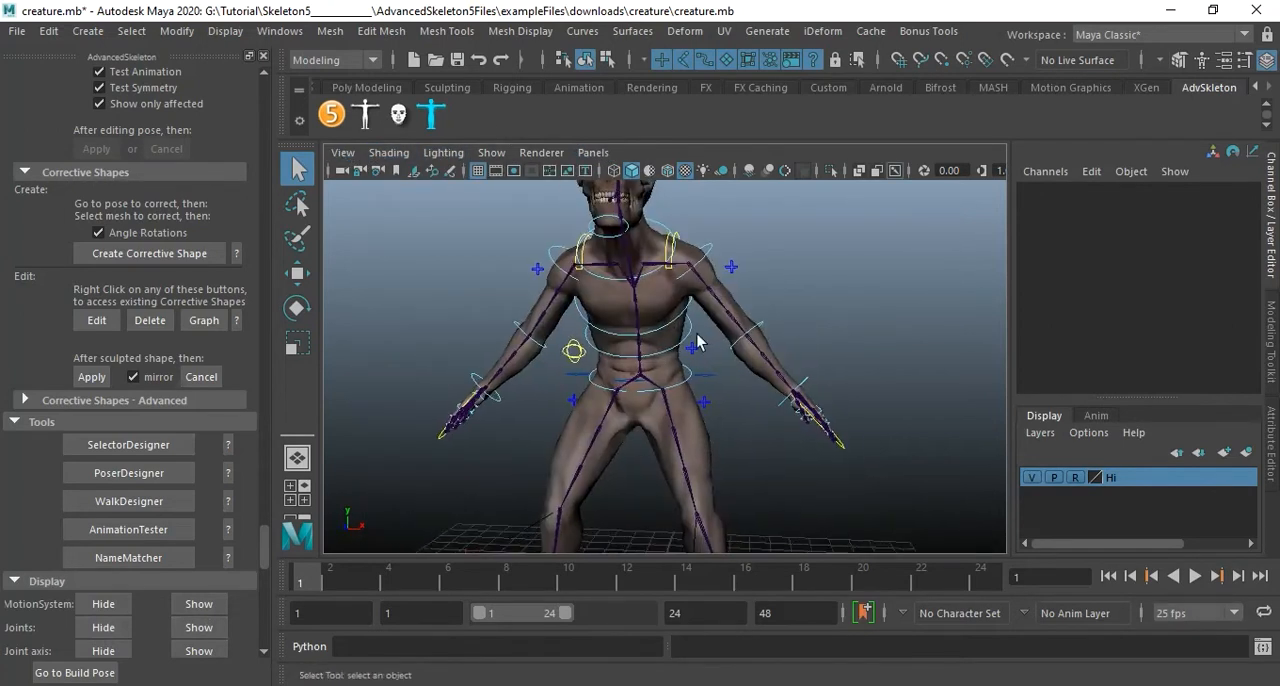
{"action": "middle_click_drag", "start_coordinate": [699, 335], "coordinate": [805, 317], "text": "alt"}
{"action": "left_click_drag", "start_coordinate": [805, 317], "coordinate": [740, 330], "text": "alt"}
Toggle the creature from the advanced rig to its fit skeleton.
{"action": "scroll", "coordinate": [154, 358], "scroll_direction": "up", "scroll_amount": 12}
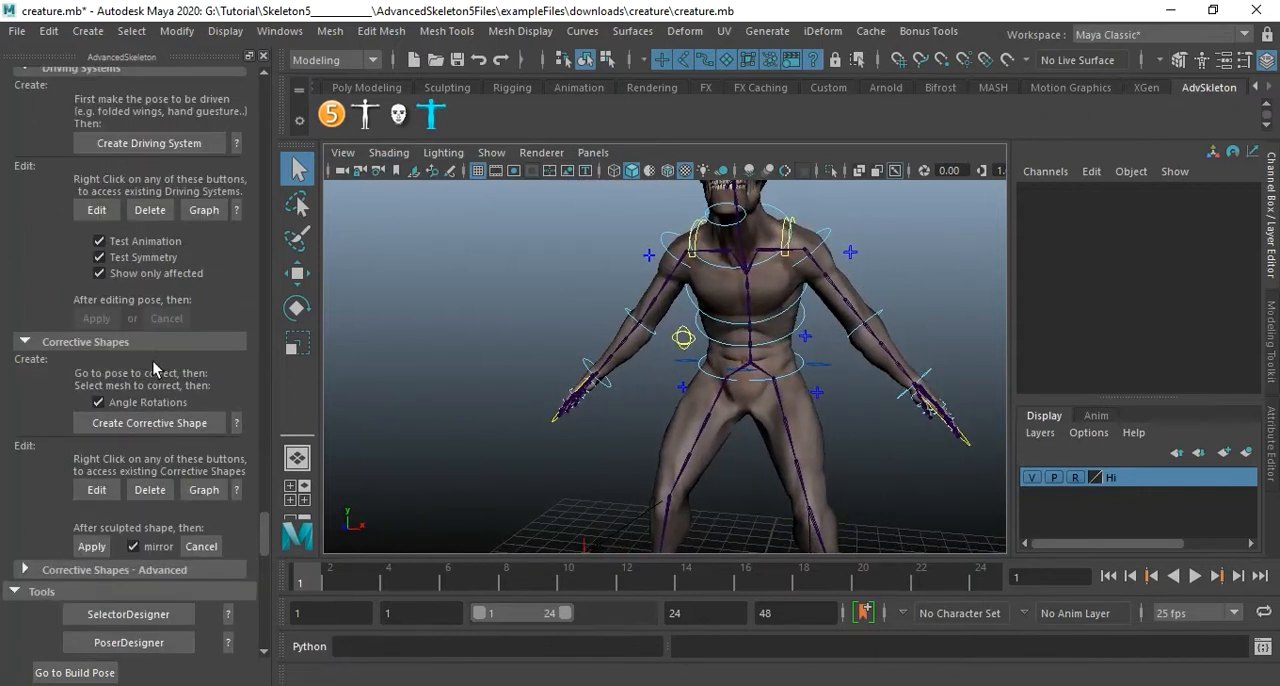
{"action": "scroll", "coordinate": [157, 362], "scroll_direction": "up", "scroll_amount": 12}
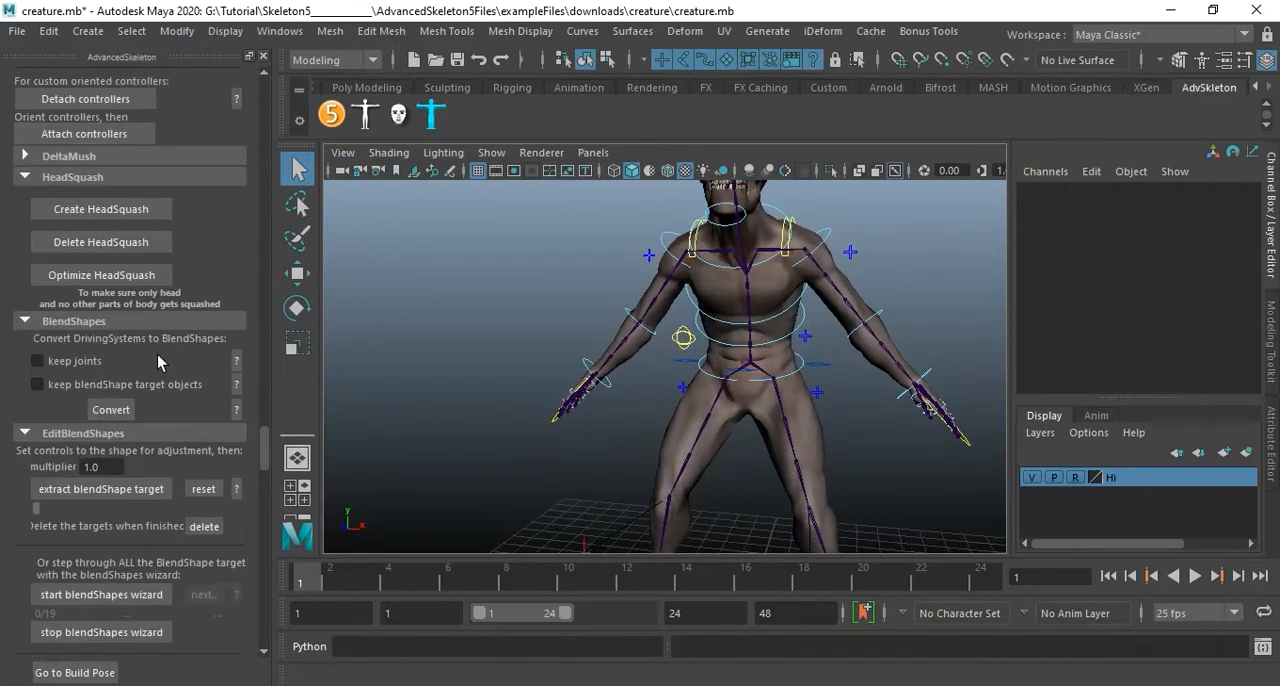
{"action": "scroll", "coordinate": [157, 354], "scroll_direction": "up", "scroll_amount": 15}
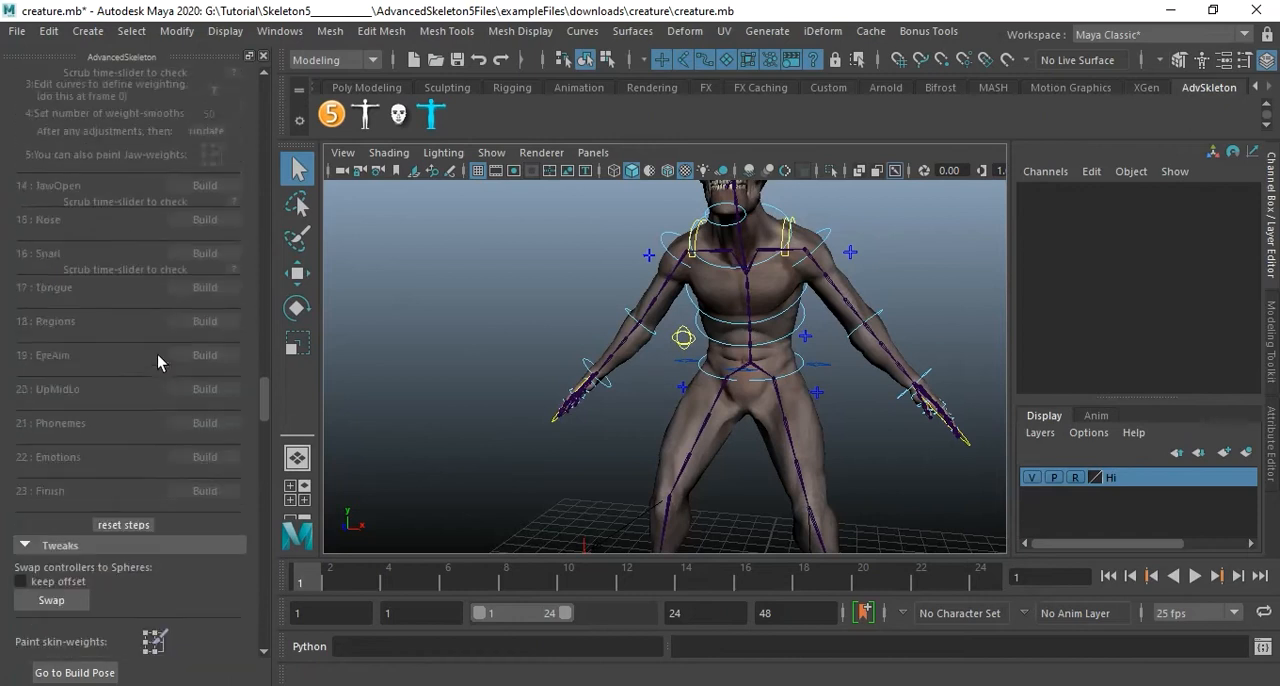
{"action": "scroll", "coordinate": [159, 353], "scroll_direction": "up", "scroll_amount": 15}
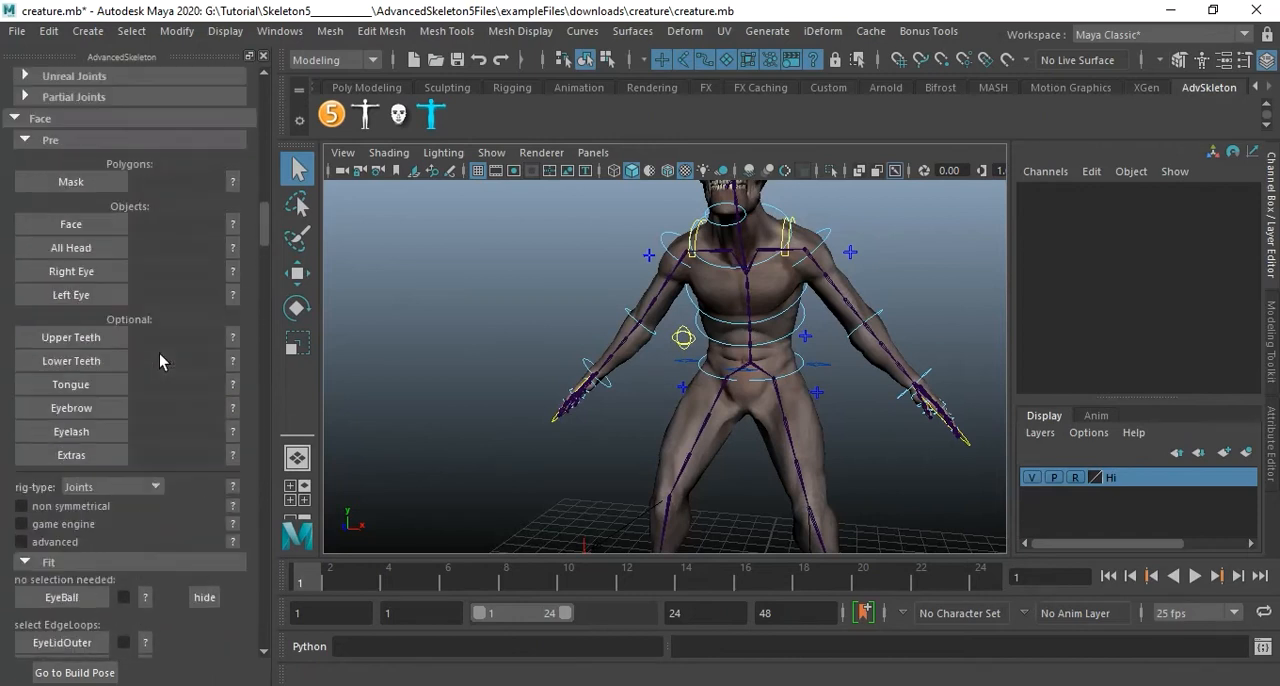
{"action": "scroll", "coordinate": [159, 353], "scroll_direction": "up", "scroll_amount": 8}
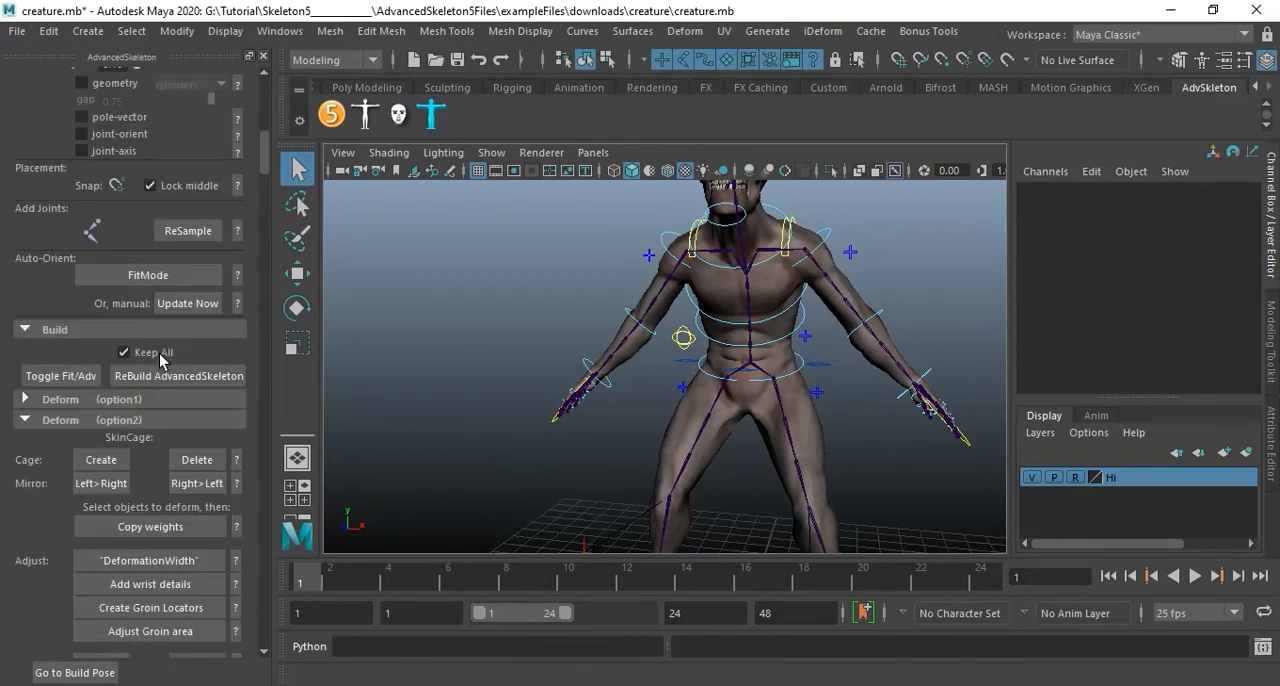
{"action": "left_click", "coordinate": [65, 378]}
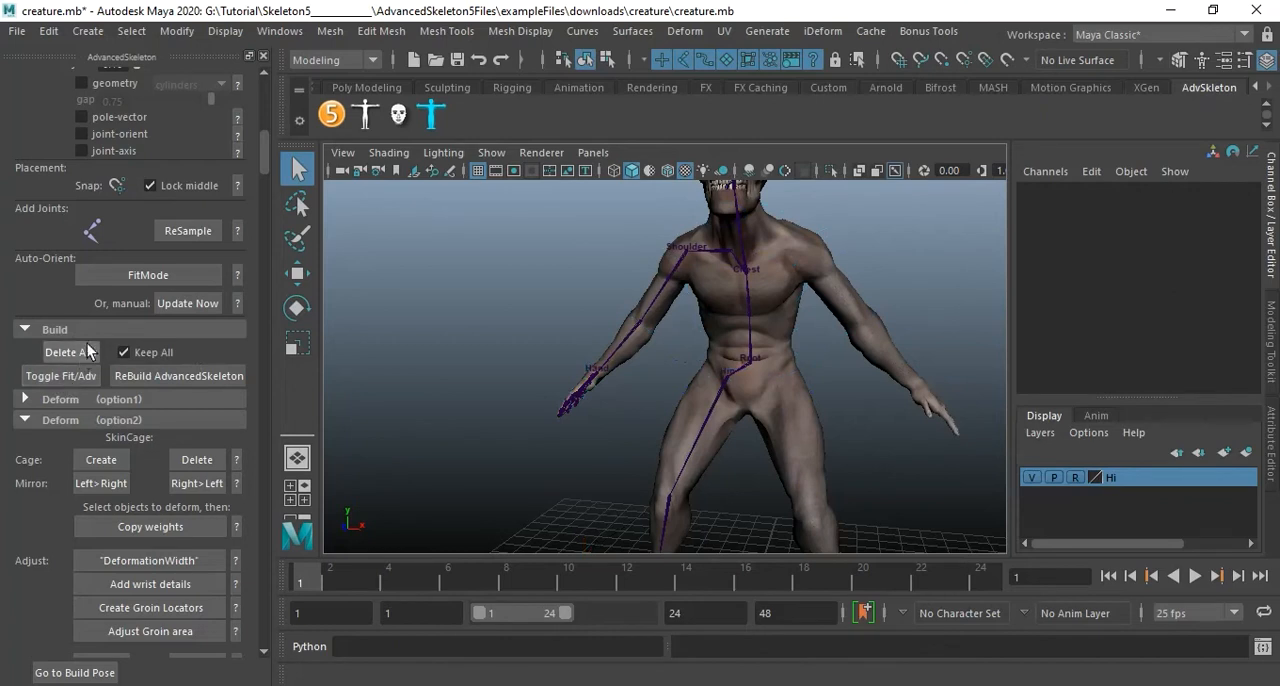
Turn on viewport anti-aliasing in the Hardware Renderer 2.0 settings and close the settings window.
{"action": "left_click", "coordinate": [541, 153]}
{"action": "left_click", "coordinate": [638, 186]}
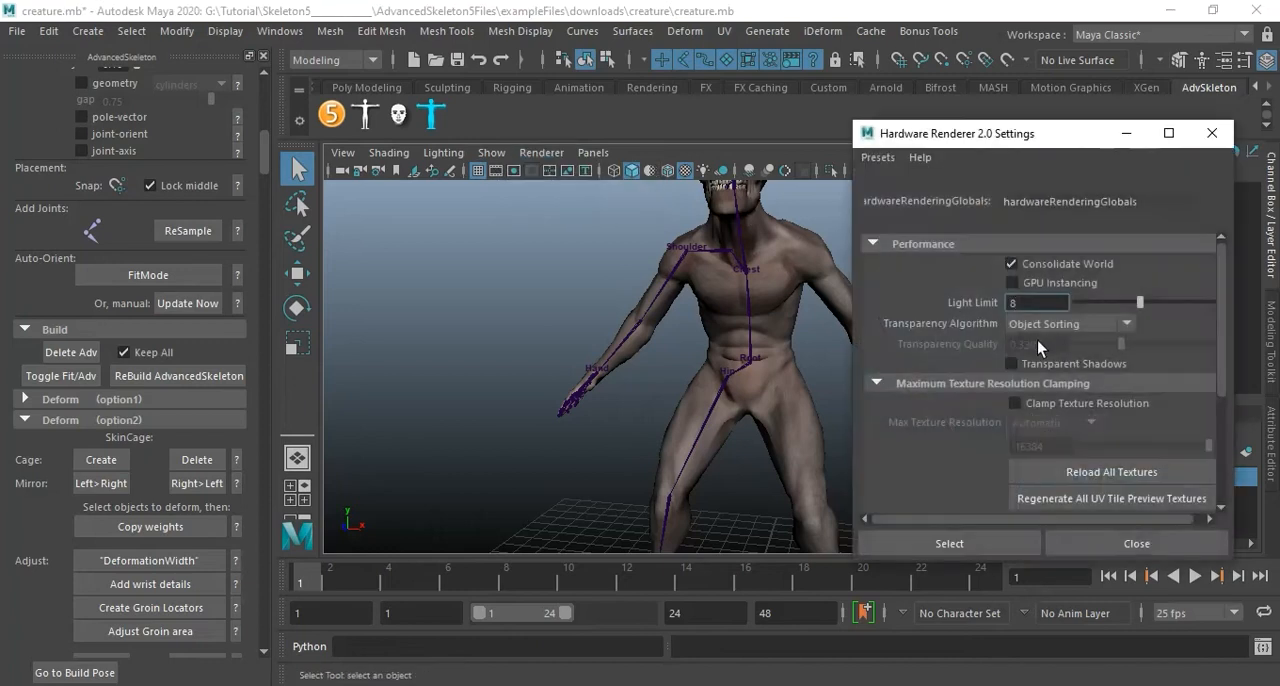
{"action": "scroll", "coordinate": [1037, 340], "scroll_direction": "down", "scroll_amount": 3}
{"action": "left_click", "coordinate": [922, 494]}
{"action": "scroll", "coordinate": [1107, 392], "scroll_direction": "down", "scroll_amount": 3}
{"action": "left_click", "coordinate": [1034, 419]}
{"action": "left_click", "coordinate": [1040, 399]}
{"action": "left_click", "coordinate": [1137, 543]}
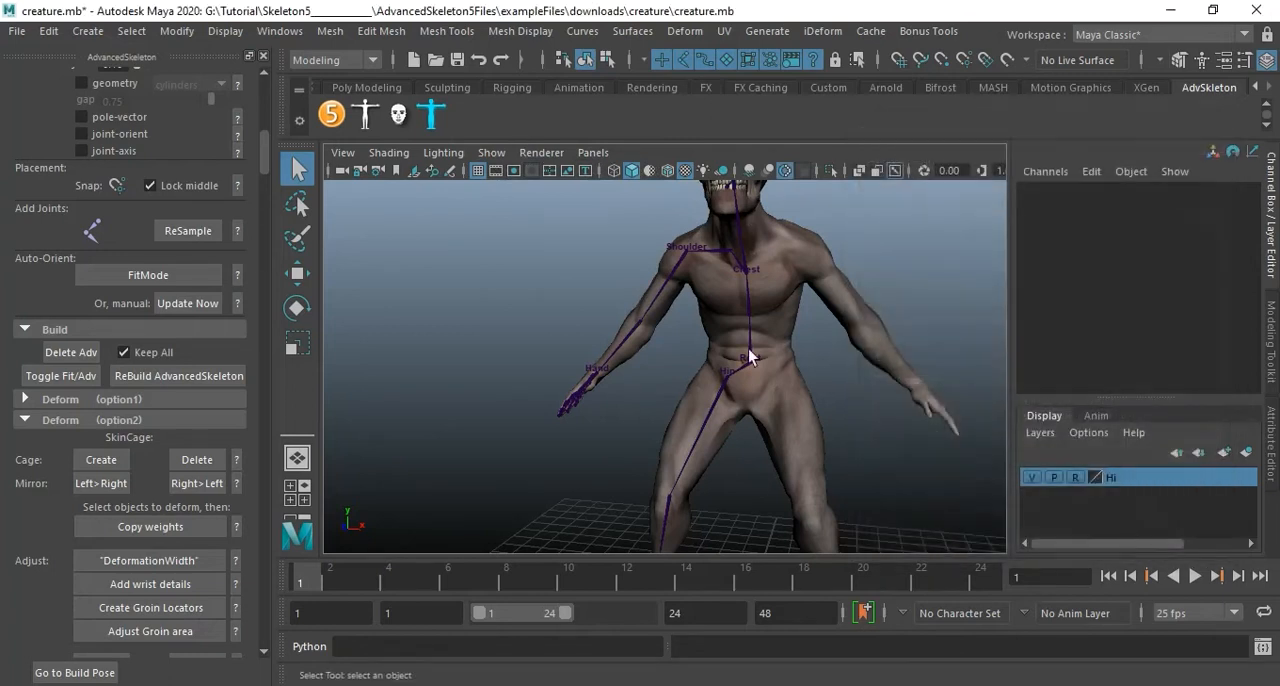
Examine how the fit joints are placed inside the creature mesh, from the torso down to the foot.
{"action": "right_click_drag", "start_coordinate": [828, 300], "coordinate": [781, 323], "text": "alt"}
{"action": "scroll", "coordinate": [790, 351], "scroll_direction": "up", "scroll_amount": 3}
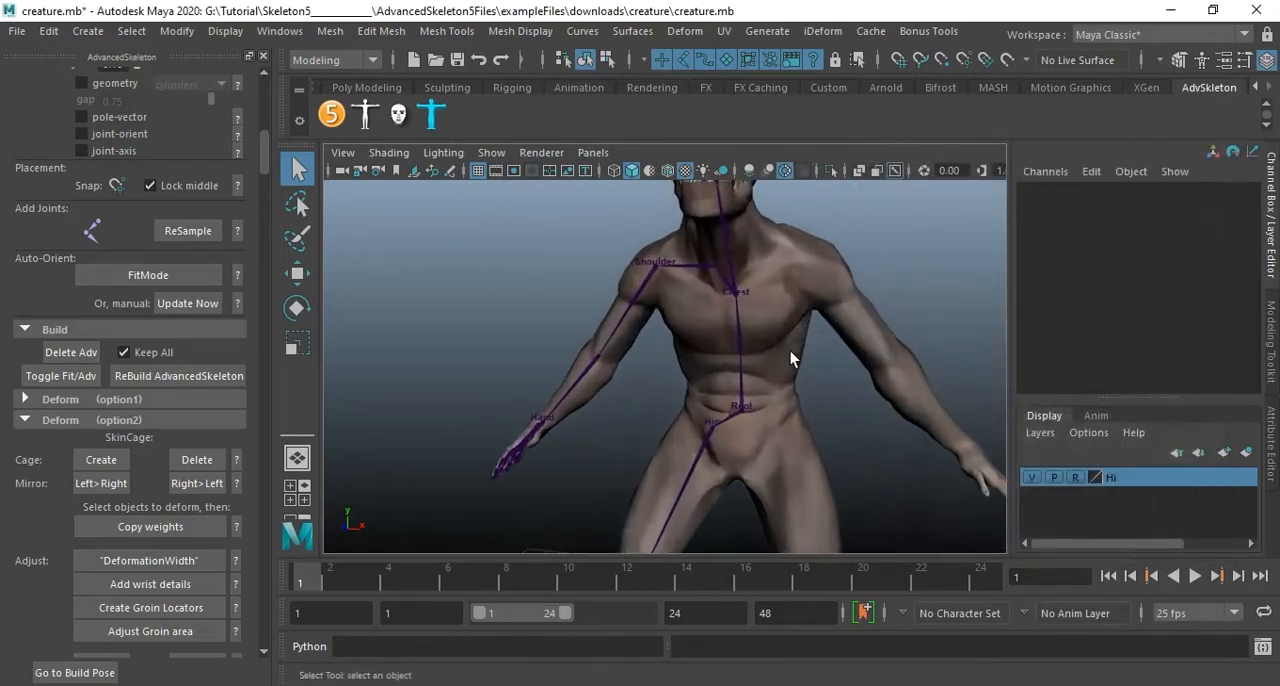
{"action": "middle_click_drag", "start_coordinate": [735, 392], "coordinate": [749, 337], "text": "alt"}
{"action": "middle_click_drag", "start_coordinate": [746, 500], "coordinate": [748, 294], "text": "alt"}
{"action": "left_click_drag", "start_coordinate": [679, 321], "coordinate": [625, 315], "text": "alt"}
{"action": "right_click_drag", "start_coordinate": [623, 314], "coordinate": [742, 342], "text": "alt"}
{"action": "left_click_drag", "start_coordinate": [742, 342], "coordinate": [650, 352], "text": "alt"}
{"action": "right_click_drag", "start_coordinate": [690, 354], "coordinate": [923, 380], "text": "alt"}
{"action": "middle_click_drag", "start_coordinate": [780, 385], "coordinate": [616, 328], "text": "alt"}
{"action": "left_click_drag", "start_coordinate": [616, 320], "coordinate": [728, 303], "text": "alt"}
{"action": "middle_click_drag", "start_coordinate": [728, 303], "coordinate": [676, 286], "text": "alt"}
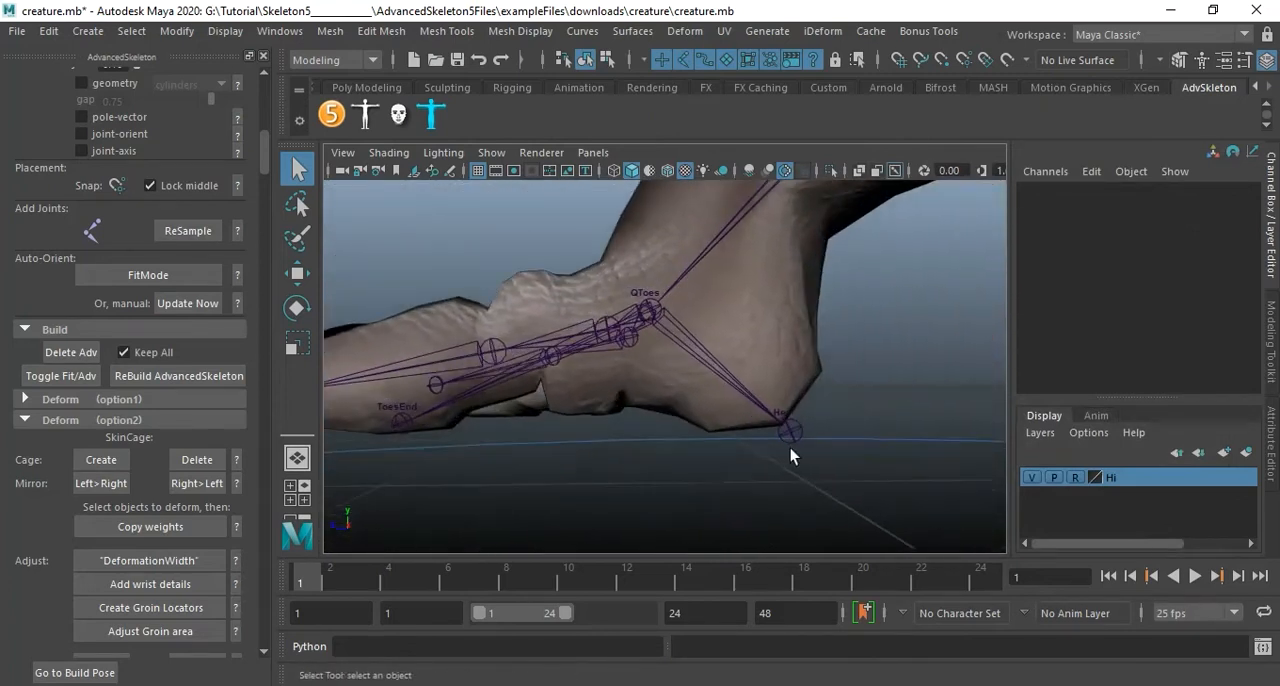
Examine the QToes, toe and Heel fit joints of the creature's foot from both sides.
{"action": "left_click_drag", "start_coordinate": [826, 423], "coordinate": [745, 347], "text": "alt"}
{"action": "middle_click_drag", "start_coordinate": [745, 347], "coordinate": [671, 317], "text": "alt"}
{"action": "right_click_drag", "start_coordinate": [671, 317], "coordinate": [797, 340], "text": "alt"}
{"action": "left_click_drag", "start_coordinate": [797, 340], "coordinate": [697, 309], "text": "alt"}
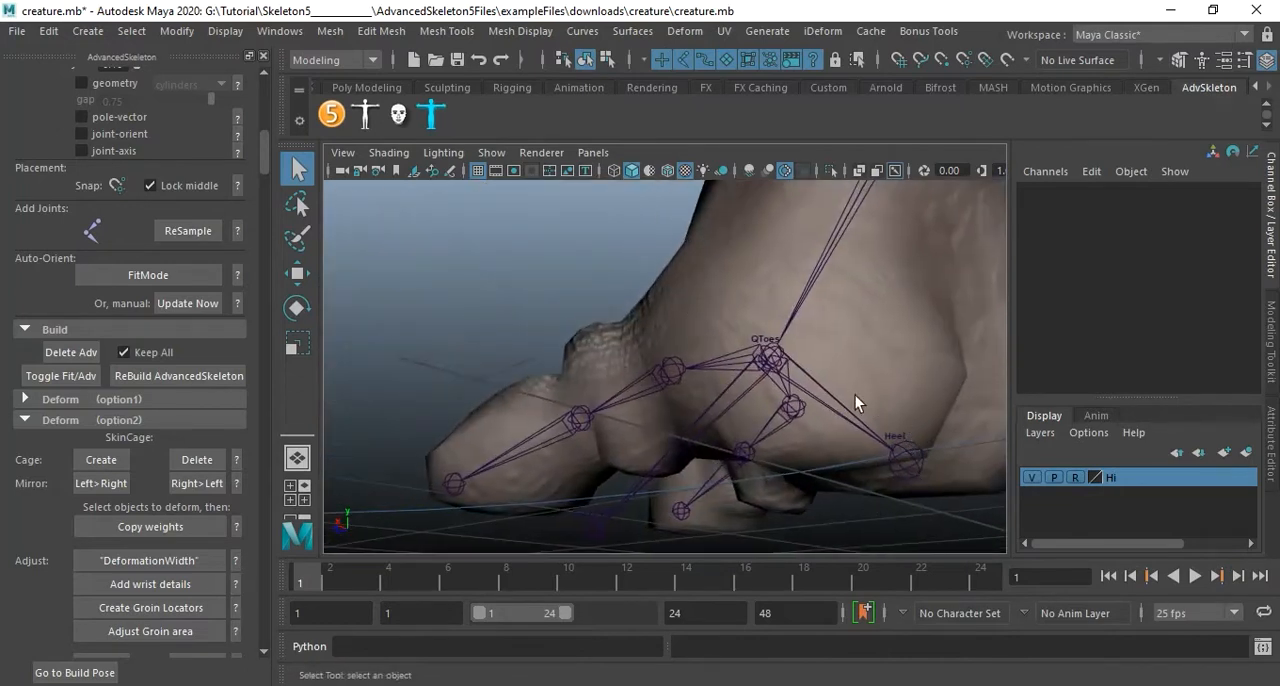
{"action": "left_click_drag", "start_coordinate": [785, 385], "coordinate": [766, 334], "text": "alt"}
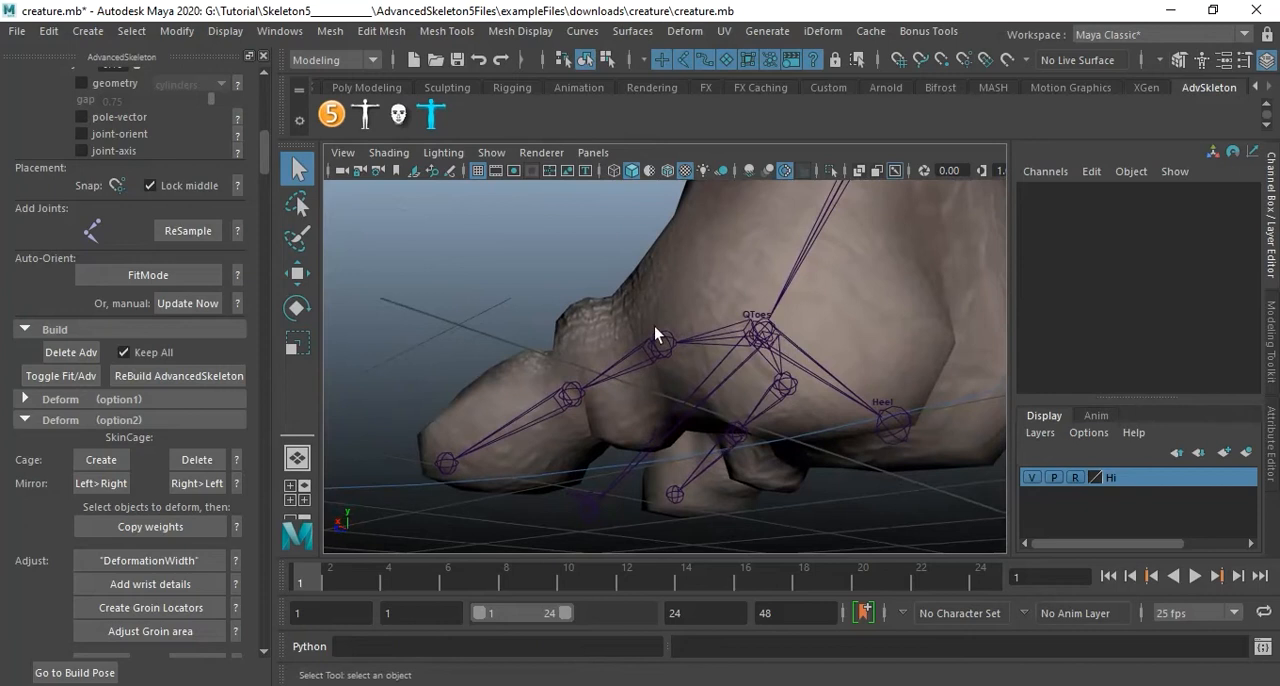
Select the Heel fit joint and look over the fit skeleton's placement, attribute and IK-label options.
{"action": "left_click", "coordinate": [897, 431]}
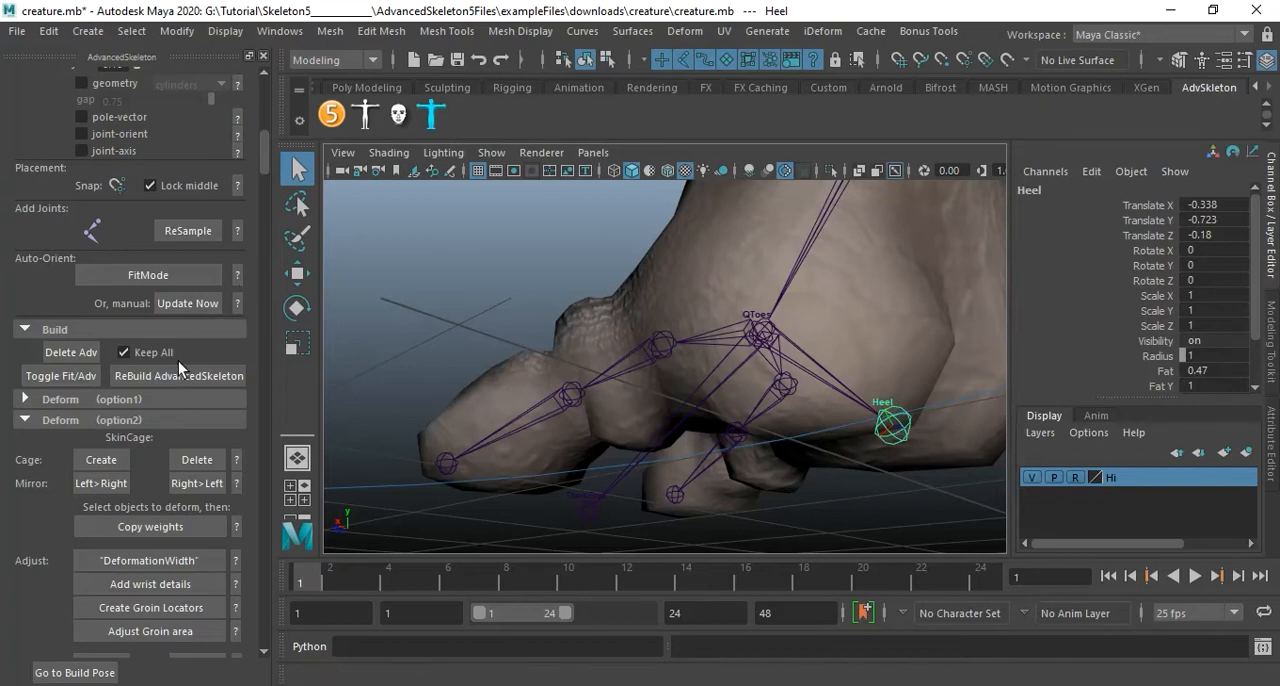
{"action": "scroll", "coordinate": [193, 348], "scroll_direction": "up", "scroll_amount": 4}
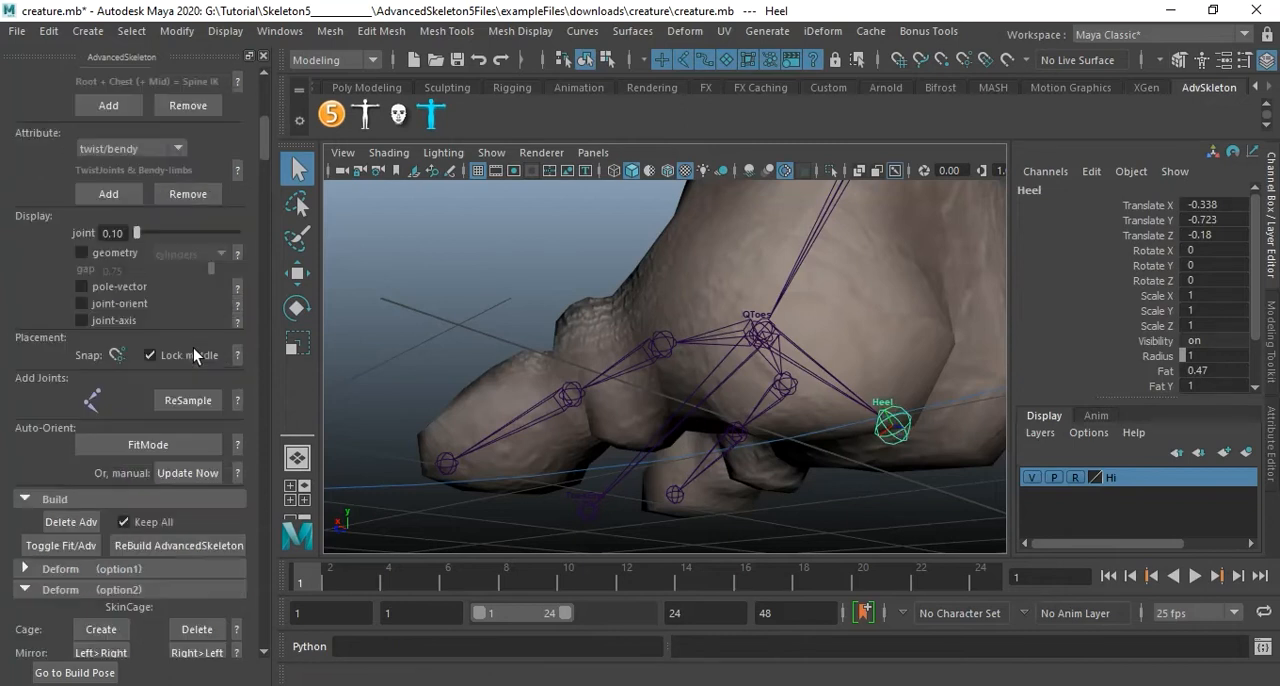
{"action": "scroll", "coordinate": [195, 345], "scroll_direction": "up", "scroll_amount": 3}
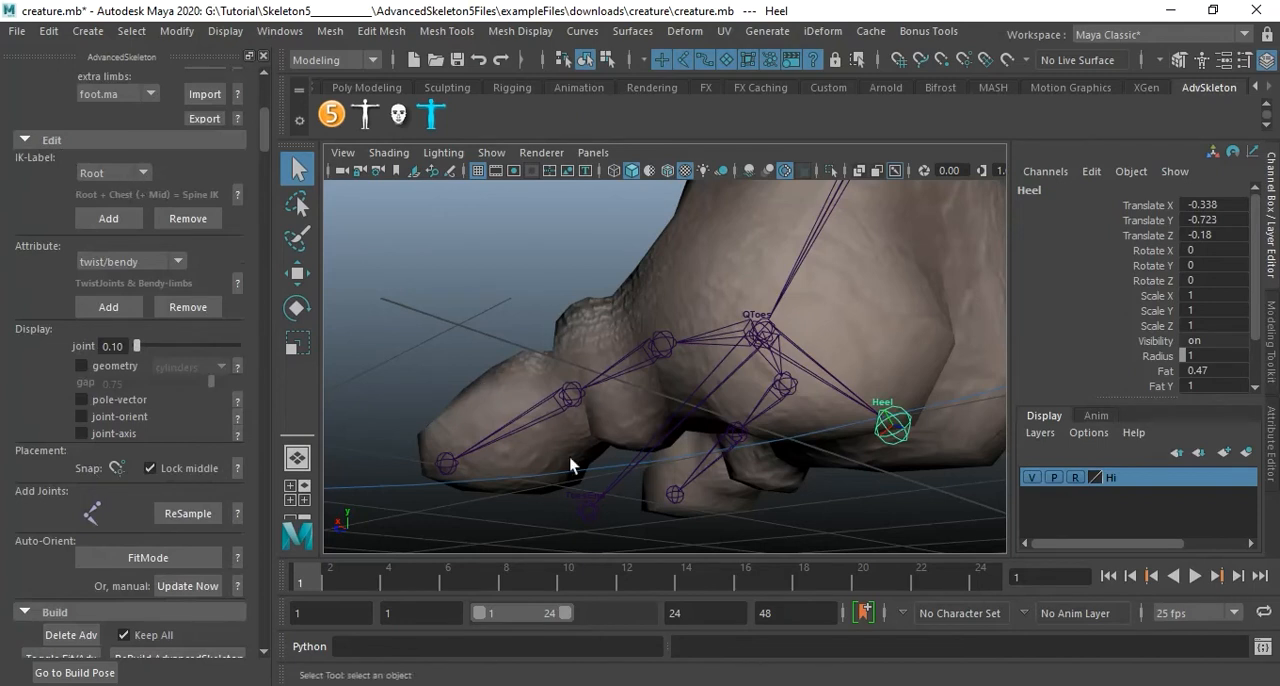
Examine the fit joints of the creature's leg from the toes and ankle up to the hip.
{"action": "right_click_drag", "start_coordinate": [810, 348], "coordinate": [653, 330], "text": "alt"}
{"action": "left_click_drag", "start_coordinate": [653, 330], "coordinate": [706, 386], "text": "alt"}
{"action": "middle_click_drag", "start_coordinate": [665, 382], "coordinate": [685, 419], "text": "alt"}
{"action": "left_click_drag", "start_coordinate": [685, 419], "coordinate": [776, 365], "text": "alt"}
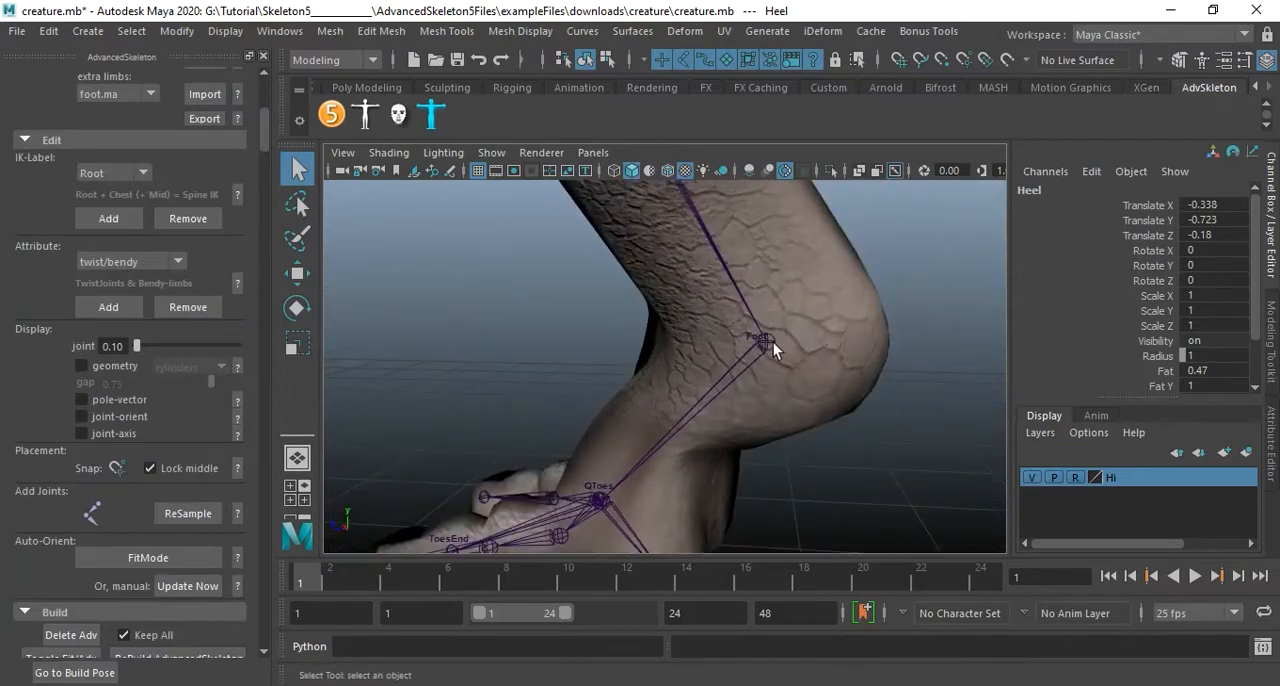
{"action": "middle_click_drag", "start_coordinate": [799, 314], "coordinate": [797, 384], "text": "alt"}
{"action": "left_click_drag", "start_coordinate": [797, 384], "coordinate": [797, 348], "text": "alt"}
{"action": "middle_click_drag", "start_coordinate": [797, 348], "coordinate": [807, 418], "text": "alt"}
{"action": "left_click_drag", "start_coordinate": [807, 418], "coordinate": [800, 334], "text": "alt"}
{"action": "middle_click_drag", "start_coordinate": [800, 334], "coordinate": [788, 358], "text": "alt"}
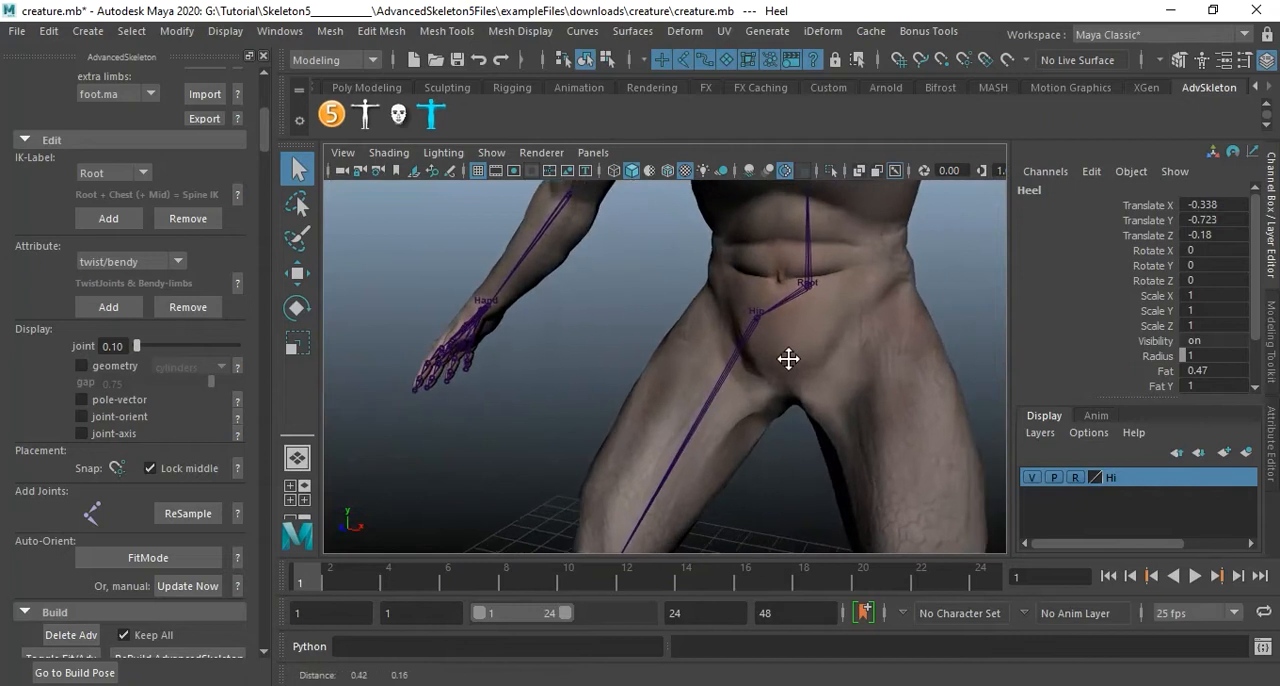
Examine the placement of the root, spine, chest, shoulder, arm and head fit joints on the creature.
{"action": "left_click_drag", "start_coordinate": [785, 338], "coordinate": [831, 314], "text": "alt"}
{"action": "right_click_drag", "start_coordinate": [826, 303], "coordinate": [768, 308], "text": "alt"}
{"action": "middle_click_drag", "start_coordinate": [765, 304], "coordinate": [757, 360], "text": "alt"}
{"action": "right_click_drag", "start_coordinate": [757, 362], "coordinate": [786, 343], "text": "alt"}
{"action": "left_click_drag", "start_coordinate": [786, 343], "coordinate": [810, 308], "text": "alt"}
{"action": "middle_click_drag", "start_coordinate": [810, 308], "coordinate": [809, 323], "text": "alt"}
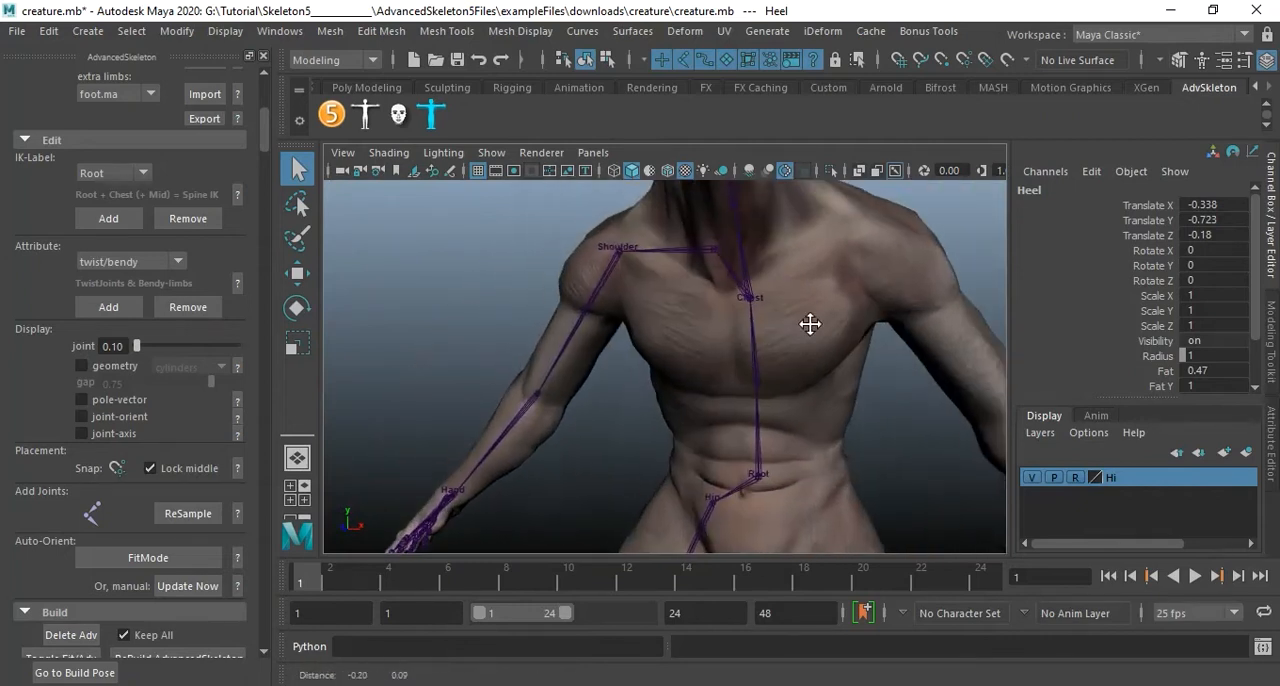
{"action": "middle_click_drag", "start_coordinate": [574, 331], "coordinate": [654, 271], "text": "alt"}
{"action": "middle_click_drag", "start_coordinate": [503, 478], "coordinate": [551, 394], "text": "alt"}
{"action": "left_click_drag", "start_coordinate": [551, 394], "coordinate": [666, 403], "text": "alt"}
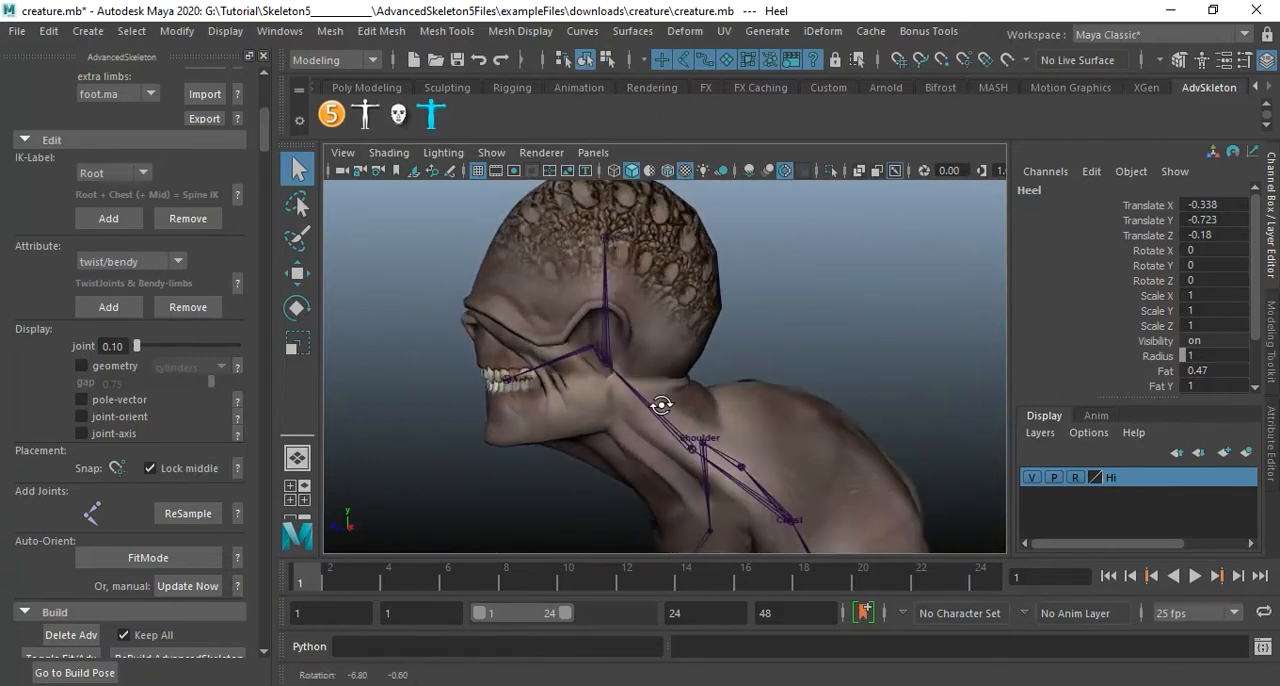
{"action": "left_click_drag", "start_coordinate": [685, 303], "coordinate": [748, 370], "text": "alt"}
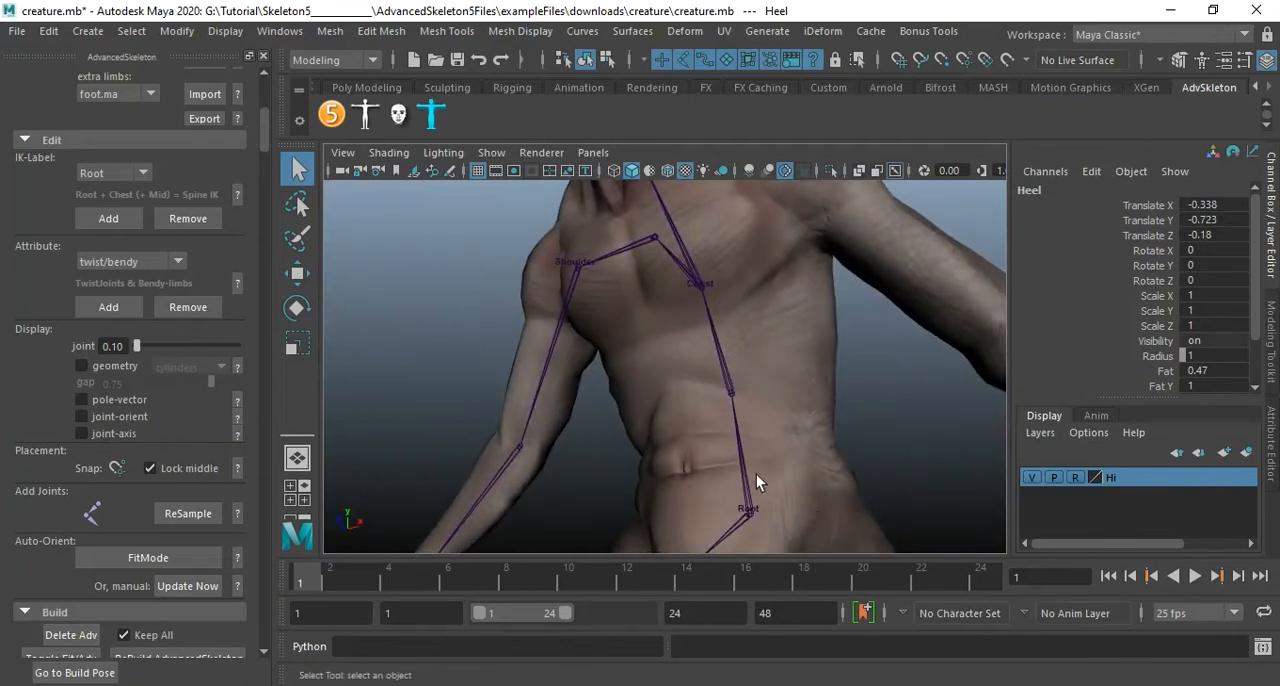
Select the Spine1 fit joint and bring up its joint labelling attributes.
{"action": "left_click", "coordinate": [735, 391]}
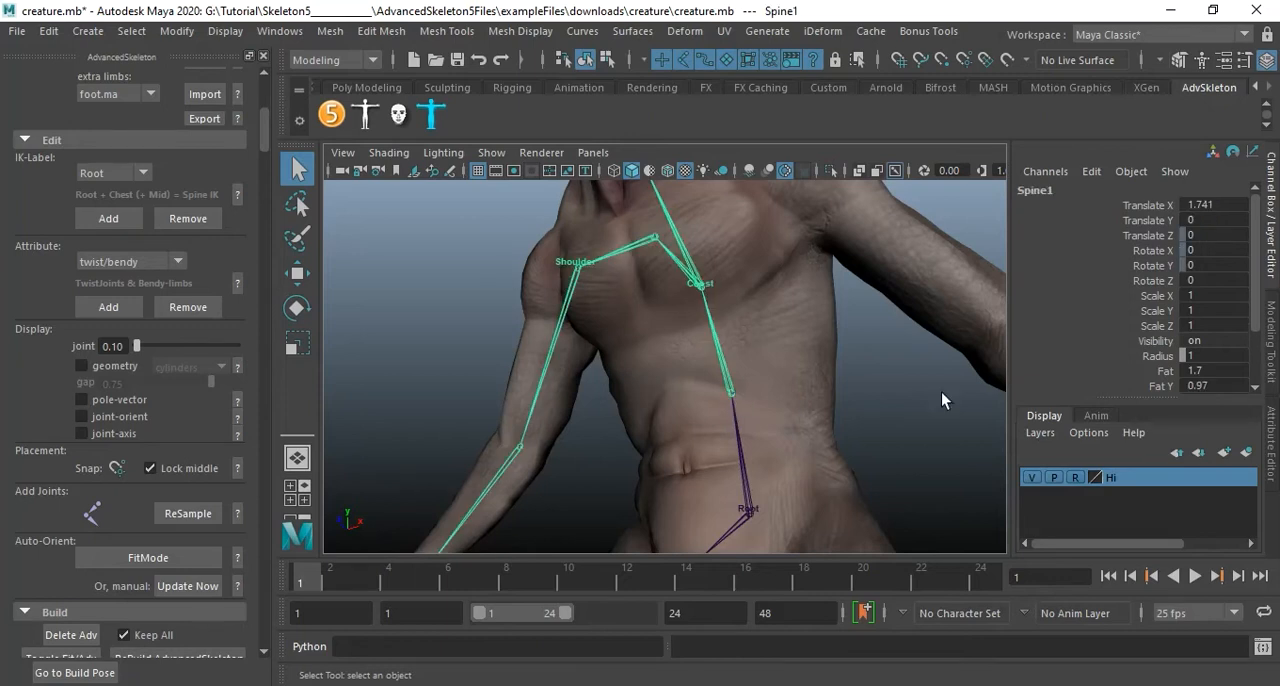
{"action": "scroll", "coordinate": [1143, 322], "scroll_direction": "down", "scroll_amount": 2}
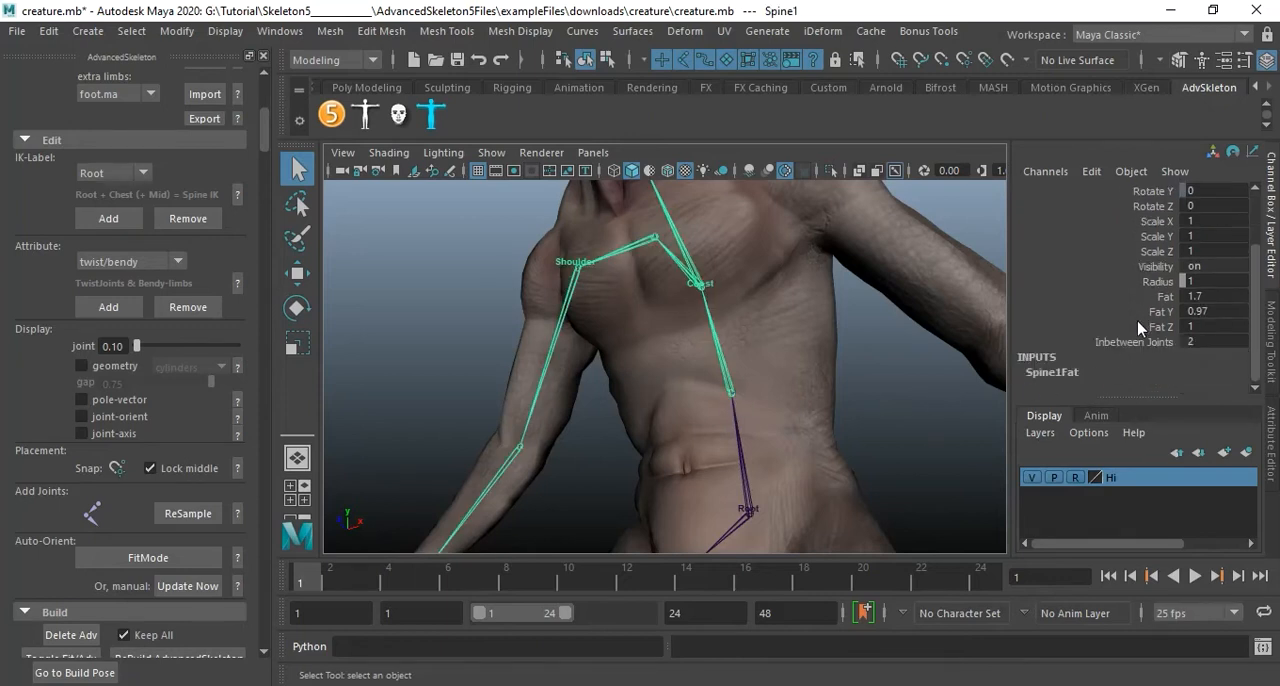
{"action": "key", "text": "ctrl+a"}
{"action": "scroll", "coordinate": [1175, 434], "scroll_direction": "down", "scroll_amount": 3}
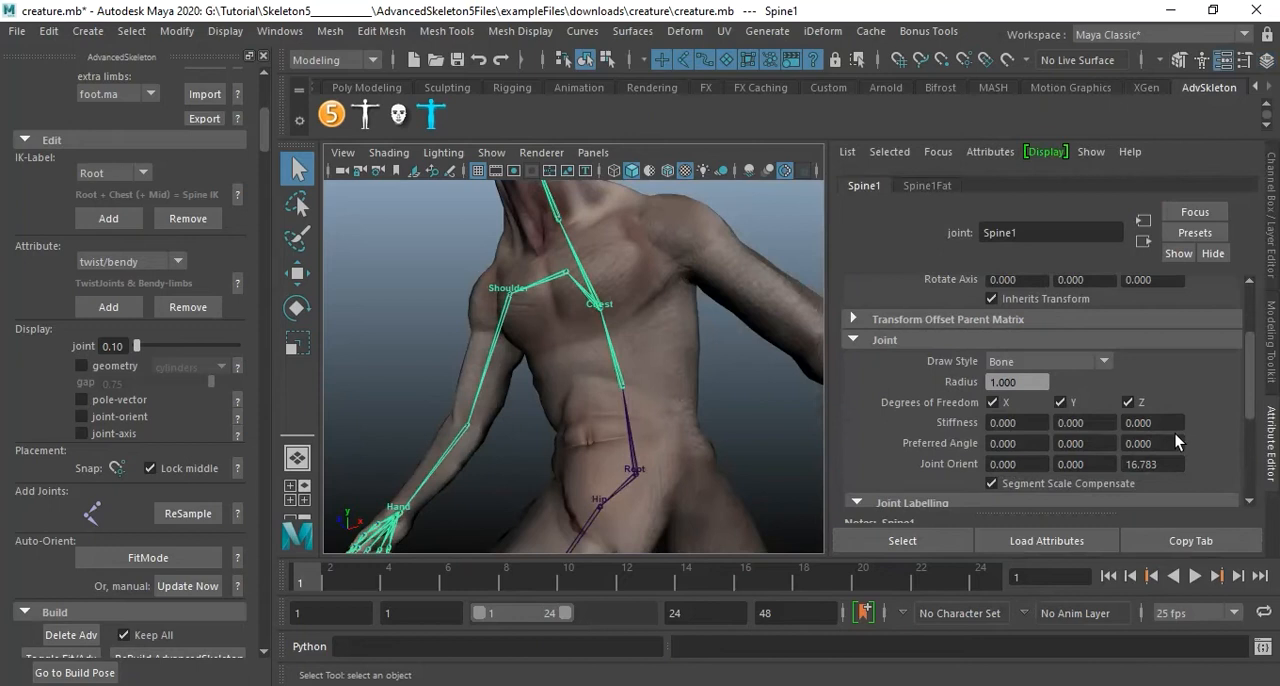
{"action": "scroll", "coordinate": [1175, 440], "scroll_direction": "down", "scroll_amount": 2}
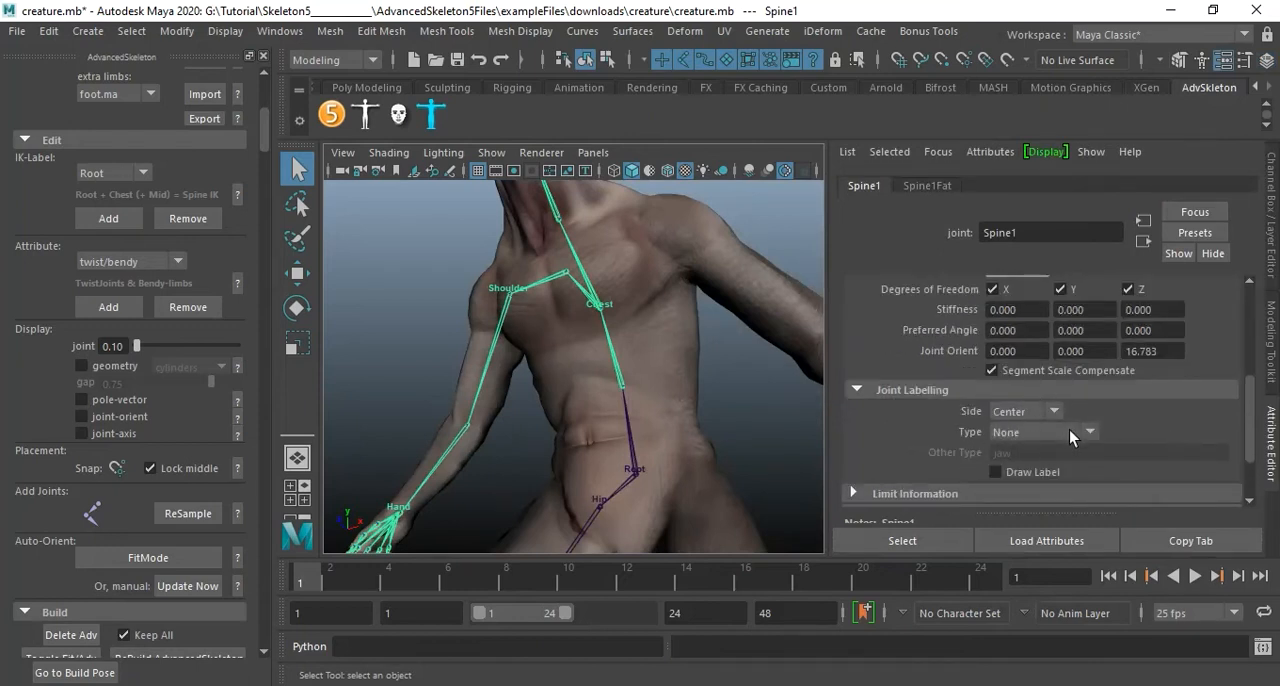
Check the joint labelling settings of the Chest, Root, Hip, Shoulder and Wrist fit joints in turn.
{"action": "left_click", "coordinate": [600, 304]}
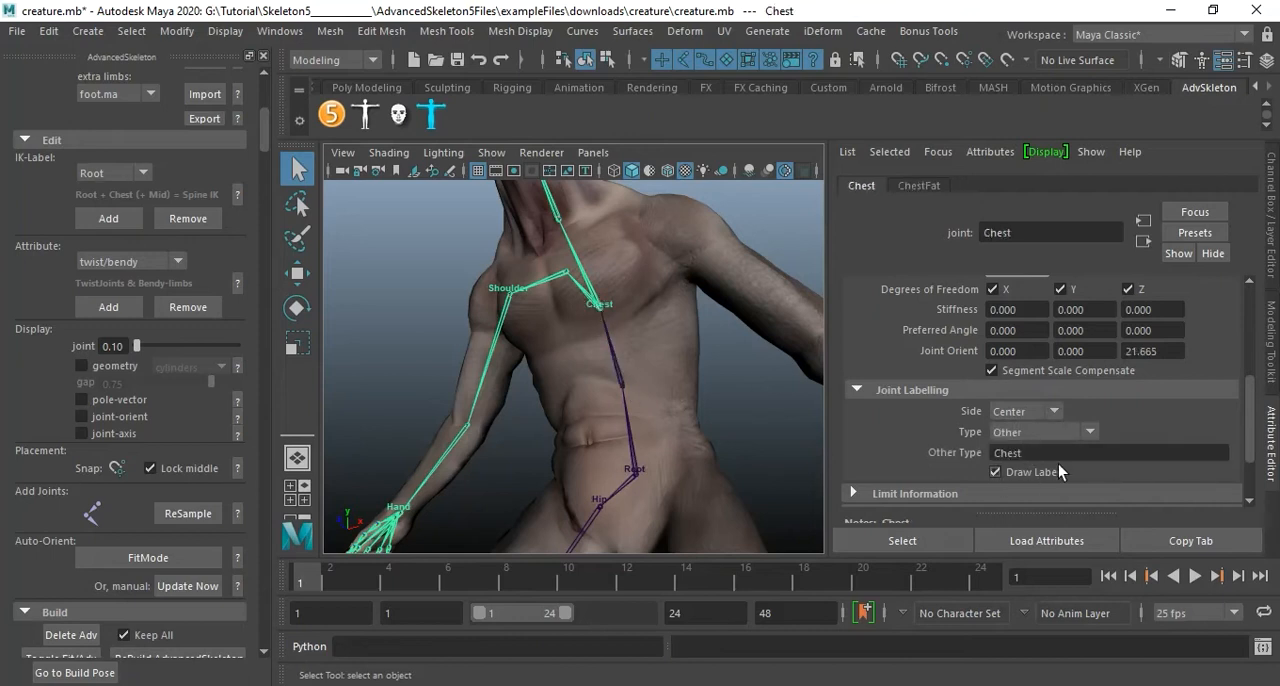
{"action": "left_click", "coordinate": [634, 471]}
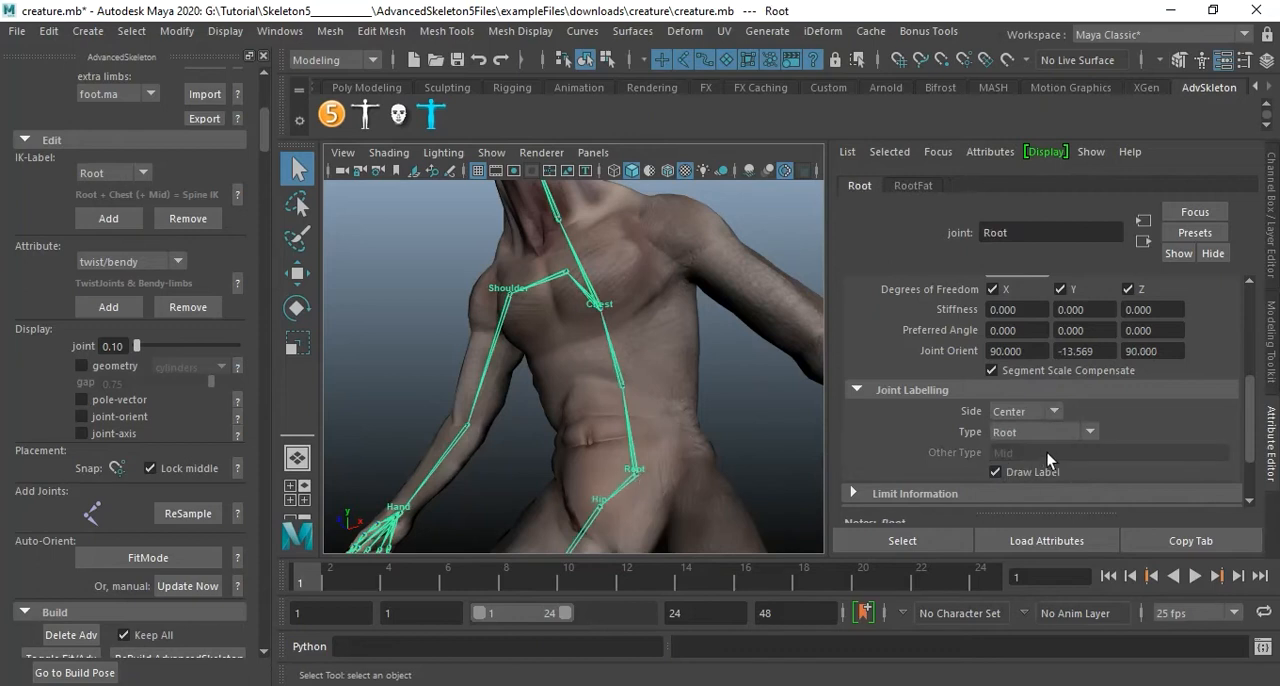
{"action": "left_click", "coordinate": [602, 508]}
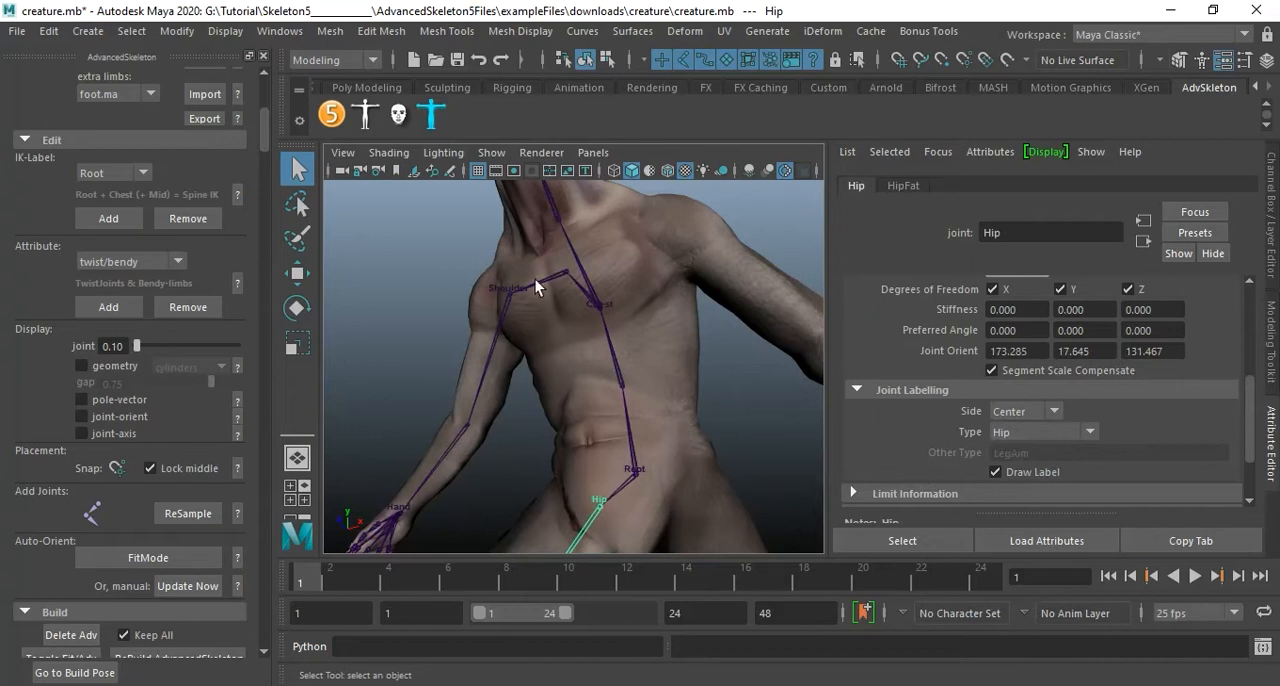
{"action": "left_click", "coordinate": [506, 297]}
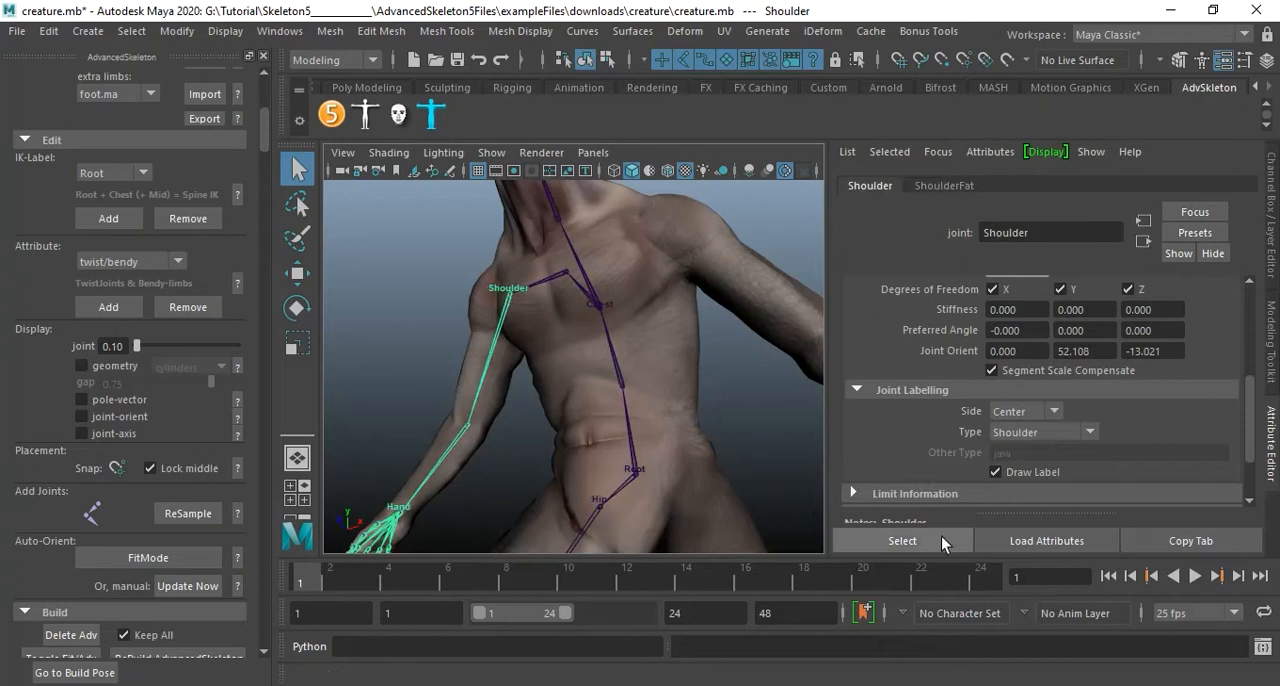
{"action": "left_click", "coordinate": [403, 510]}
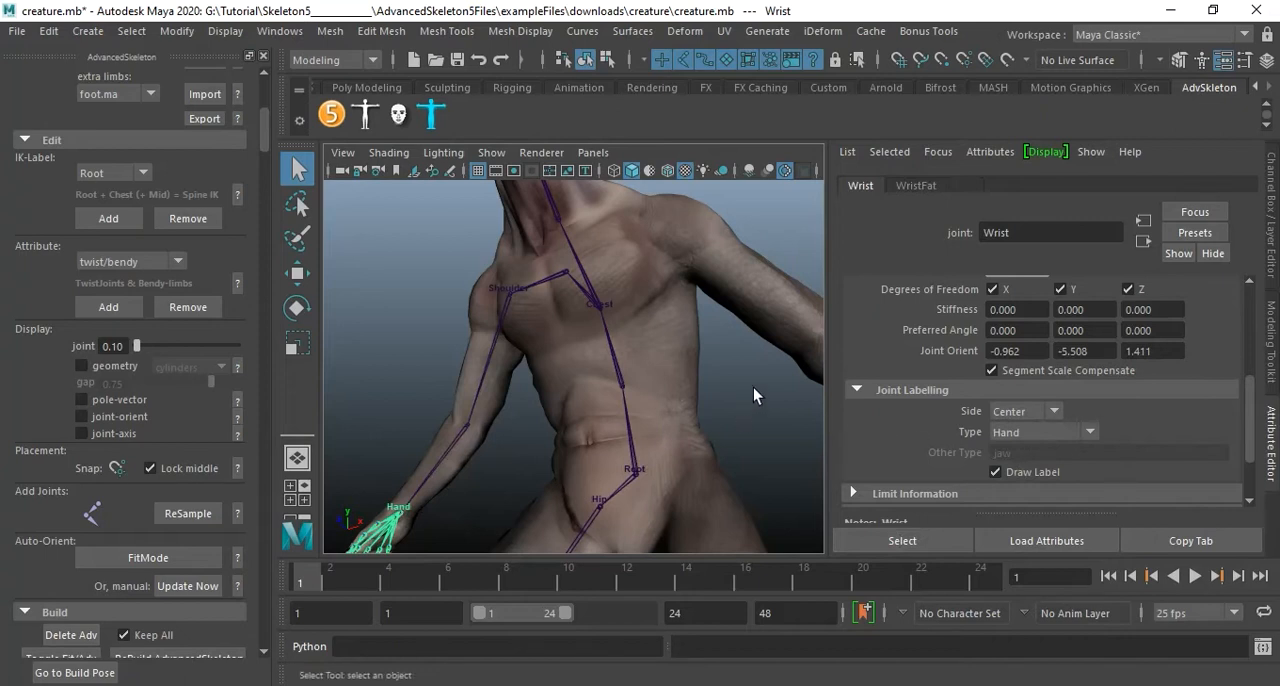
Examine the labelled fit skeleton on the creature's body from several angles, including the front.
{"action": "middle_click_drag", "start_coordinate": [512, 460], "coordinate": [557, 354], "text": "alt"}
{"action": "right_click_drag", "start_coordinate": [557, 354], "coordinate": [526, 349], "text": "alt"}
{"action": "left_click_drag", "start_coordinate": [526, 349], "coordinate": [708, 392], "text": "alt"}
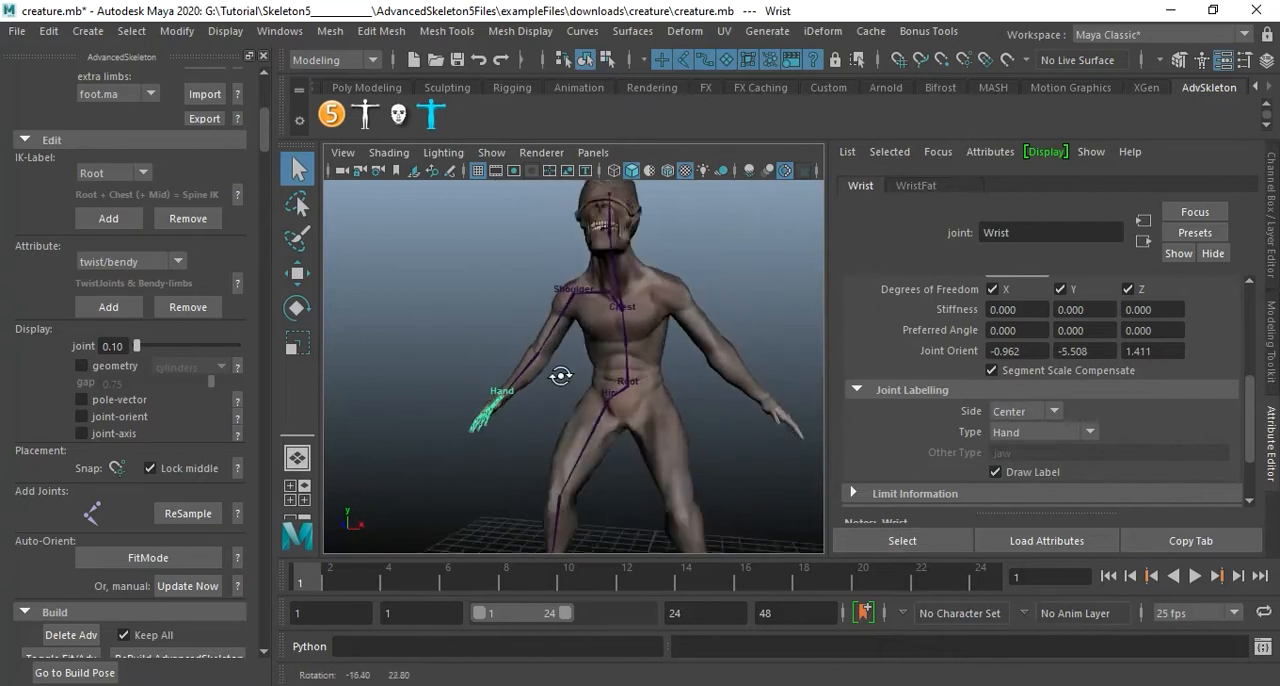
{"action": "right_click_drag", "start_coordinate": [708, 392], "coordinate": [721, 392], "text": "alt"}
{"action": "left_click_drag", "start_coordinate": [721, 392], "coordinate": [588, 366], "text": "alt"}
{"action": "right_click_drag", "start_coordinate": [588, 366], "coordinate": [638, 402], "text": "alt"}
{"action": "middle_click_drag", "start_coordinate": [638, 402], "coordinate": [674, 343], "text": "alt"}
{"action": "right_click_drag", "start_coordinate": [674, 343], "coordinate": [654, 374], "text": "alt"}
{"action": "middle_click_drag", "start_coordinate": [654, 374], "coordinate": [670, 403], "text": "alt"}
{"action": "right_click_drag", "start_coordinate": [670, 403], "coordinate": [571, 377], "text": "alt"}
{"action": "left_click_drag", "start_coordinate": [571, 377], "coordinate": [480, 371], "text": "alt"}
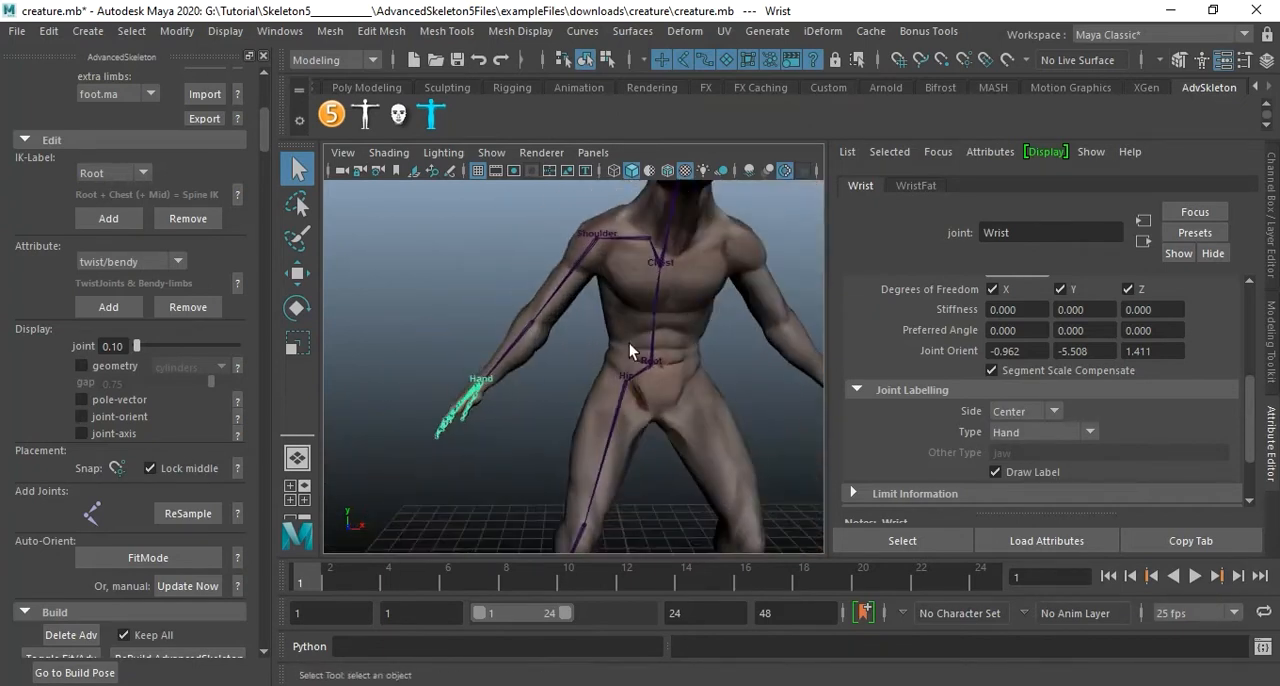
{"action": "middle_click_drag", "start_coordinate": [650, 373], "coordinate": [588, 349], "text": "alt"}
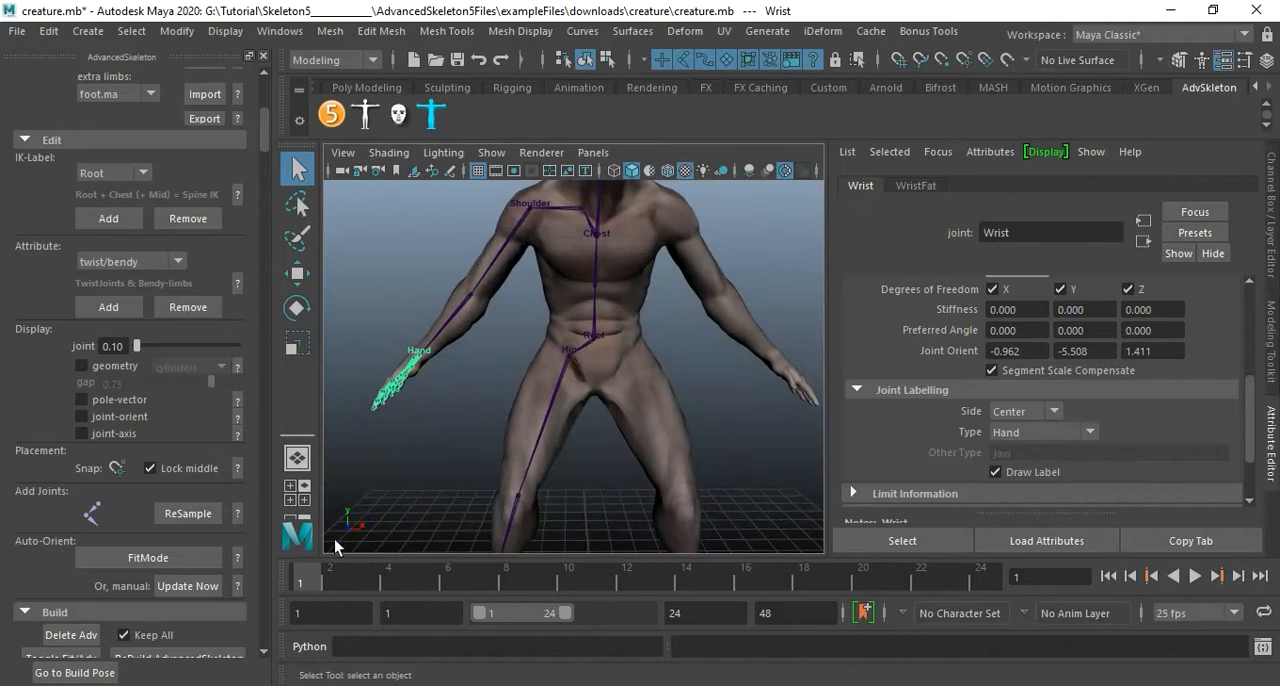
{"action": "middle_click_drag", "start_coordinate": [556, 370], "coordinate": [559, 447], "text": "alt"}
{"action": "left_click_drag", "start_coordinate": [599, 397], "coordinate": [632, 398], "text": "alt"}
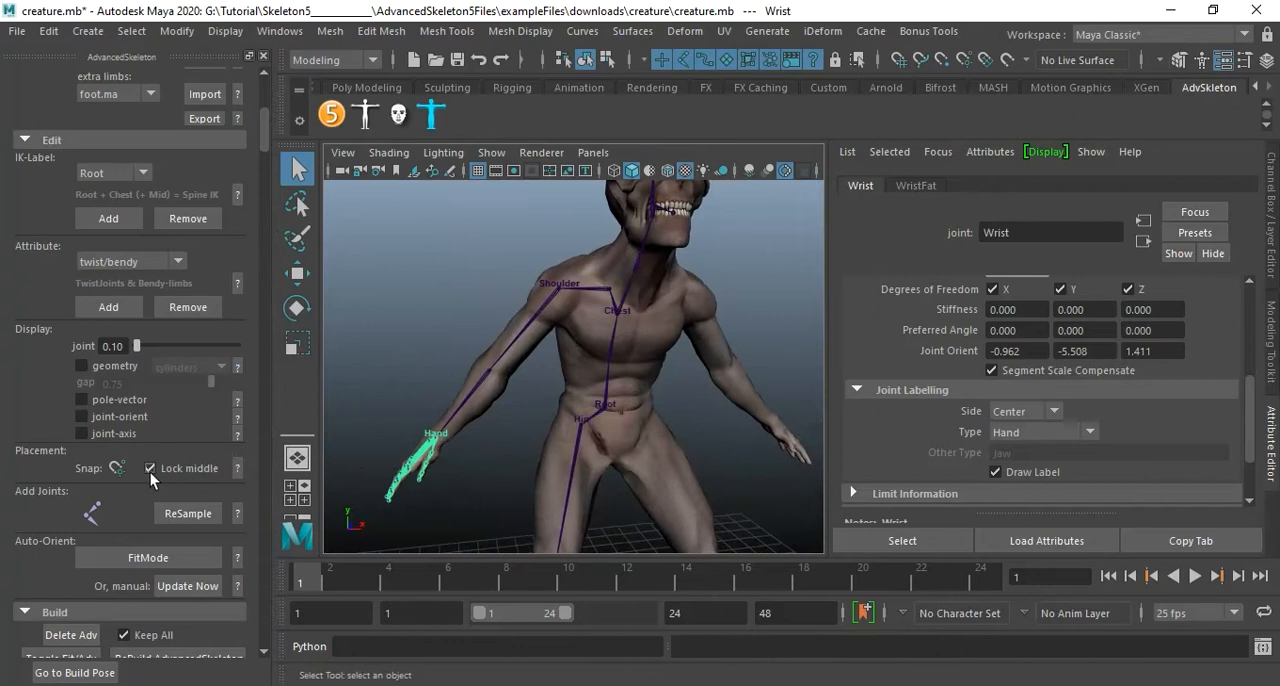
Toggle from the fit skeleton to the built AdvancedSkeleton rig and view the creature's controls from the front and side.
{"action": "scroll", "coordinate": [150, 472], "scroll_direction": "down", "scroll_amount": 3}
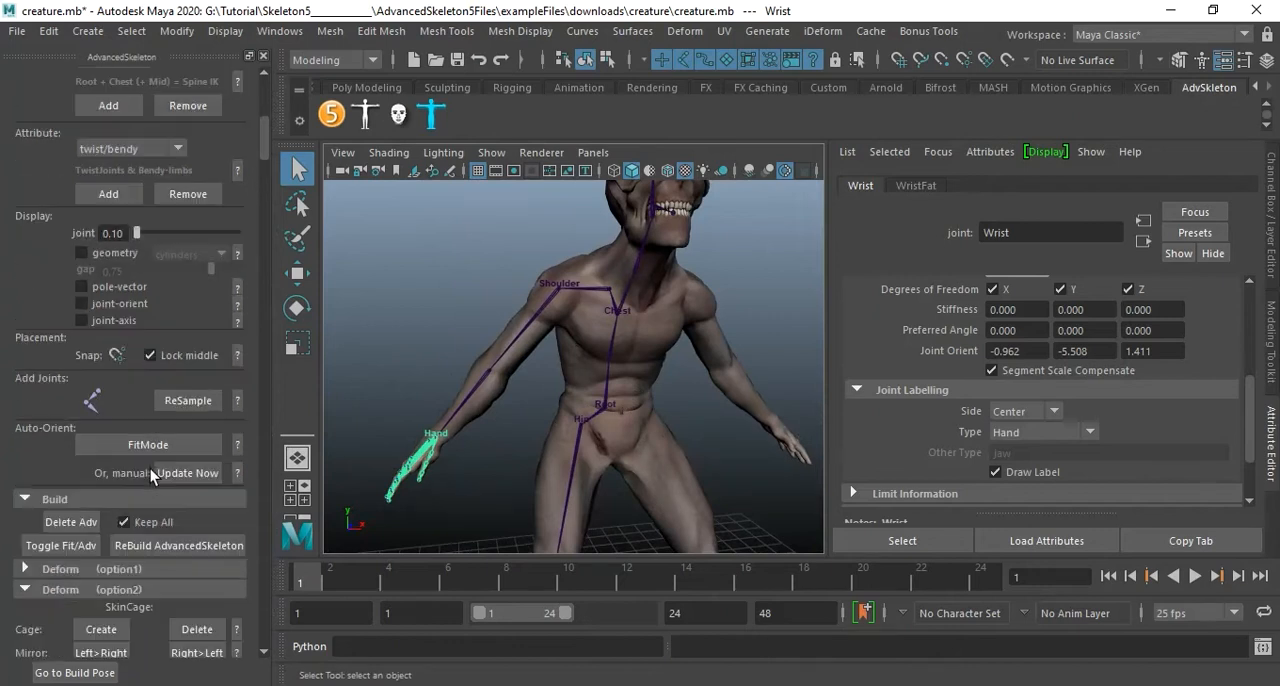
{"action": "left_click", "coordinate": [65, 549]}
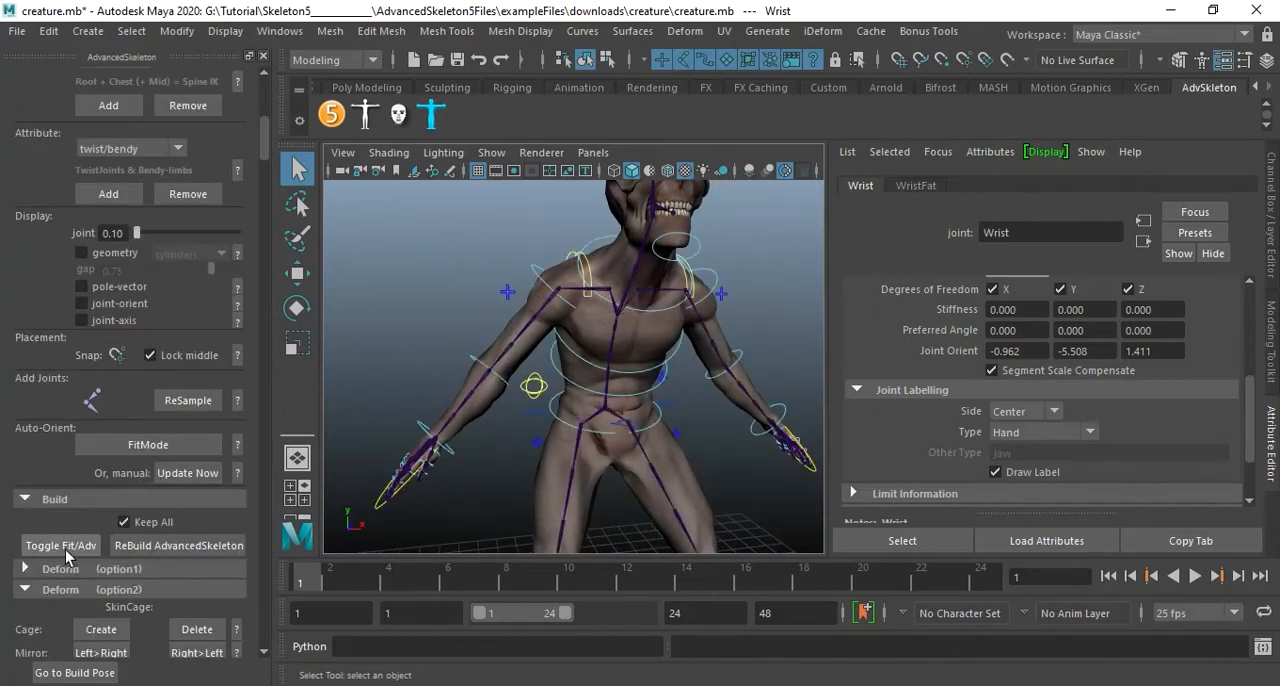
{"action": "scroll", "coordinate": [574, 432], "scroll_direction": "down", "scroll_amount": 4}
{"action": "left_click_drag", "start_coordinate": [529, 403], "coordinate": [461, 371], "text": "alt"}
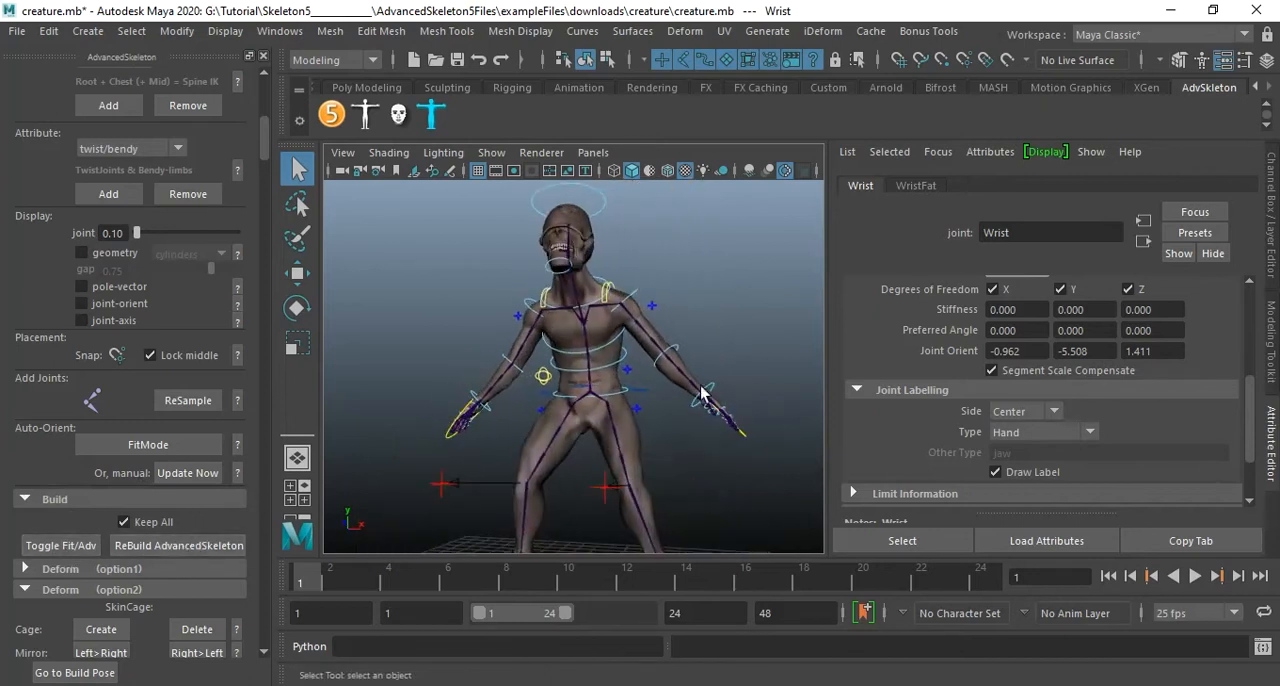
{"action": "left_click_drag", "start_coordinate": [729, 392], "coordinate": [586, 392], "text": "alt"}
{"action": "left_click_drag", "start_coordinate": [627, 487], "coordinate": [636, 357], "text": "alt"}
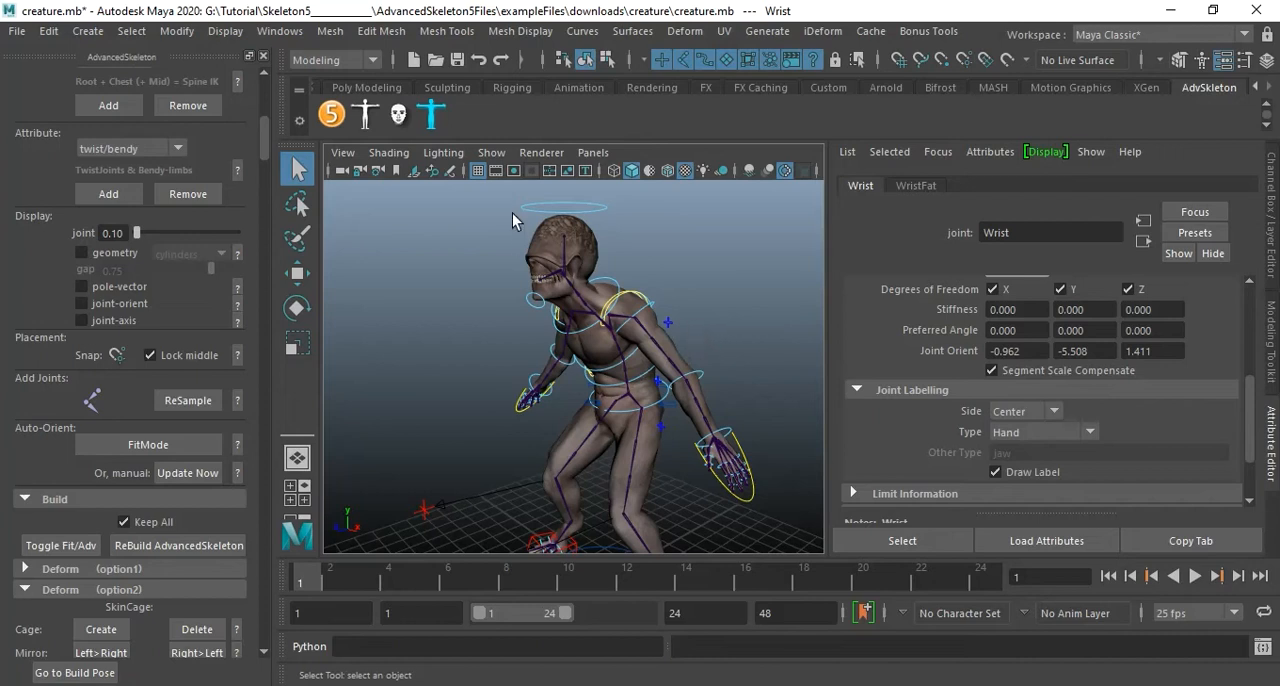
Display the wireframe over the shaded creature and inspect the rig joints from the hips down the legs.
{"action": "left_click", "coordinate": [667, 171]}
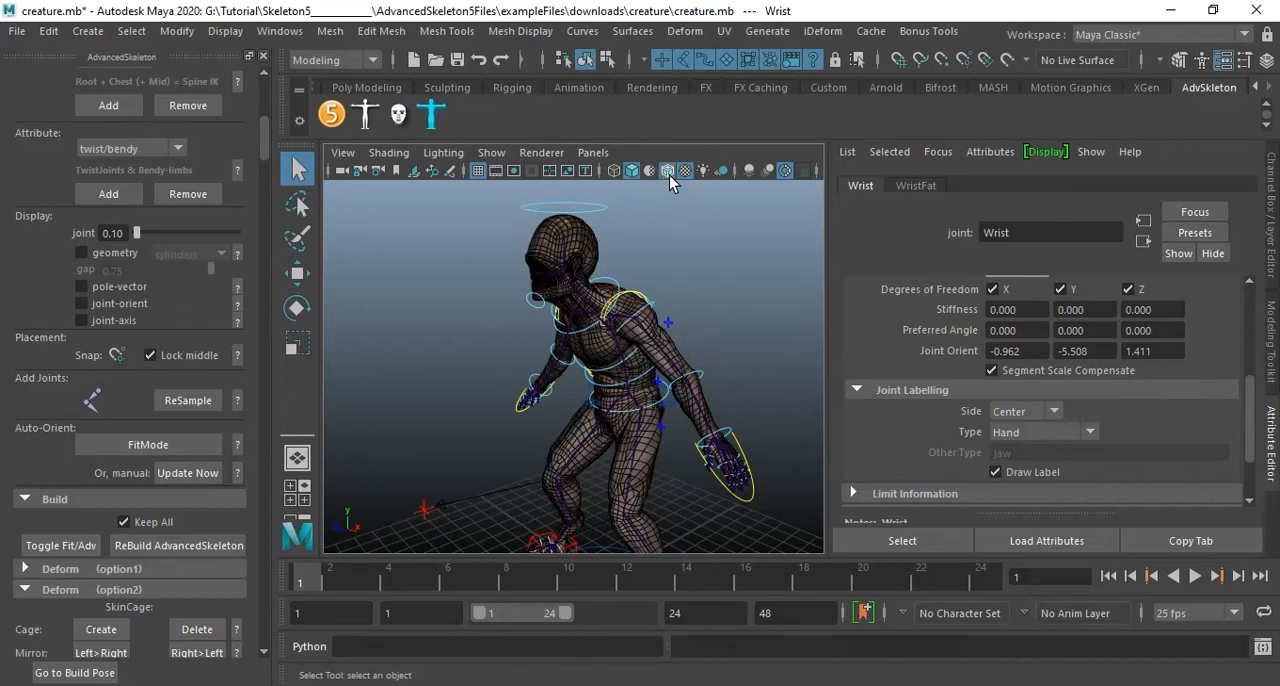
{"action": "right_click_drag", "start_coordinate": [592, 360], "coordinate": [731, 374], "text": "alt"}
{"action": "middle_click_drag", "start_coordinate": [731, 374], "coordinate": [634, 394], "text": "alt"}
{"action": "left_click_drag", "start_coordinate": [634, 394], "coordinate": [663, 380], "text": "alt"}
{"action": "mouse_move", "coordinate": [637, 370]}
{"action": "middle_mouse_down", "text": "alt"}
{"action": "mouse_move", "coordinate": [674, 386]}
{"action": "mouse_move", "coordinate": [700, 350]}
{"action": "mouse_move", "coordinate": [658, 333]}
{"action": "mouse_move", "coordinate": [640, 378]}
{"action": "middle_mouse_up", "text": "alt"}
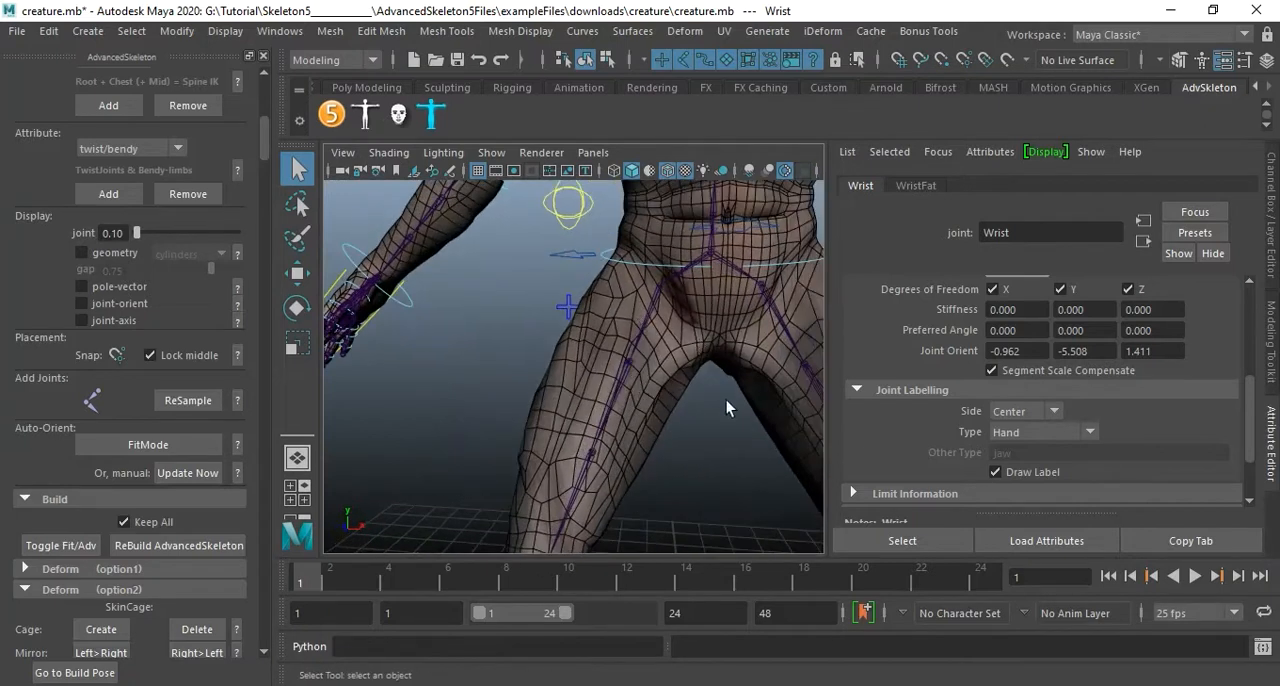
{"action": "left_click_drag", "start_coordinate": [736, 432], "coordinate": [646, 413], "text": "alt"}
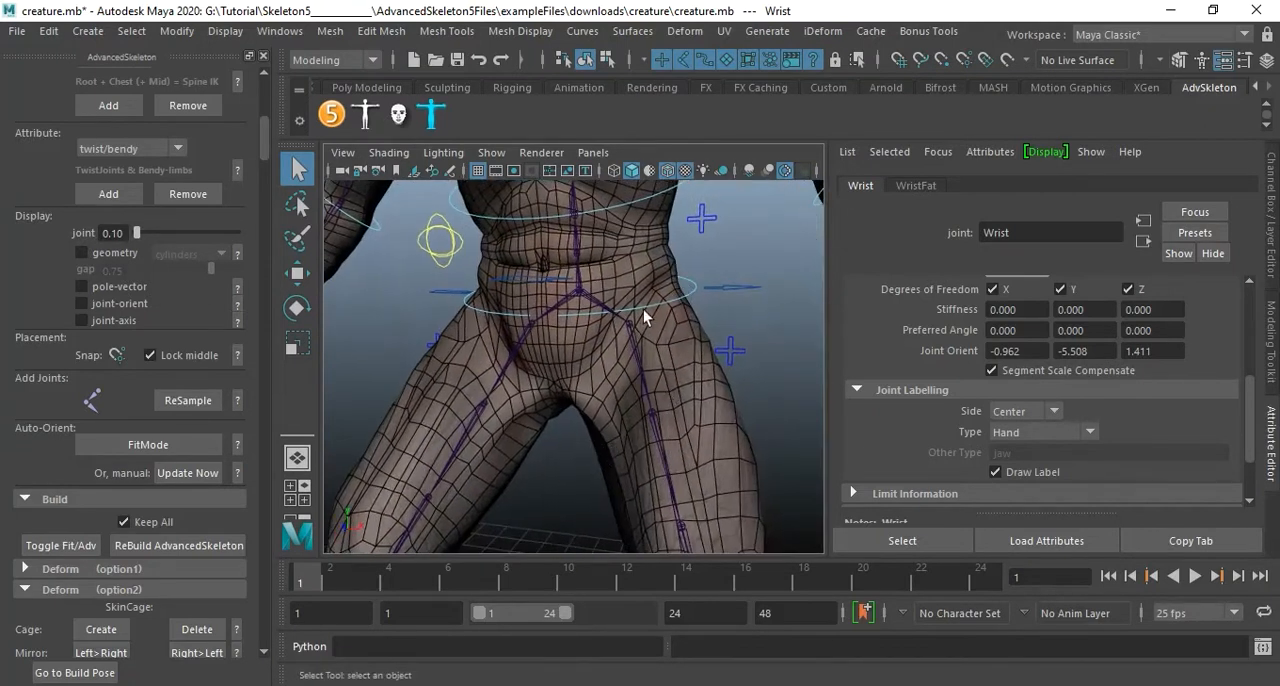
{"action": "middle_click_drag", "start_coordinate": [663, 437], "coordinate": [691, 353], "text": "alt"}
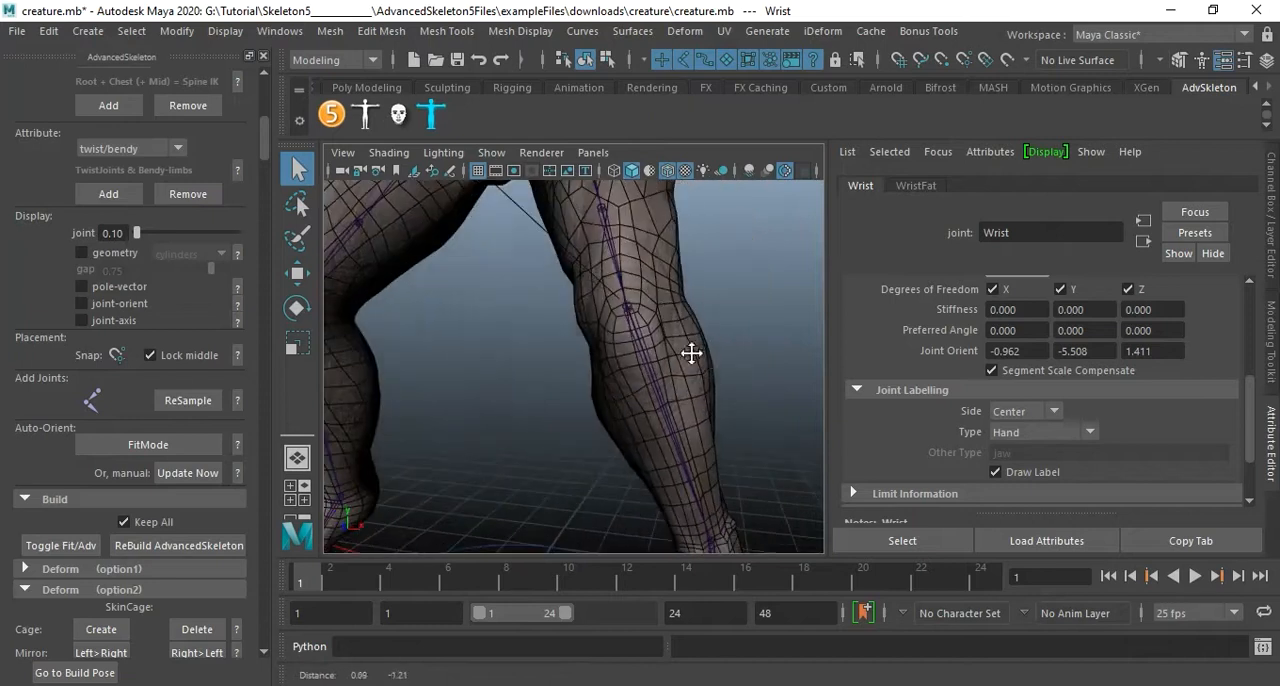
{"action": "left_click_drag", "start_coordinate": [721, 336], "coordinate": [691, 308], "text": "alt"}
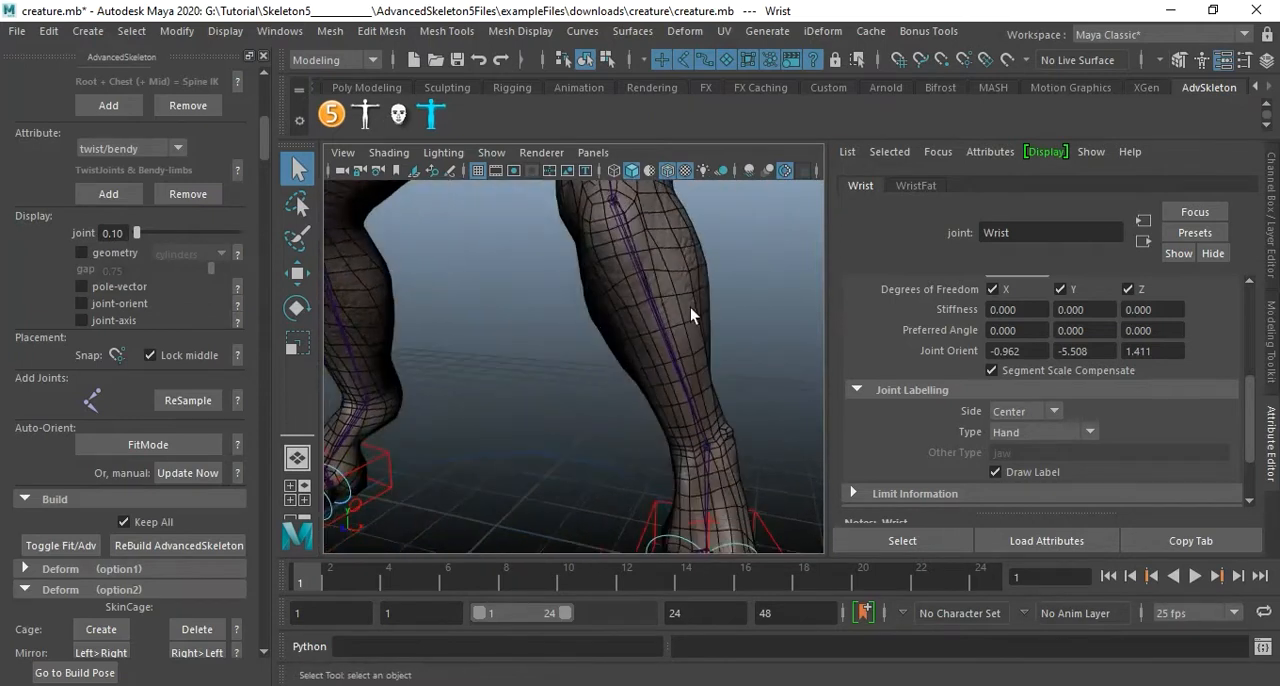
Examine how the joints of the creature's ankle, heel and foot sit within the mesh edges.
{"action": "right_click_drag", "start_coordinate": [691, 308], "coordinate": [612, 340], "text": "alt"}
{"action": "left_click_drag", "start_coordinate": [623, 351], "coordinate": [700, 401], "text": "alt"}
{"action": "middle_click_drag", "start_coordinate": [700, 401], "coordinate": [657, 371], "text": "alt"}
{"action": "right_click_drag", "start_coordinate": [657, 371], "coordinate": [691, 405], "text": "alt"}
{"action": "left_click_drag", "start_coordinate": [691, 405], "coordinate": [673, 336], "text": "alt"}
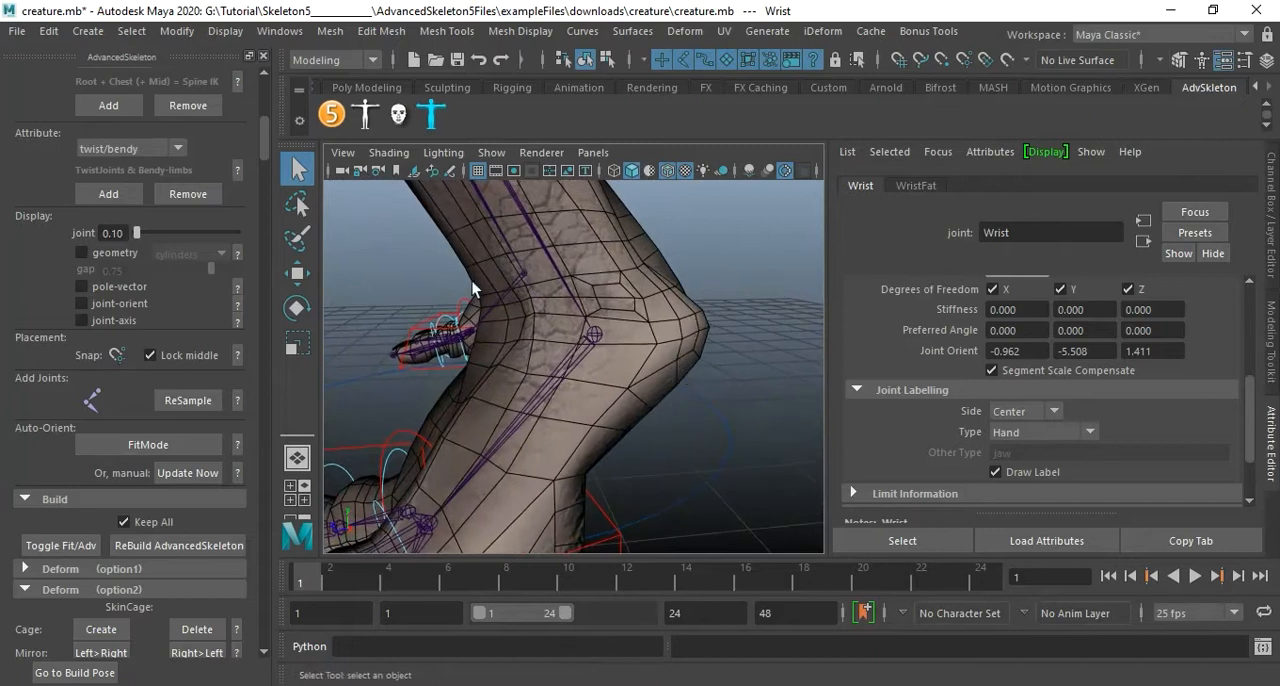
{"action": "middle_click_drag", "start_coordinate": [651, 302], "coordinate": [634, 374], "text": "alt"}
{"action": "right_click_drag", "start_coordinate": [634, 374], "coordinate": [603, 349], "text": "alt"}
{"action": "middle_click_drag", "start_coordinate": [603, 349], "coordinate": [620, 411], "text": "alt"}
{"action": "left_click_drag", "start_coordinate": [620, 411], "coordinate": [631, 348], "text": "alt"}
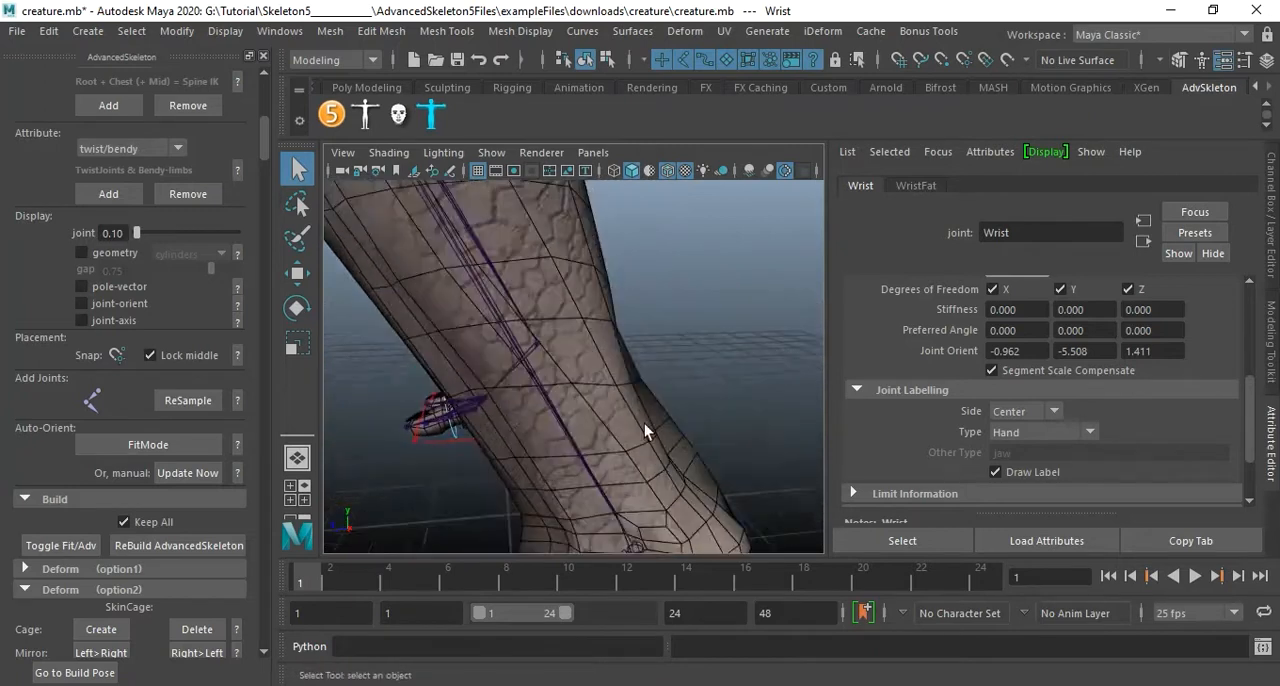
{"action": "middle_click_drag", "start_coordinate": [631, 348], "coordinate": [582, 368], "text": "alt"}
Examine the rig joints and mesh edge flow of the creature's arm, neck and jaw.
{"action": "middle_click_drag", "start_coordinate": [669, 288], "coordinate": [665, 408], "text": "alt"}
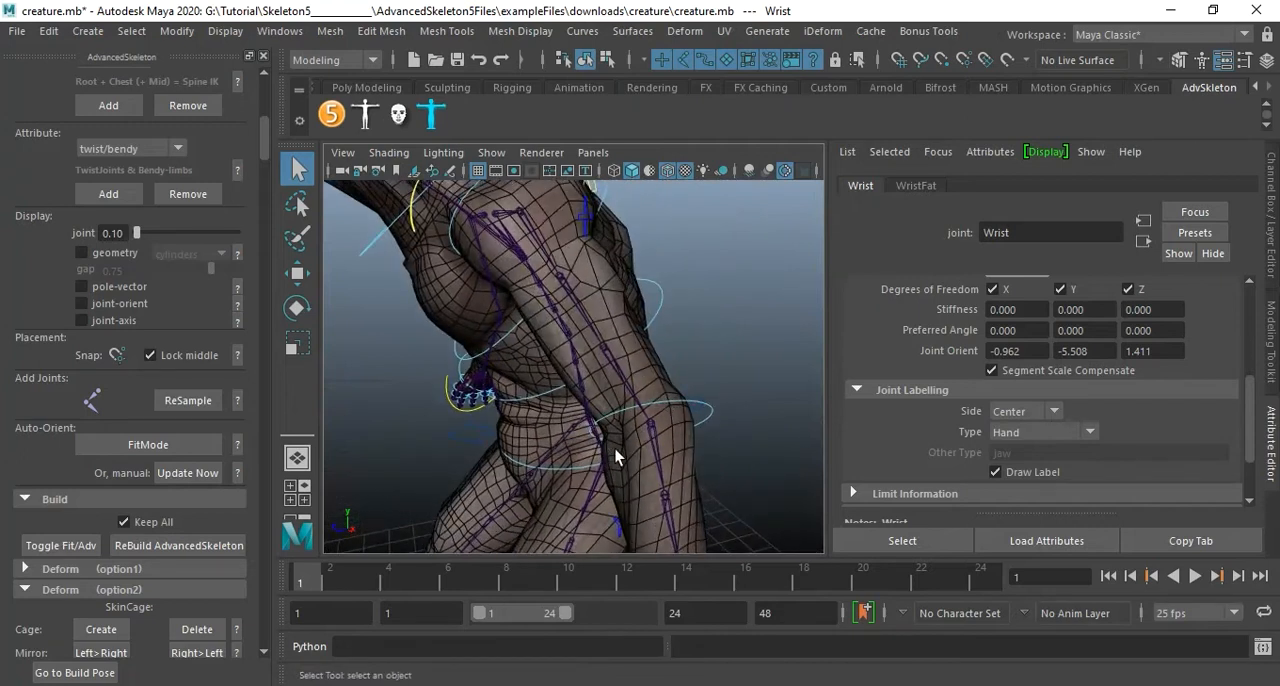
{"action": "left_click_drag", "start_coordinate": [649, 410], "coordinate": [716, 383], "text": "alt"}
{"action": "middle_click_drag", "start_coordinate": [725, 378], "coordinate": [686, 417], "text": "alt"}
{"action": "left_click_drag", "start_coordinate": [686, 417], "coordinate": [680, 389], "text": "alt"}
{"action": "scroll", "coordinate": [680, 389], "scroll_direction": "up", "scroll_amount": 3}
{"action": "middle_click_drag", "start_coordinate": [680, 386], "coordinate": [654, 466], "text": "alt"}
{"action": "scroll", "coordinate": [643, 453], "scroll_direction": "up", "scroll_amount": 2}
{"action": "scroll", "coordinate": [660, 457], "scroll_direction": "up", "scroll_amount": 3}
{"action": "left_click_drag", "start_coordinate": [652, 456], "coordinate": [595, 342], "text": "alt"}
{"action": "scroll", "coordinate": [605, 405], "scroll_direction": "down", "scroll_amount": 3}
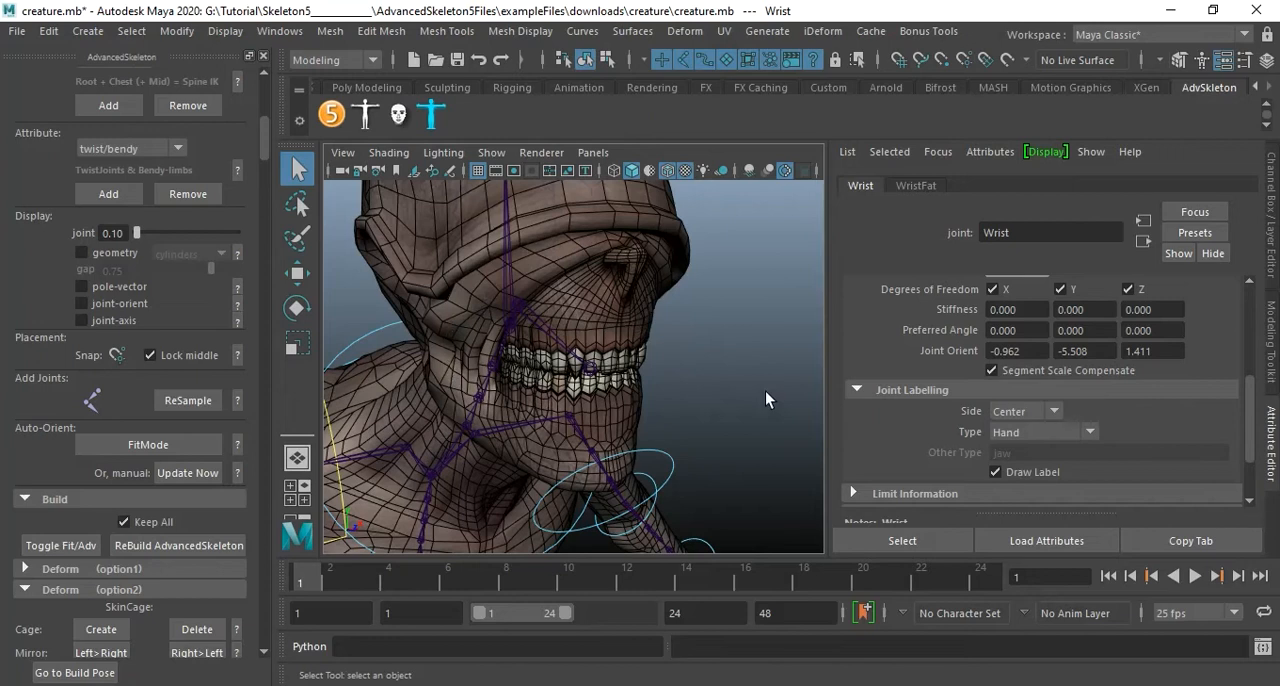
Examine the creature's head joints from both sides, and the whole body with its rig controls.
{"action": "left_click_drag", "start_coordinate": [759, 391], "coordinate": [579, 391], "text": "alt"}
{"action": "middle_click_drag", "start_coordinate": [579, 391], "coordinate": [668, 405], "text": "alt"}
{"action": "right_click_drag", "start_coordinate": [668, 405], "coordinate": [790, 418], "text": "alt"}
{"action": "left_click_drag", "start_coordinate": [790, 418], "coordinate": [712, 401], "text": "alt"}
{"action": "middle_click_drag", "start_coordinate": [712, 401], "coordinate": [796, 420], "text": "alt"}
{"action": "left_click_drag", "start_coordinate": [554, 412], "coordinate": [668, 380], "text": "alt"}
{"action": "right_click_drag", "start_coordinate": [668, 380], "coordinate": [498, 378], "text": "alt"}
{"action": "left_click_drag", "start_coordinate": [545, 391], "coordinate": [534, 340], "text": "alt"}
{"action": "middle_click_drag", "start_coordinate": [534, 340], "coordinate": [575, 289], "text": "alt"}
{"action": "left_click_drag", "start_coordinate": [640, 334], "coordinate": [596, 330], "text": "alt"}
{"action": "middle_click_drag", "start_coordinate": [648, 352], "coordinate": [552, 315], "text": "alt"}
{"action": "middle_click_drag", "start_coordinate": [607, 362], "coordinate": [609, 347], "text": "alt"}
{"action": "left_click_drag", "start_coordinate": [609, 347], "coordinate": [666, 363], "text": "alt"}
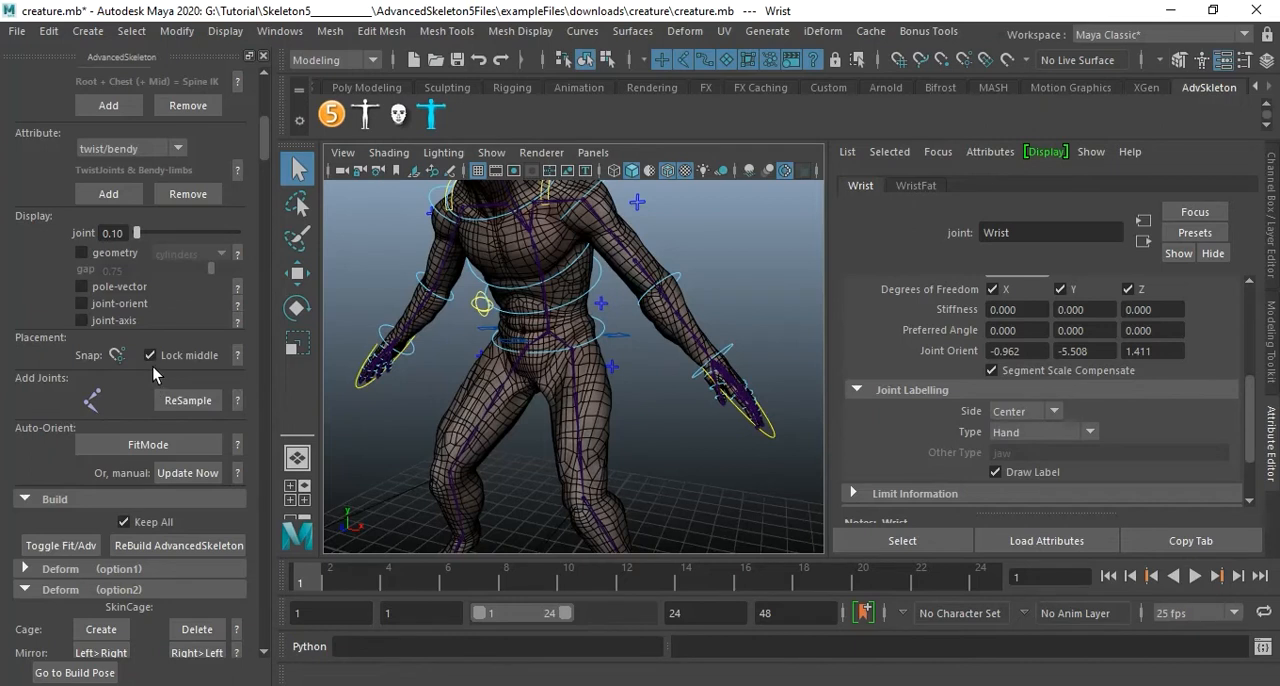
Open the snook demo rig and show the fish in a single enlarged perspective view.
{"action": "left_click_drag", "start_coordinate": [268, 143], "coordinate": [302, 648]}
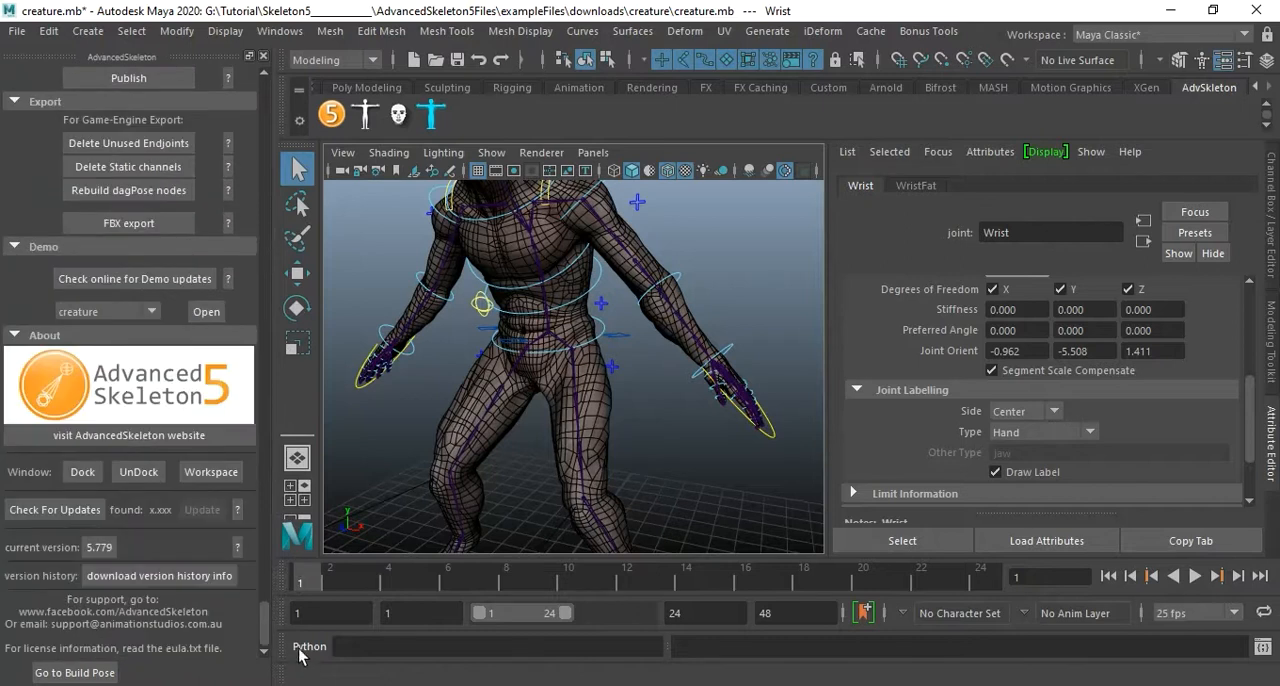
{"action": "left_click", "coordinate": [123, 314]}
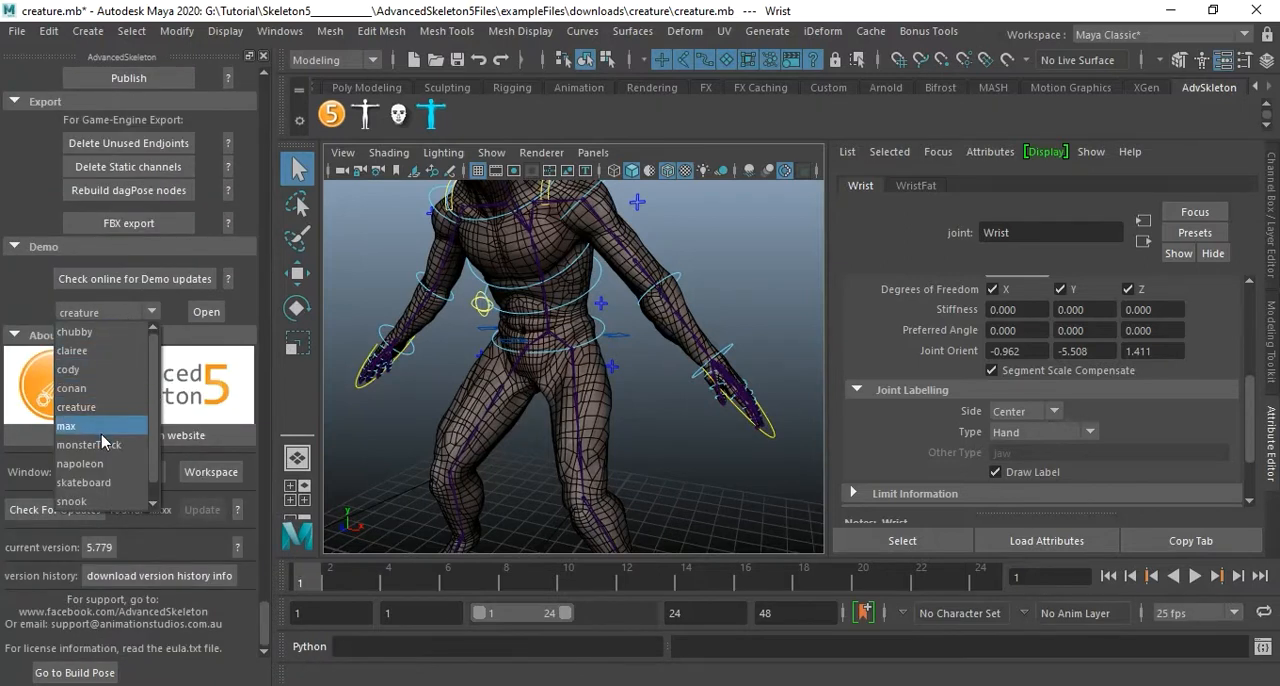
{"action": "left_click", "coordinate": [100, 501]}
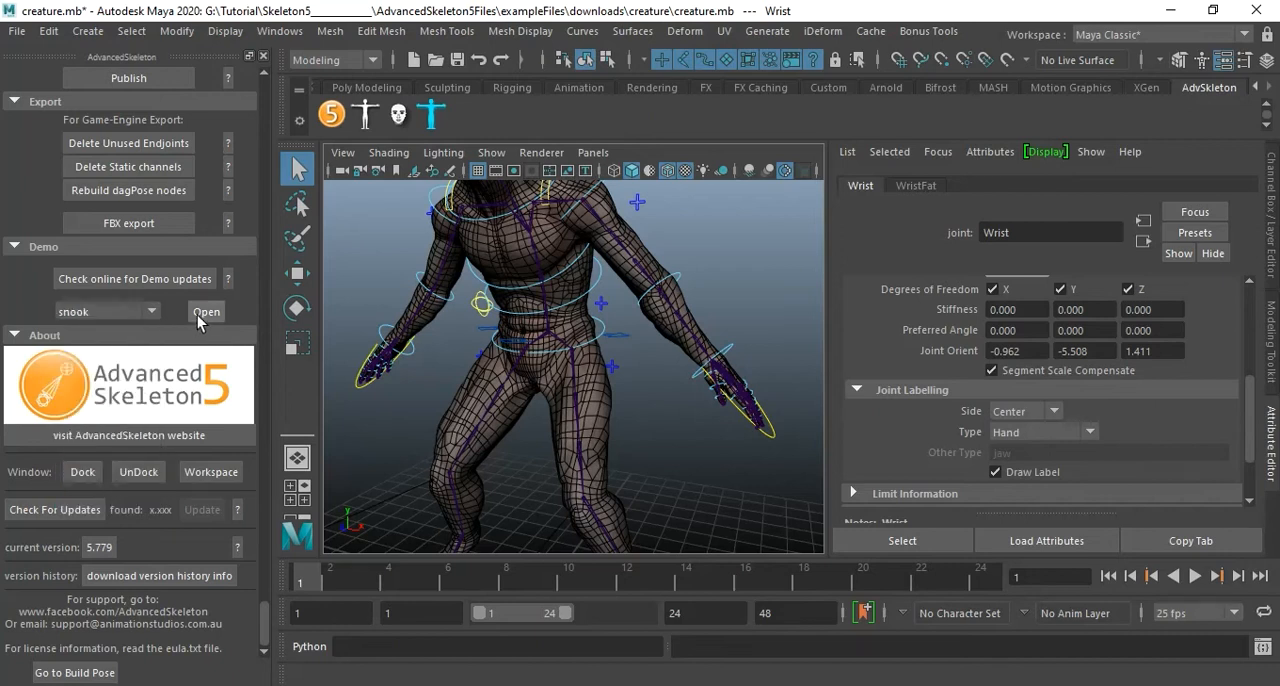
{"action": "left_click", "coordinate": [200, 312]}
{"action": "left_click", "coordinate": [652, 365]}
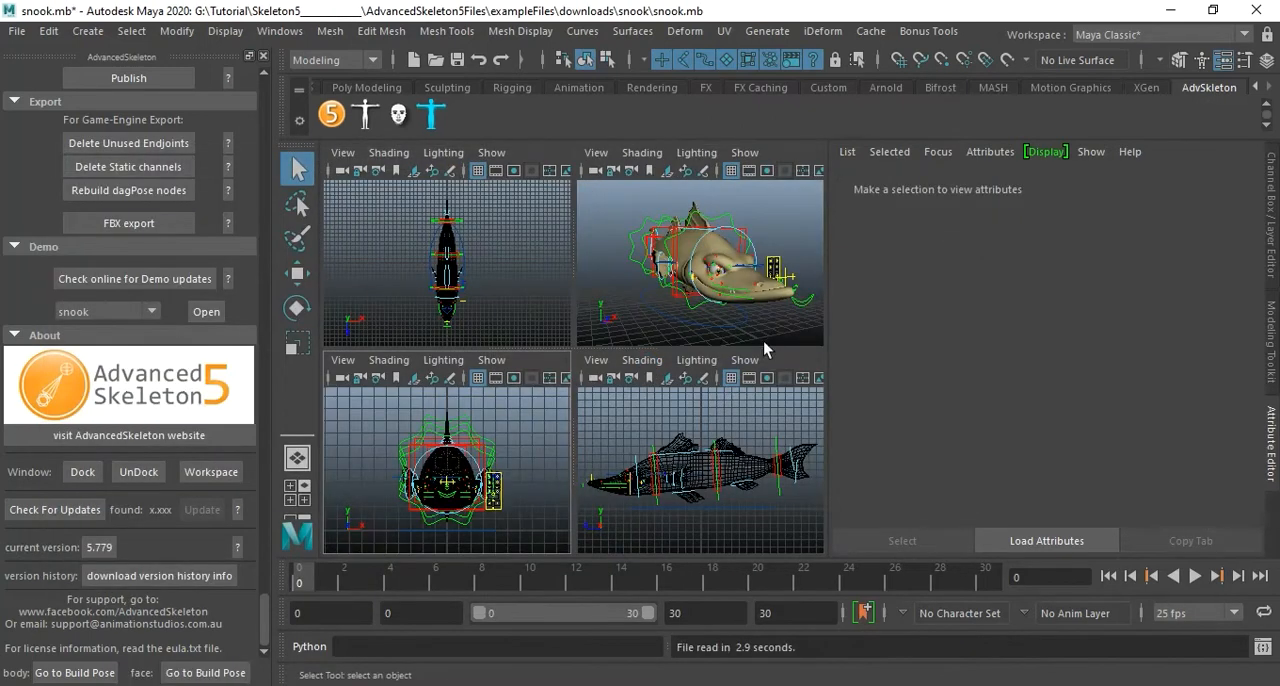
{"action": "key", "text": "space"}
{"action": "left_click_drag", "start_coordinate": [764, 316], "coordinate": [659, 362], "text": "alt"}
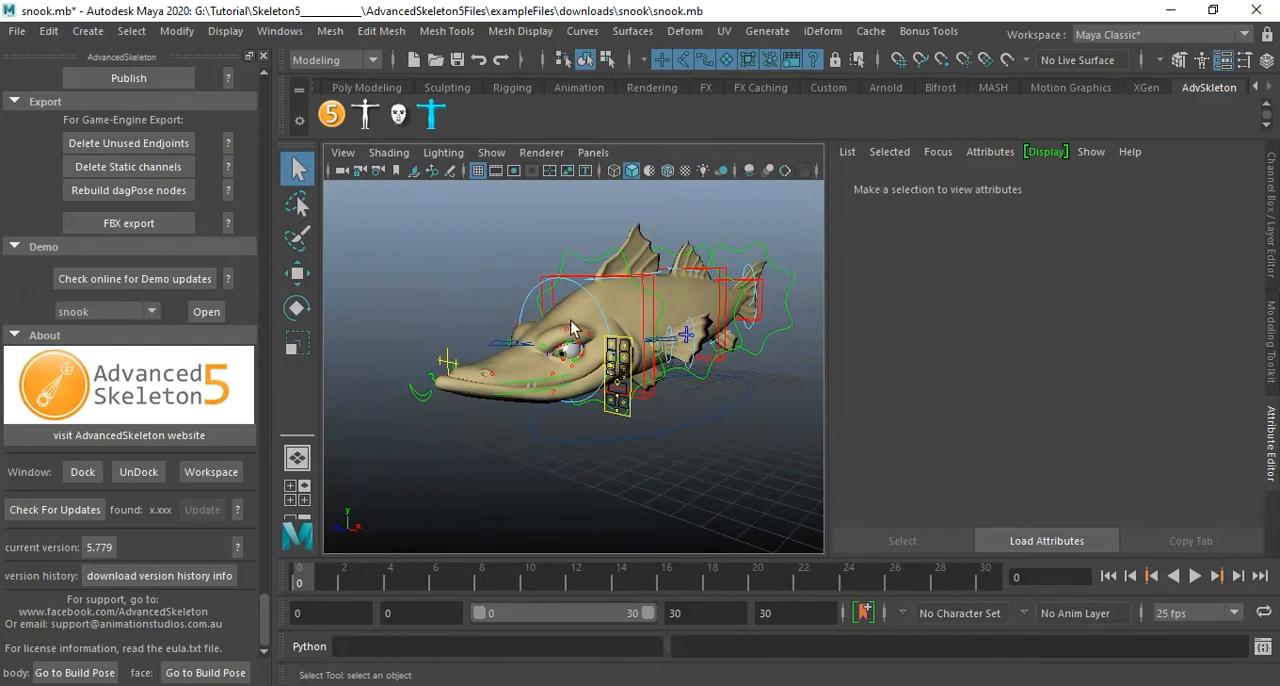
Look over the snook's face controls and review the AdvancedSkeleton options from corrective shapes back to the body fit settings.
{"action": "scroll", "coordinate": [194, 253], "scroll_direction": "up", "scroll_amount": 5}
{"action": "scroll", "coordinate": [195, 249], "scroll_direction": "down", "scroll_amount": 8}
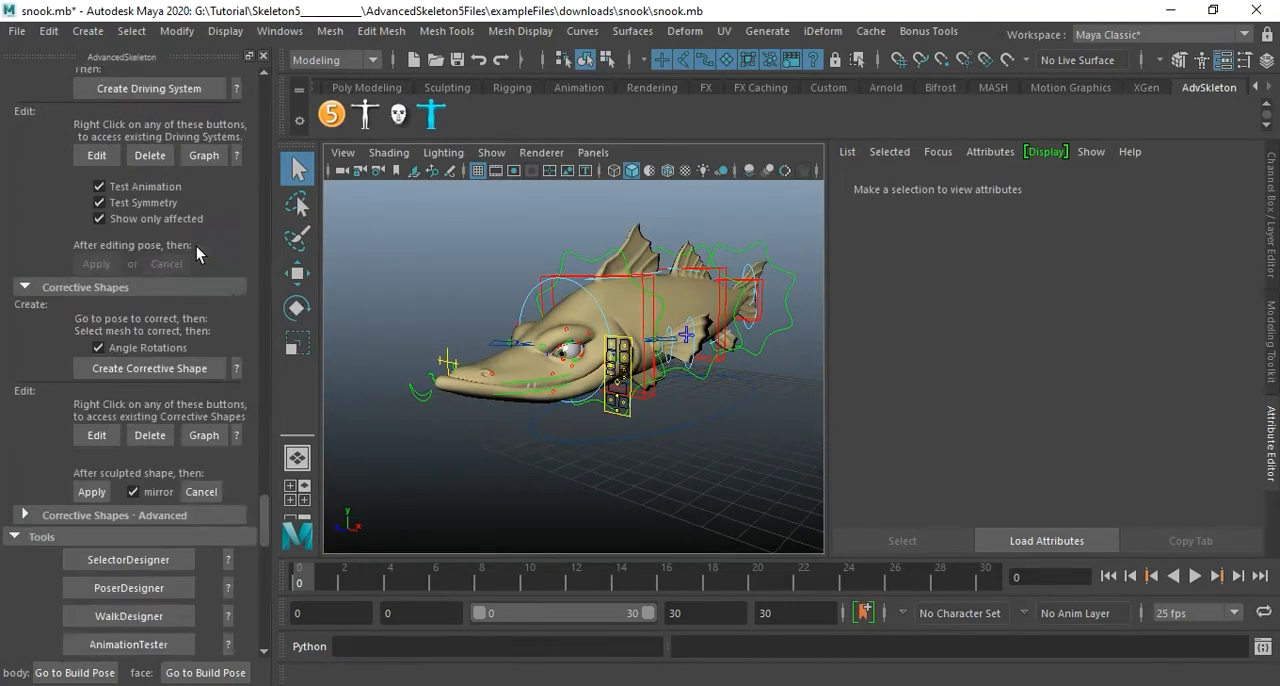
{"action": "scroll", "coordinate": [200, 247], "scroll_direction": "up", "scroll_amount": 3}
{"action": "left_click_drag", "start_coordinate": [264, 492], "coordinate": [278, 168]}
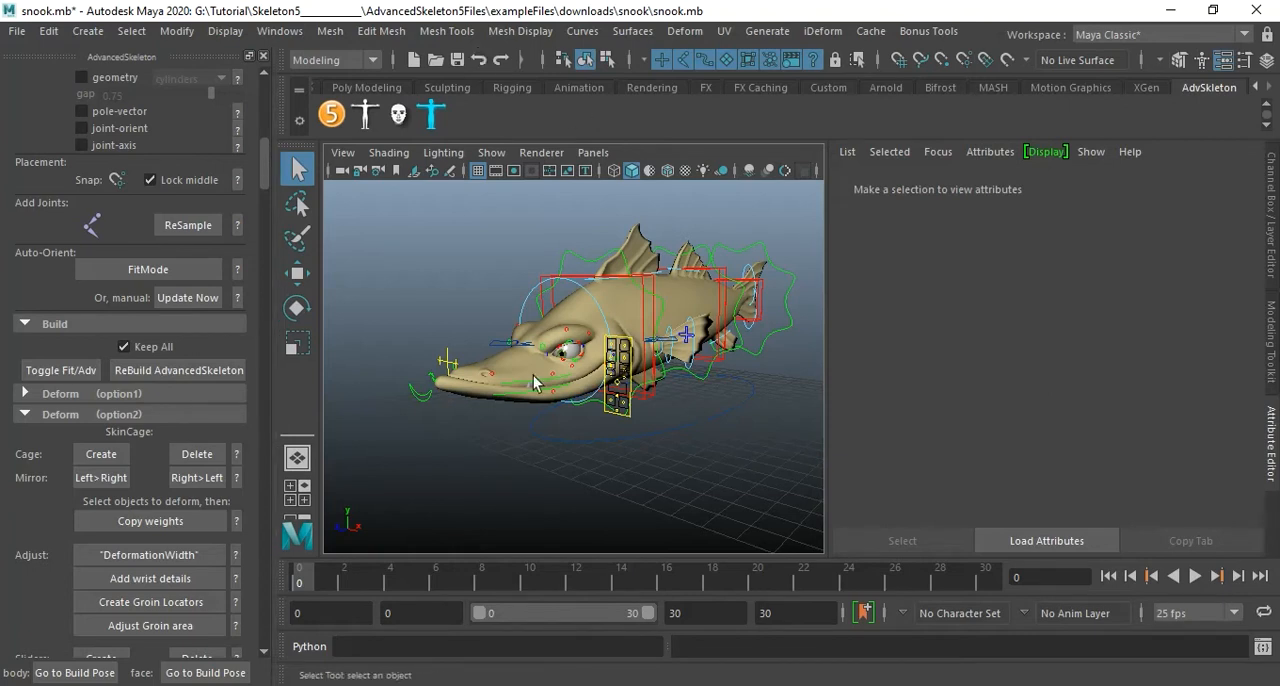
{"action": "scroll", "coordinate": [628, 390], "scroll_direction": "up", "scroll_amount": 3}
{"action": "scroll", "coordinate": [628, 390], "scroll_direction": "up", "scroll_amount": 1}
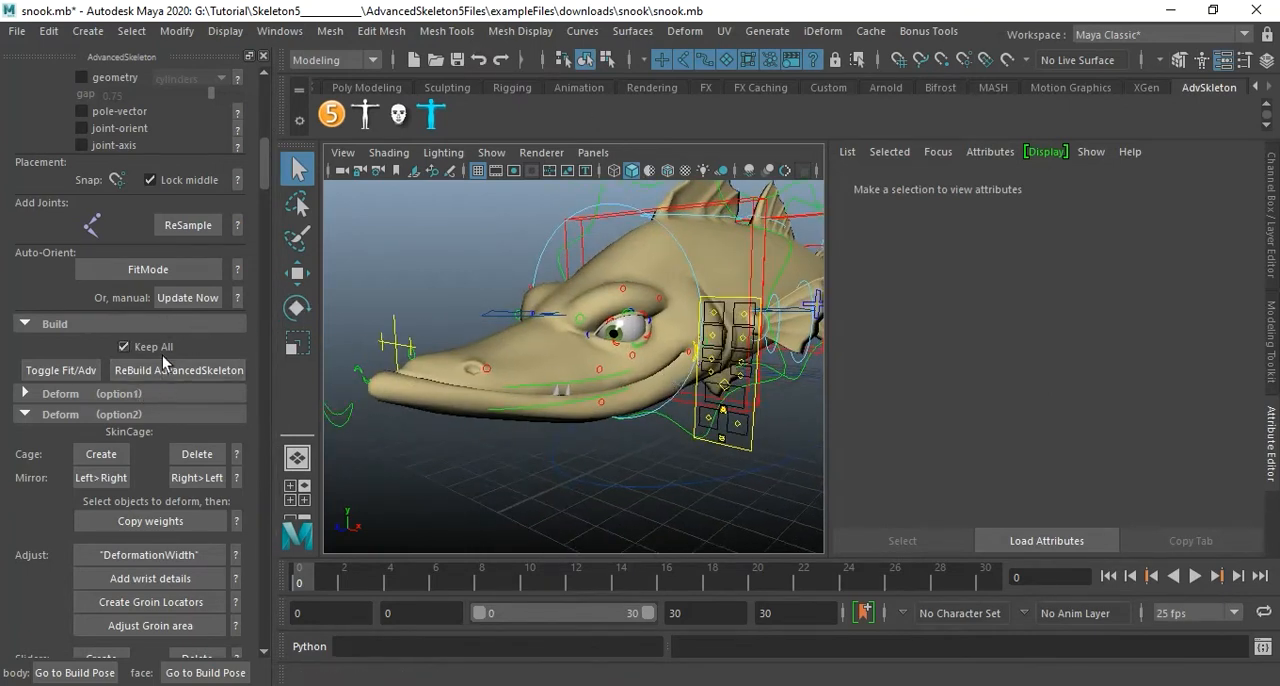
{"action": "scroll", "coordinate": [167, 317], "scroll_direction": "up", "scroll_amount": 3}
{"action": "scroll", "coordinate": [167, 317], "scroll_direction": "up", "scroll_amount": 1}
{"action": "scroll", "coordinate": [180, 322], "scroll_direction": "up", "scroll_amount": 1}
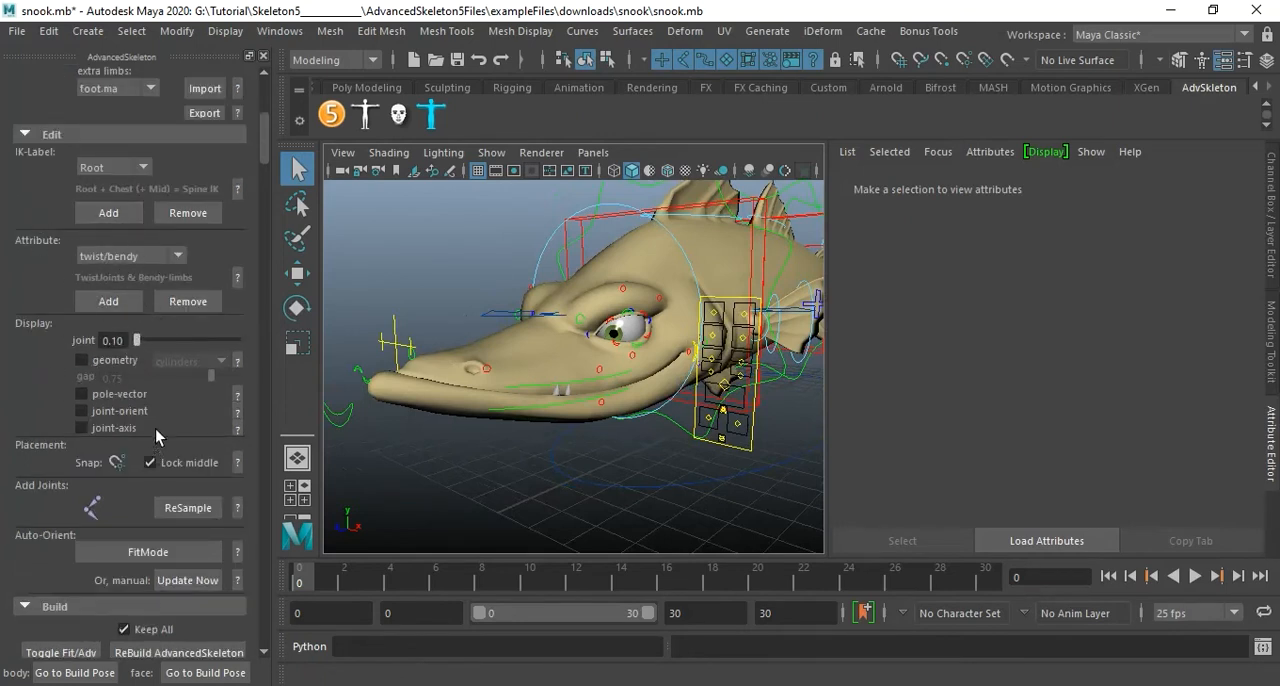
{"action": "scroll", "coordinate": [168, 392], "scroll_direction": "up", "scroll_amount": 2}
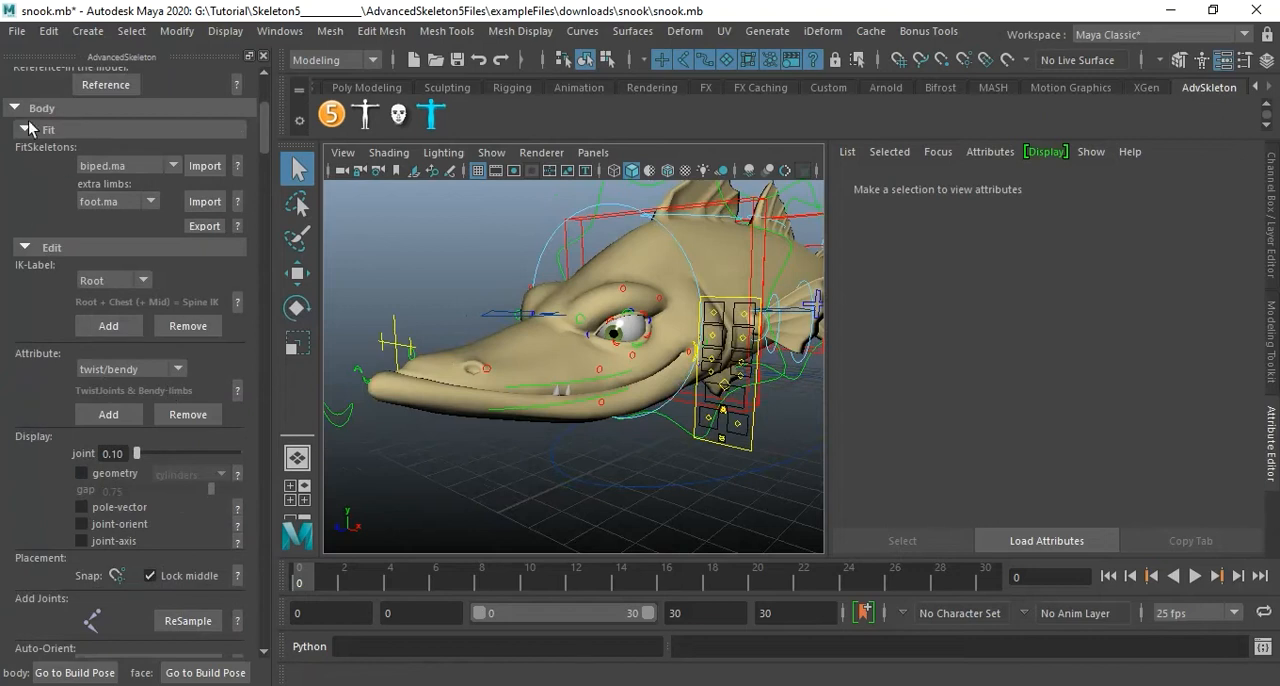
Look through the list of available FitSkeletons in the body fit settings.
{"action": "left_click", "coordinate": [140, 167]}
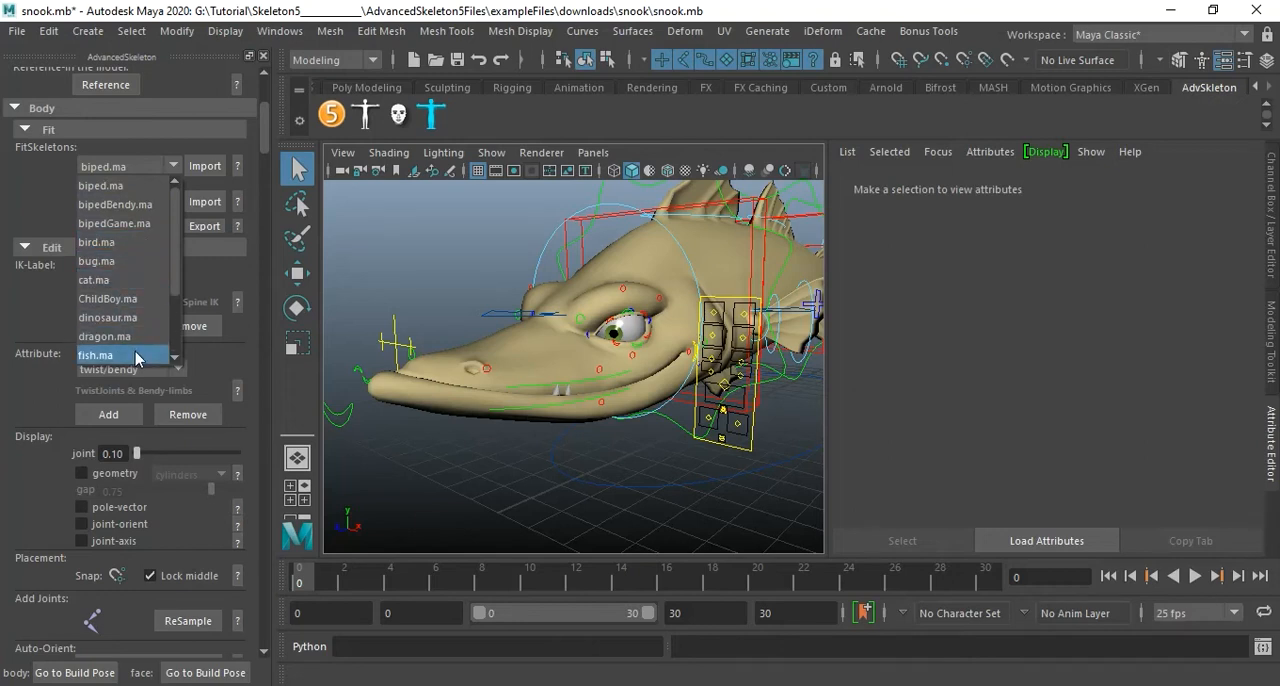
{"action": "scroll", "coordinate": [136, 350], "scroll_direction": "down", "scroll_amount": 1}
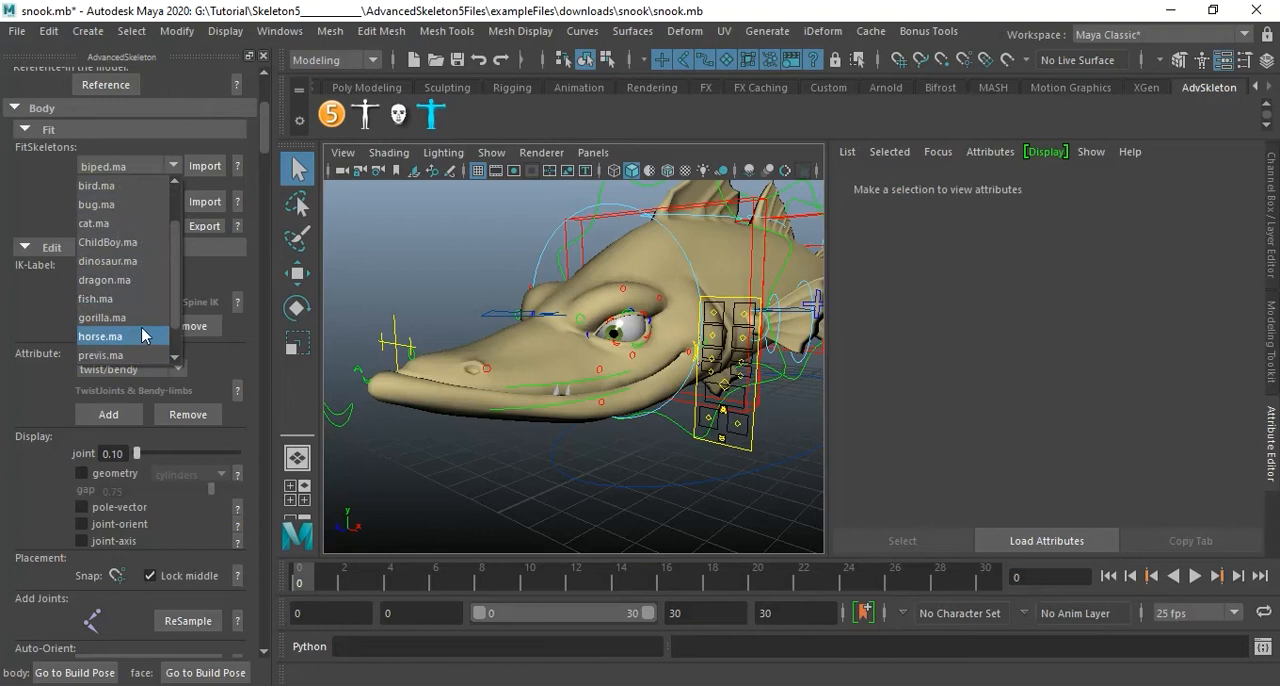
{"action": "scroll", "coordinate": [144, 335], "scroll_direction": "down", "scroll_amount": 1}
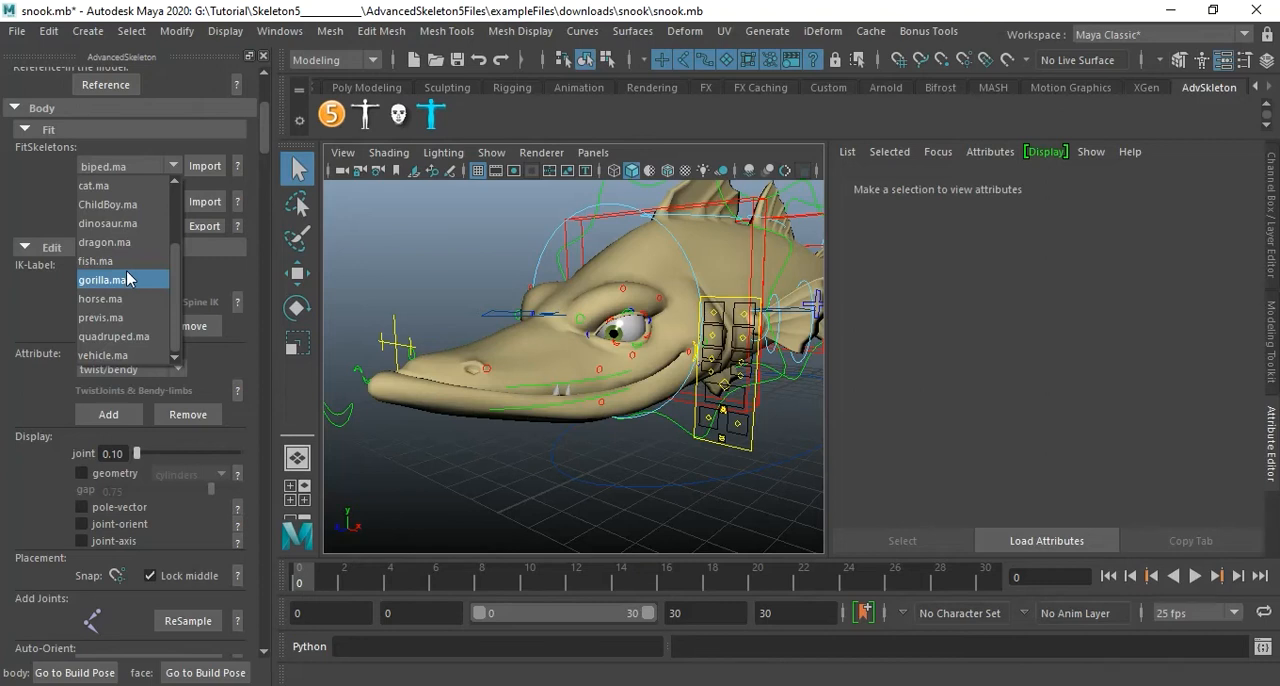
Check the viewport's X-Ray Joints shading and show the joints of the snook's rig.
{"action": "left_click", "coordinate": [388, 155]}
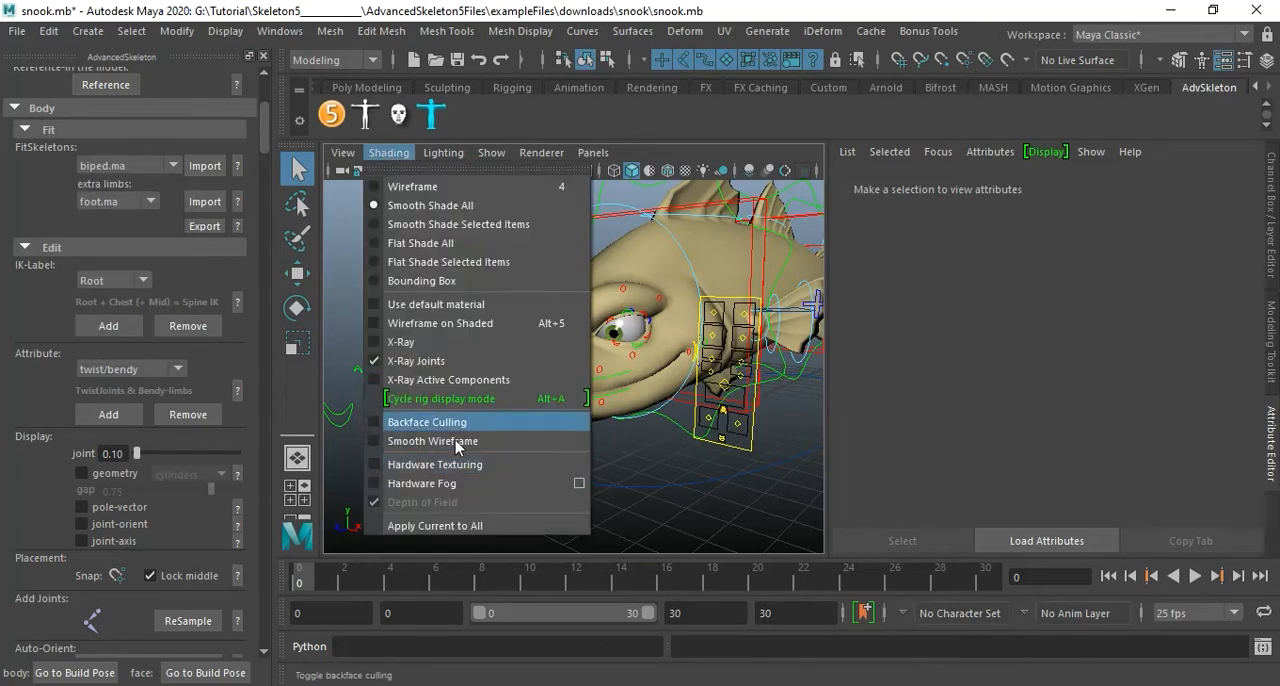
{"action": "left_click", "coordinate": [669, 145]}
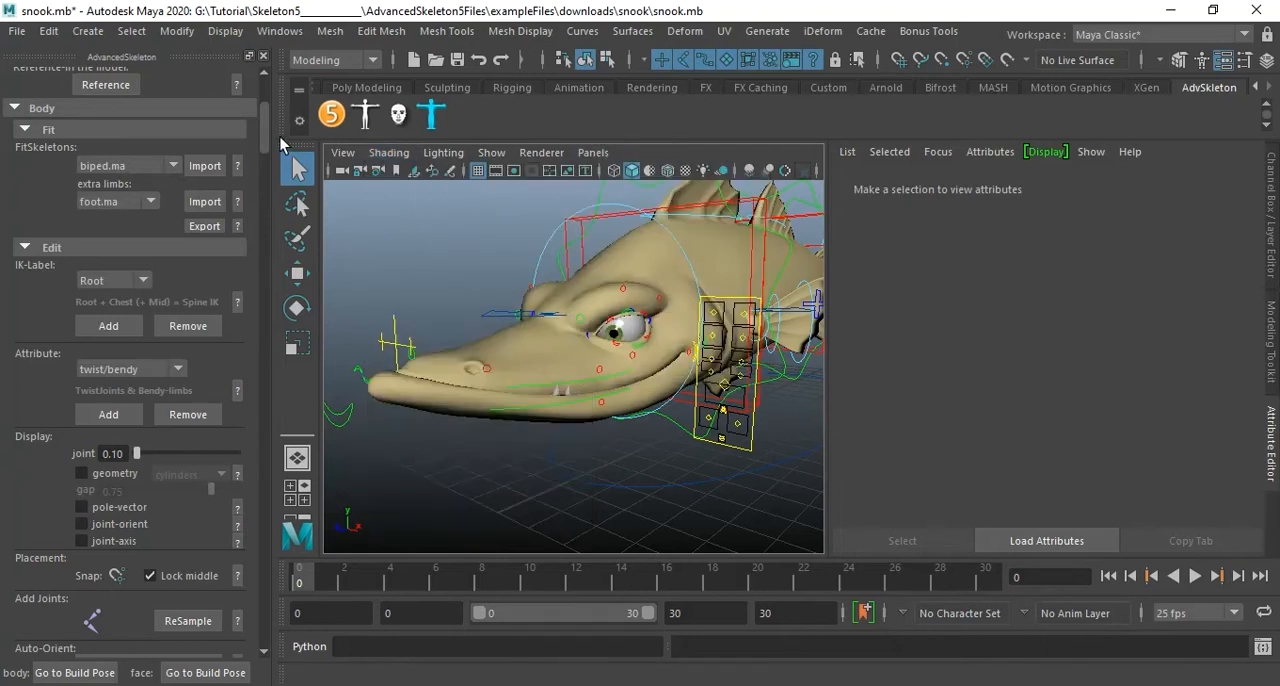
{"action": "left_click_drag", "start_coordinate": [265, 133], "coordinate": [264, 542]}
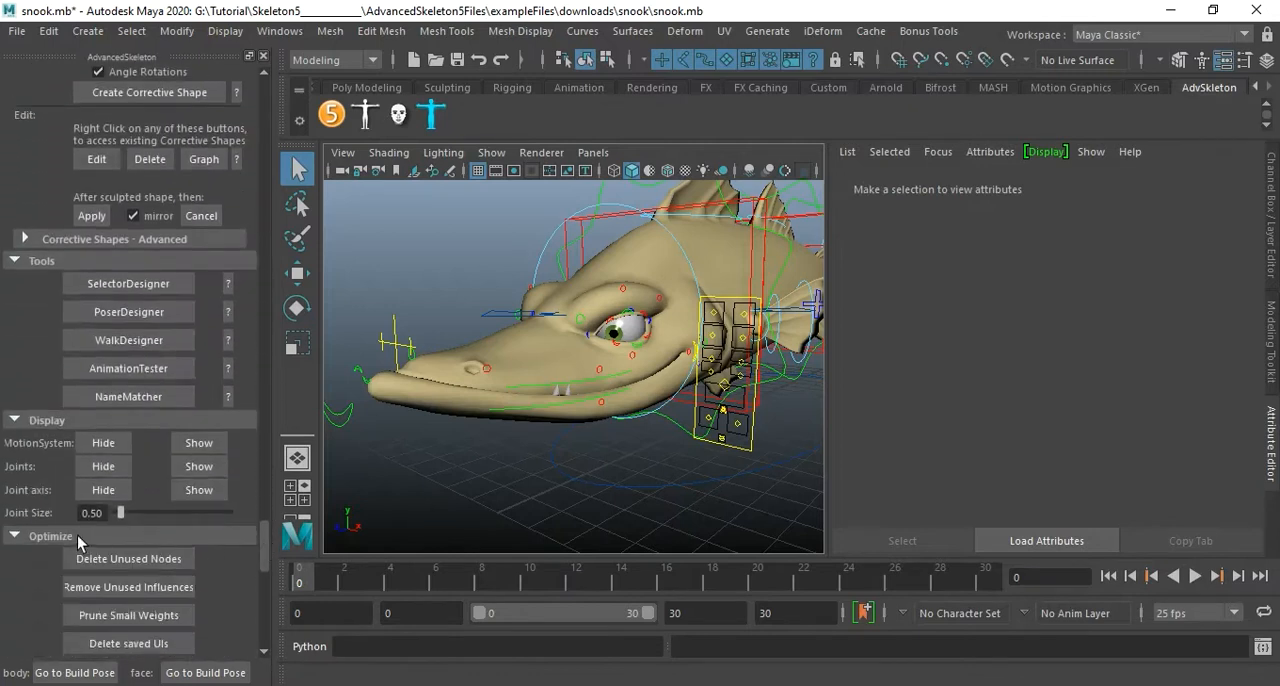
{"action": "left_click", "coordinate": [197, 466]}
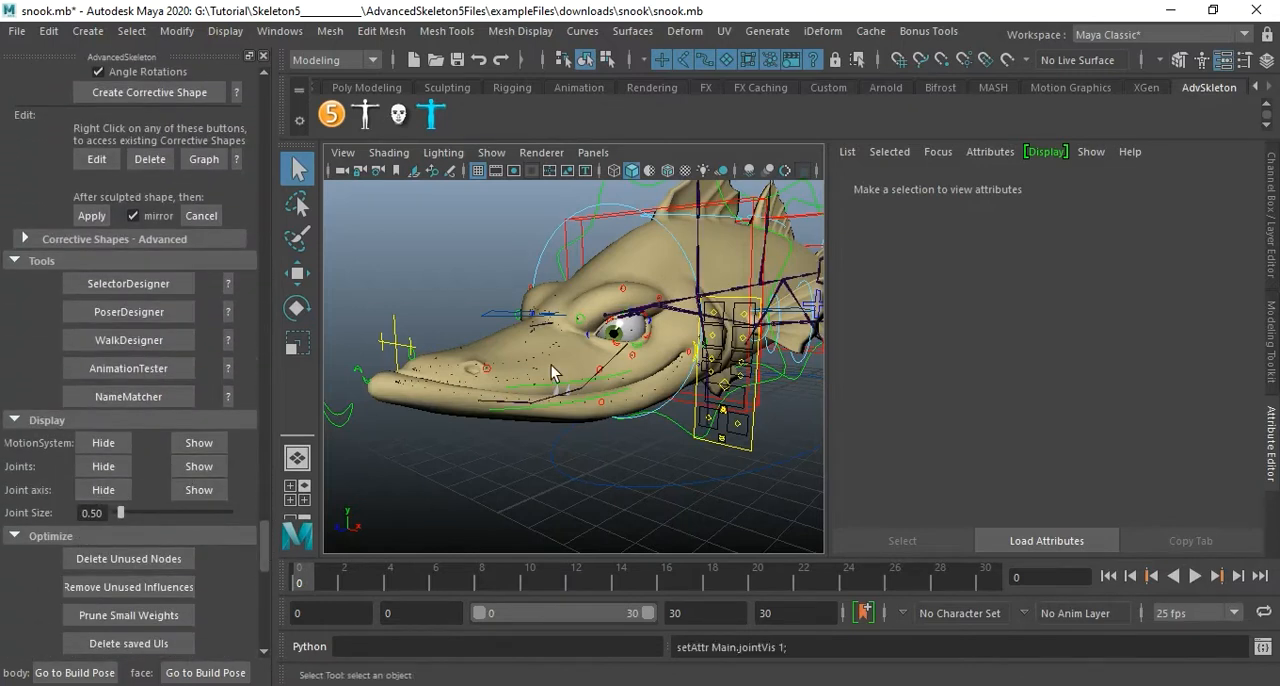
{"action": "left_click_drag", "start_coordinate": [666, 380], "coordinate": [692, 348], "text": "alt"}
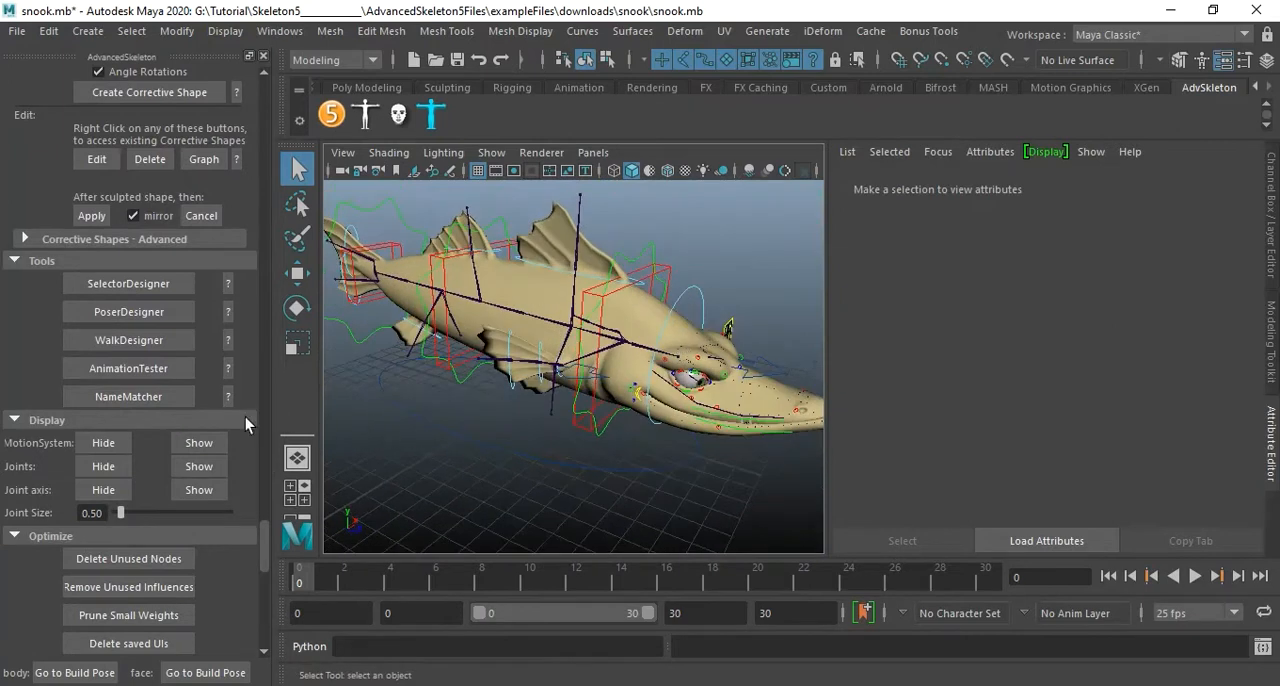
Toggle the snook from the built rig to its fit skeleton and view the whole fish from the side.
{"action": "scroll", "coordinate": [222, 414], "scroll_direction": "up", "scroll_amount": 3}
{"action": "scroll", "coordinate": [222, 414], "scroll_direction": "up", "scroll_amount": 3}
{"action": "left_click_drag", "start_coordinate": [266, 498], "coordinate": [283, 170]}
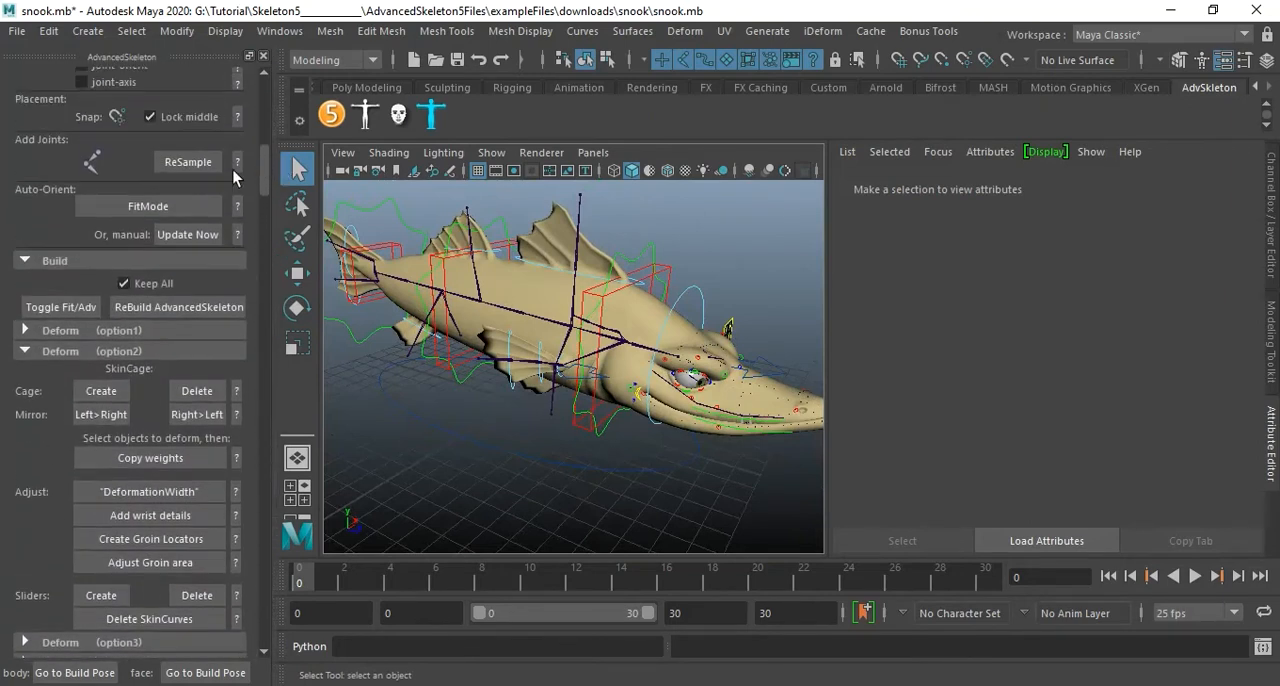
{"action": "left_click", "coordinate": [71, 307]}
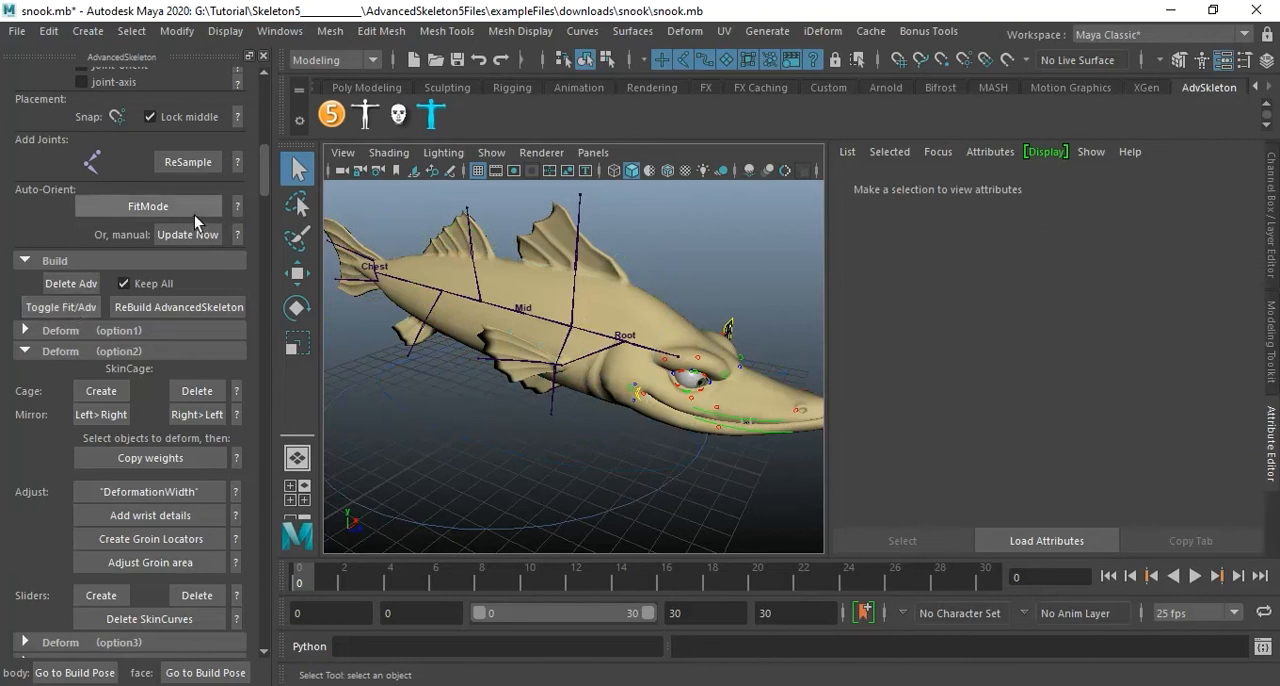
{"action": "left_click_drag", "start_coordinate": [730, 388], "coordinate": [768, 402], "text": "alt"}
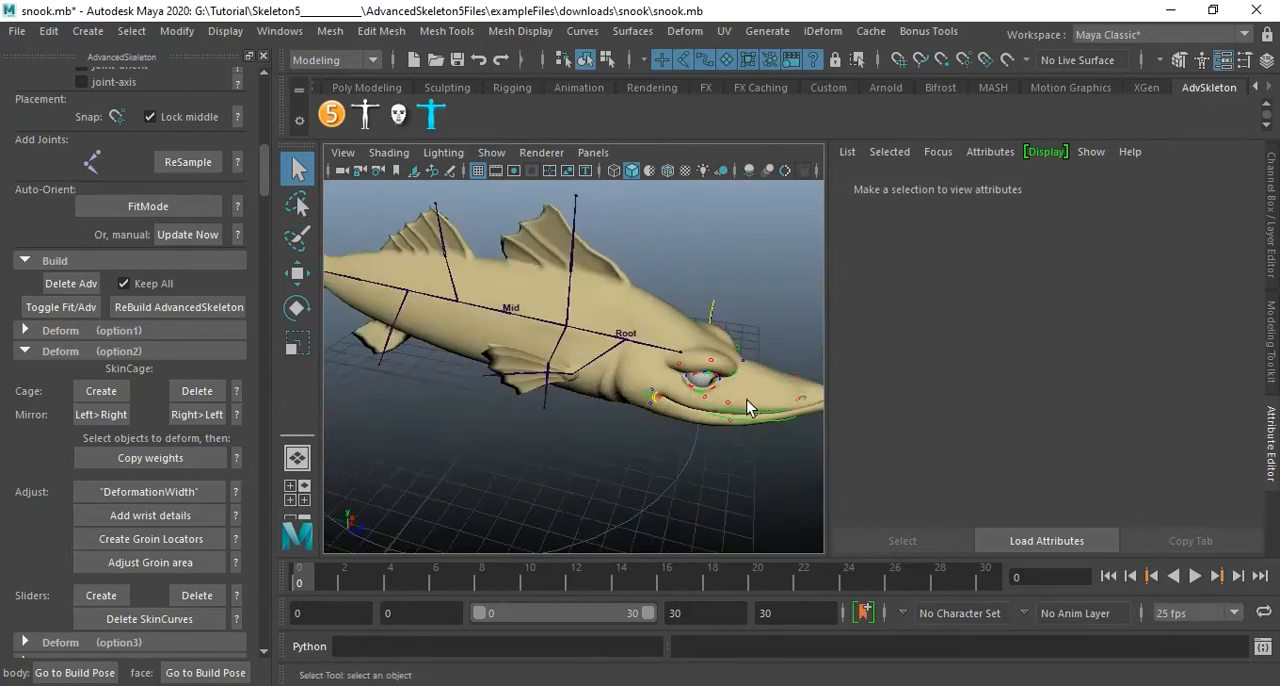
{"action": "left_click_drag", "start_coordinate": [655, 402], "coordinate": [714, 434], "text": "alt"}
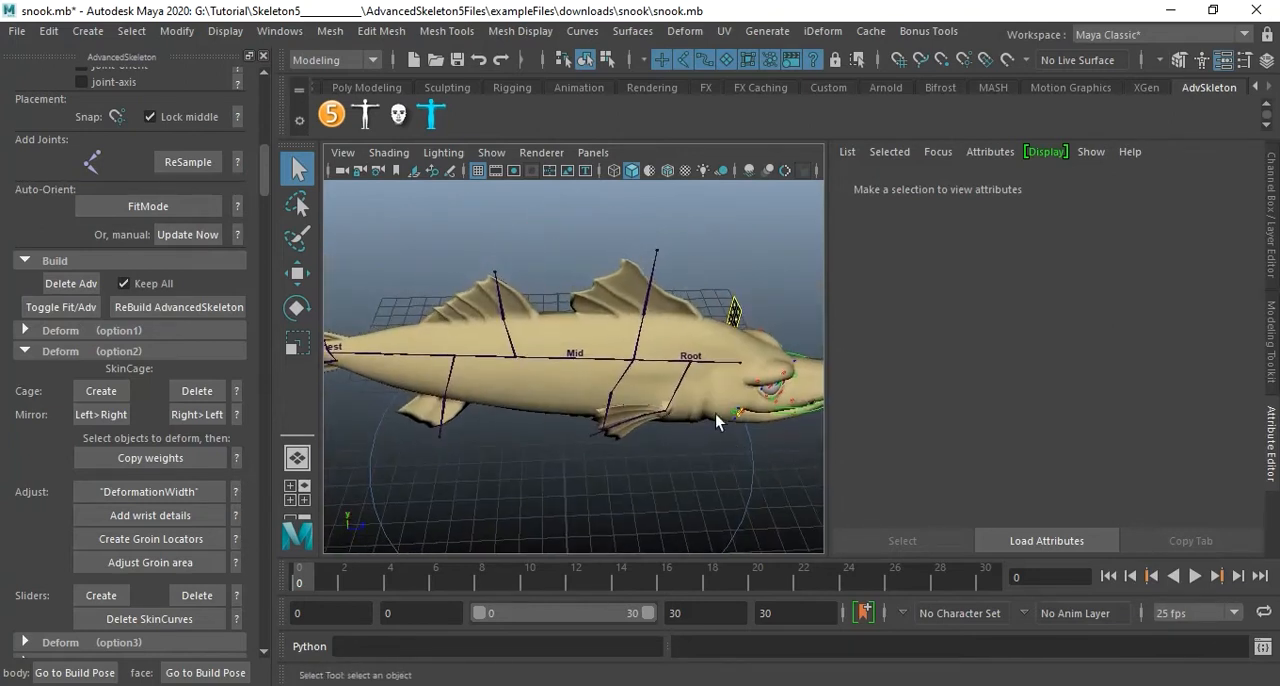
Inspect the joint labelling of the snook's Root, Mid and Chest fit joints along the spine.
{"action": "left_click", "coordinate": [689, 370]}
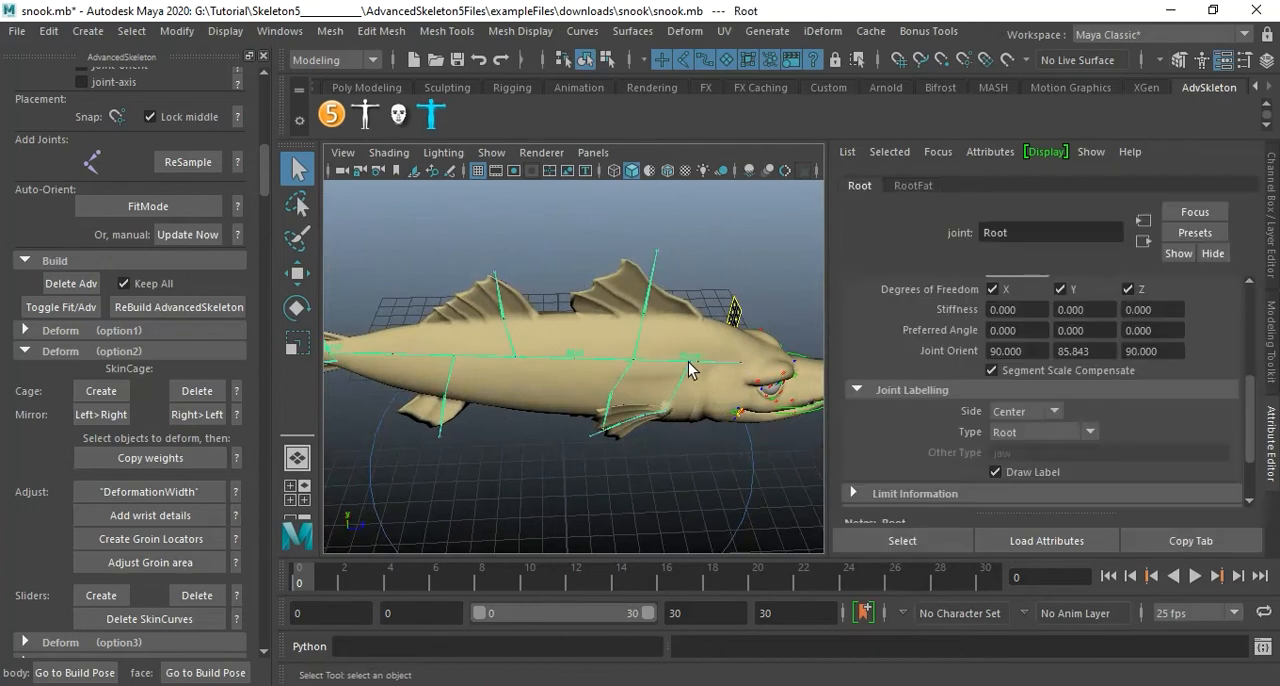
{"action": "left_click", "coordinate": [569, 358]}
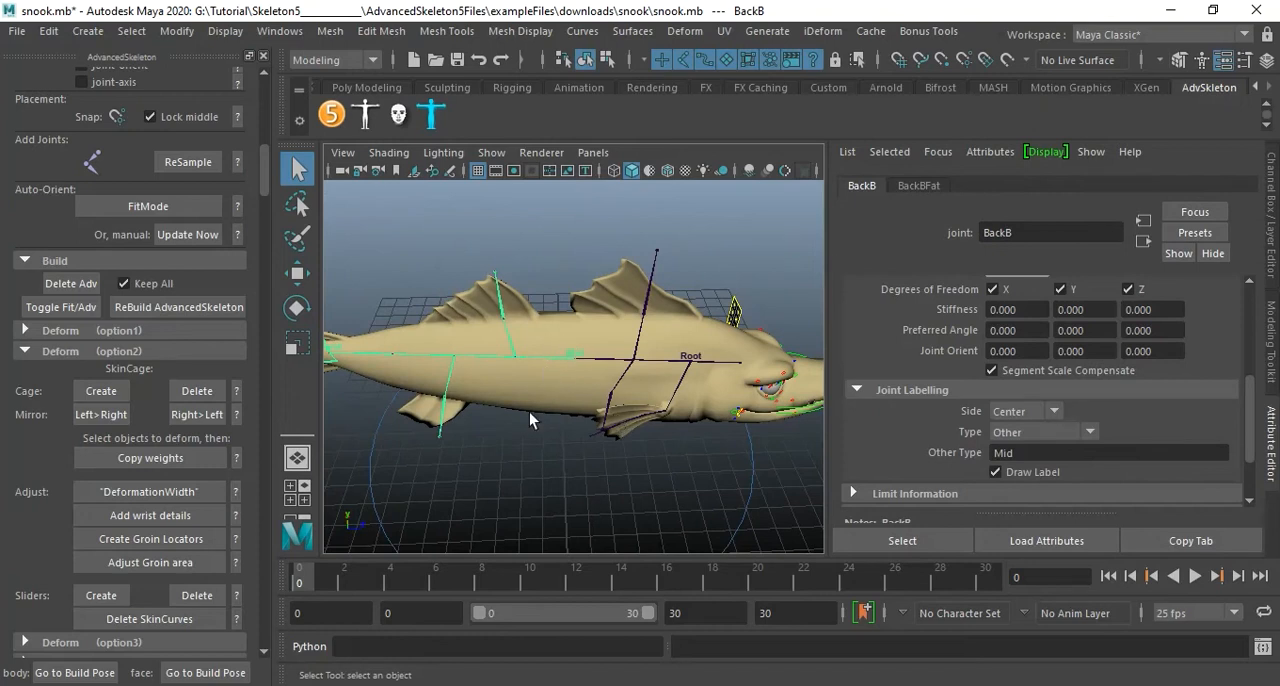
{"action": "middle_click_drag", "start_coordinate": [525, 430], "coordinate": [589, 437], "text": "alt"}
{"action": "left_click_drag", "start_coordinate": [589, 437], "coordinate": [591, 394], "text": "alt"}
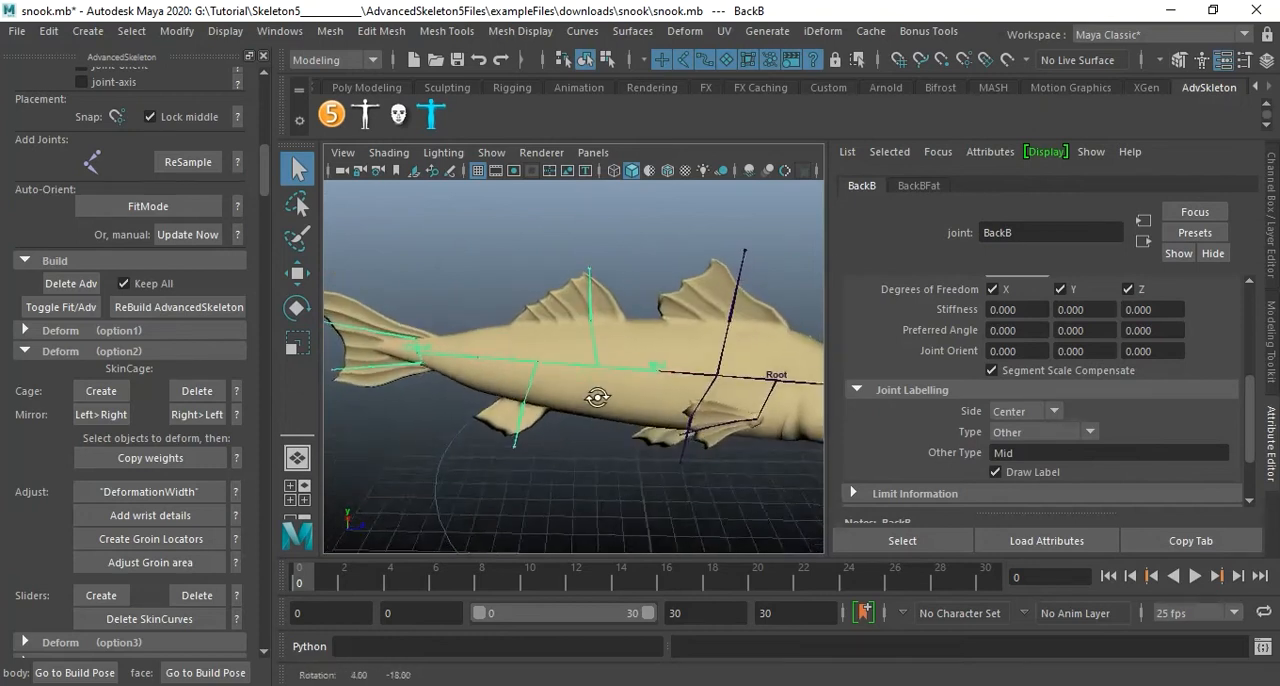
{"action": "middle_click_drag", "start_coordinate": [550, 398], "coordinate": [591, 402], "text": "alt"}
{"action": "right_click_drag", "start_coordinate": [588, 404], "coordinate": [594, 429], "text": "alt"}
{"action": "middle_click_drag", "start_coordinate": [572, 429], "coordinate": [682, 425], "text": "alt"}
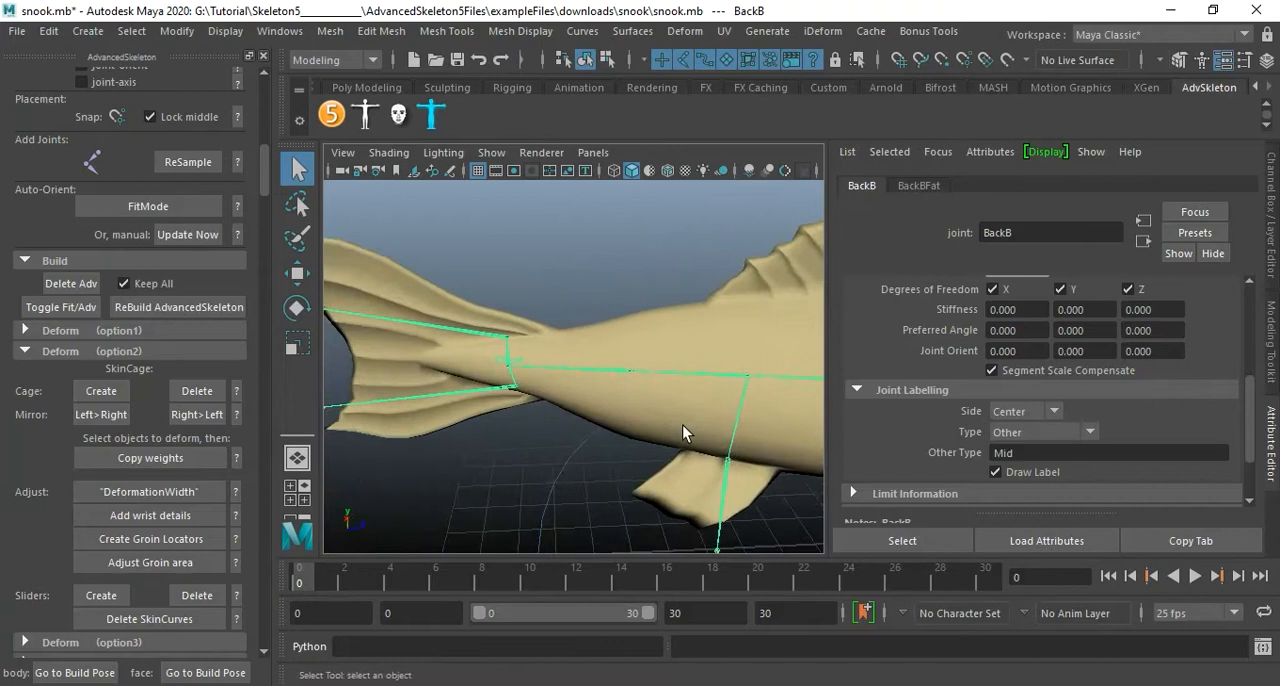
{"action": "left_click_drag", "start_coordinate": [548, 412], "coordinate": [597, 411], "text": "alt"}
{"action": "left_click", "coordinate": [514, 379]}
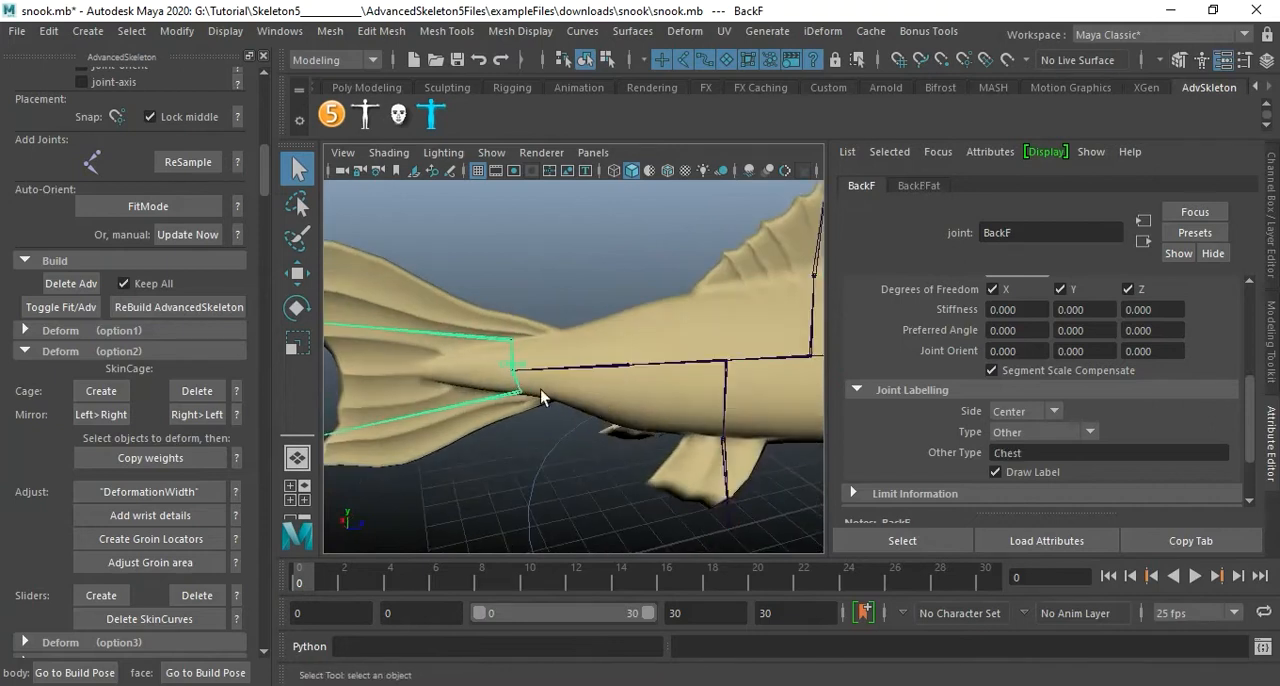
Examine the placement of the fit joints in the tail, body and fins from several sides.
{"action": "left_click_drag", "start_coordinate": [525, 395], "coordinate": [569, 427], "text": "alt"}
{"action": "right_click_drag", "start_coordinate": [569, 427], "coordinate": [515, 402], "text": "alt"}
{"action": "middle_click_drag", "start_coordinate": [534, 390], "coordinate": [463, 412], "text": "alt"}
{"action": "middle_click_drag", "start_coordinate": [657, 389], "coordinate": [534, 374], "text": "alt"}
{"action": "right_click_drag", "start_coordinate": [618, 383], "coordinate": [594, 376], "text": "alt"}
{"action": "middle_click_drag", "start_coordinate": [605, 376], "coordinate": [644, 371], "text": "alt"}
{"action": "left_click_drag", "start_coordinate": [622, 388], "coordinate": [620, 291], "text": "alt"}
{"action": "middle_click_drag", "start_coordinate": [624, 390], "coordinate": [624, 341], "text": "alt"}
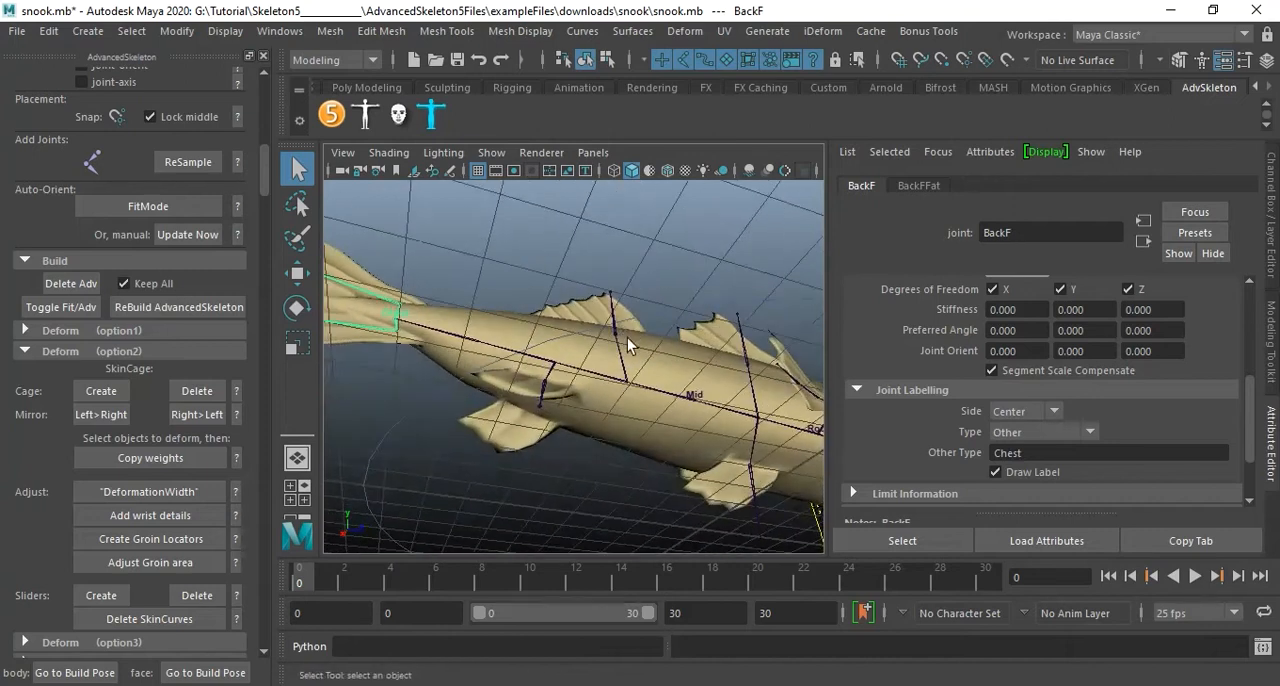
{"action": "left_click_drag", "start_coordinate": [622, 335], "coordinate": [561, 400], "text": "alt"}
{"action": "middle_click_drag", "start_coordinate": [628, 415], "coordinate": [574, 394], "text": "alt"}
{"action": "left_click_drag", "start_coordinate": [540, 374], "coordinate": [595, 382], "text": "alt"}
{"action": "middle_click_drag", "start_coordinate": [614, 375], "coordinate": [631, 403], "text": "alt"}
{"action": "left_click_drag", "start_coordinate": [627, 384], "coordinate": [629, 404], "text": "alt"}
Inspect the names and attributes of the joints in the upper body, tail, lower body and side fins.
{"action": "left_click", "coordinate": [580, 277]}
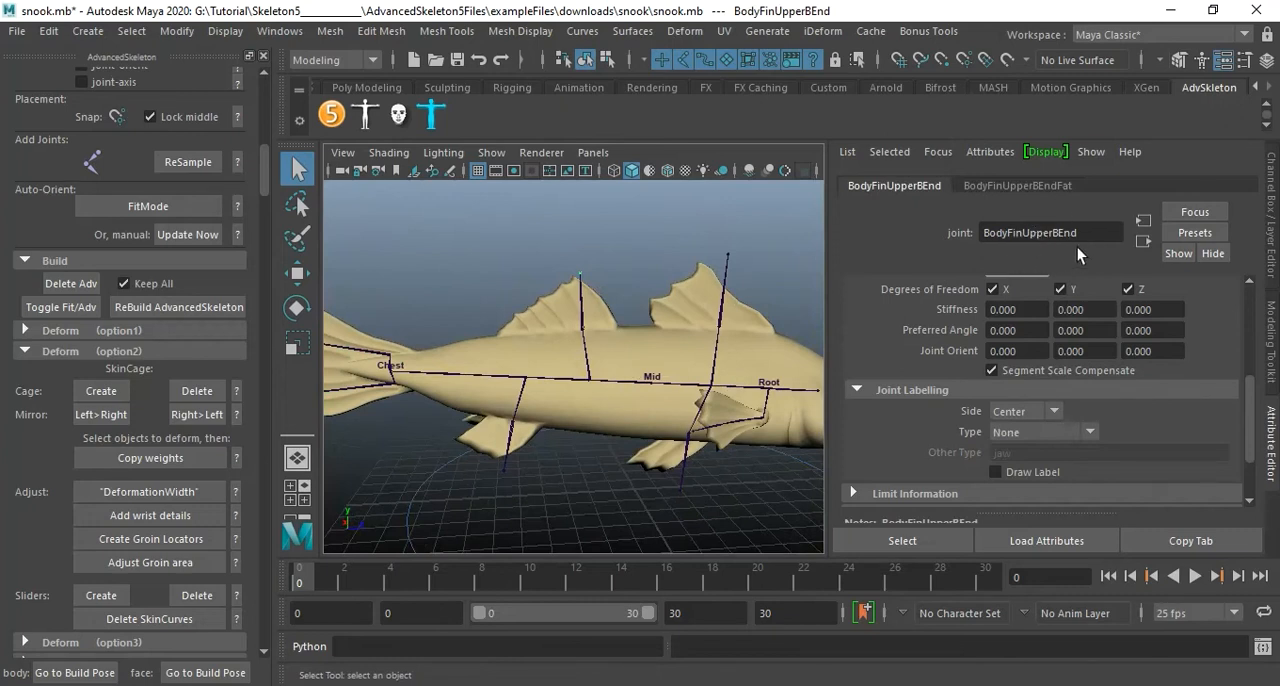
{"action": "left_click", "coordinate": [726, 257]}
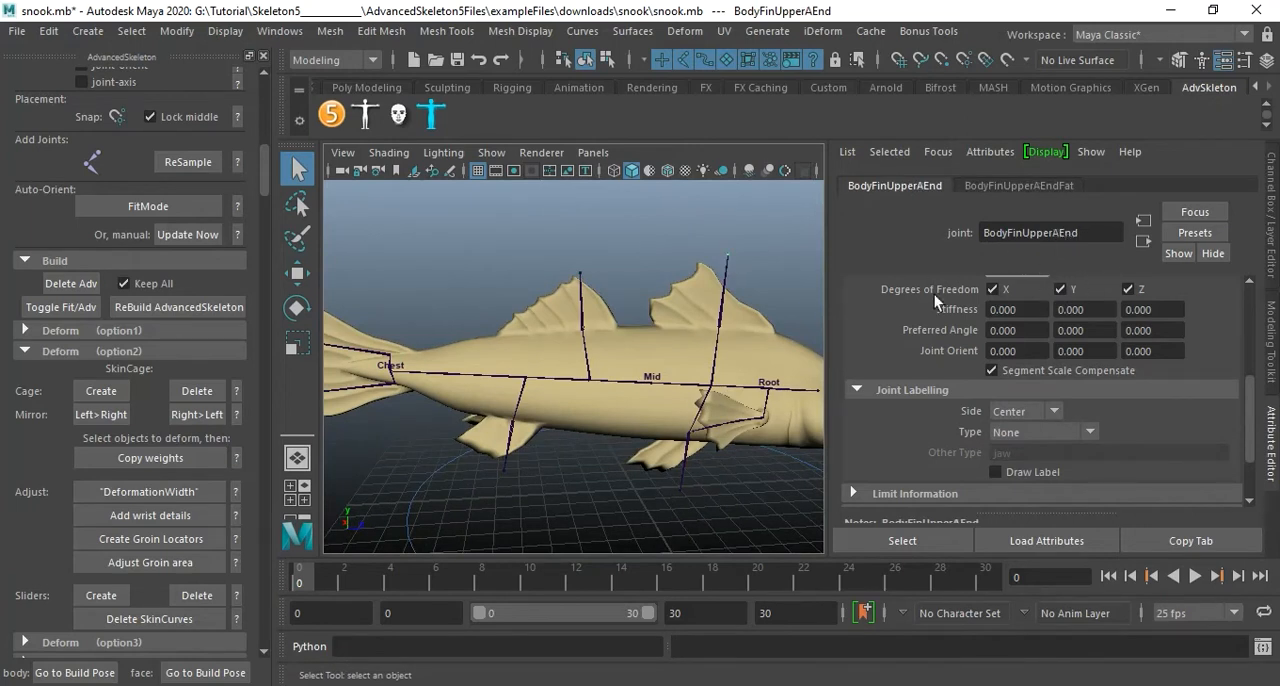
{"action": "left_click_drag", "start_coordinate": [573, 332], "coordinate": [499, 301], "text": "alt"}
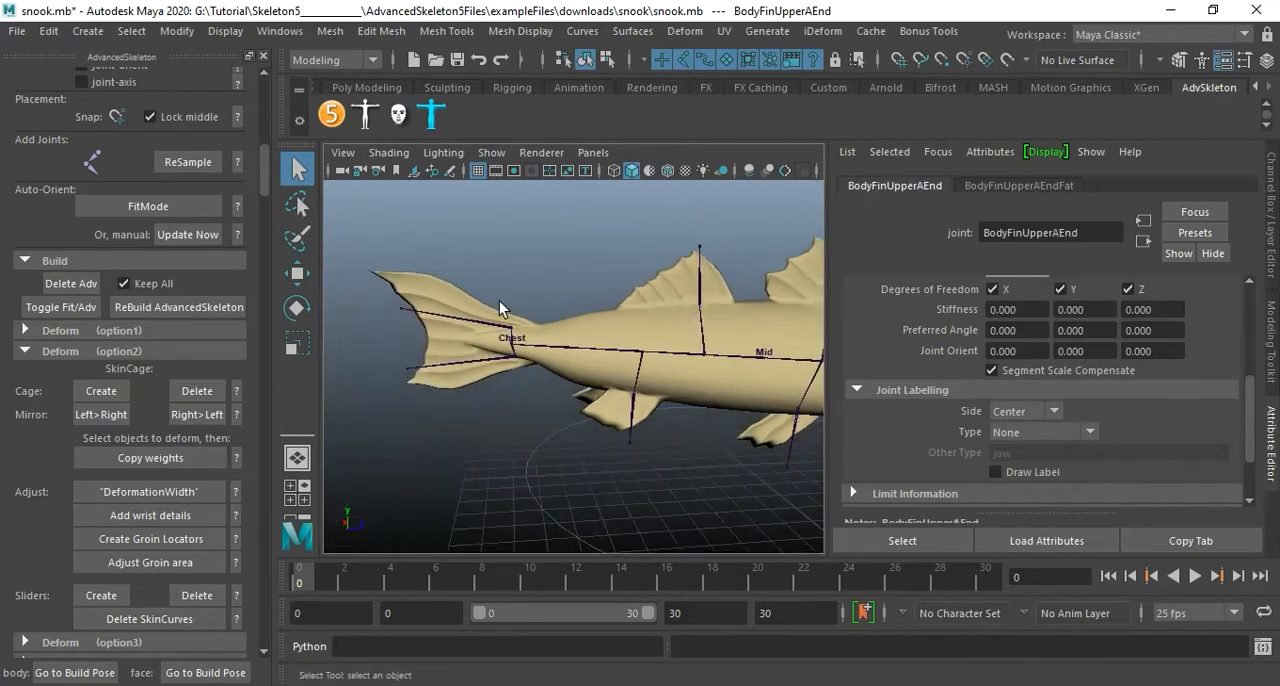
{"action": "left_click", "coordinate": [401, 312]}
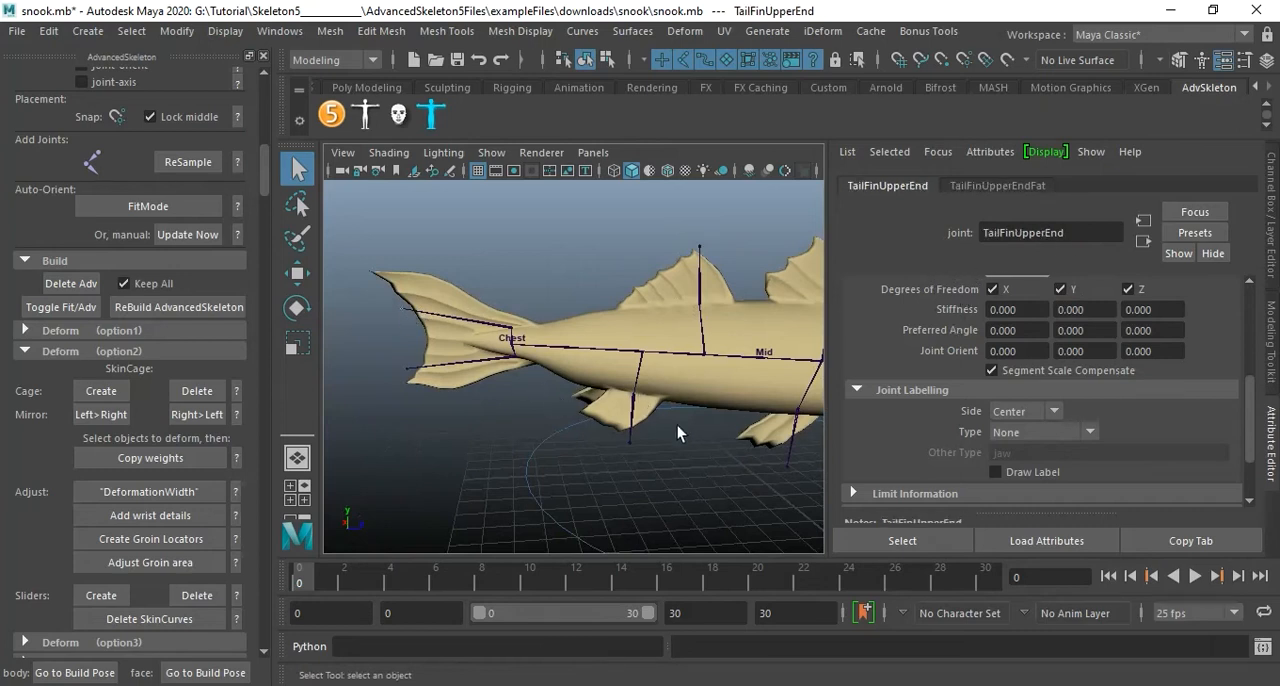
{"action": "left_click", "coordinate": [628, 443]}
{"action": "left_click_drag", "start_coordinate": [701, 426], "coordinate": [635, 374], "text": "alt"}
{"action": "right_click_drag", "start_coordinate": [635, 374], "coordinate": [715, 390], "text": "alt"}
{"action": "left_click_drag", "start_coordinate": [715, 390], "coordinate": [566, 417], "text": "alt"}
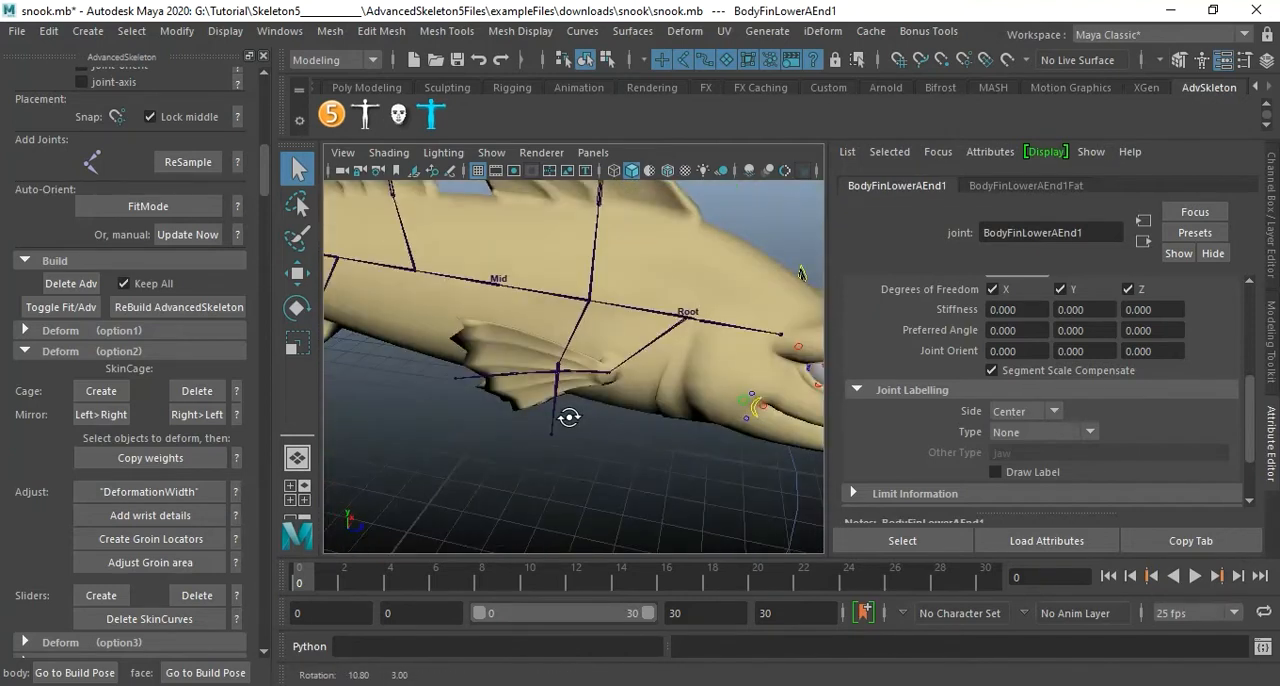
{"action": "left_click", "coordinate": [599, 378]}
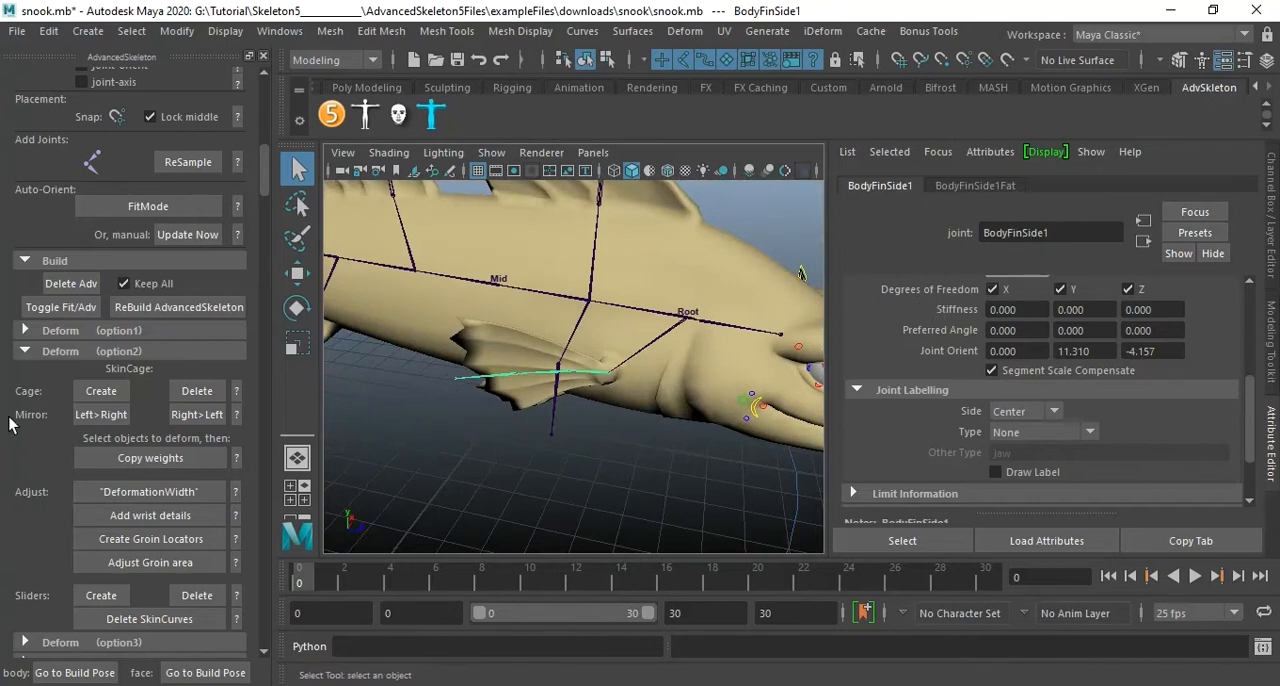
Toggle the snook back to the built advanced rig and view its body controls.
{"action": "left_click", "coordinate": [69, 310]}
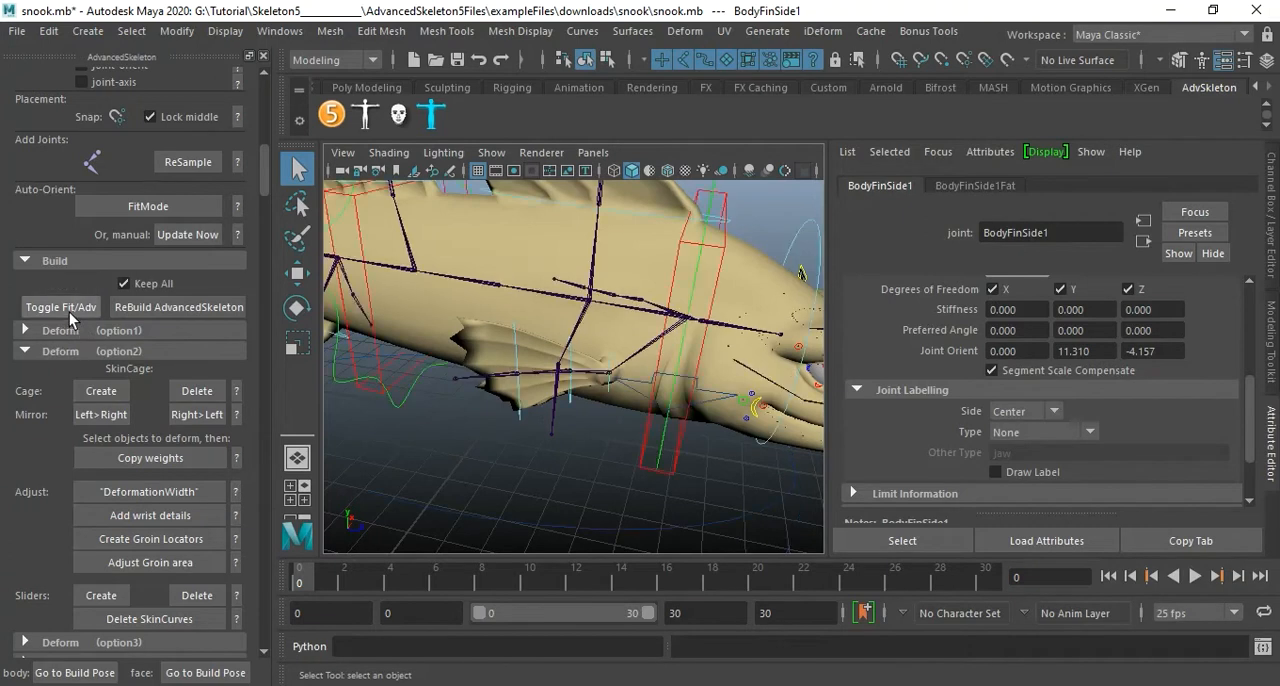
{"action": "left_click_drag", "start_coordinate": [374, 373], "coordinate": [656, 382], "text": "alt"}
{"action": "right_click_drag", "start_coordinate": [656, 382], "coordinate": [731, 396], "text": "alt"}
Try moving the mid-body spine IK control, and undo the move.
{"action": "left_click", "coordinate": [695, 312]}
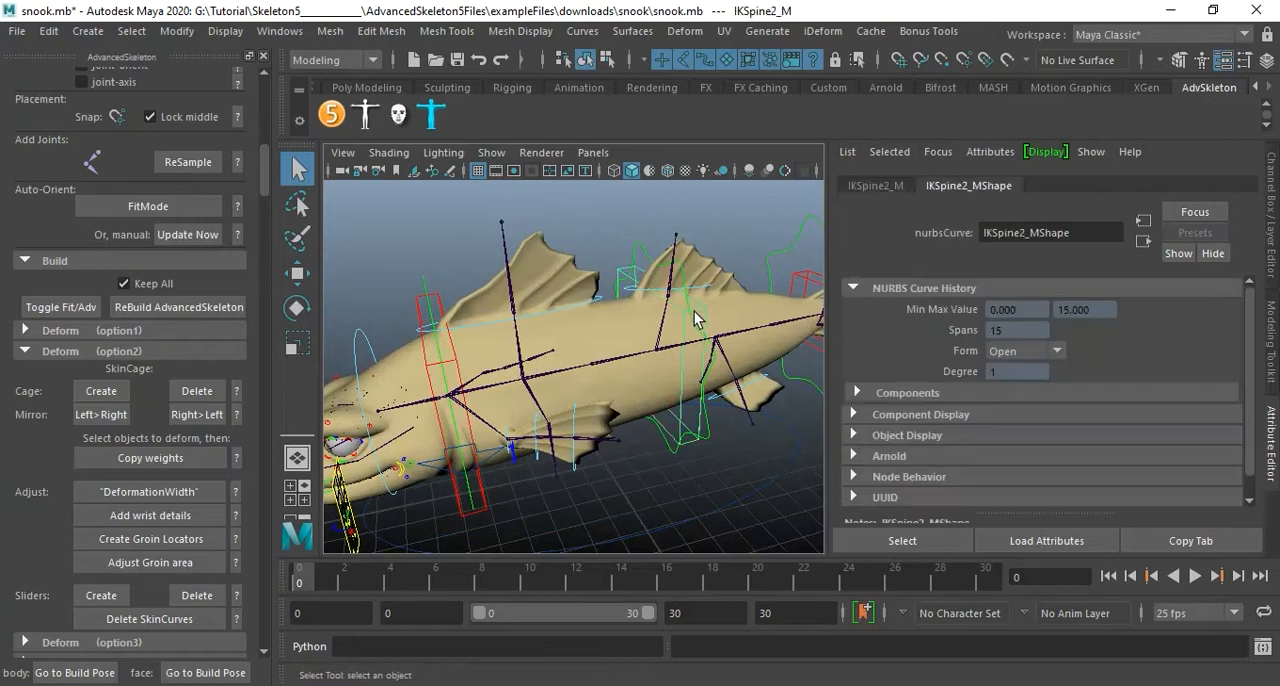
{"action": "key", "text": "w"}
{"action": "left_click_drag", "start_coordinate": [701, 317], "coordinate": [668, 316]}
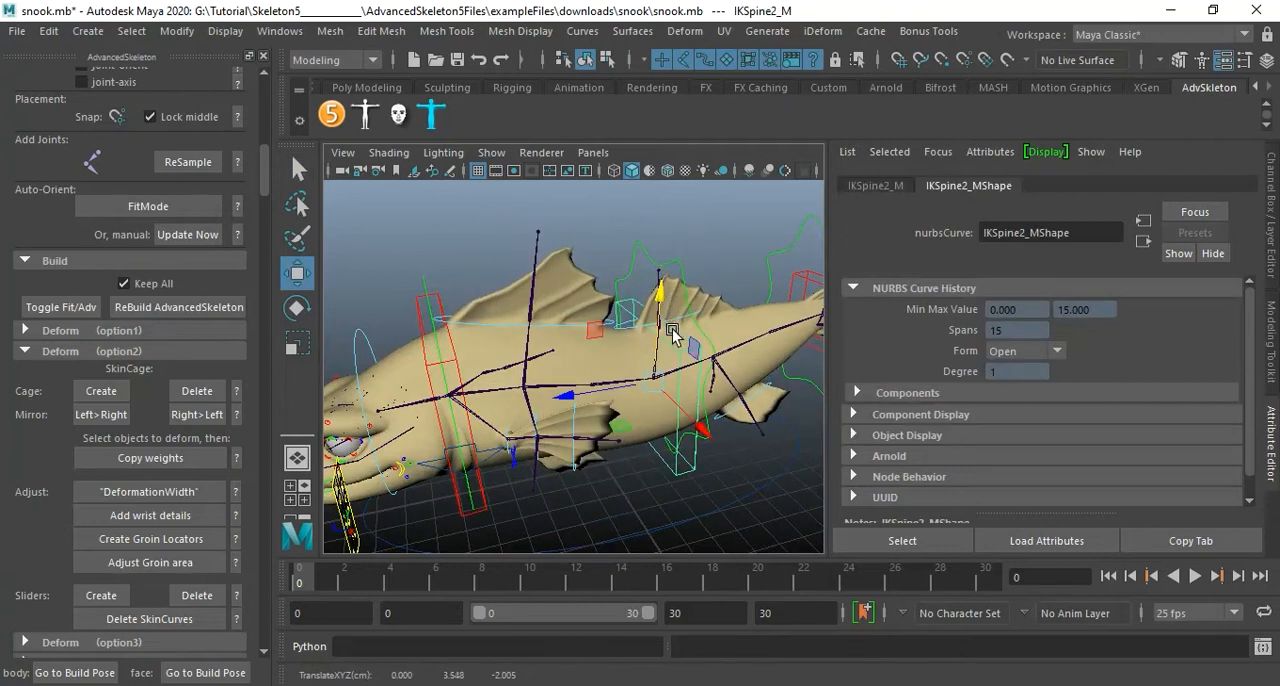
{"action": "key", "text": "ctrl+z"}
Move the mouth control on the snook's face control board and inspect the mouth shape.
{"action": "right_click_drag", "start_coordinate": [629, 441], "coordinate": [598, 408], "text": "alt"}
{"action": "left_click_drag", "start_coordinate": [600, 410], "coordinate": [706, 410], "text": "alt"}
{"action": "right_click_drag", "start_coordinate": [706, 410], "coordinate": [745, 420], "text": "alt"}
{"action": "mouse_move", "coordinate": [745, 420]}
{"action": "left_mouse_down", "text": "alt"}
{"action": "mouse_move", "coordinate": [734, 451]}
{"action": "mouse_move", "coordinate": [746, 423]}
{"action": "left_mouse_up", "text": "alt"}
{"action": "right_click_drag", "start_coordinate": [746, 423], "coordinate": [568, 388], "text": "alt"}
{"action": "left_click_drag", "start_coordinate": [568, 388], "coordinate": [689, 432], "text": "alt"}
{"action": "left_click", "coordinate": [673, 426]}
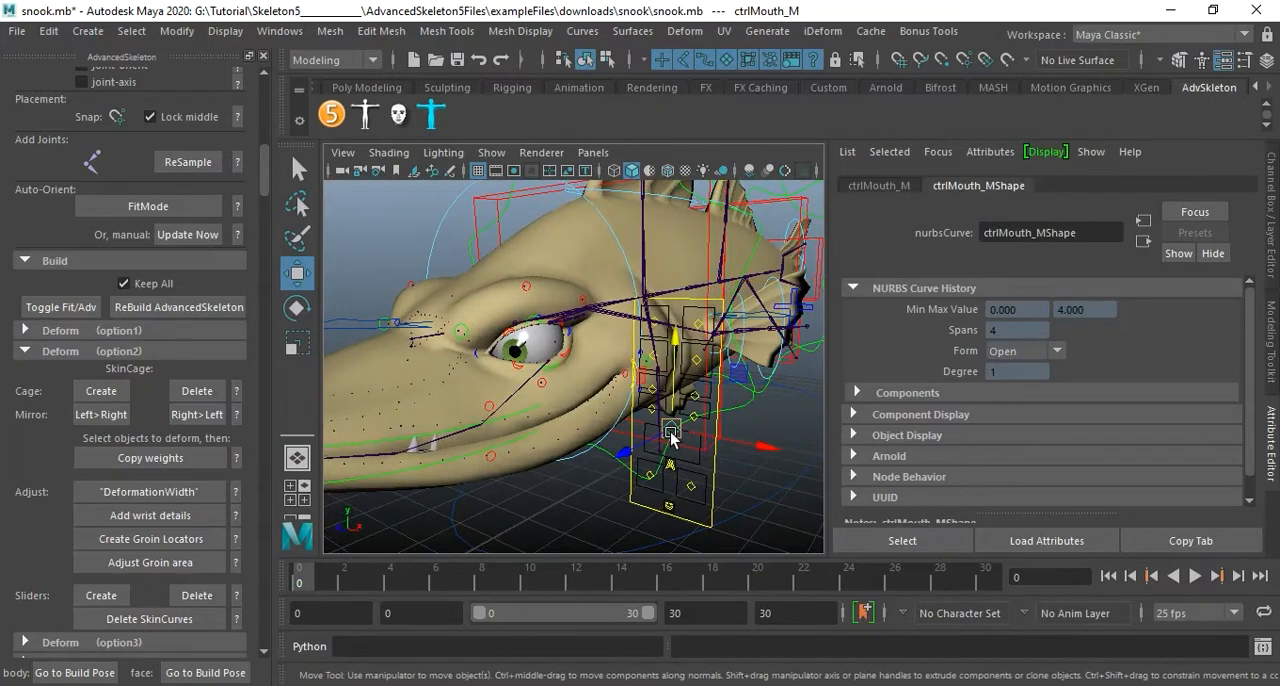
{"action": "left_click_drag", "start_coordinate": [670, 440], "coordinate": [666, 455]}
{"action": "left_click_drag", "start_coordinate": [523, 451], "coordinate": [497, 362], "text": "alt"}
{"action": "left_click_drag", "start_coordinate": [758, 316], "coordinate": [666, 398]}
{"action": "right_click_drag", "start_coordinate": [666, 398], "coordinate": [693, 402], "text": "alt"}
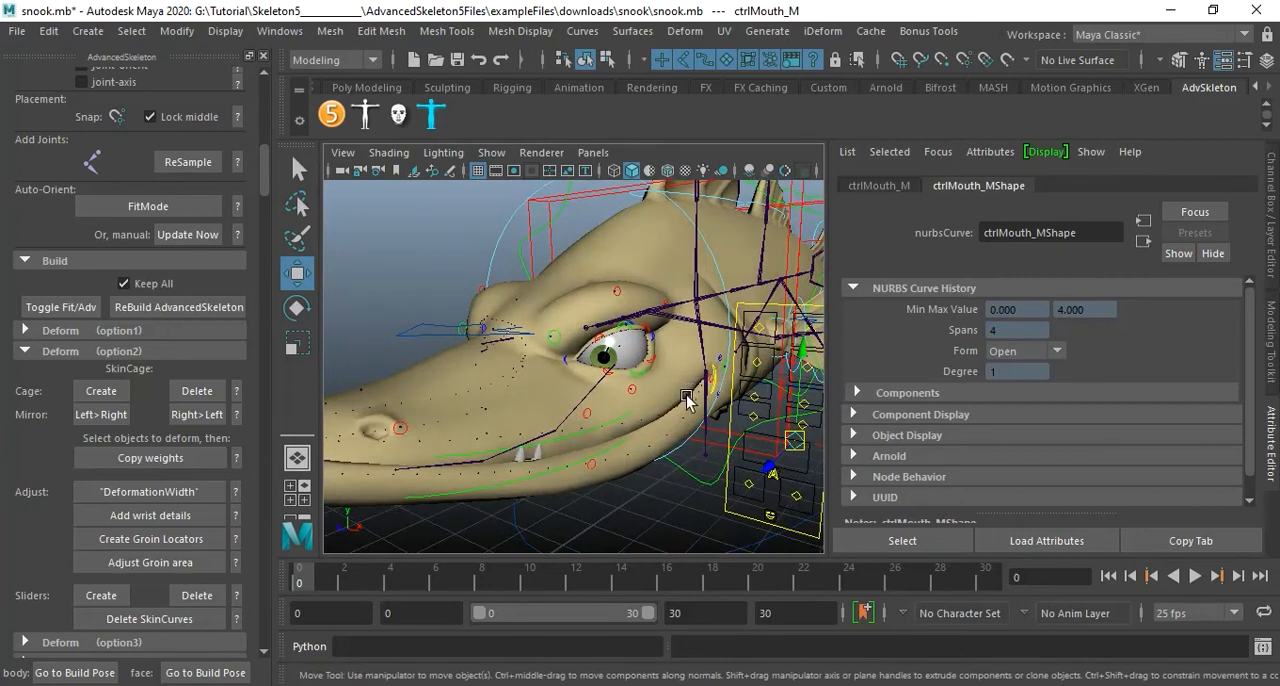
{"action": "left_click_drag", "start_coordinate": [690, 398], "coordinate": [694, 405], "text": "alt"}
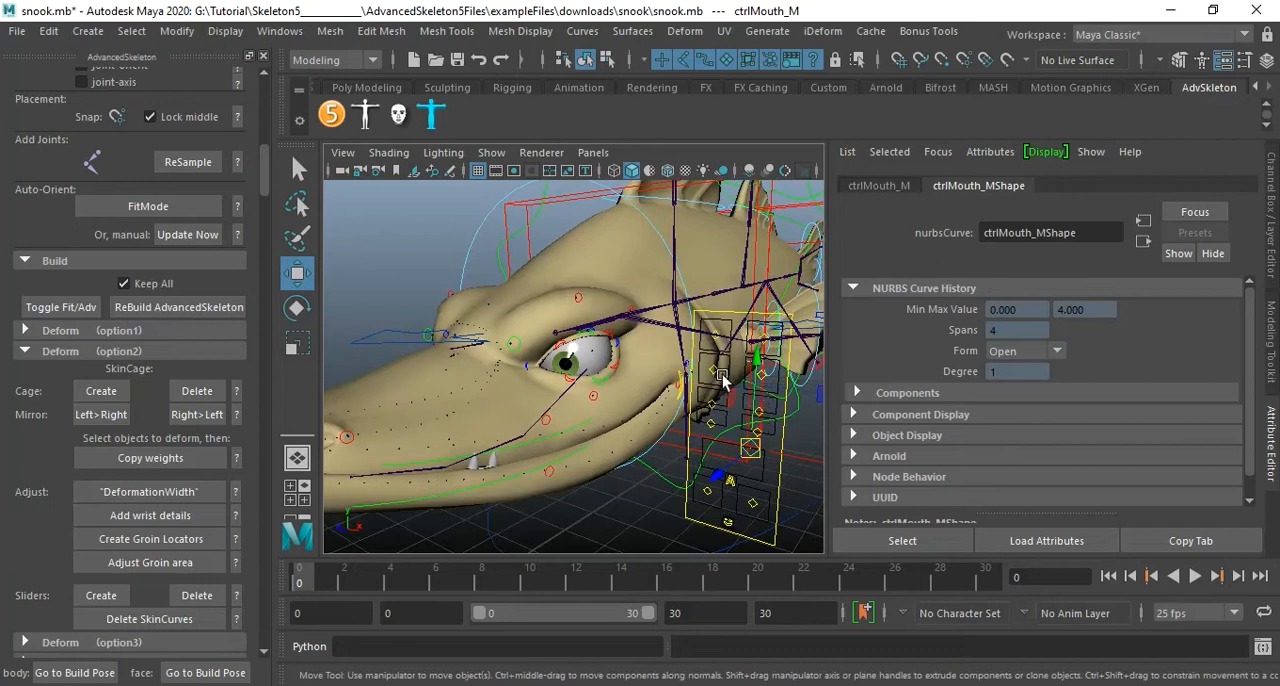
Select both brow controls on the face control board and move them upward.
{"action": "key", "text": "q"}
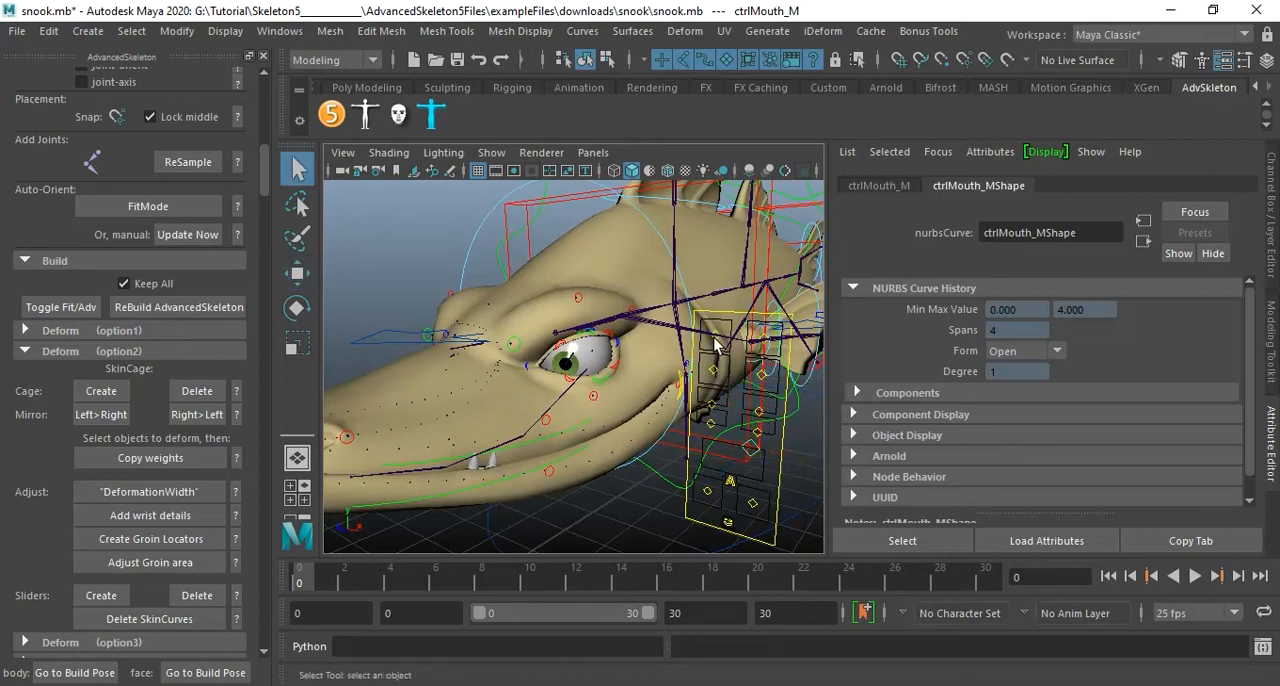
{"action": "left_click", "coordinate": [716, 343]}
{"action": "left_click_drag", "start_coordinate": [730, 365], "coordinate": [748, 396], "text": "alt"}
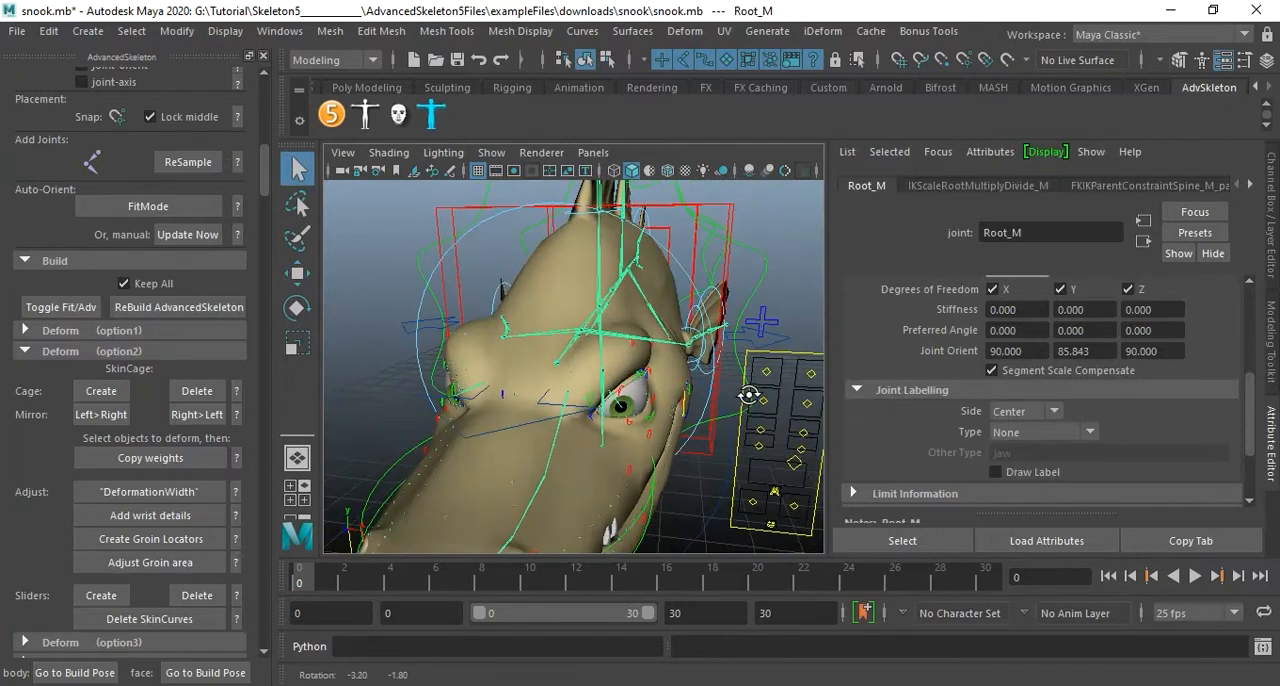
{"action": "left_click", "coordinate": [767, 370]}
{"action": "left_click", "coordinate": [810, 373]}
{"action": "key", "text": "w"}
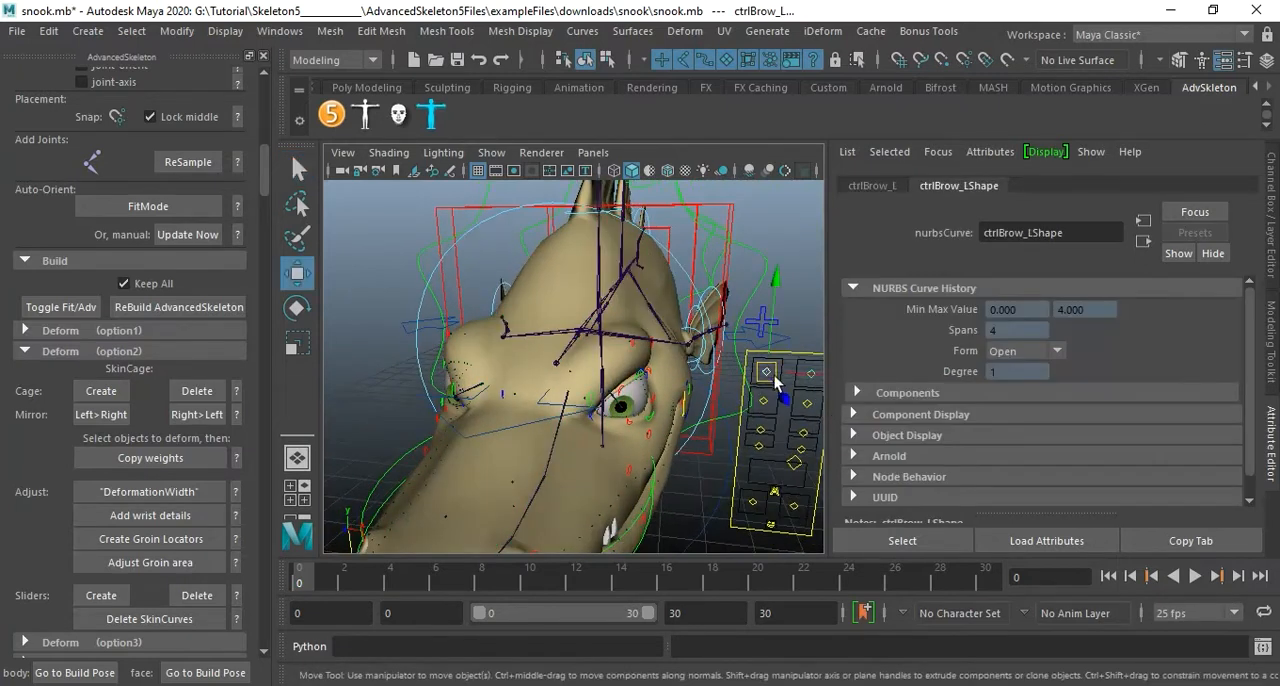
{"action": "left_click_drag", "start_coordinate": [767, 373], "coordinate": [805, 301]}
Select both eye controls on the face control board and move them upward to test the eyes.
{"action": "left_click", "coordinate": [772, 403]}
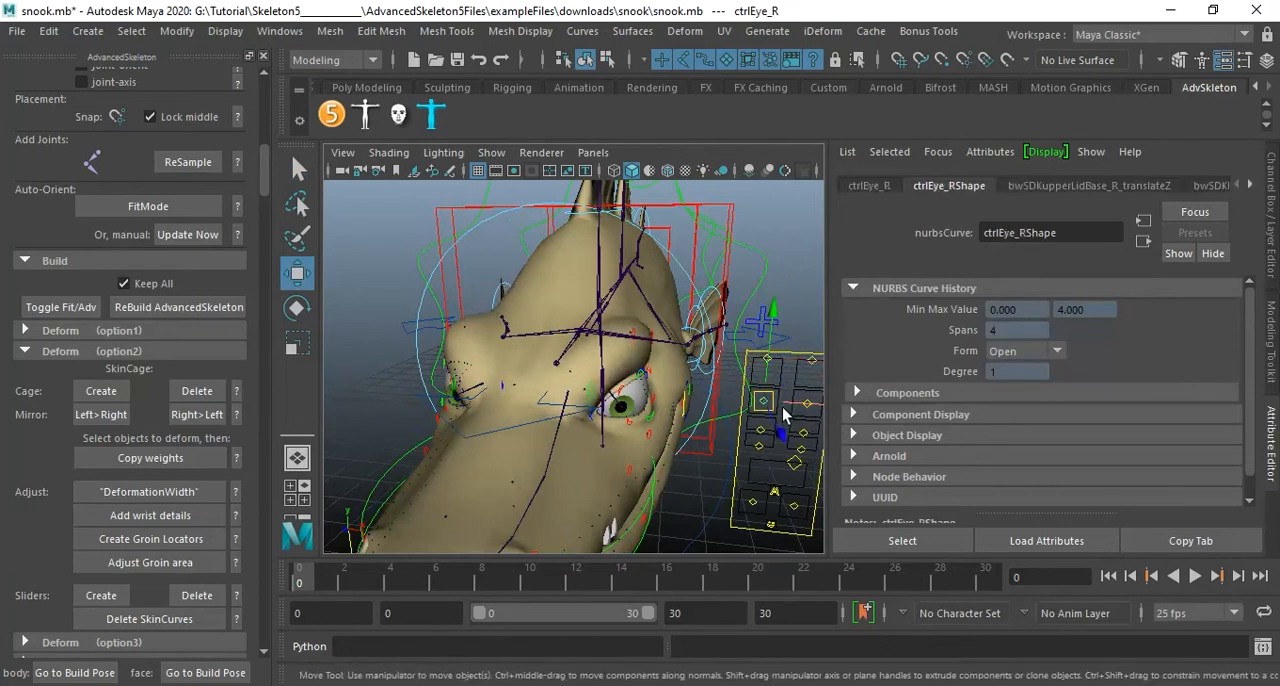
{"action": "left_click", "coordinate": [809, 406]}
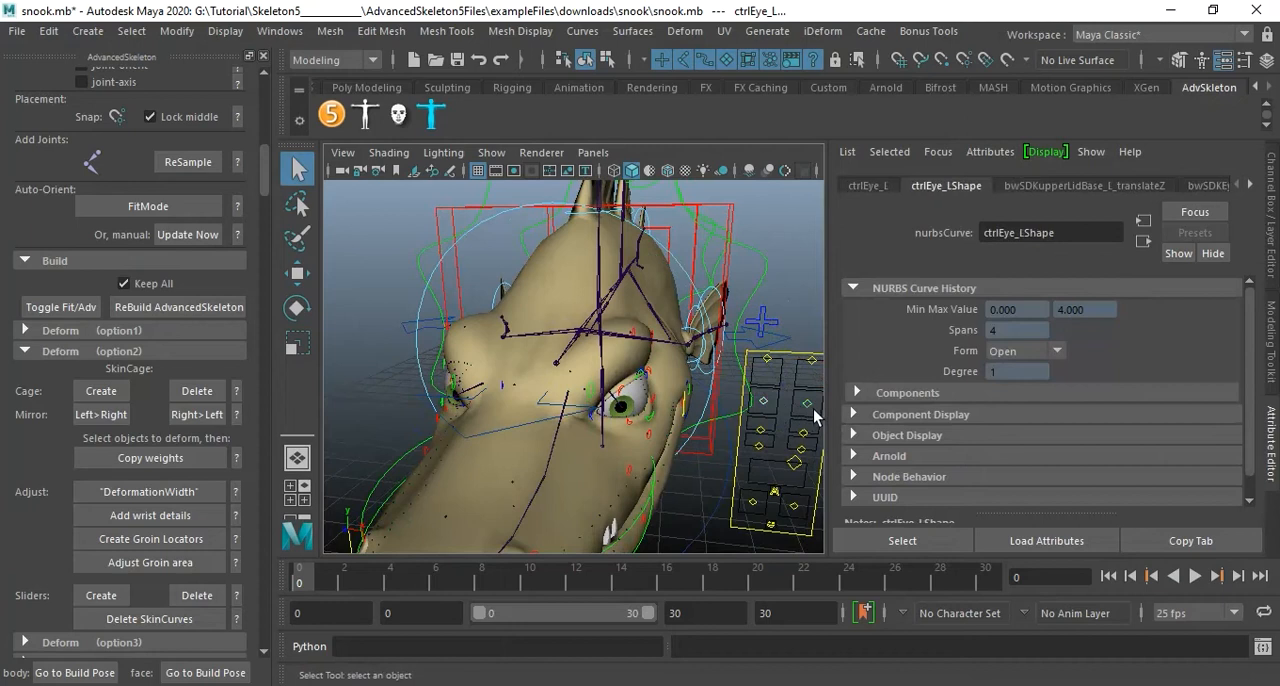
{"action": "left_click_drag", "start_coordinate": [812, 412], "coordinate": [796, 372]}
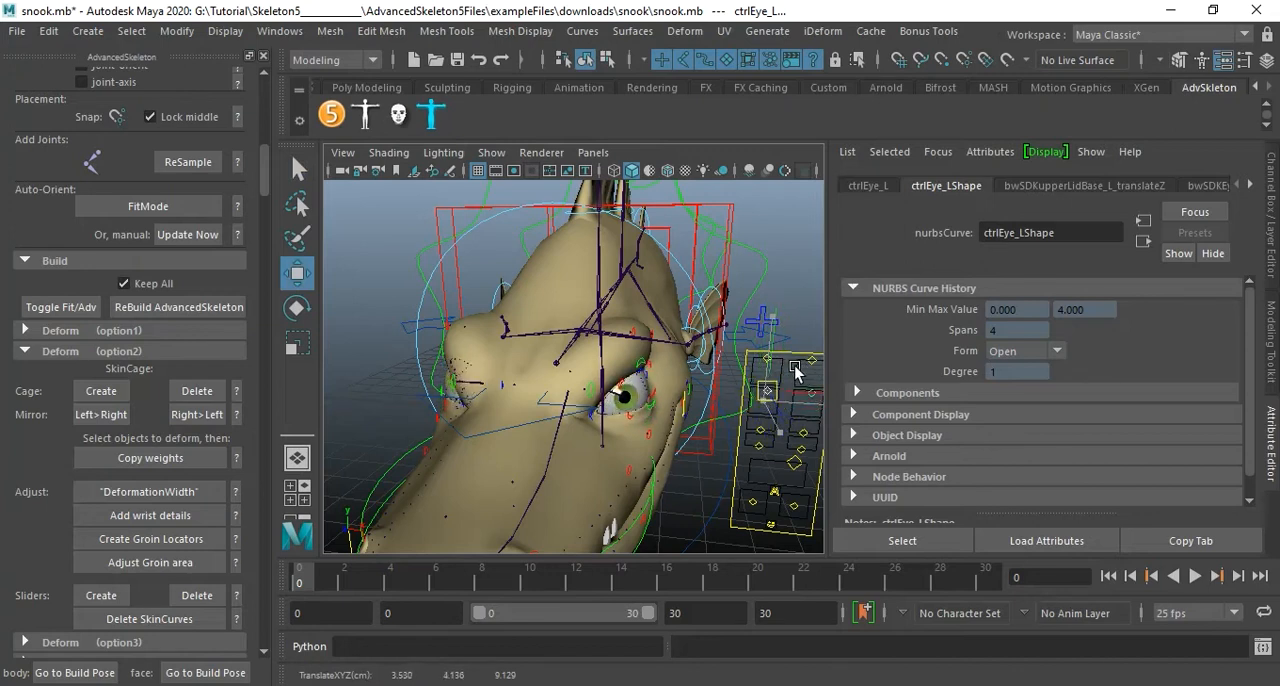
{"action": "left_click_drag", "start_coordinate": [794, 366], "coordinate": [793, 366]}
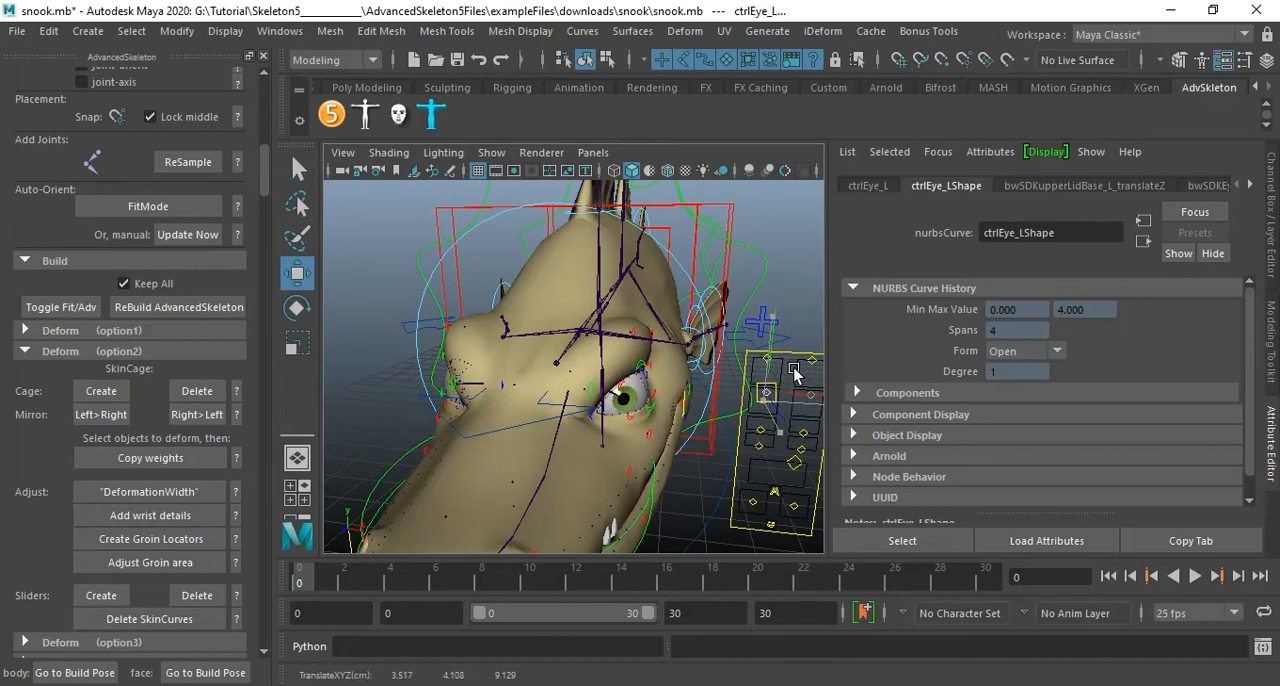
{"action": "left_click_drag", "start_coordinate": [793, 366], "coordinate": [774, 366]}
{"action": "middle_click_drag", "start_coordinate": [796, 357], "coordinate": [789, 361]}
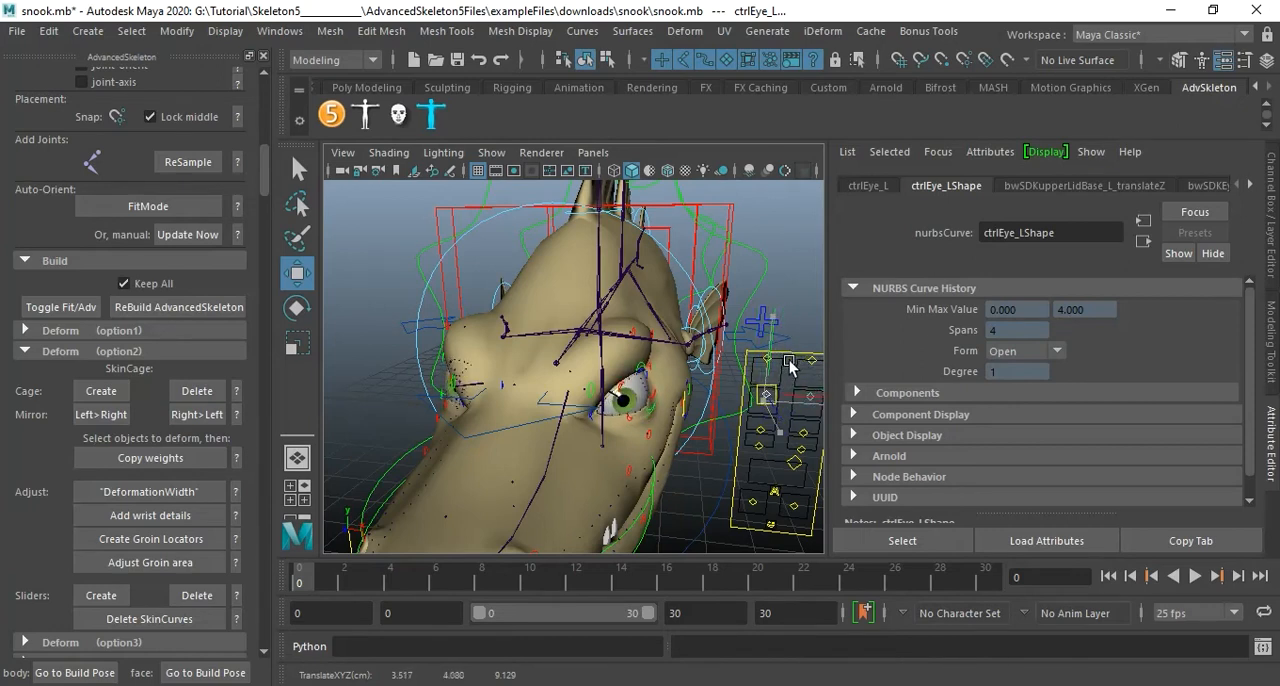
Select both cheek controls on the face control board, and clear the selection to view the whole fish.
{"action": "left_click_drag", "start_coordinate": [737, 383], "coordinate": [714, 323], "text": "alt"}
{"action": "right_click_drag", "start_coordinate": [714, 323], "coordinate": [744, 328], "text": "alt"}
{"action": "middle_click_drag", "start_coordinate": [744, 328], "coordinate": [743, 380], "text": "alt"}
{"action": "left_click_drag", "start_coordinate": [734, 335], "coordinate": [733, 362], "text": "alt"}
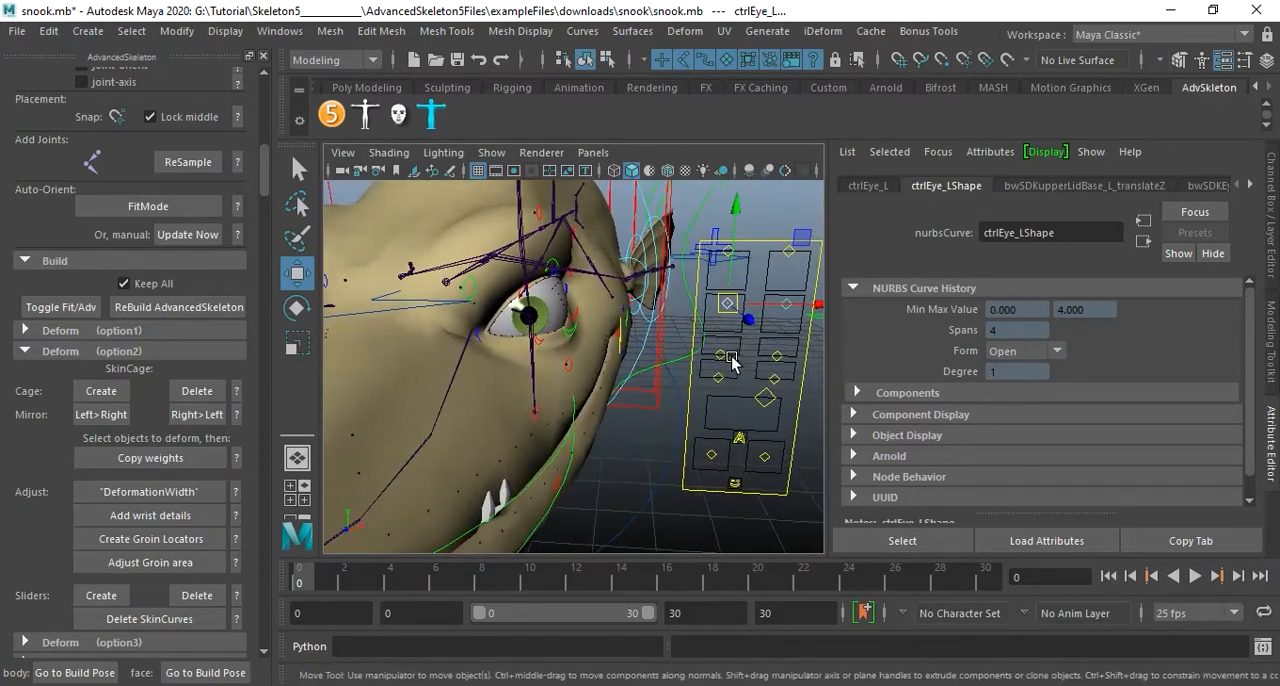
{"action": "left_click", "coordinate": [724, 354]}
{"action": "key", "text": "q"}
{"action": "left_click", "coordinate": [778, 356], "text": "shift"}
{"action": "key", "text": "w"}
{"action": "scroll", "coordinate": [721, 367], "scroll_direction": "down", "scroll_amount": 5}
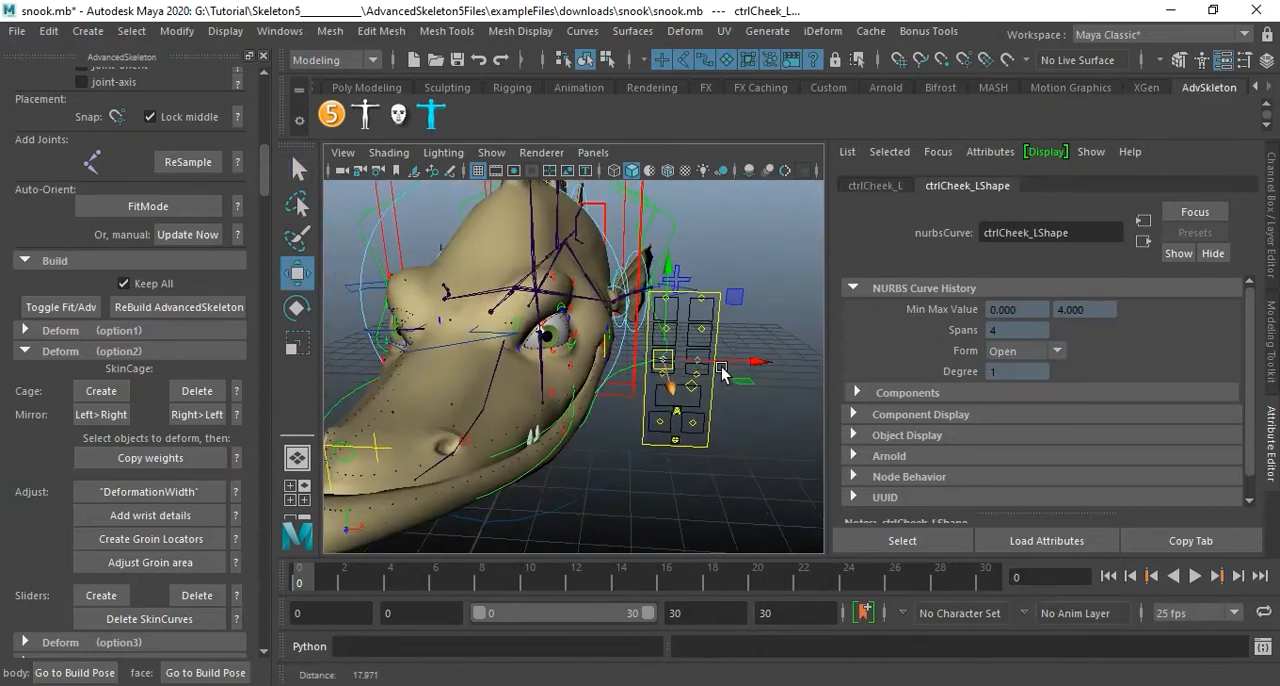
{"action": "left_click_drag", "start_coordinate": [710, 366], "coordinate": [826, 381], "text": "alt"}
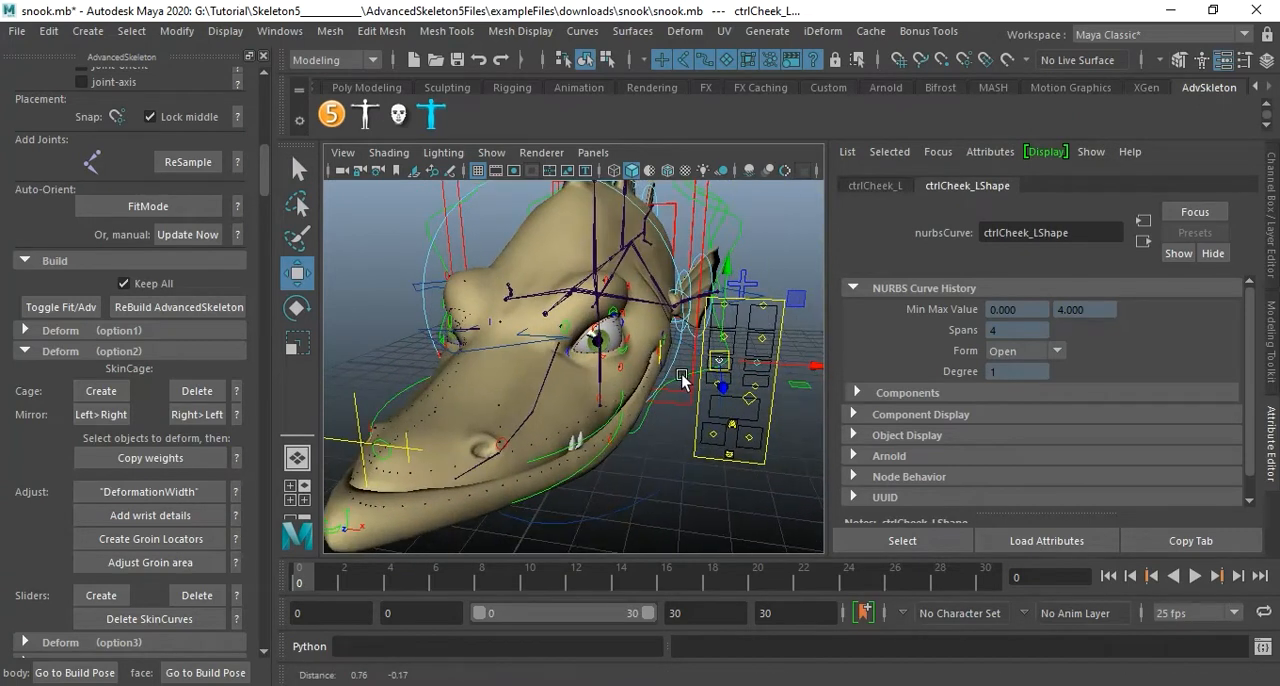
{"action": "left_click", "coordinate": [719, 503]}
{"action": "right_click_drag", "start_coordinate": [727, 468], "coordinate": [645, 396], "text": "alt"}
{"action": "left_click_drag", "start_coordinate": [645, 396], "coordinate": [676, 410], "text": "alt"}
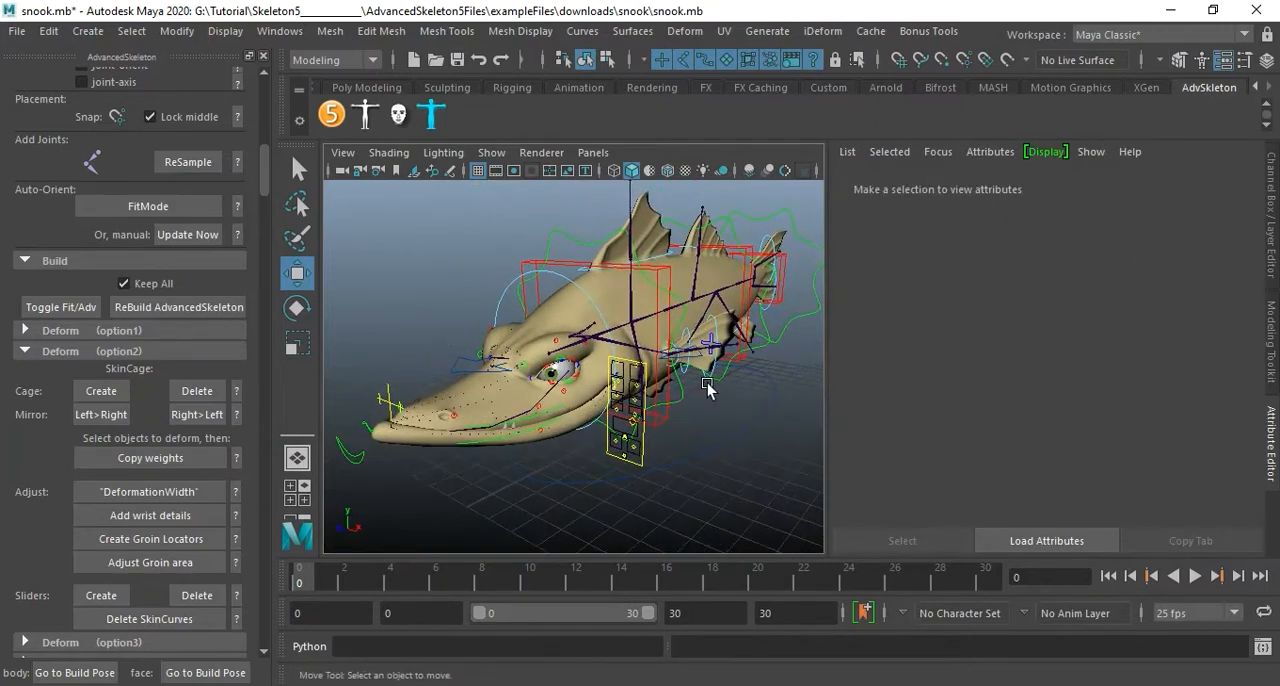
Start a new scene without saving the snook changes, and show the top view full size.
{"action": "key", "text": "ctrl+n"}
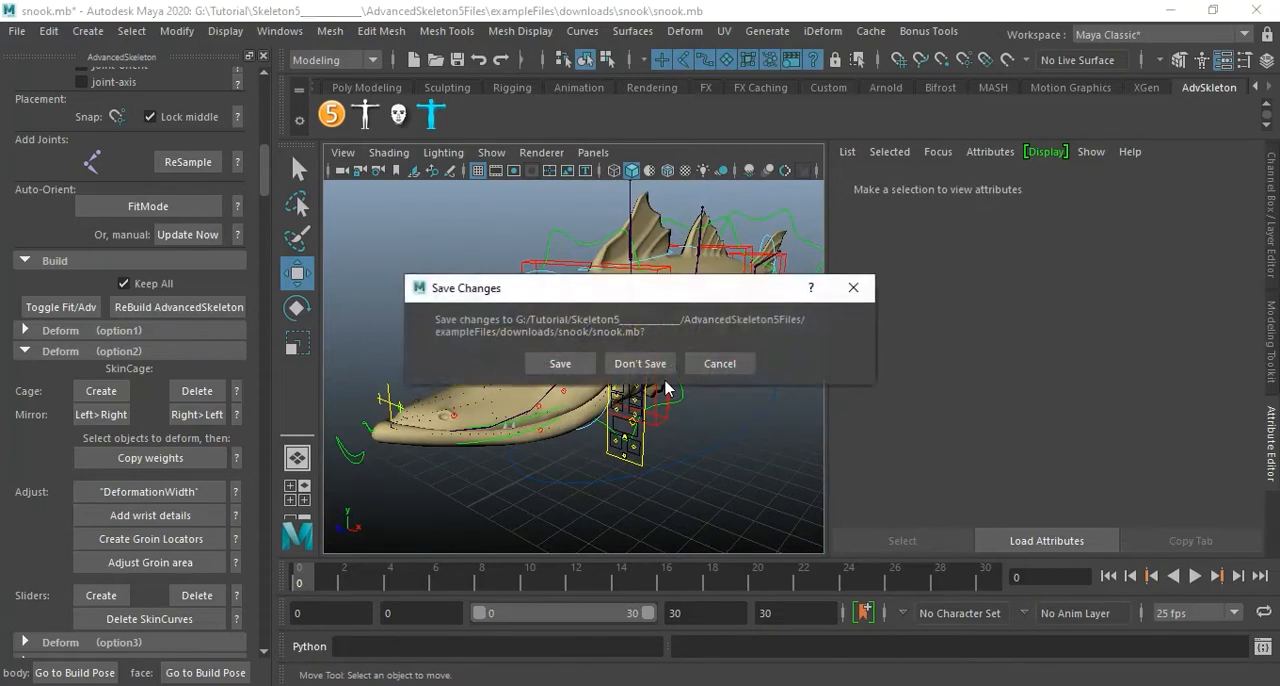
{"action": "left_click", "coordinate": [639, 365]}
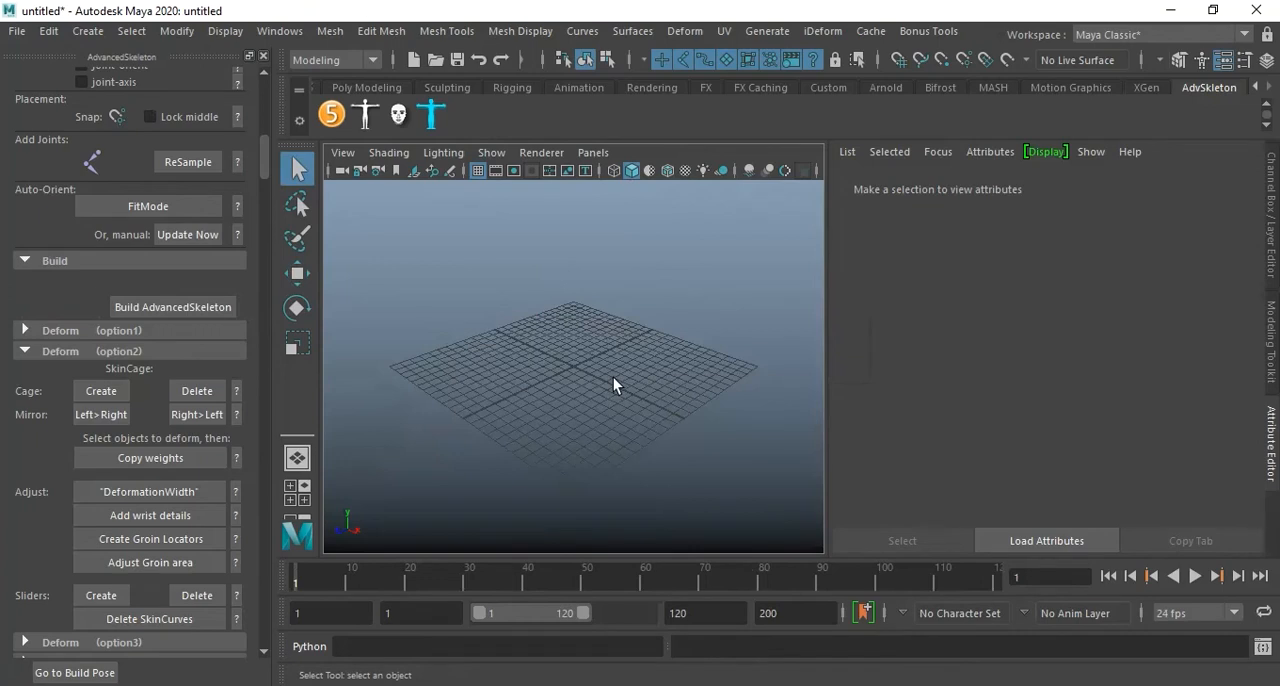
{"action": "key", "text": "space"}
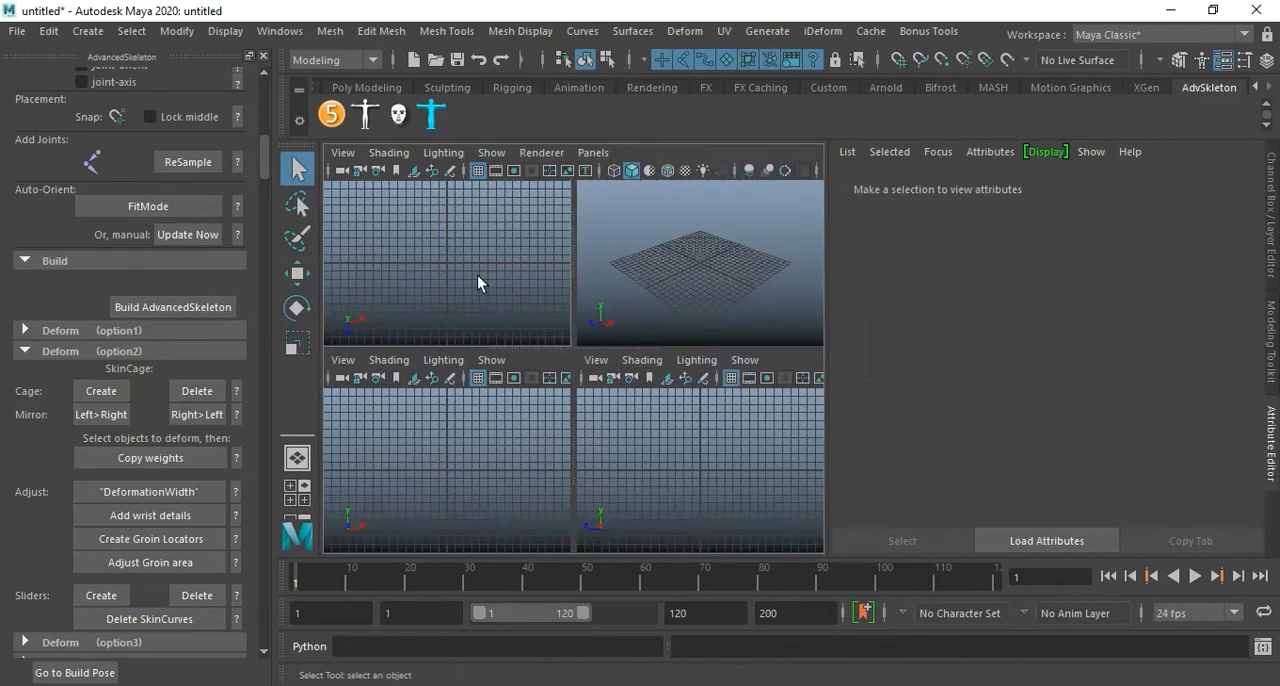
{"action": "key", "text": "space"}
{"action": "scroll", "coordinate": [567, 315], "scroll_direction": "up", "scroll_amount": 3}
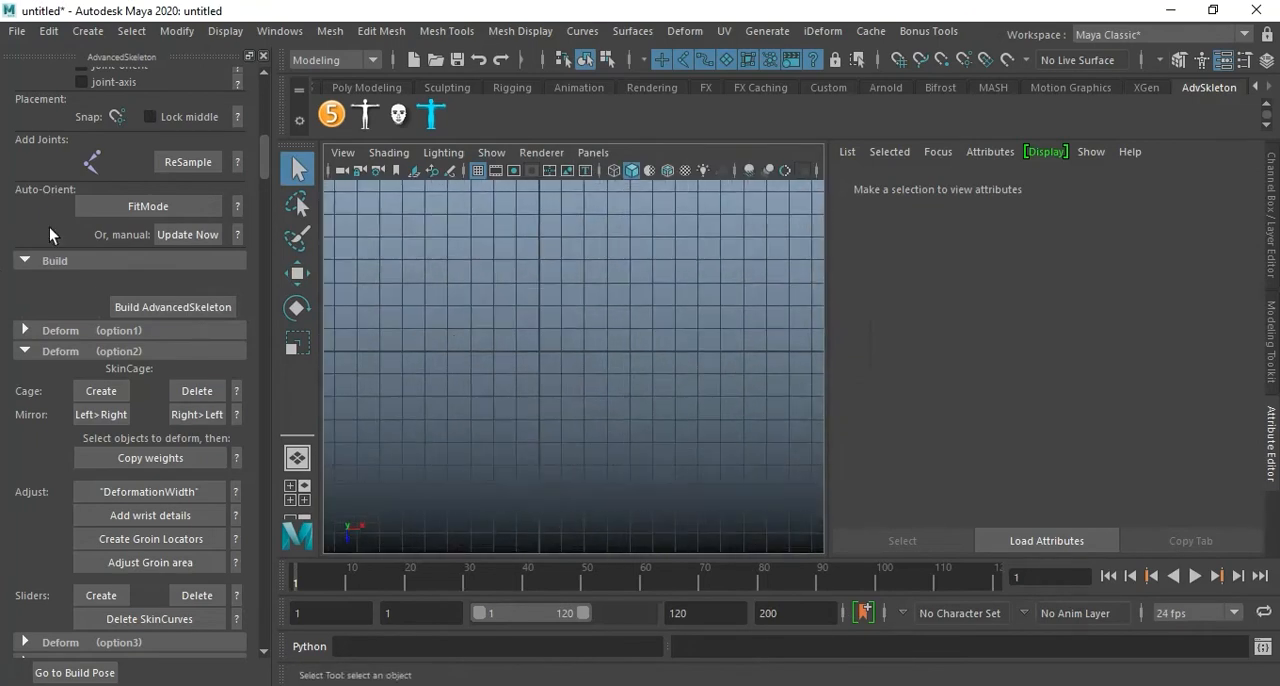
Start adding joints with AdvancedSkeleton's joint tool and set the joint display size to 0.50.
{"action": "left_click", "coordinate": [89, 160]}
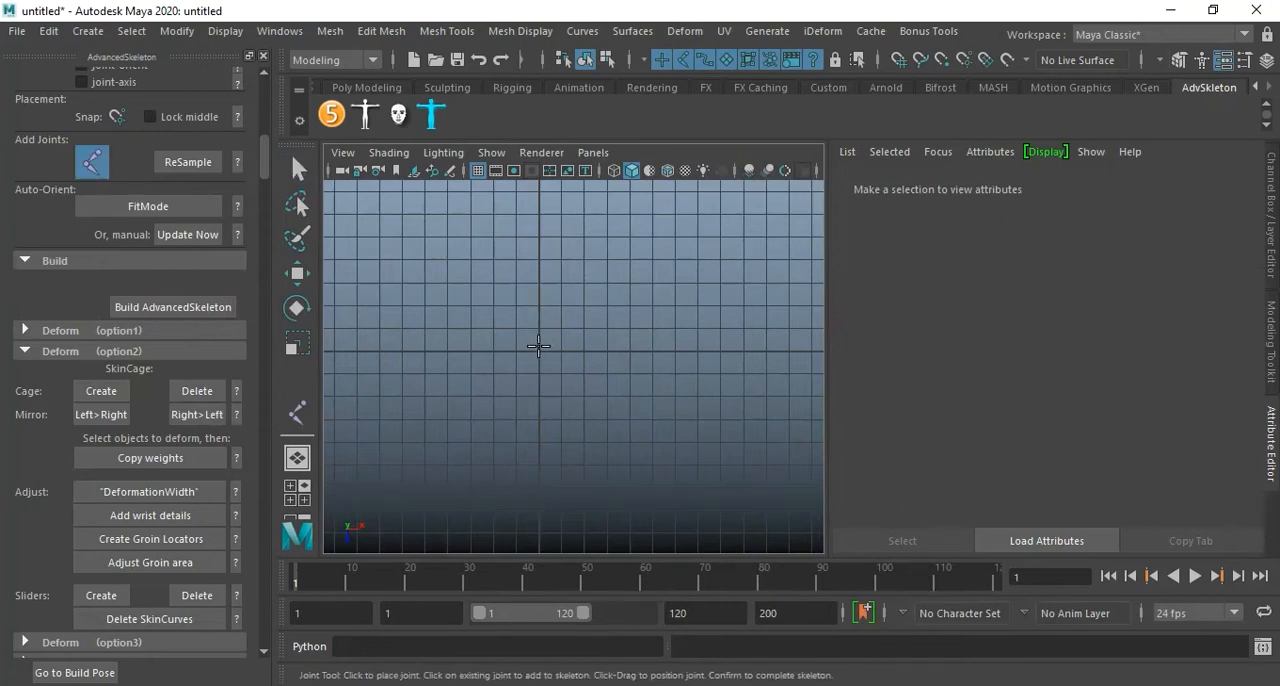
{"action": "scroll", "coordinate": [133, 420], "scroll_direction": "down", "scroll_amount": 3}
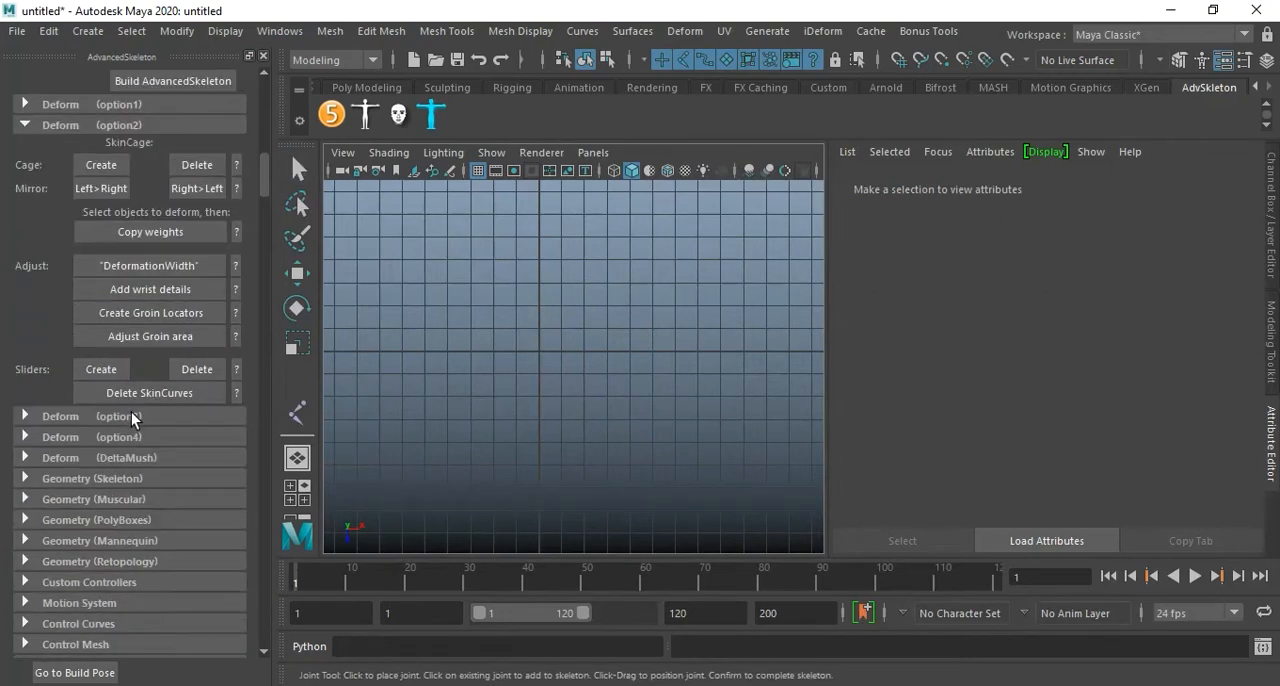
{"action": "scroll", "coordinate": [133, 420], "scroll_direction": "up", "scroll_amount": 5}
{"action": "scroll", "coordinate": [133, 413], "scroll_direction": "up", "scroll_amount": 2}
{"action": "left_click_drag", "start_coordinate": [125, 220], "coordinate": [64, 213]}
{"action": "type", "text": "0.5"}
{"action": "key", "text": "Return"}
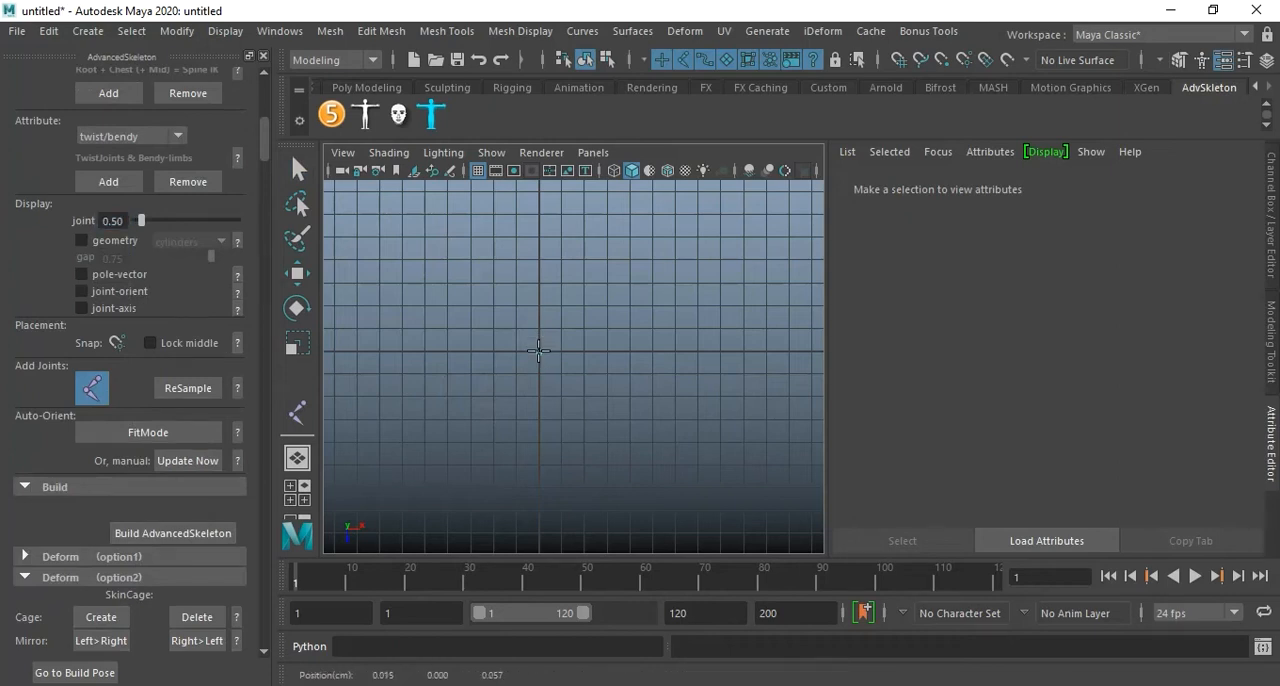
Draw a bent four-joint chain in the top view, starting at the grid origin and running along X.
{"action": "left_click", "coordinate": [538, 351]}
{"action": "left_click_drag", "start_coordinate": [635, 313], "coordinate": [669, 311]}
{"action": "middle_click_drag", "start_coordinate": [671, 320], "coordinate": [508, 340], "text": "alt"}
{"action": "left_click_drag", "start_coordinate": [640, 340], "coordinate": [690, 350]}
{"action": "key", "text": "q"}
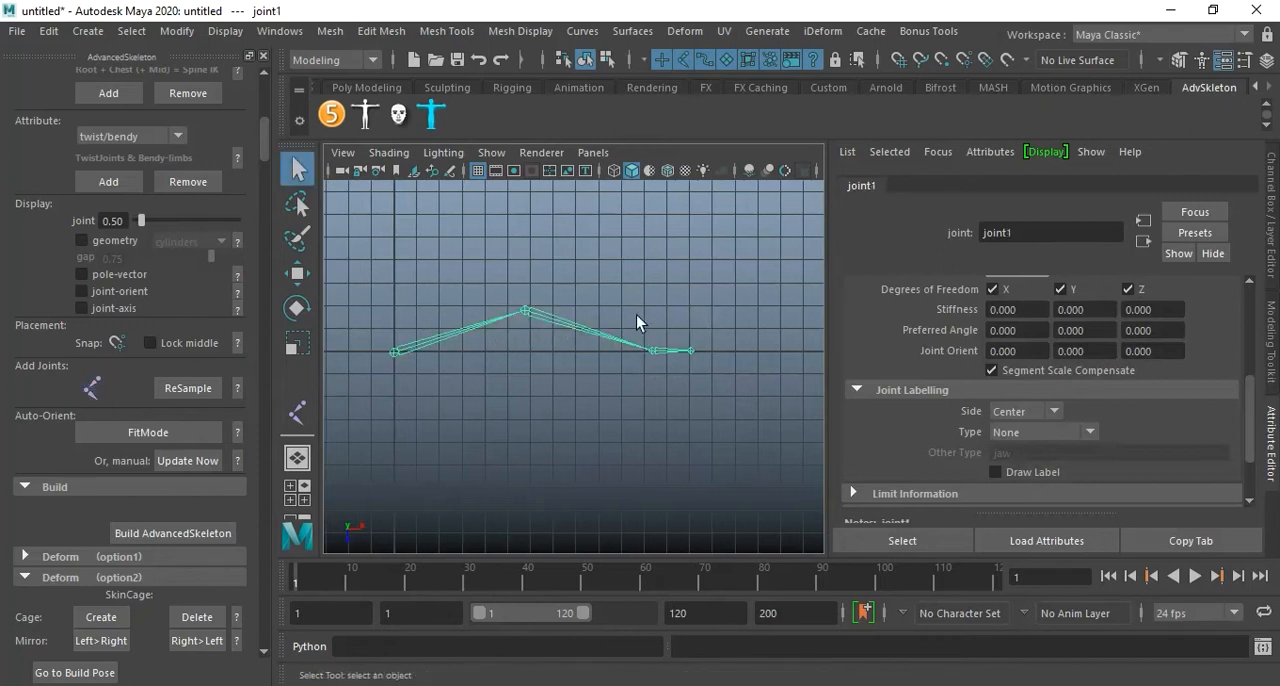
Shift the joint chain along X away from the origin, and place a separate single joint snapped to the origin.
{"action": "middle_click_drag", "start_coordinate": [547, 384], "coordinate": [617, 391], "text": "alt"}
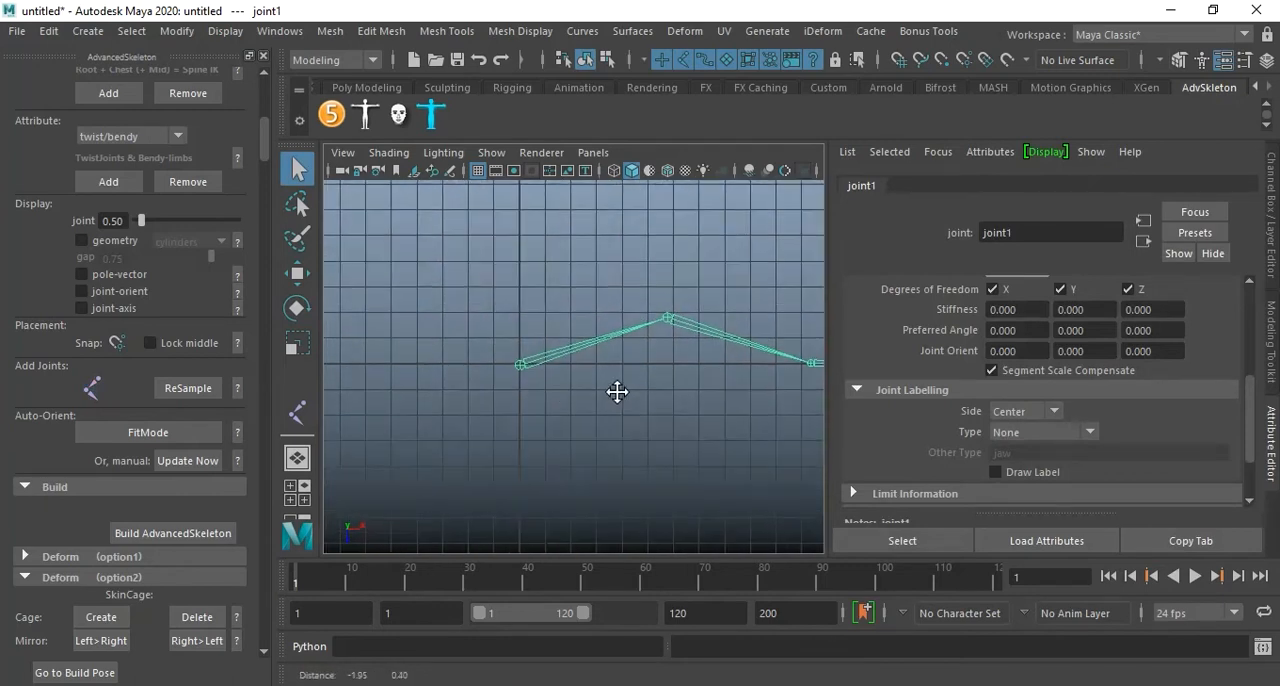
{"action": "key", "text": "w"}
{"action": "left_click_drag", "start_coordinate": [595, 368], "coordinate": [664, 369]}
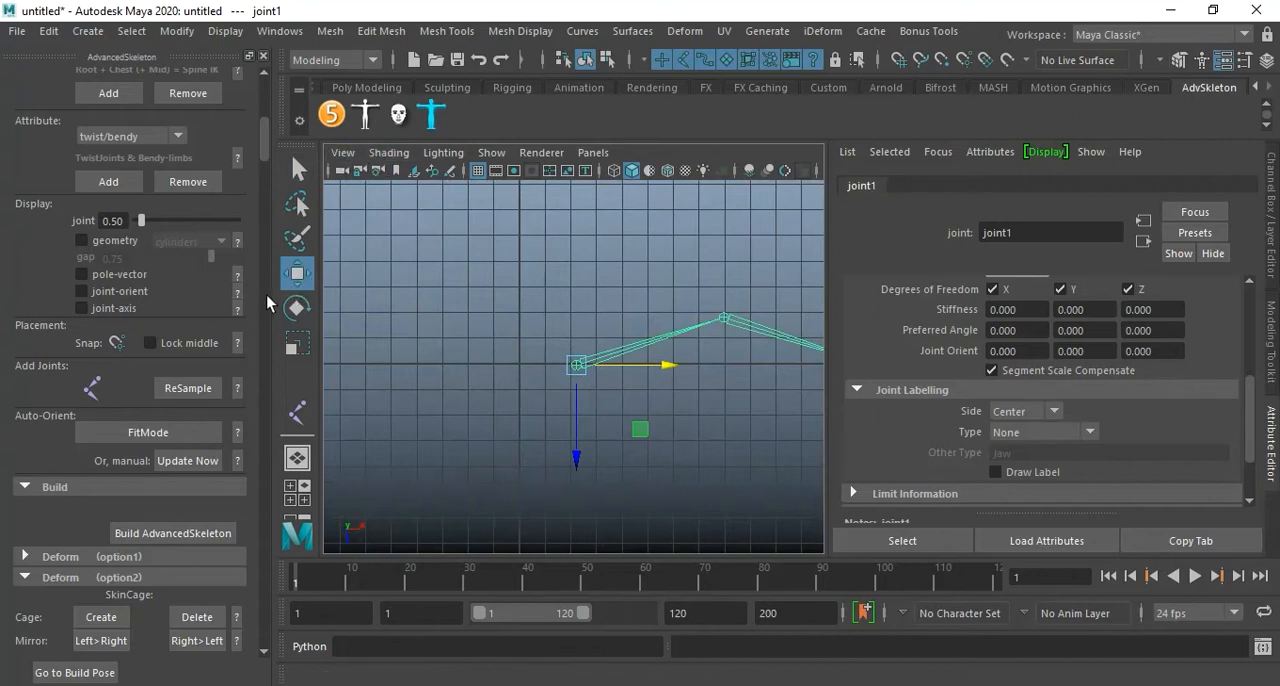
{"action": "left_click", "coordinate": [91, 388]}
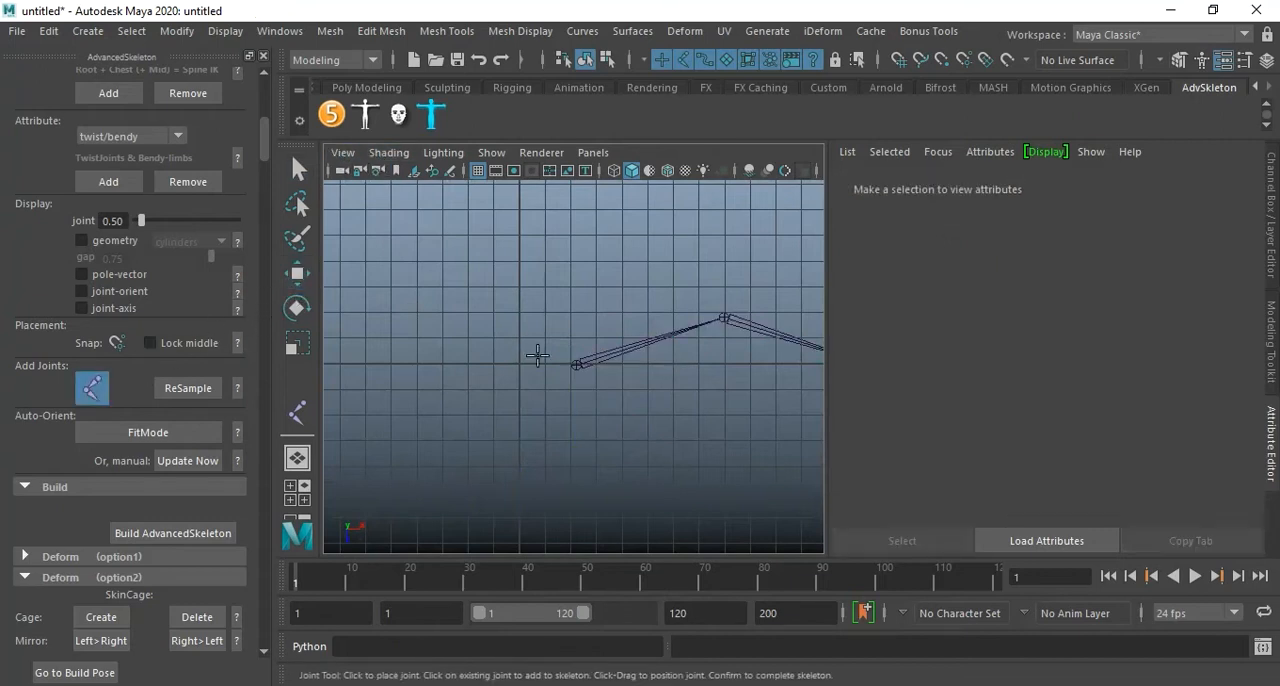
{"action": "left_click", "coordinate": [516, 362]}
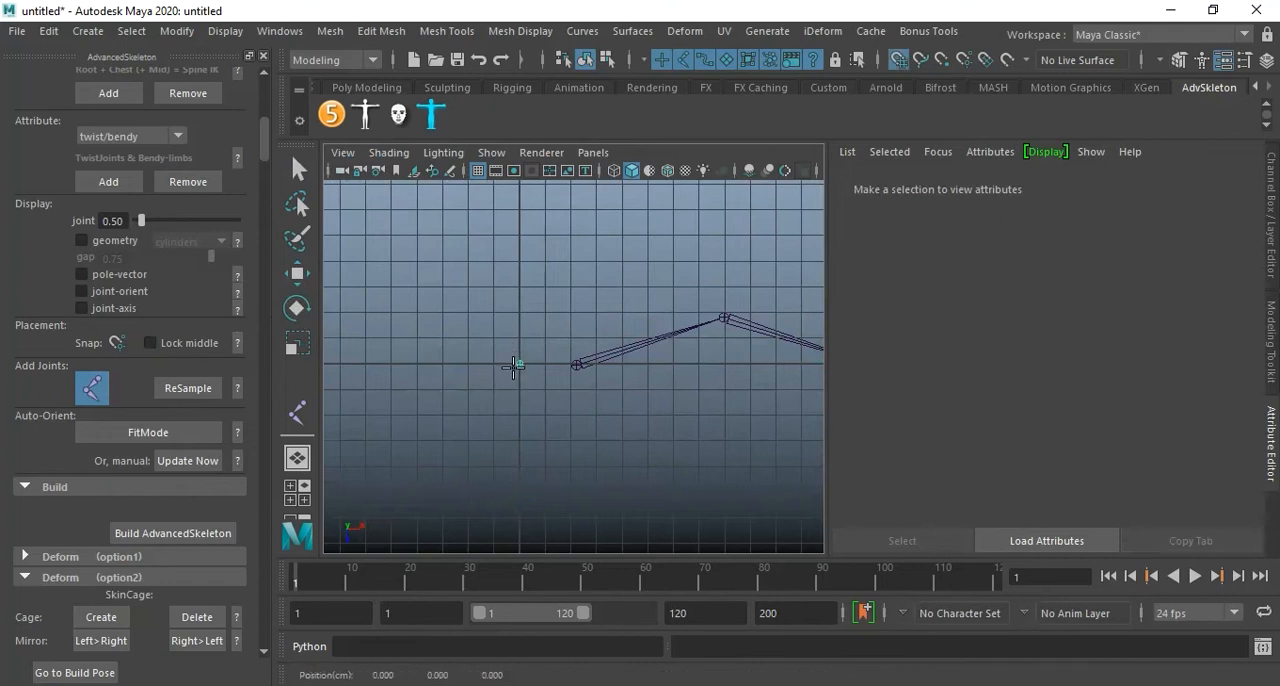
{"action": "key", "text": "w"}
Parent the bent joint chain under the single joint at the origin.
{"action": "left_click", "coordinate": [580, 363]}
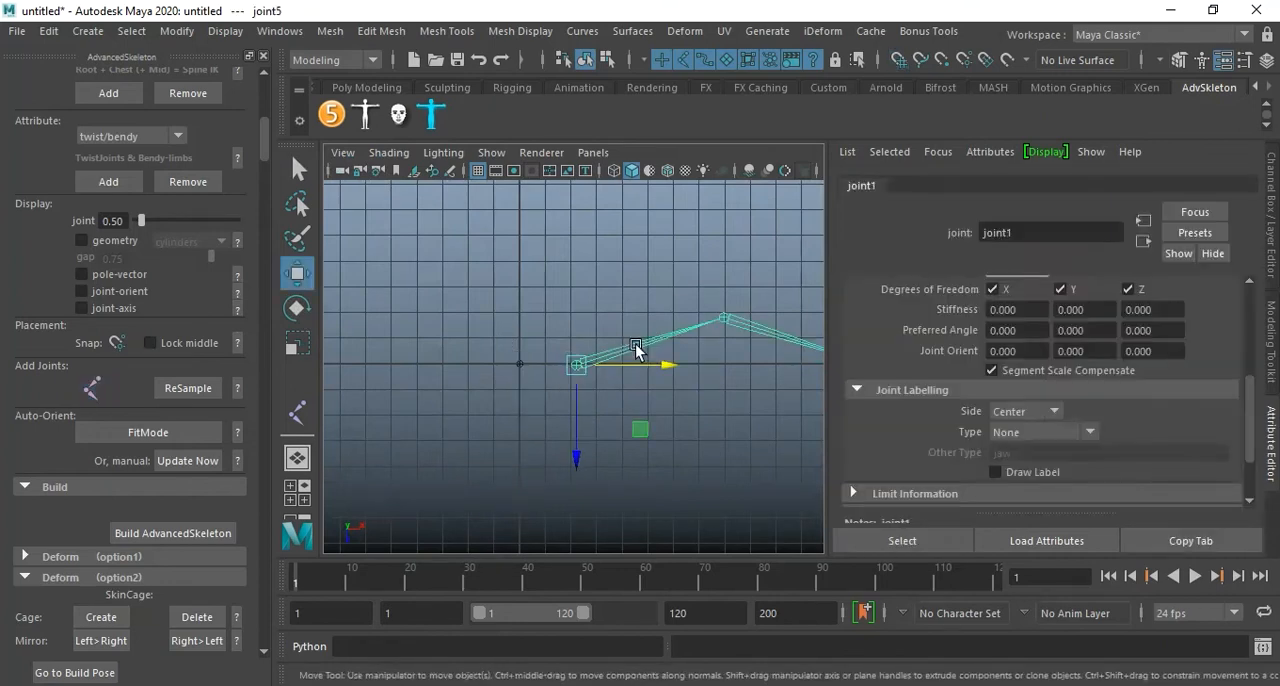
{"action": "left_click", "coordinate": [518, 365]}
{"action": "key", "text": "p"}
{"action": "left_click", "coordinate": [660, 431]}
{"action": "left_click", "coordinate": [530, 365]}
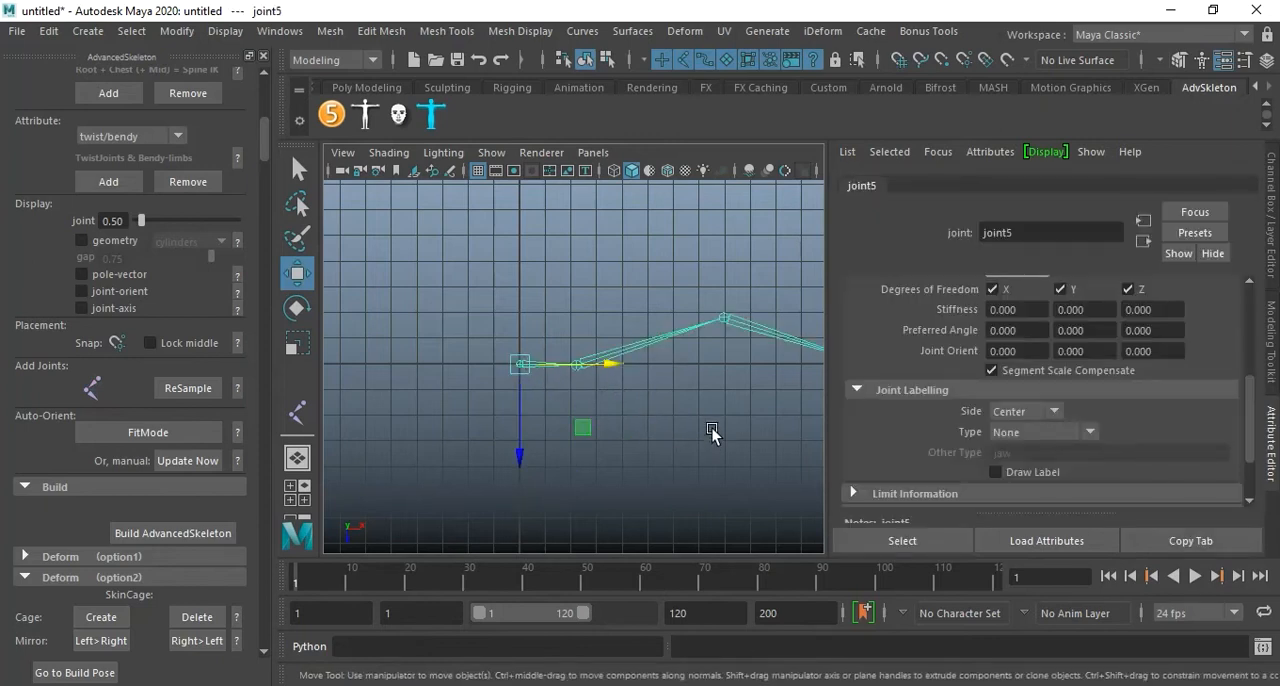
Select the origin joint's full hierarchy and display the local rotation axes on all its joints.
{"action": "right_click", "coordinate": [524, 367]}
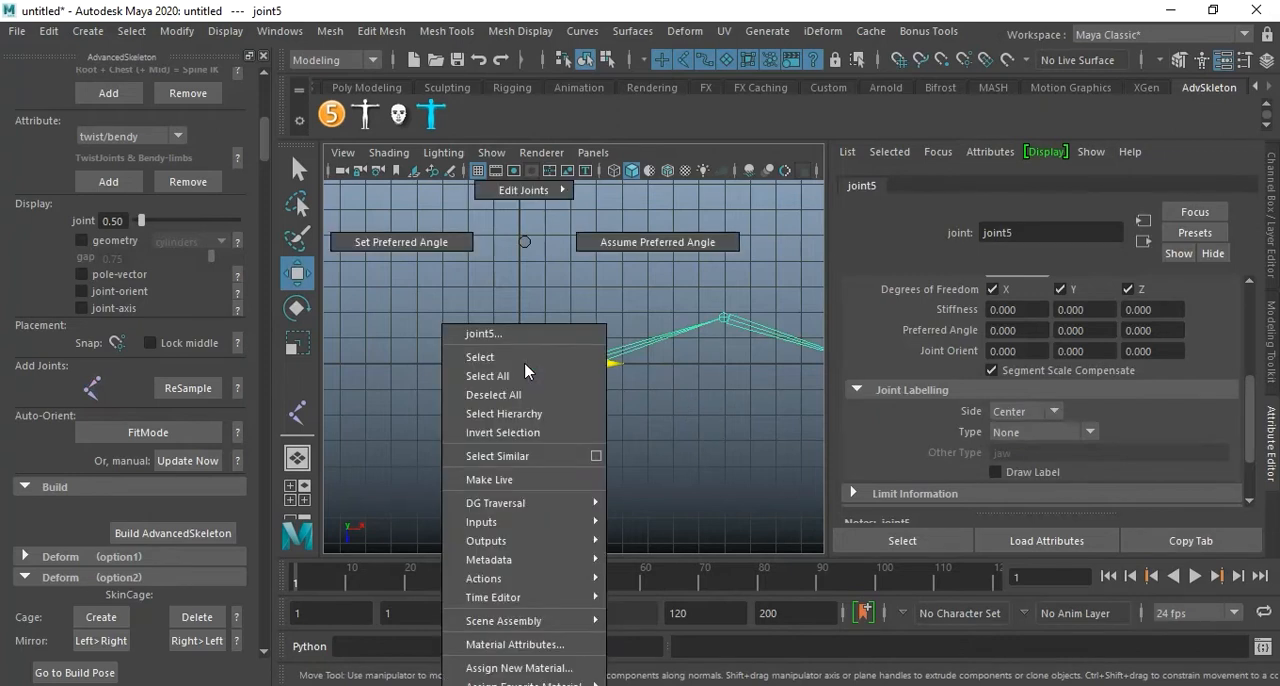
{"action": "left_click", "coordinate": [557, 414]}
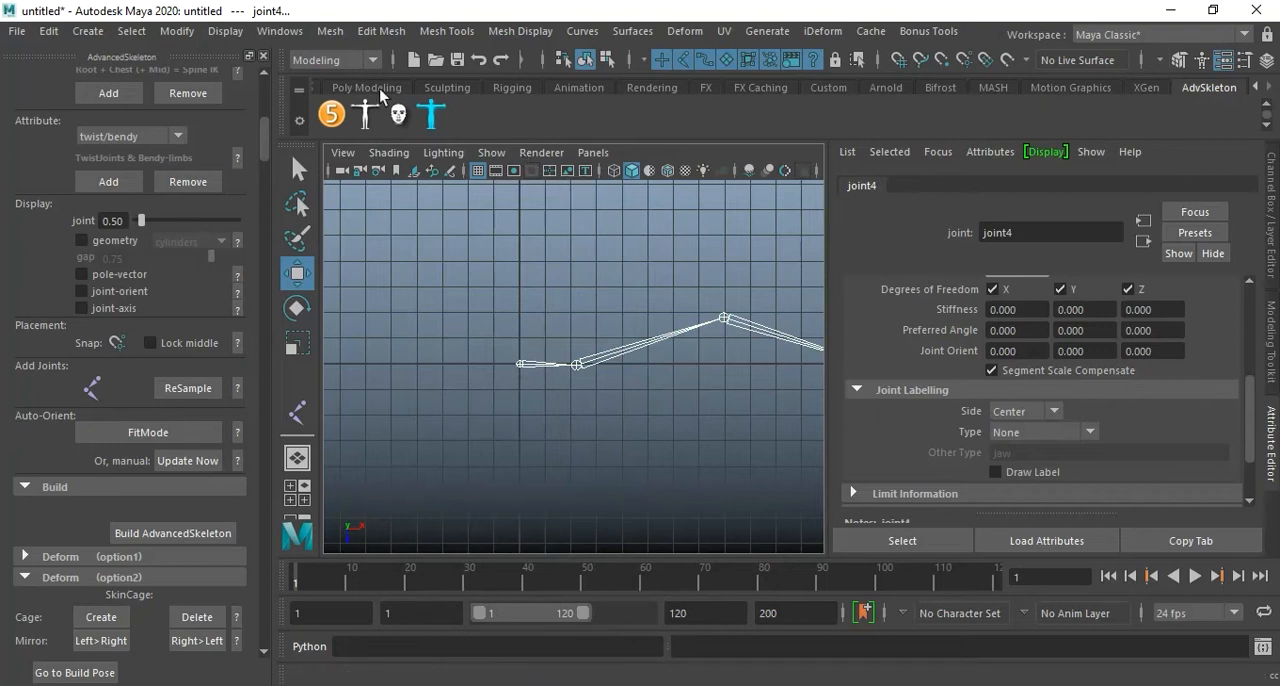
{"action": "left_click", "coordinate": [244, 31]}
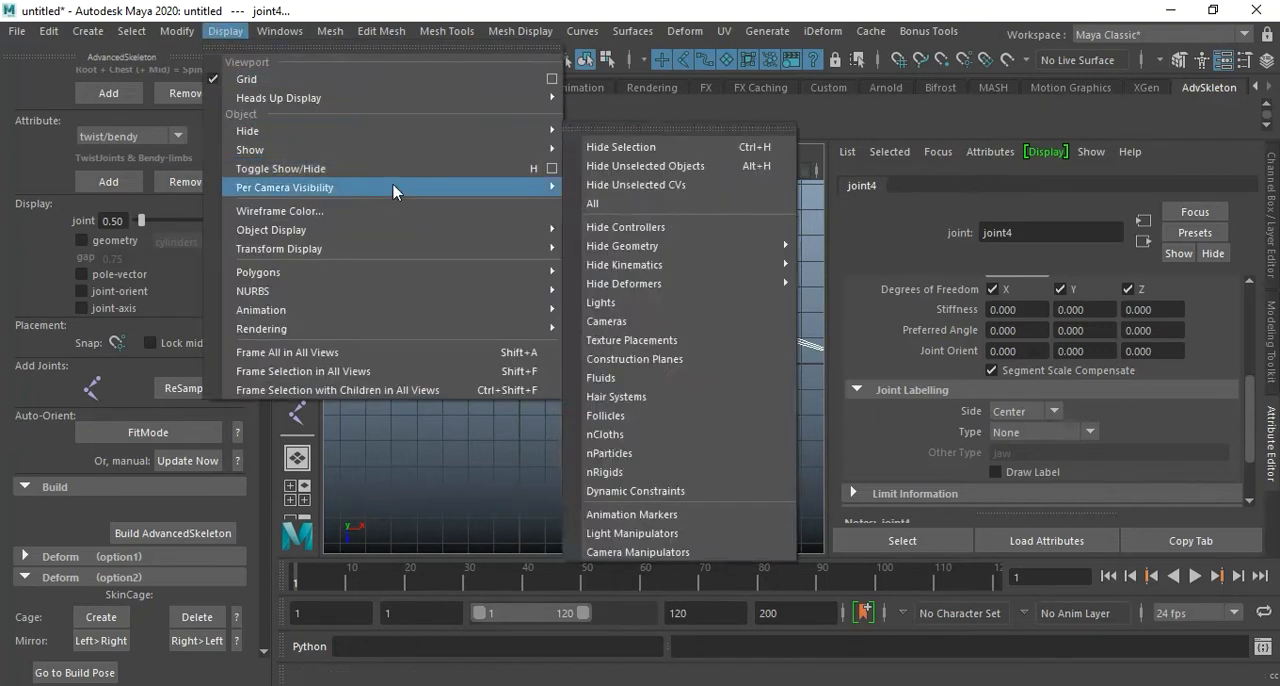
{"action": "mouse_move", "coordinate": [394, 252]}
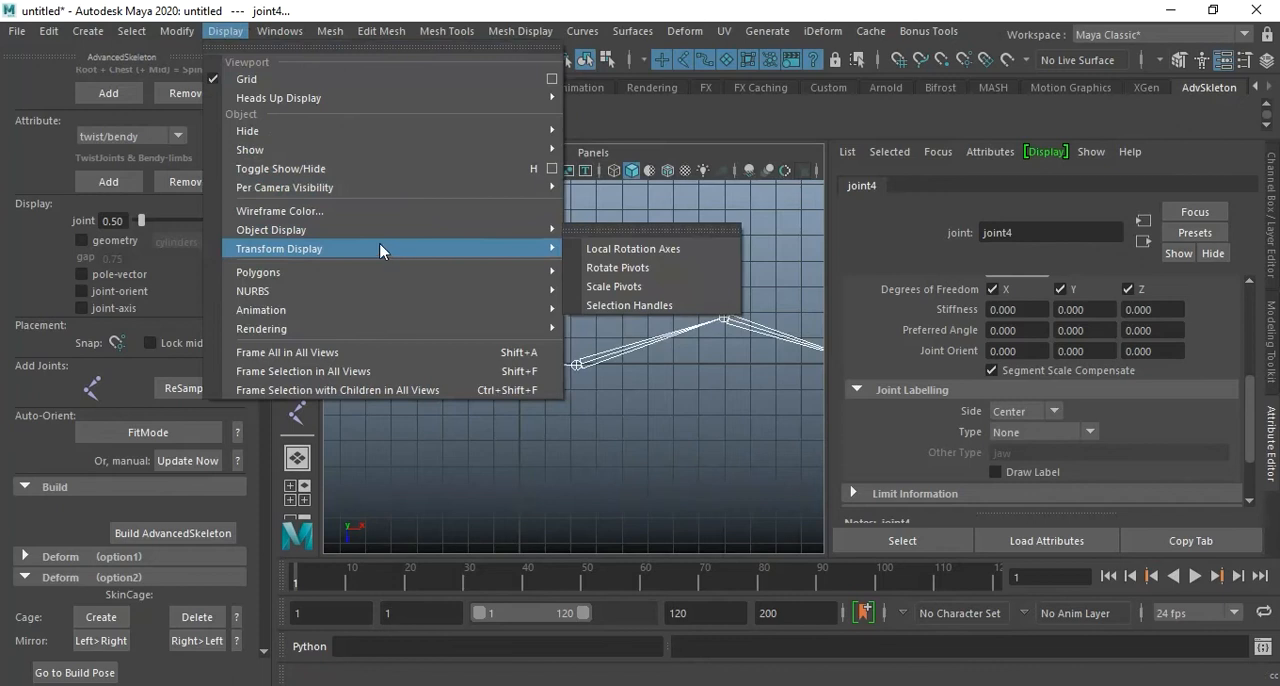
{"action": "left_click", "coordinate": [697, 252]}
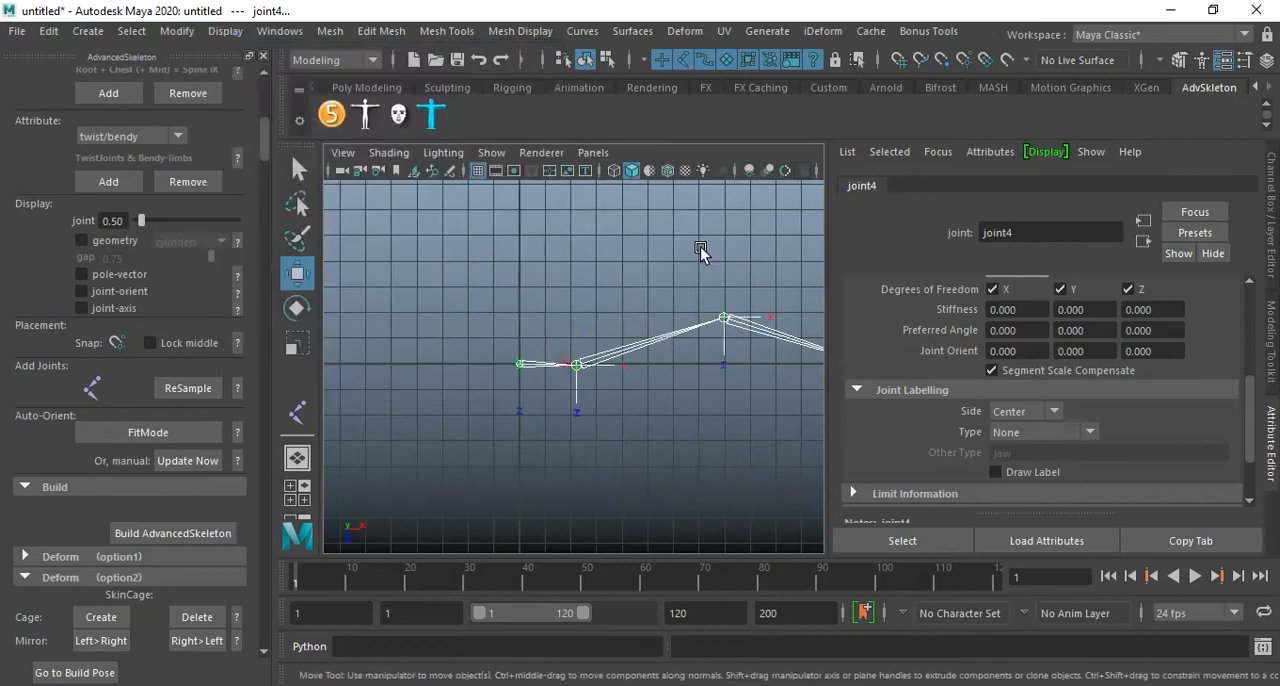
Examine the orientation of the joints' local rotation axes in the perspective view.
{"action": "key", "text": "space"}
{"action": "key", "text": "space"}
{"action": "left_click_drag", "start_coordinate": [620, 309], "coordinate": [535, 390], "text": "alt"}
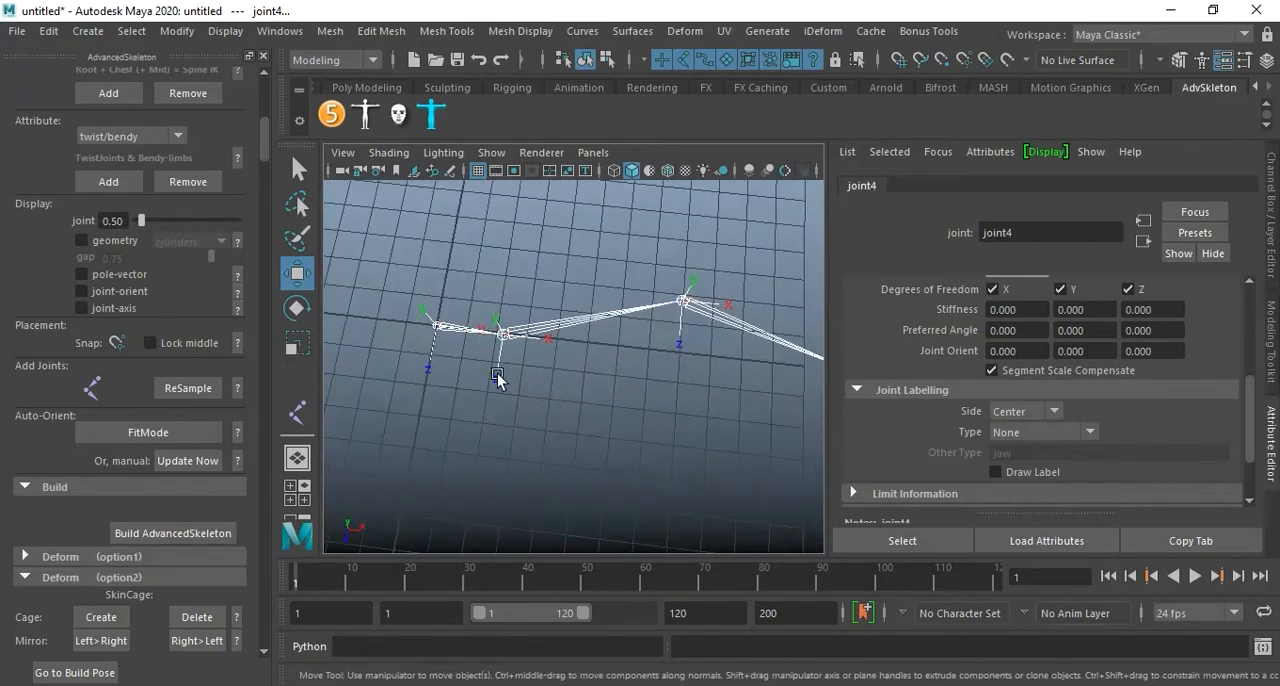
{"action": "left_click", "coordinate": [549, 398]}
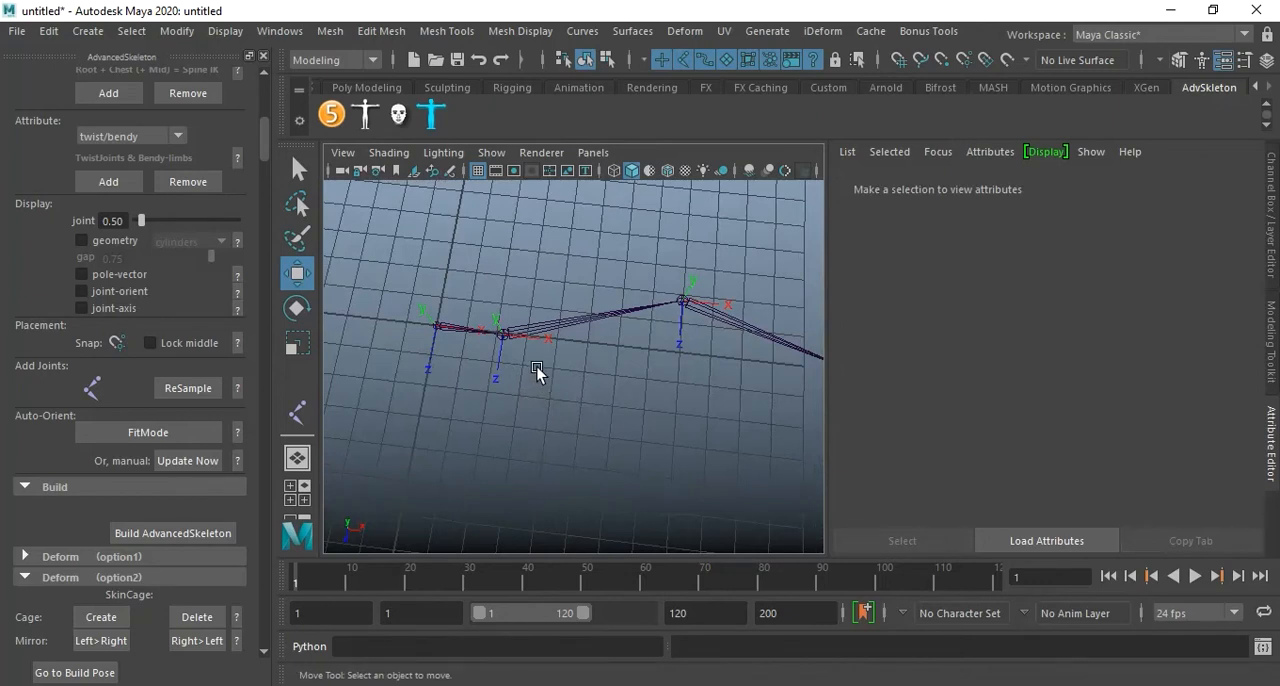
{"action": "mouse_move", "coordinate": [543, 380]}
{"action": "left_mouse_down", "text": "alt"}
{"action": "mouse_move", "coordinate": [614, 405]}
{"action": "mouse_move", "coordinate": [642, 396]}
{"action": "mouse_move", "coordinate": [545, 379]}
{"action": "left_mouse_up", "text": "alt"}
{"action": "middle_click_drag", "start_coordinate": [545, 379], "coordinate": [557, 380], "text": "alt"}
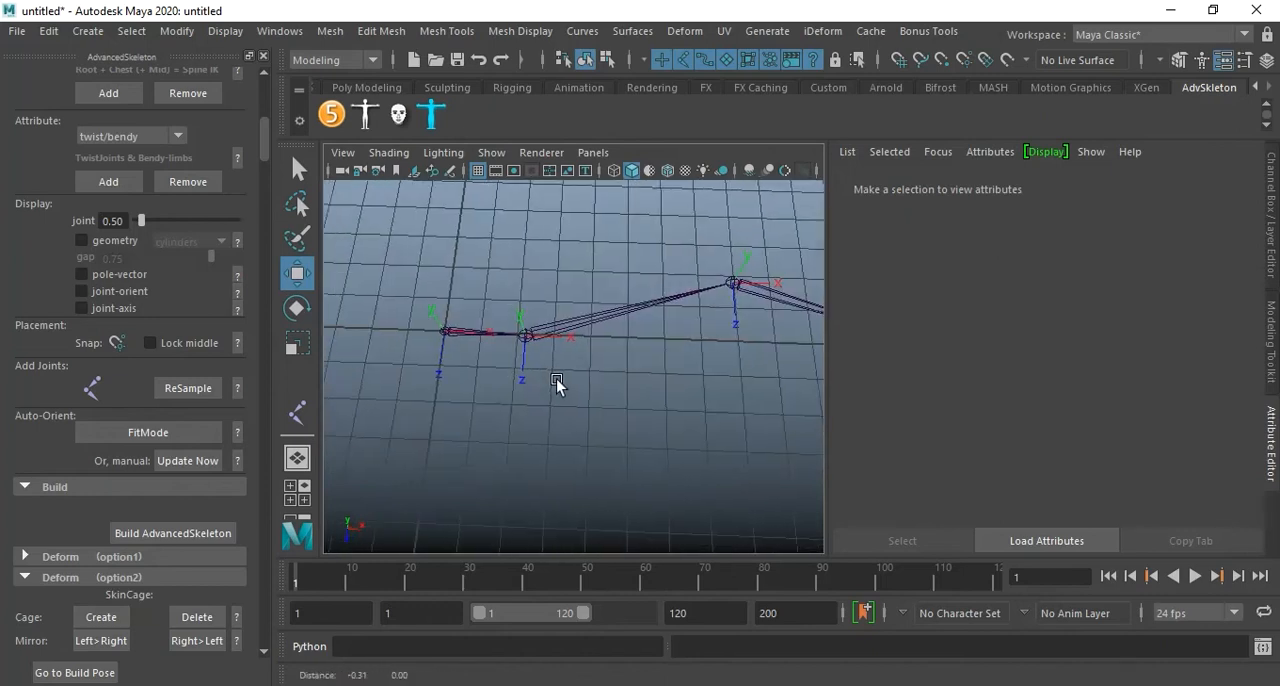
Delete the whole joint chain from its root, turn on FitMode, and return to the four-view layout.
{"action": "left_click", "coordinate": [451, 332]}
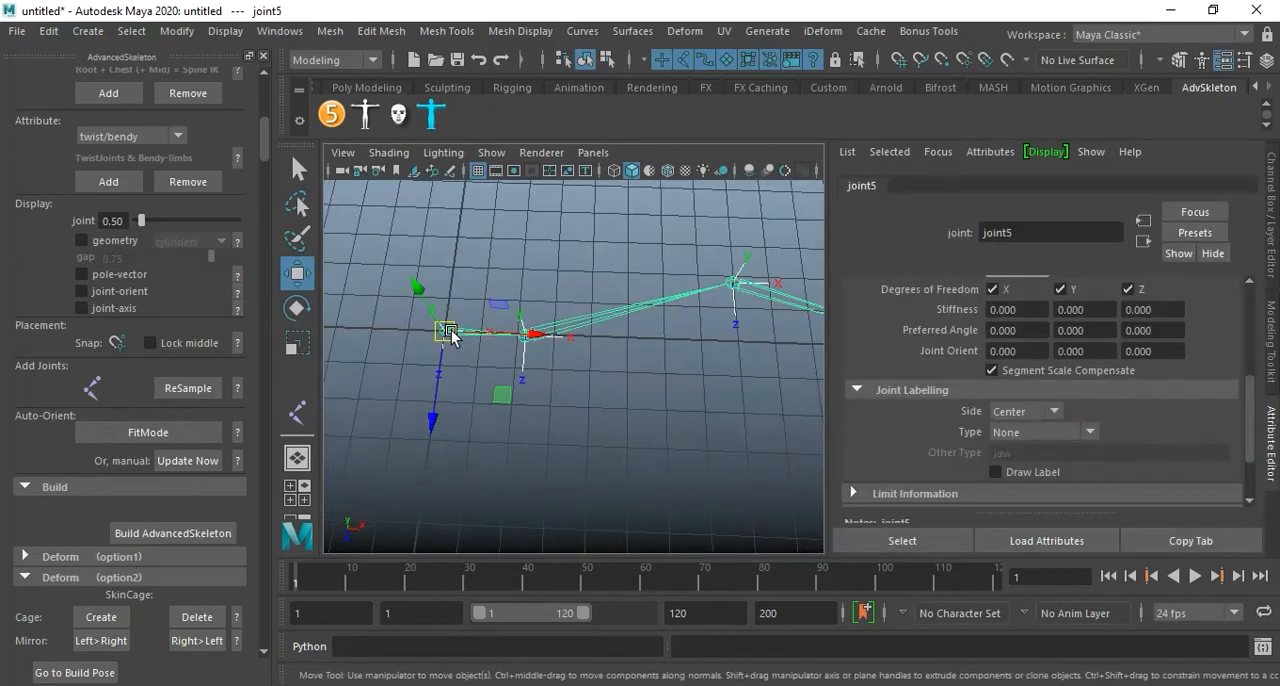
{"action": "key", "text": "Delete"}
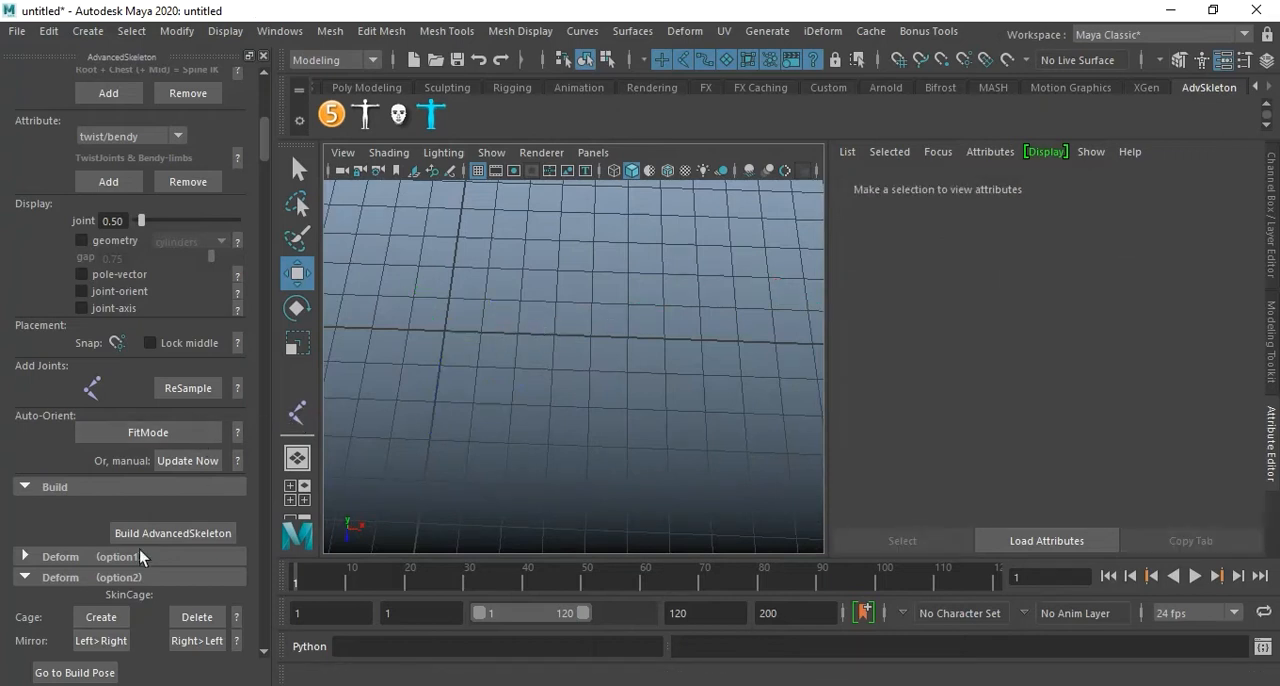
{"action": "left_click", "coordinate": [157, 434]}
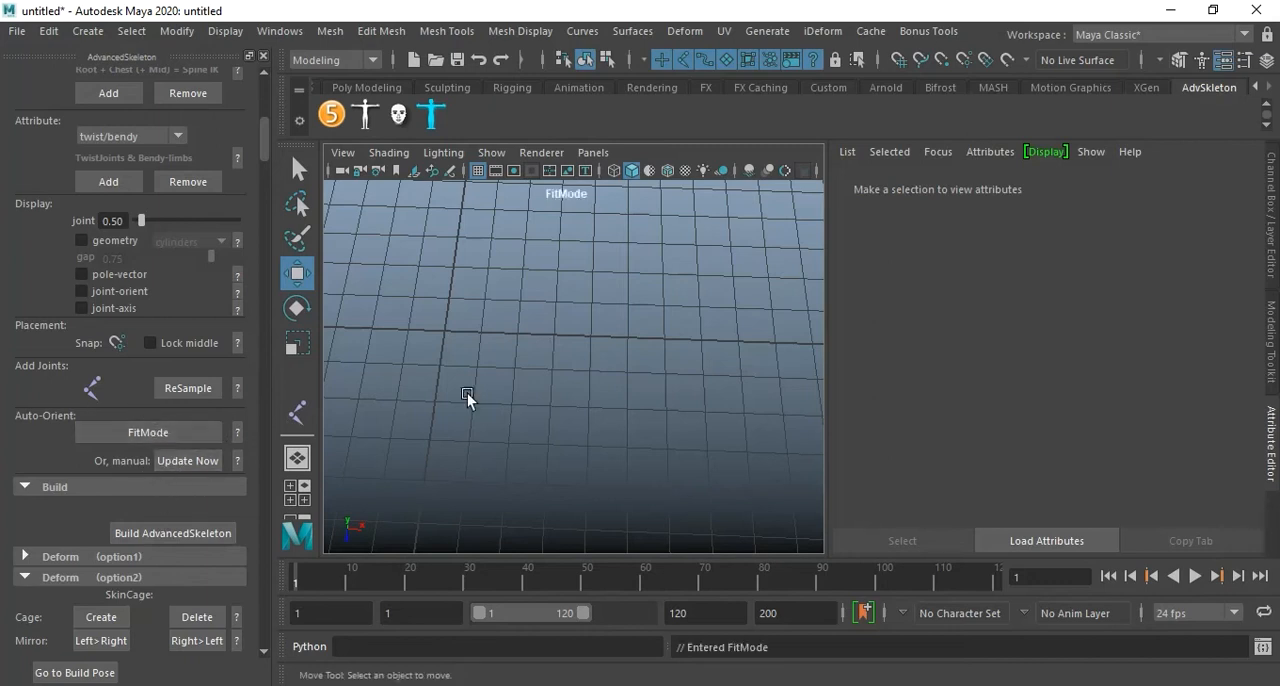
{"action": "key", "text": "space"}
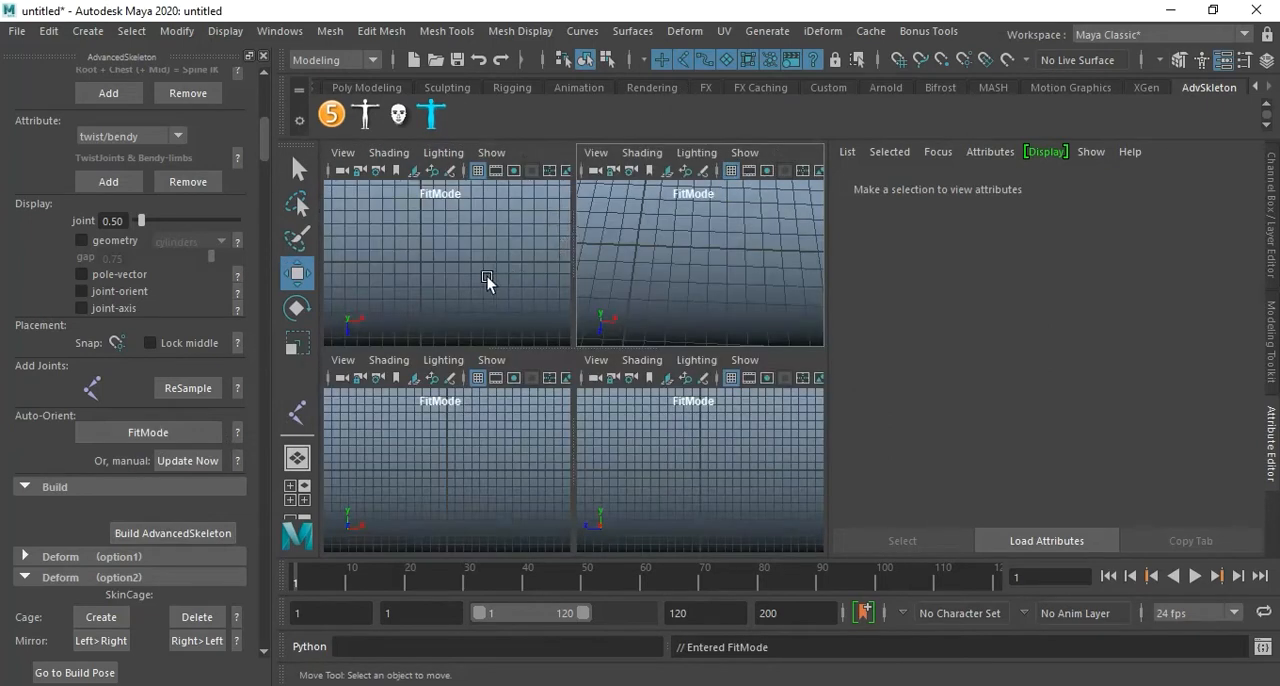
Draw a five-joint chain from the origin in the top view with AdvancedSkeleton's Joint Tool, bending it at the middle joint.
{"action": "key", "text": "space"}
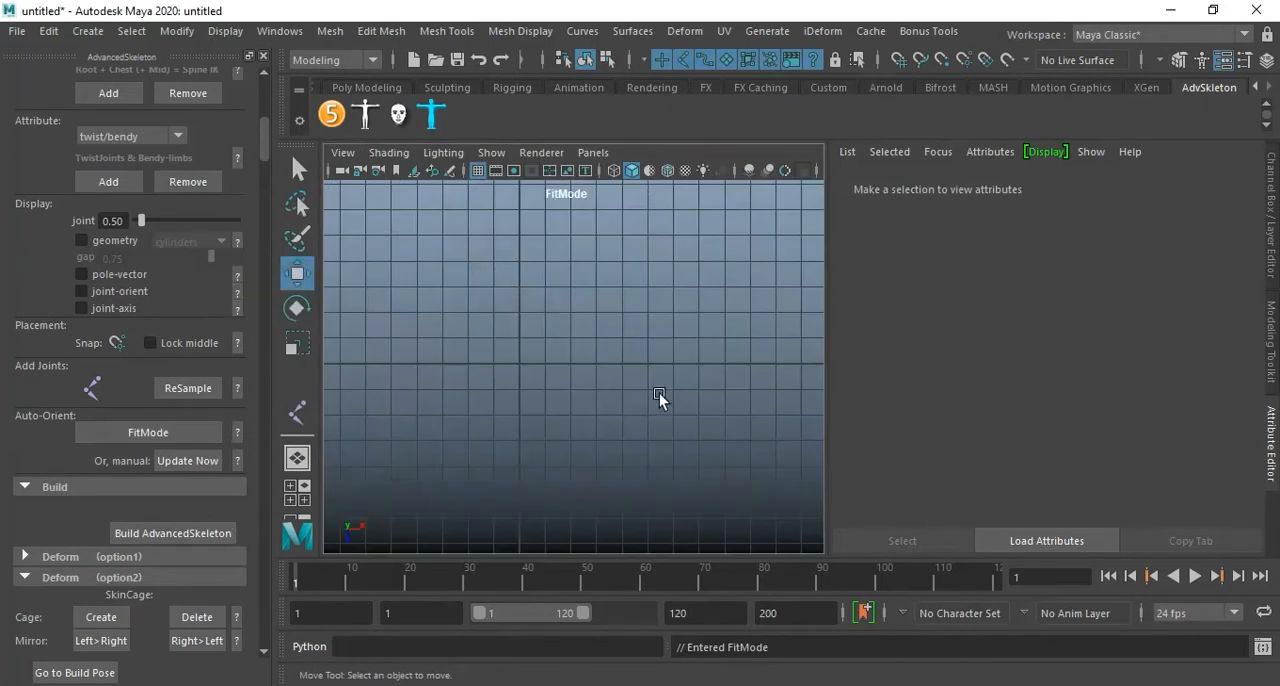
{"action": "left_click", "coordinate": [92, 390]}
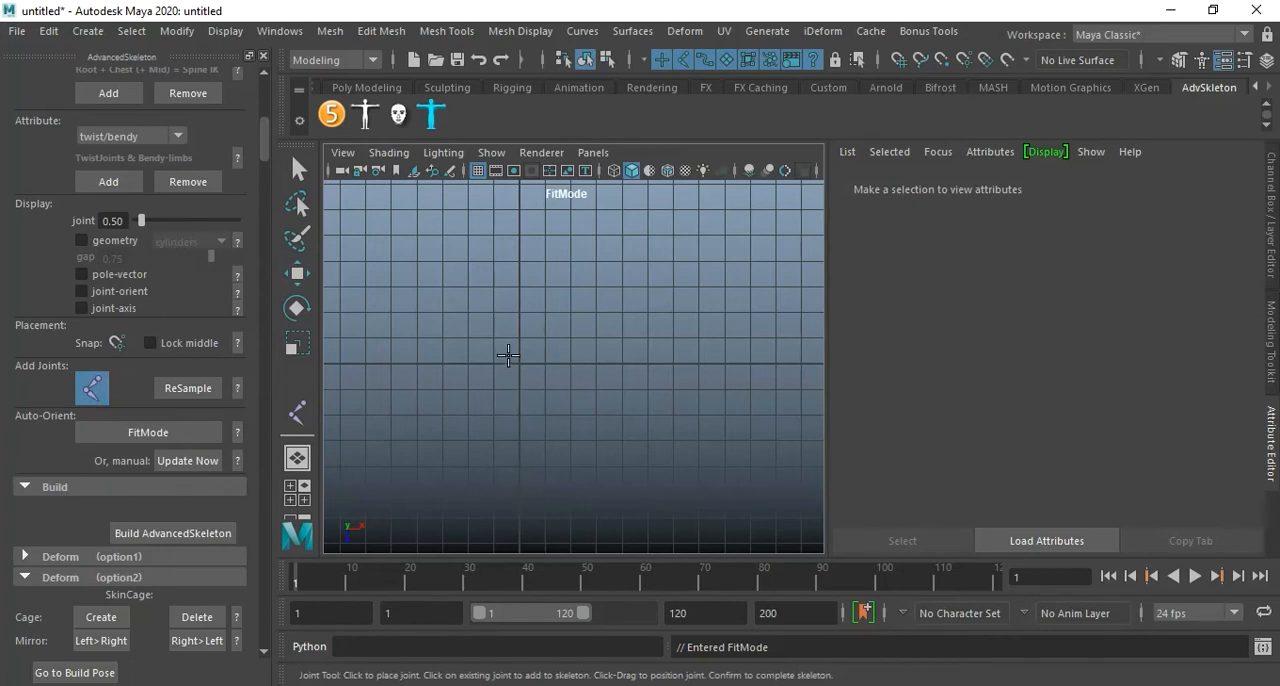
{"action": "left_click", "coordinate": [519, 364]}
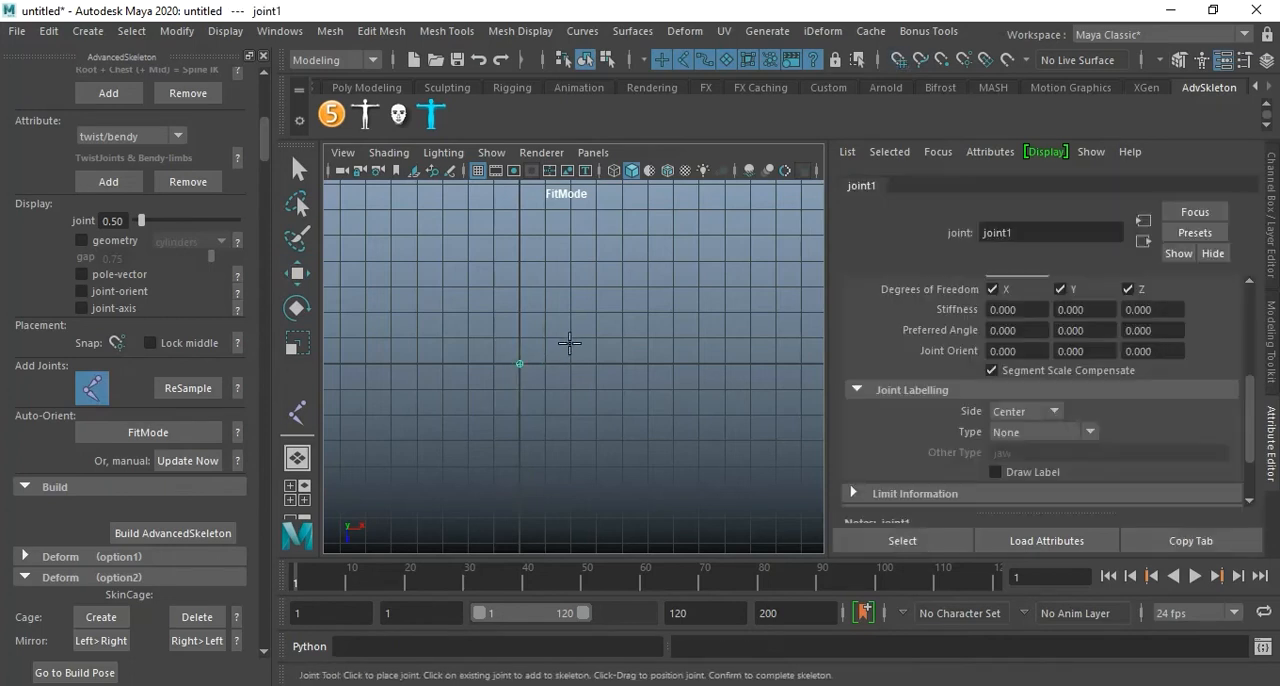
{"action": "left_click_drag", "start_coordinate": [572, 363], "coordinate": [749, 322]}
{"action": "middle_click_drag", "start_coordinate": [708, 371], "coordinate": [614, 398], "text": "alt"}
{"action": "left_click_drag", "start_coordinate": [738, 401], "coordinate": [750, 402]}
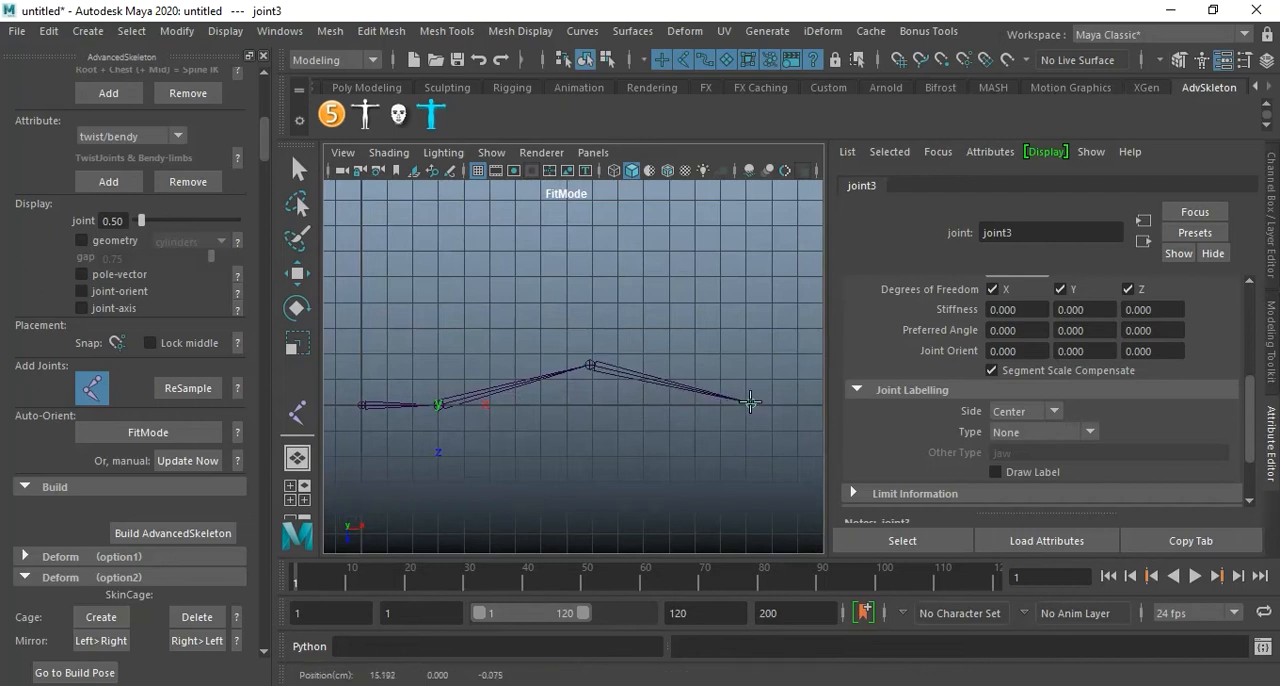
{"action": "left_click_drag", "start_coordinate": [750, 402], "coordinate": [750, 402]}
{"action": "middle_click_drag", "start_coordinate": [759, 443], "coordinate": [695, 440], "text": "alt"}
{"action": "left_click_drag", "start_coordinate": [729, 403], "coordinate": [734, 404]}
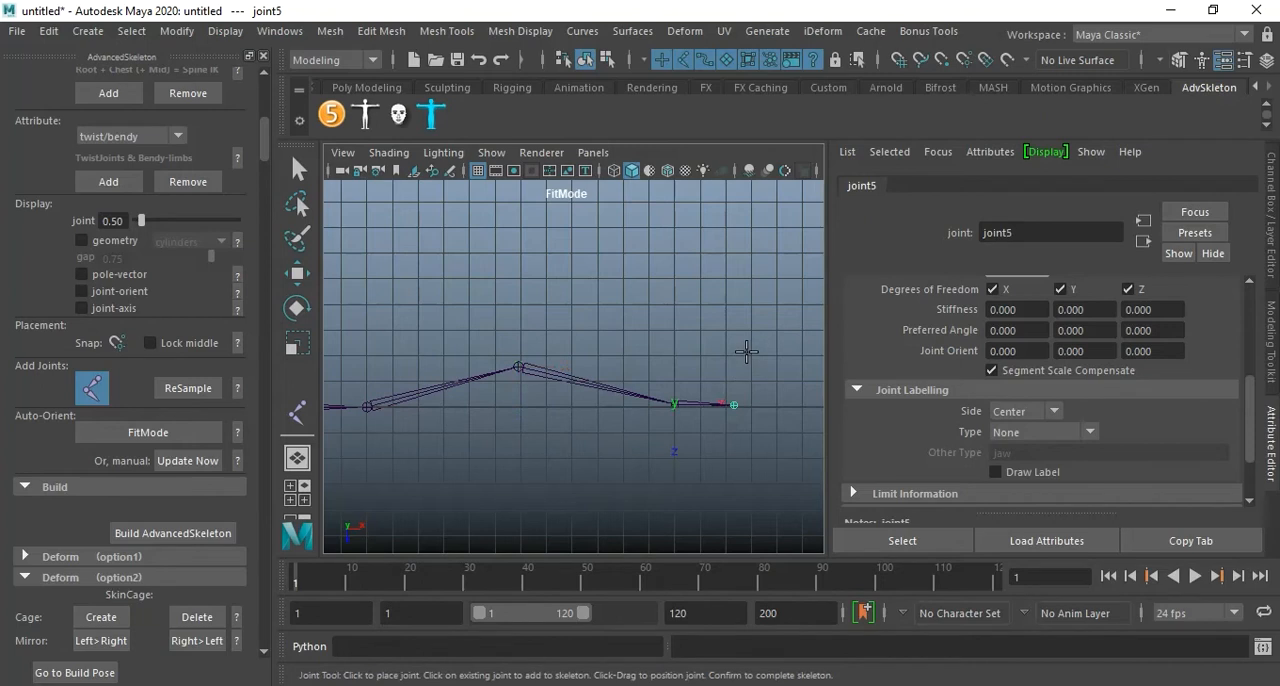
{"action": "key", "text": "Return"}
Select the root joint's full hierarchy to inspect every joint's axes in the top view, and clear the selection.
{"action": "middle_click_drag", "start_coordinate": [472, 341], "coordinate": [670, 330], "text": "alt"}
{"action": "right_click", "coordinate": [440, 412]}
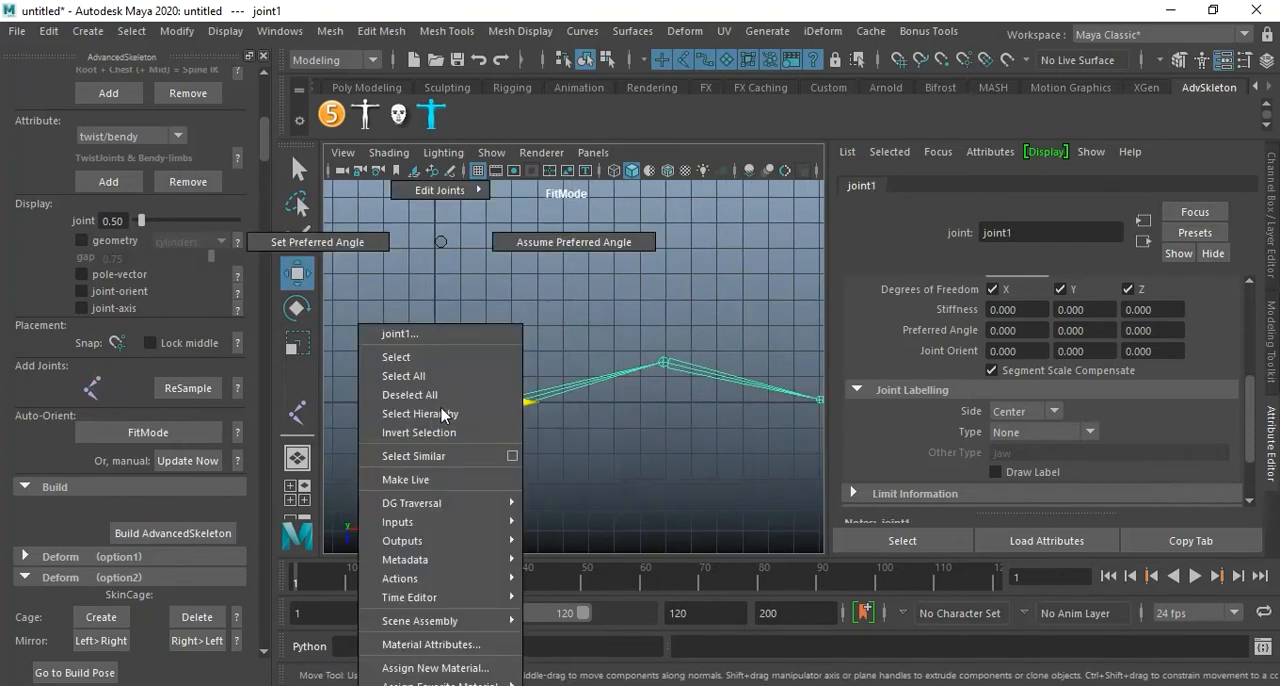
{"action": "left_click", "coordinate": [455, 414]}
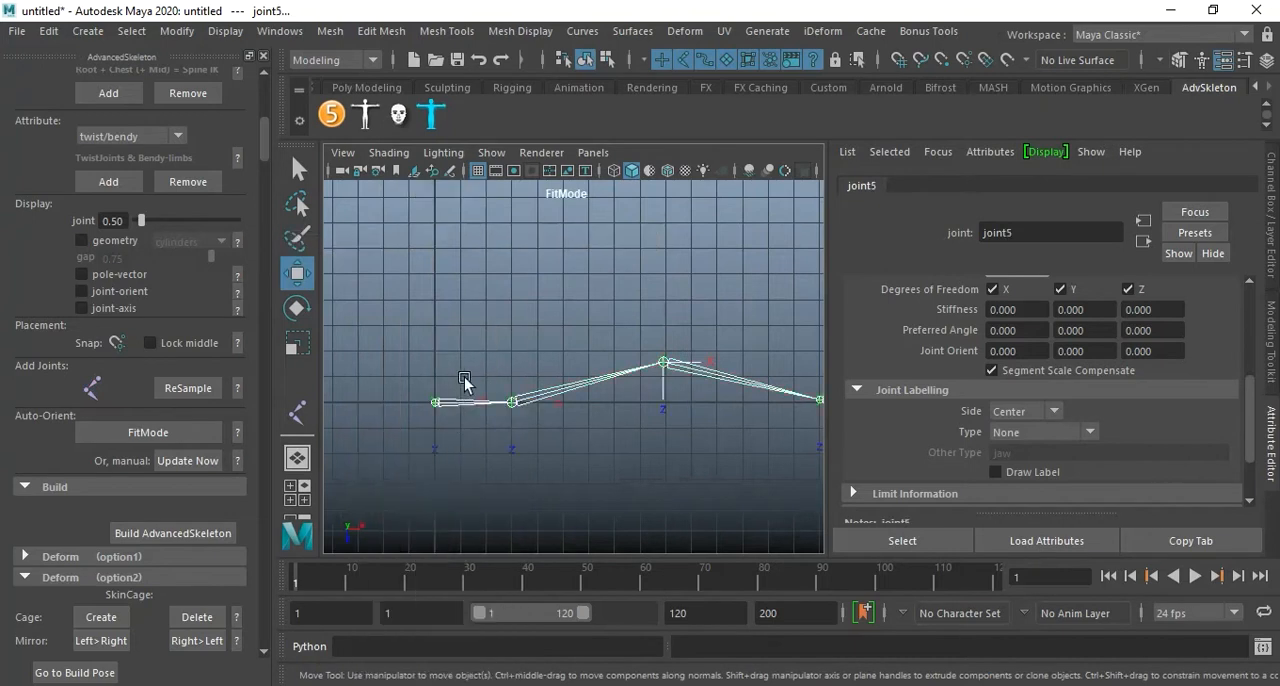
{"action": "middle_click_drag", "start_coordinate": [592, 327], "coordinate": [543, 286], "text": "alt"}
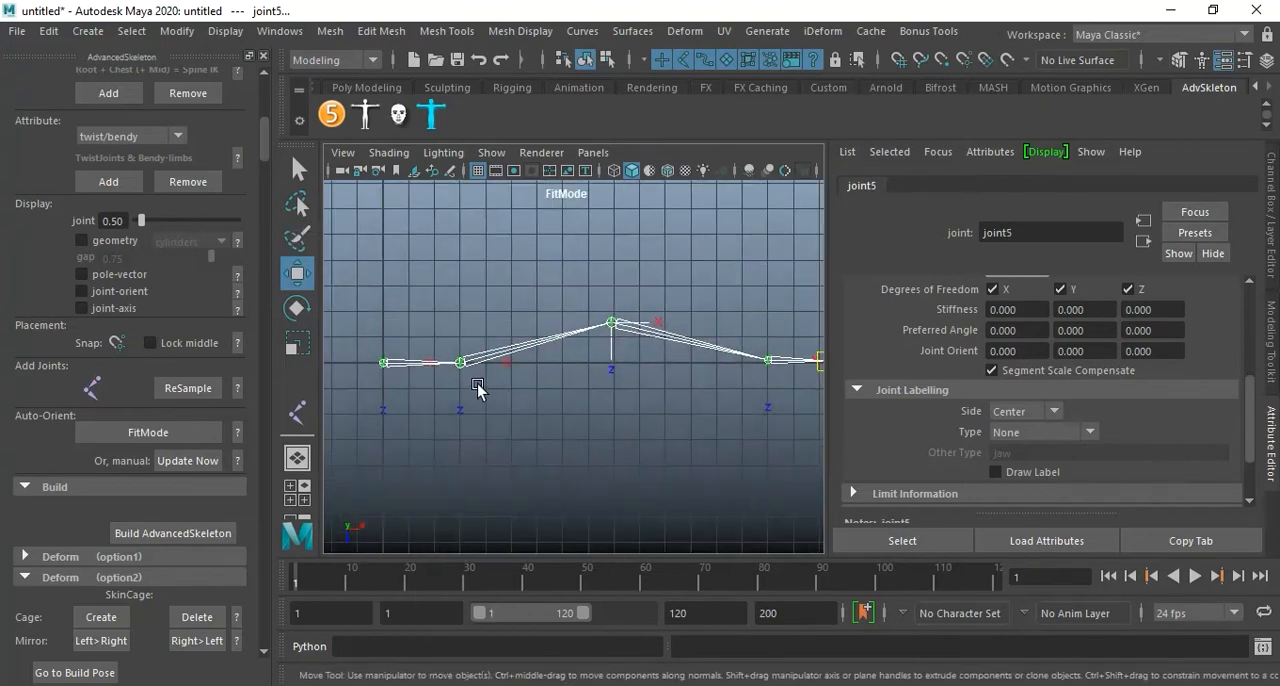
{"action": "left_click", "coordinate": [655, 280]}
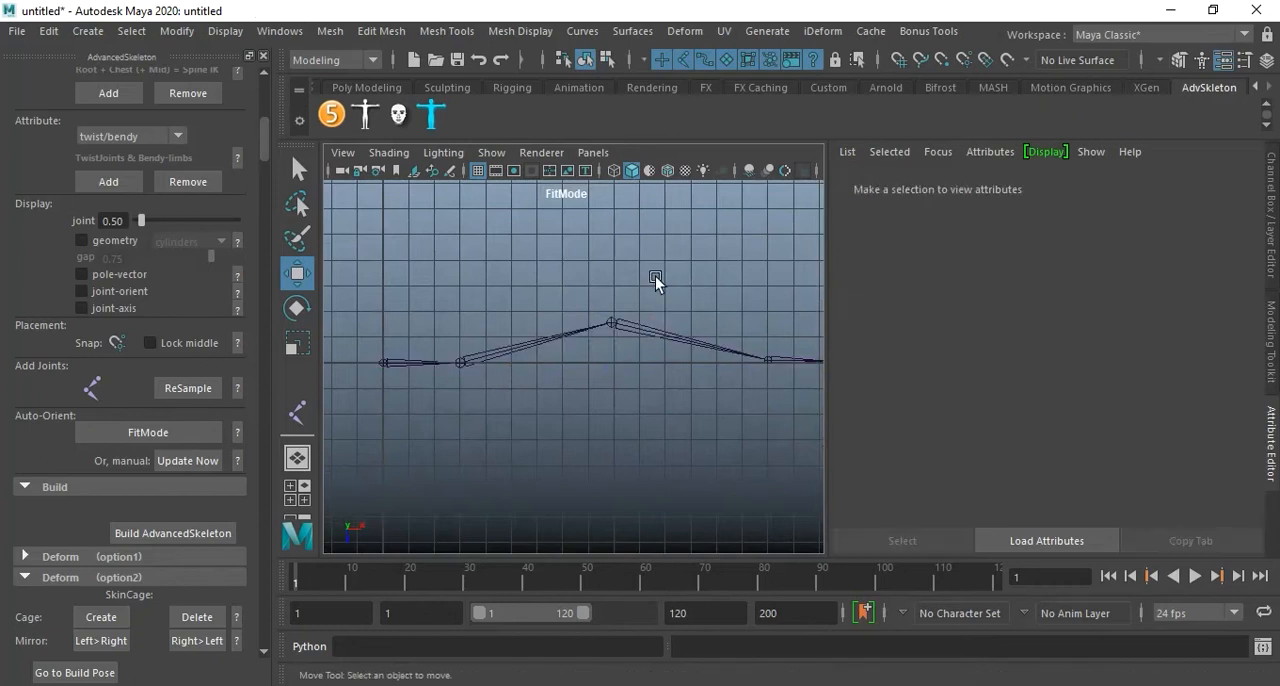
Select the root joint and examine its axis directions from several angles in the perspective view.
{"action": "left_click", "coordinate": [383, 366]}
{"action": "key", "text": "space"}
{"action": "key", "text": "space"}
{"action": "left_click_drag", "start_coordinate": [703, 305], "coordinate": [601, 350], "text": "alt"}
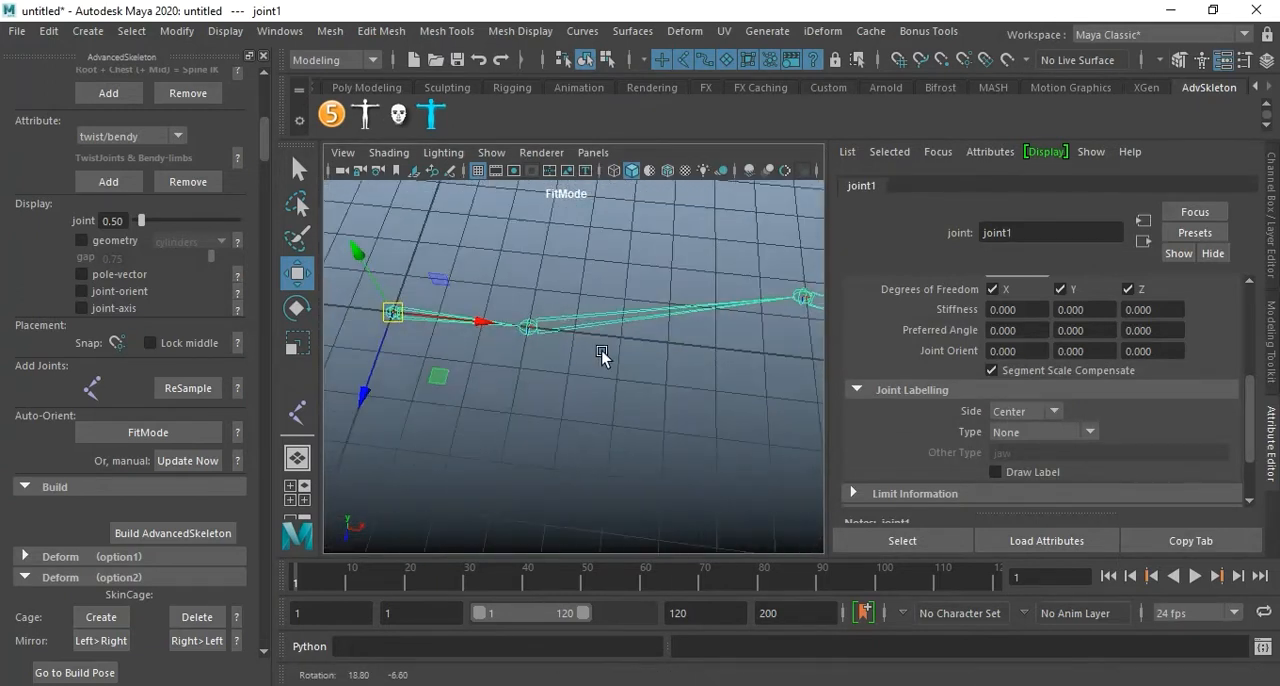
{"action": "right_click_drag", "start_coordinate": [601, 350], "coordinate": [657, 365], "text": "alt"}
{"action": "middle_click_drag", "start_coordinate": [622, 366], "coordinate": [626, 388], "text": "alt"}
{"action": "left_click_drag", "start_coordinate": [626, 388], "coordinate": [606, 384], "text": "alt"}
{"action": "middle_click_drag", "start_coordinate": [606, 384], "coordinate": [607, 382], "text": "alt"}
{"action": "left_click_drag", "start_coordinate": [607, 382], "coordinate": [603, 352], "text": "alt"}
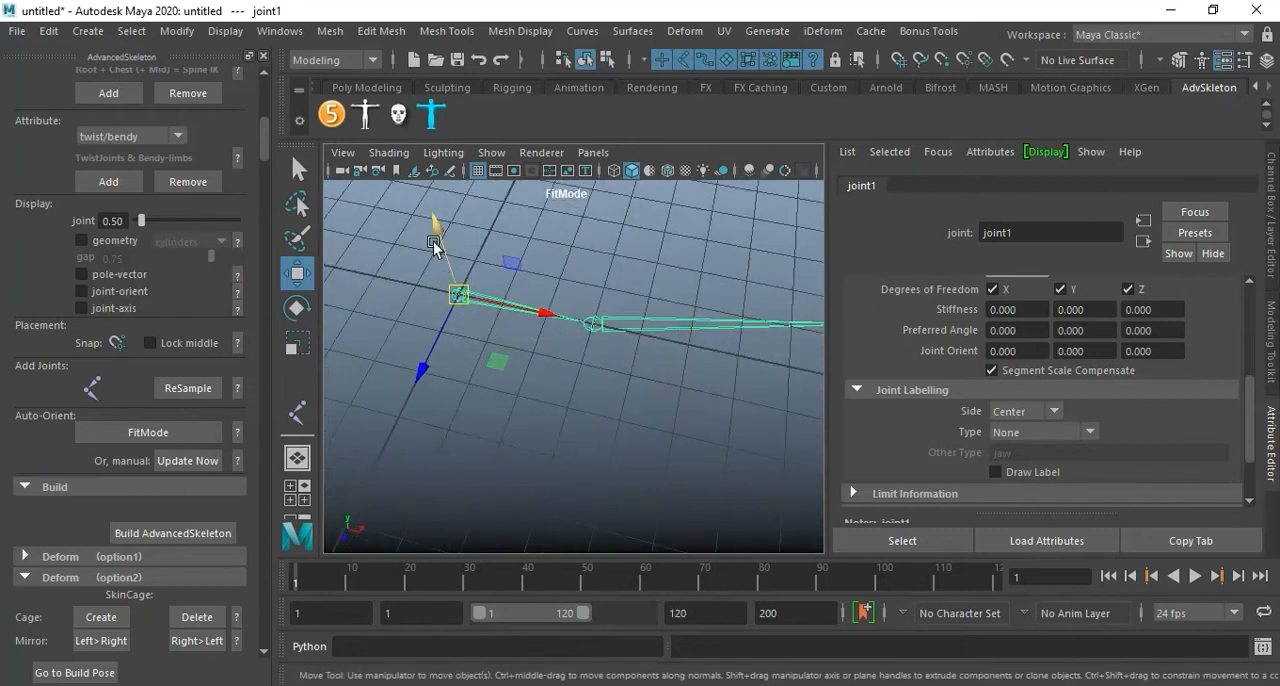
{"action": "left_click_drag", "start_coordinate": [534, 437], "coordinate": [631, 434], "text": "alt"}
Select the second joint and check the Move Tool's axis orientation setting.
{"action": "left_click", "coordinate": [533, 350]}
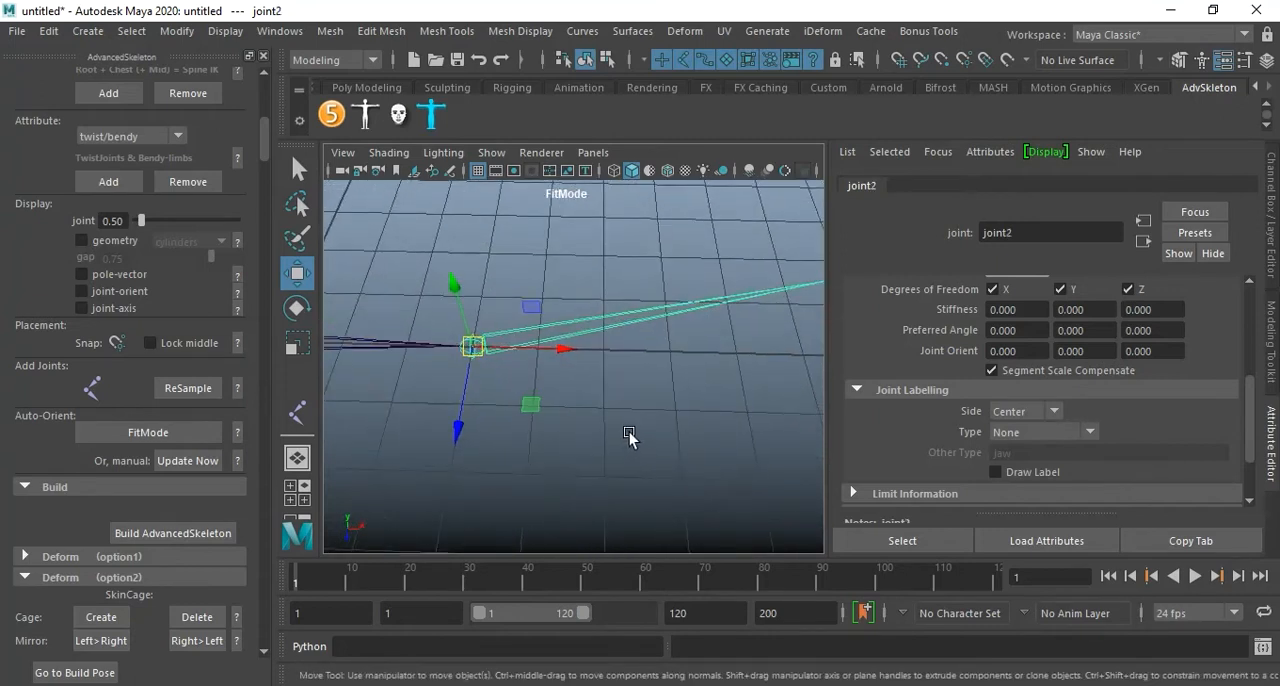
{"action": "double_click", "coordinate": [301, 284]}
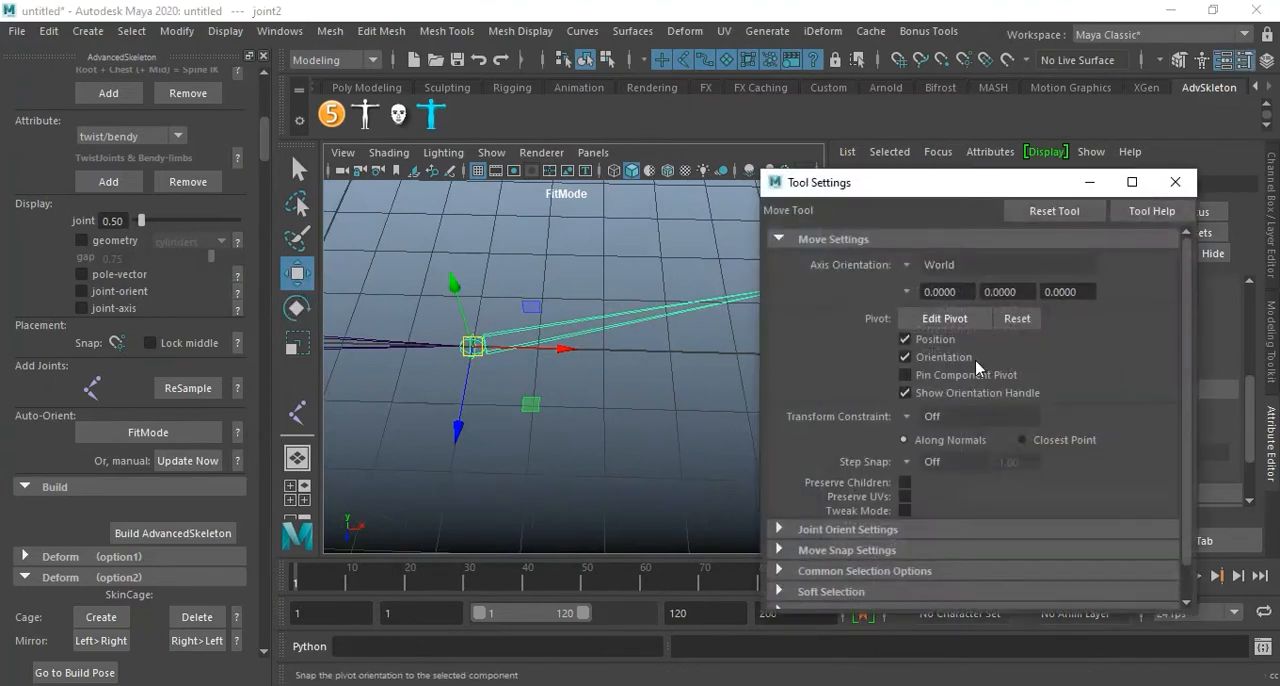
{"action": "left_click", "coordinate": [1175, 182]}
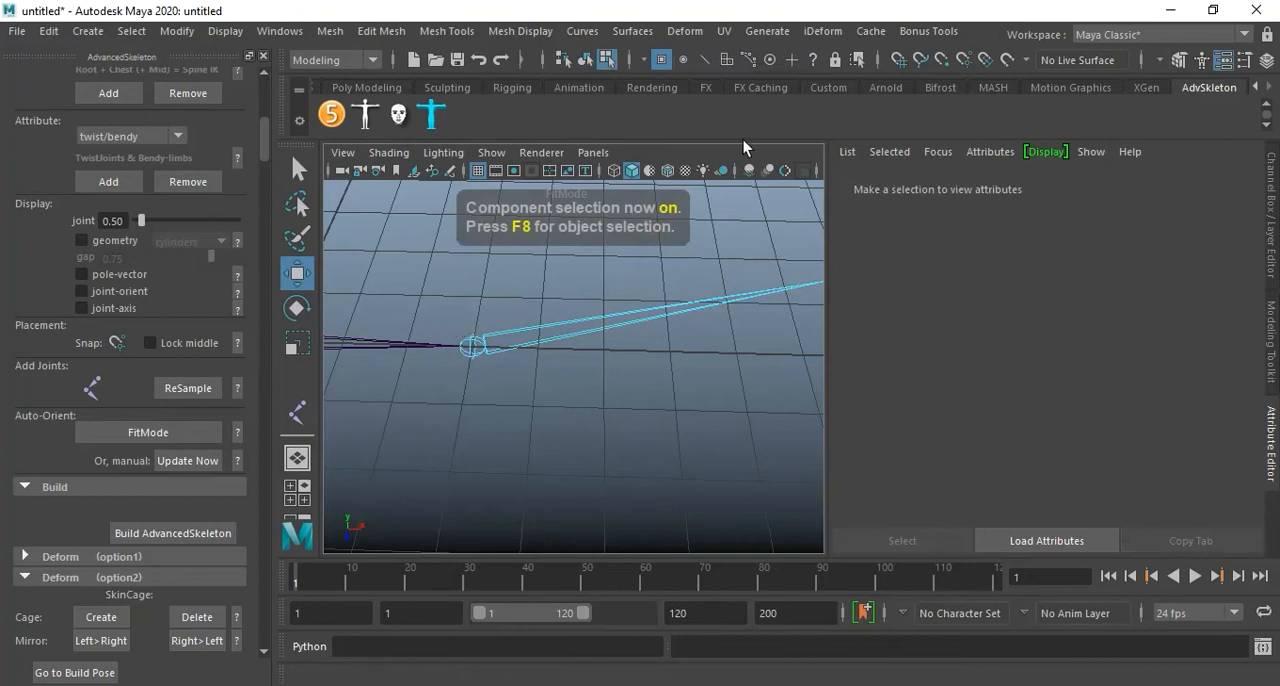
Make local rotation axes selectable in component mode and rotate the second joint's axis to a Y joint orient of about 17.8.
{"action": "left_click", "coordinate": [811, 62]}
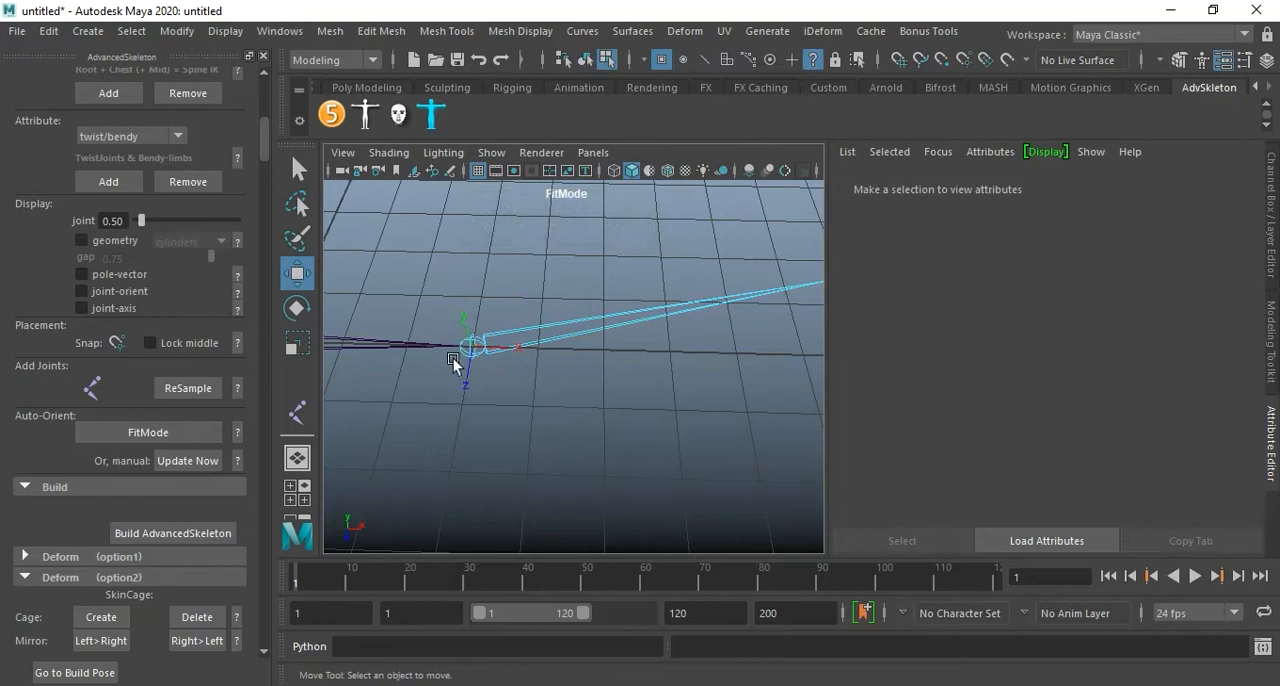
{"action": "left_click", "coordinate": [505, 390]}
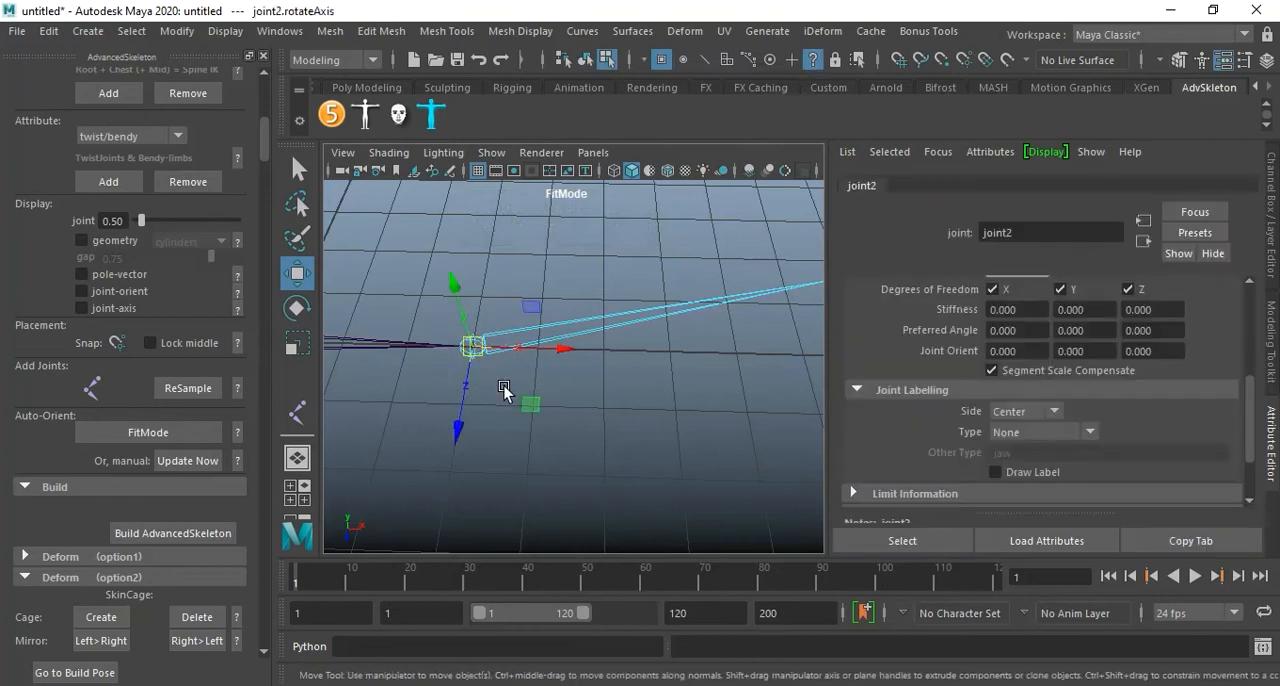
{"action": "key", "text": "e"}
{"action": "left_click_drag", "start_coordinate": [522, 416], "coordinate": [532, 410]}
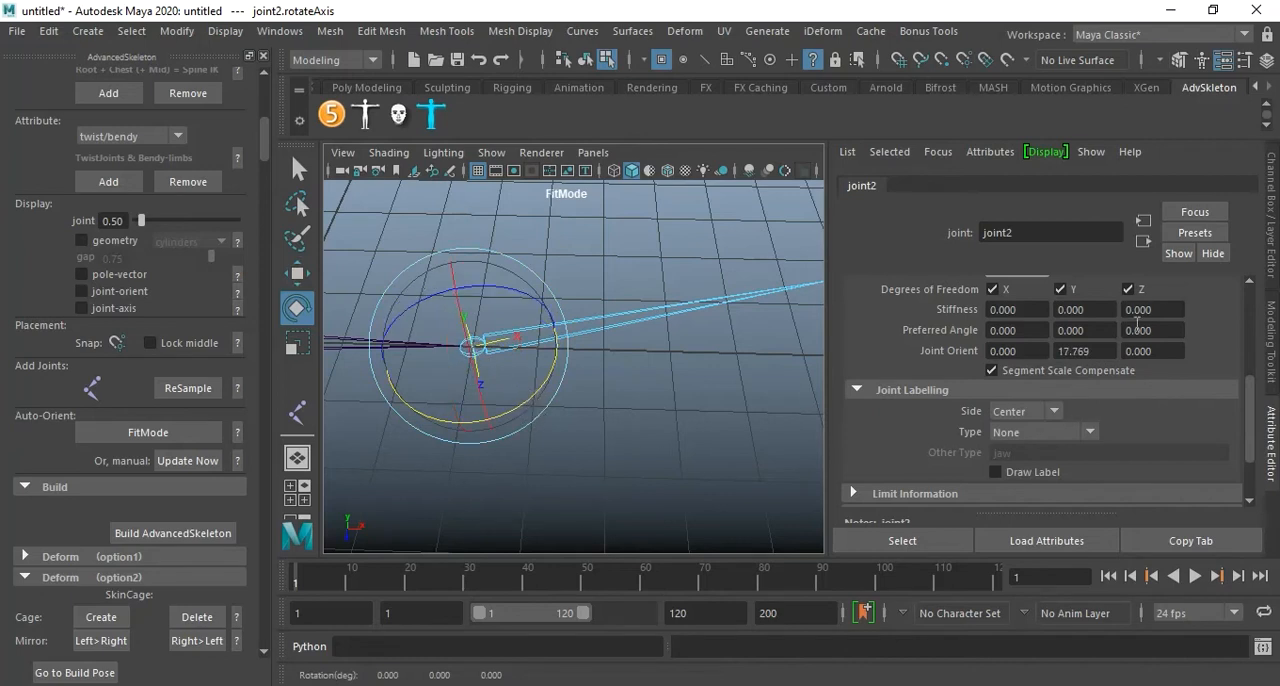
Rotate the middle joint's local rotation axis along its bone in the top view, to a Y joint orient of about -13.4.
{"action": "middle_click_drag", "start_coordinate": [670, 419], "coordinate": [572, 441], "text": "alt"}
{"action": "left_click_drag", "start_coordinate": [629, 415], "coordinate": [643, 398], "text": "alt"}
{"action": "left_click_drag", "start_coordinate": [693, 296], "coordinate": [737, 362]}
{"action": "middle_click_drag", "start_coordinate": [735, 396], "coordinate": [612, 416], "text": "alt"}
{"action": "left_click_drag", "start_coordinate": [612, 416], "coordinate": [651, 377], "text": "alt"}
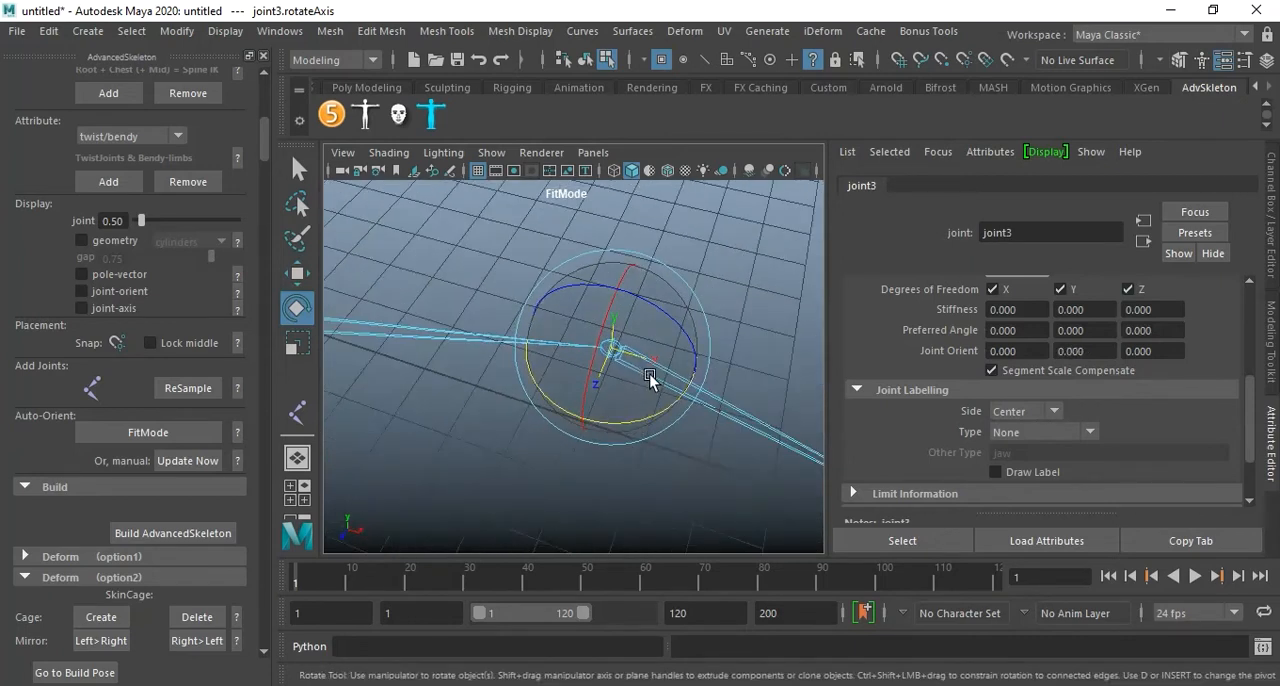
{"action": "key", "text": "space"}
{"action": "key", "text": "space"}
{"action": "middle_click_drag", "start_coordinate": [605, 345], "coordinate": [563, 374], "text": "alt"}
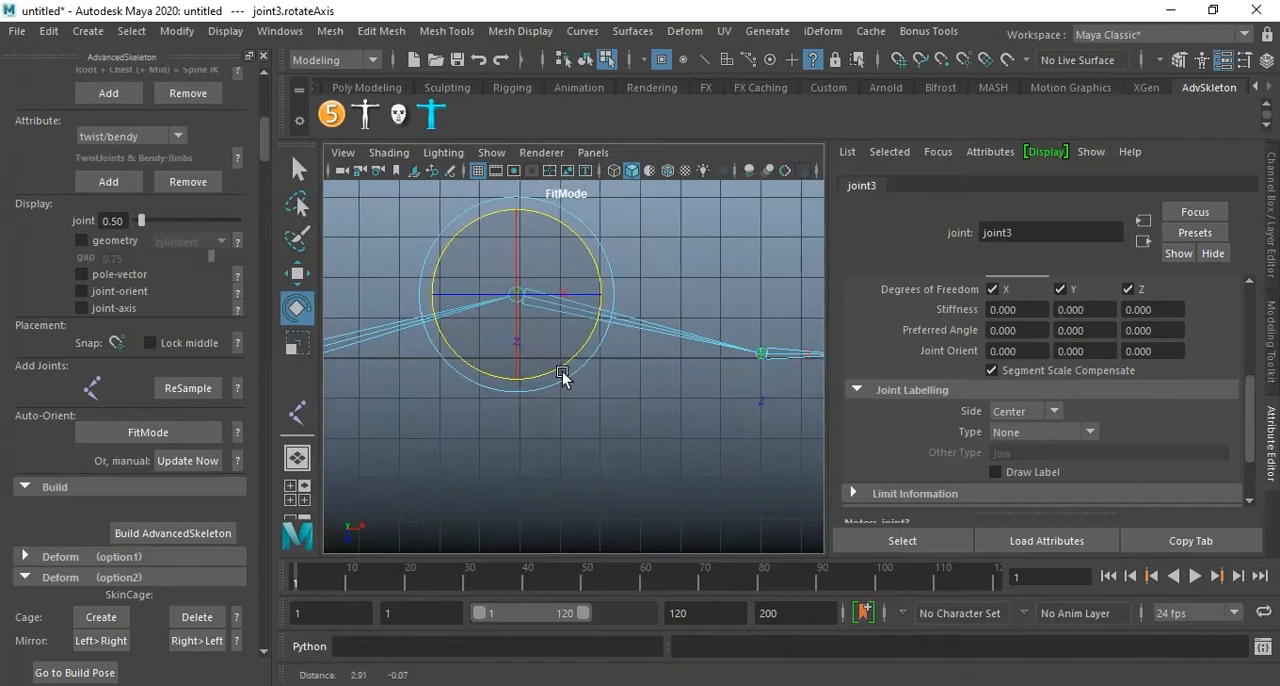
{"action": "mouse_move", "coordinate": [580, 374]}
{"action": "left_mouse_down"}
{"action": "mouse_move", "coordinate": [571, 363]}
{"action": "mouse_move", "coordinate": [557, 381]}
{"action": "left_mouse_up"}
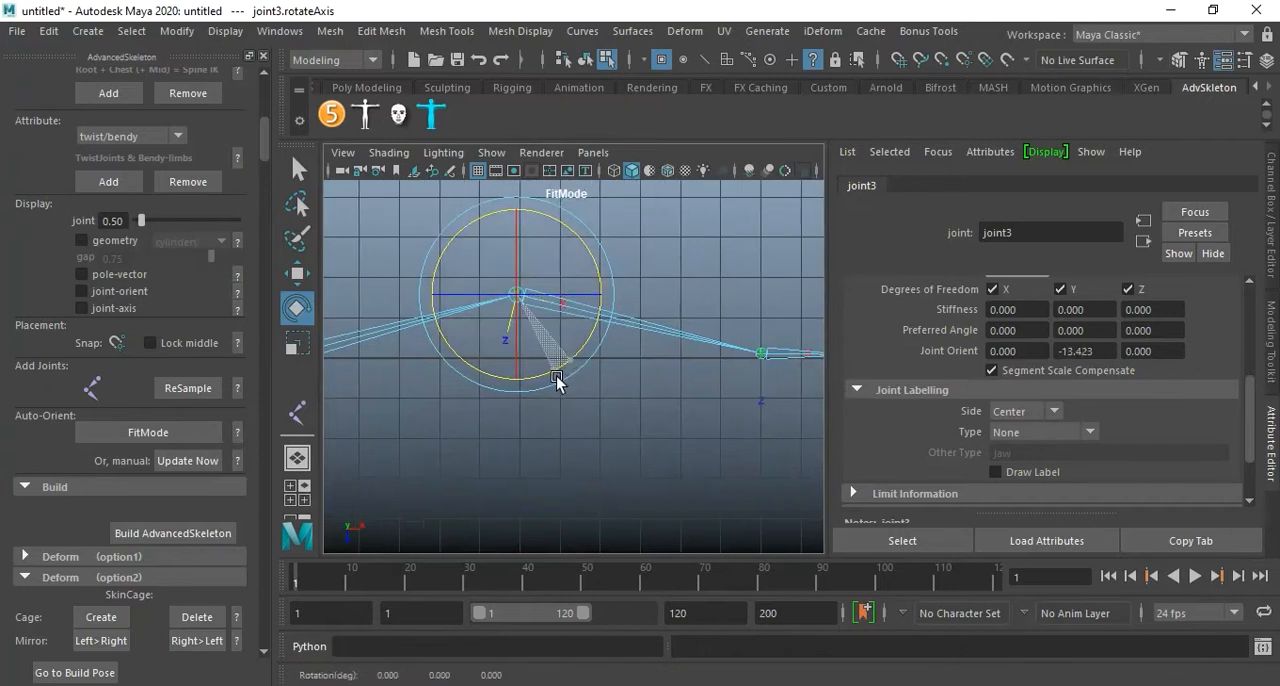
Examine the adjusted local rotation axes along the joint chain in the top view.
{"action": "middle_click_drag", "start_coordinate": [782, 407], "coordinate": [611, 392], "text": "alt"}
{"action": "right_click_drag", "start_coordinate": [611, 392], "coordinate": [680, 403], "text": "alt"}
{"action": "middle_click_drag", "start_coordinate": [645, 396], "coordinate": [614, 400], "text": "alt"}
{"action": "right_click_drag", "start_coordinate": [690, 400], "coordinate": [562, 380], "text": "alt"}
{"action": "middle_click_drag", "start_coordinate": [557, 382], "coordinate": [700, 395], "text": "alt"}
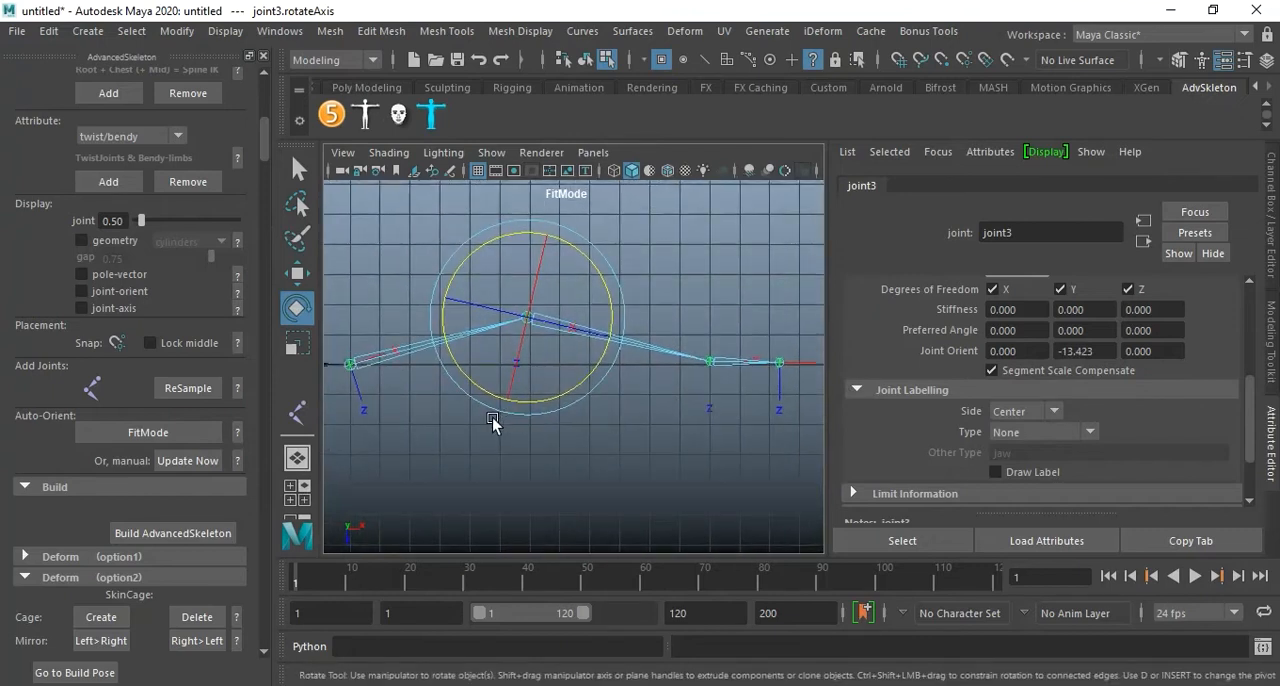
{"action": "middle_click_drag", "start_coordinate": [481, 414], "coordinate": [560, 410], "text": "alt"}
{"action": "middle_click_drag", "start_coordinate": [348, 399], "coordinate": [466, 376], "text": "alt"}
{"action": "left_click", "coordinate": [445, 359]}
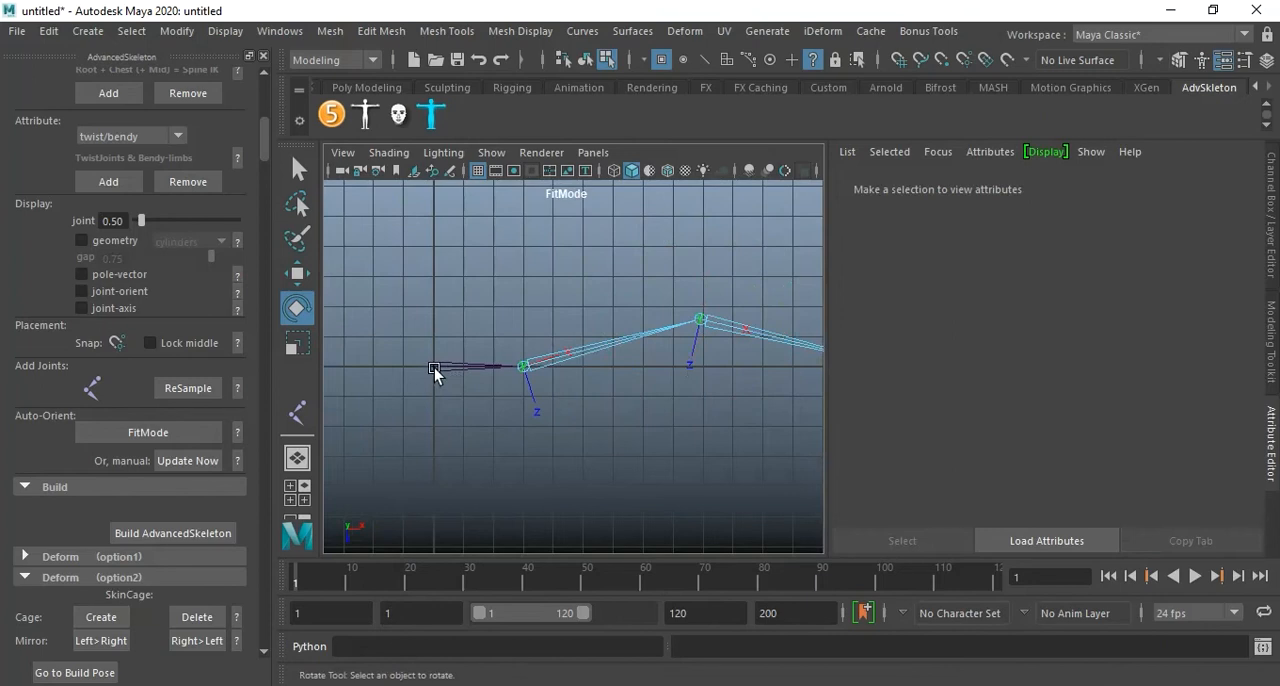
Return to object selection and select the root joint.
{"action": "key", "text": "F8"}
{"action": "left_click", "coordinate": [523, 367]}
{"action": "left_click", "coordinate": [366, 400]}
{"action": "left_click", "coordinate": [463, 367]}
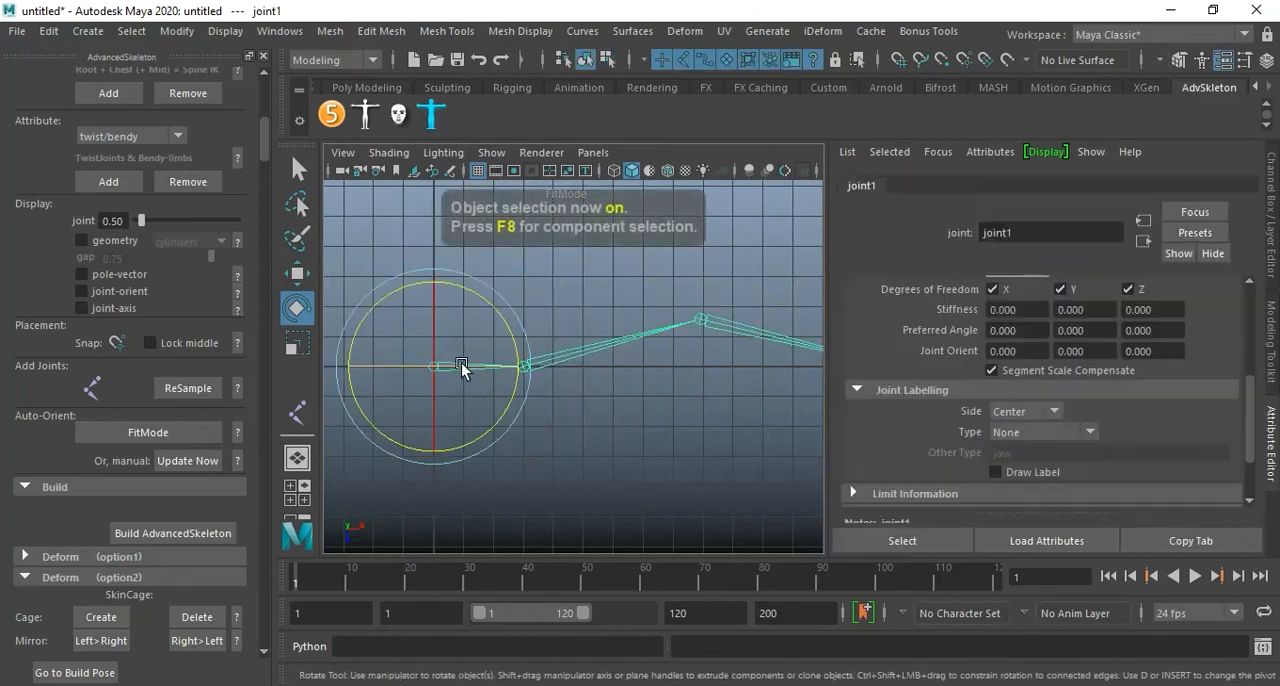
{"action": "left_click", "coordinate": [478, 380]}
Examine the chain's local rotation axes in component mode in the perspective view, and return to object selection with nothing selected.
{"action": "key", "text": "F8"}
{"action": "key", "text": "space"}
{"action": "key", "text": "space"}
{"action": "left_click_drag", "start_coordinate": [634, 340], "coordinate": [551, 372], "text": "alt"}
{"action": "middle_click_drag", "start_coordinate": [597, 378], "coordinate": [563, 374], "text": "alt"}
{"action": "scroll", "coordinate": [620, 412], "scroll_direction": "down", "scroll_amount": 1}
{"action": "middle_click_drag", "start_coordinate": [661, 403], "coordinate": [627, 391], "text": "alt"}
{"action": "mouse_move", "coordinate": [626, 389]}
{"action": "left_mouse_down", "text": "alt"}
{"action": "mouse_move", "coordinate": [717, 389]}
{"action": "mouse_move", "coordinate": [626, 406]}
{"action": "mouse_move", "coordinate": [718, 414]}
{"action": "mouse_move", "coordinate": [657, 417]}
{"action": "mouse_move", "coordinate": [680, 409]}
{"action": "mouse_move", "coordinate": [642, 401]}
{"action": "left_mouse_up", "text": "alt"}
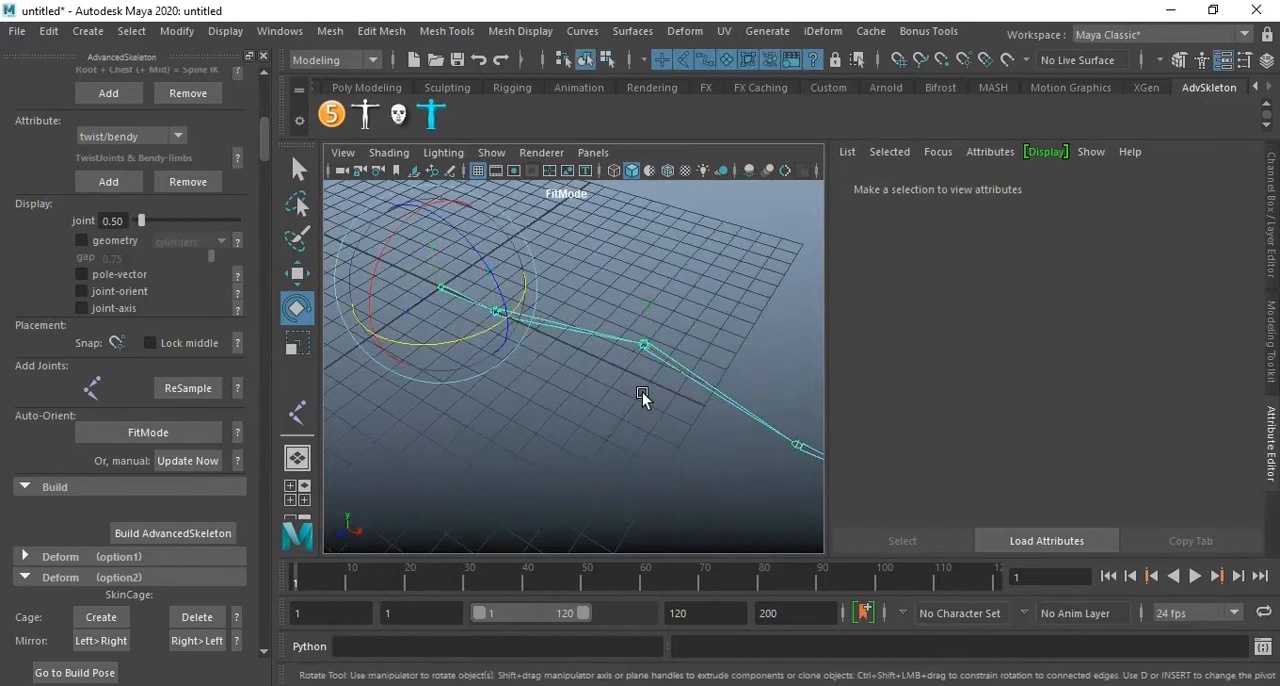
{"action": "key", "text": "F8"}
{"action": "left_click", "coordinate": [590, 411]}
{"action": "left_click_drag", "start_coordinate": [555, 400], "coordinate": [613, 394], "text": "alt"}
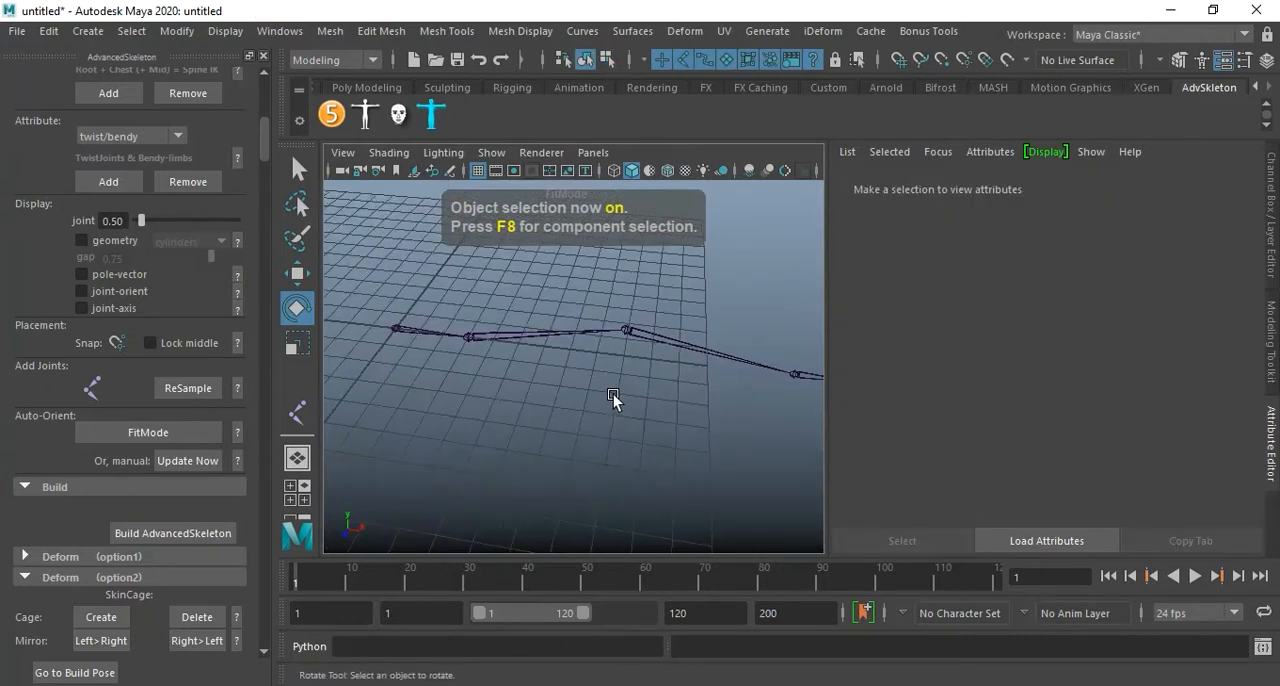
Enable Multisampling Anti-aliasing in the Viewport 2.0 renderer settings and close the settings.
{"action": "left_click", "coordinate": [522, 153]}
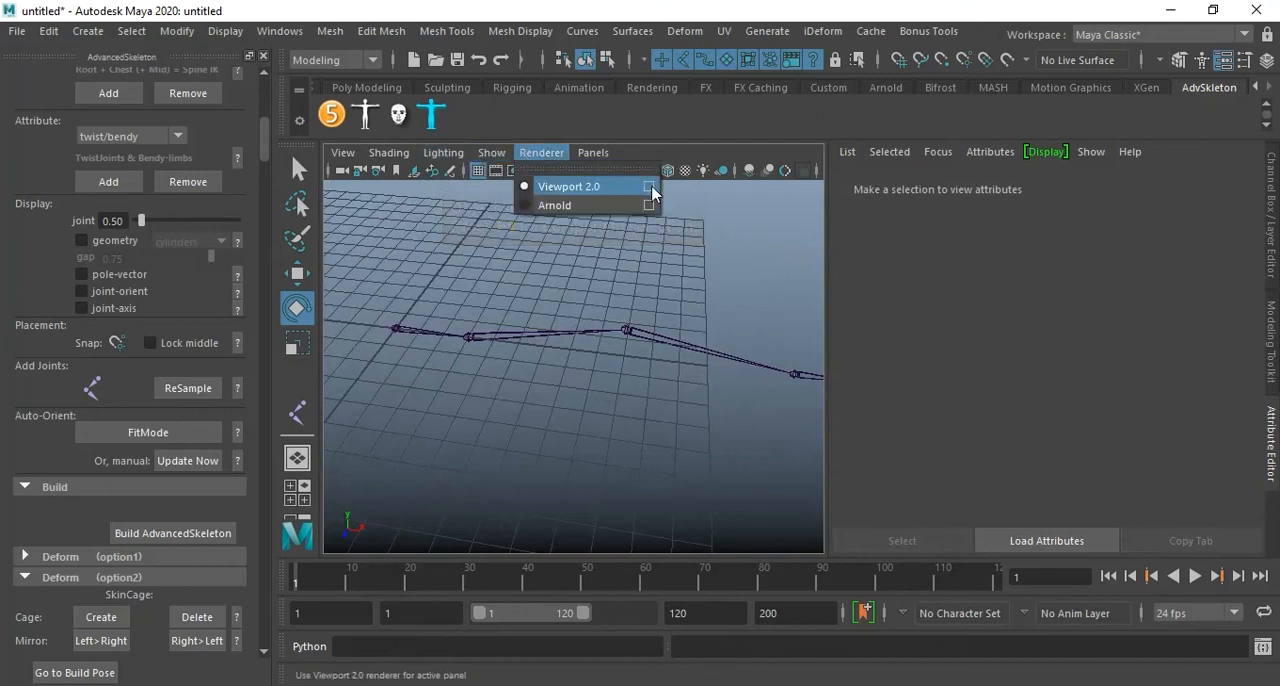
{"action": "left_click", "coordinate": [655, 190]}
{"action": "scroll", "coordinate": [1061, 321], "scroll_direction": "down", "scroll_amount": 5}
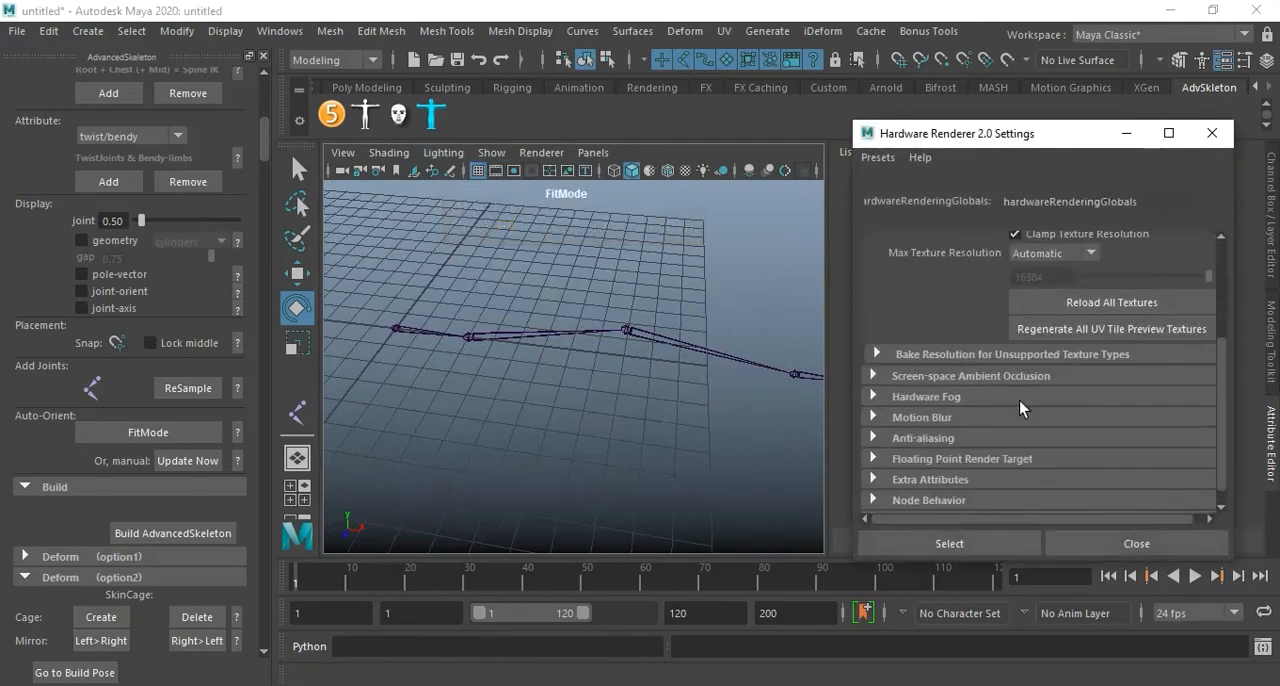
{"action": "left_click", "coordinate": [930, 438]}
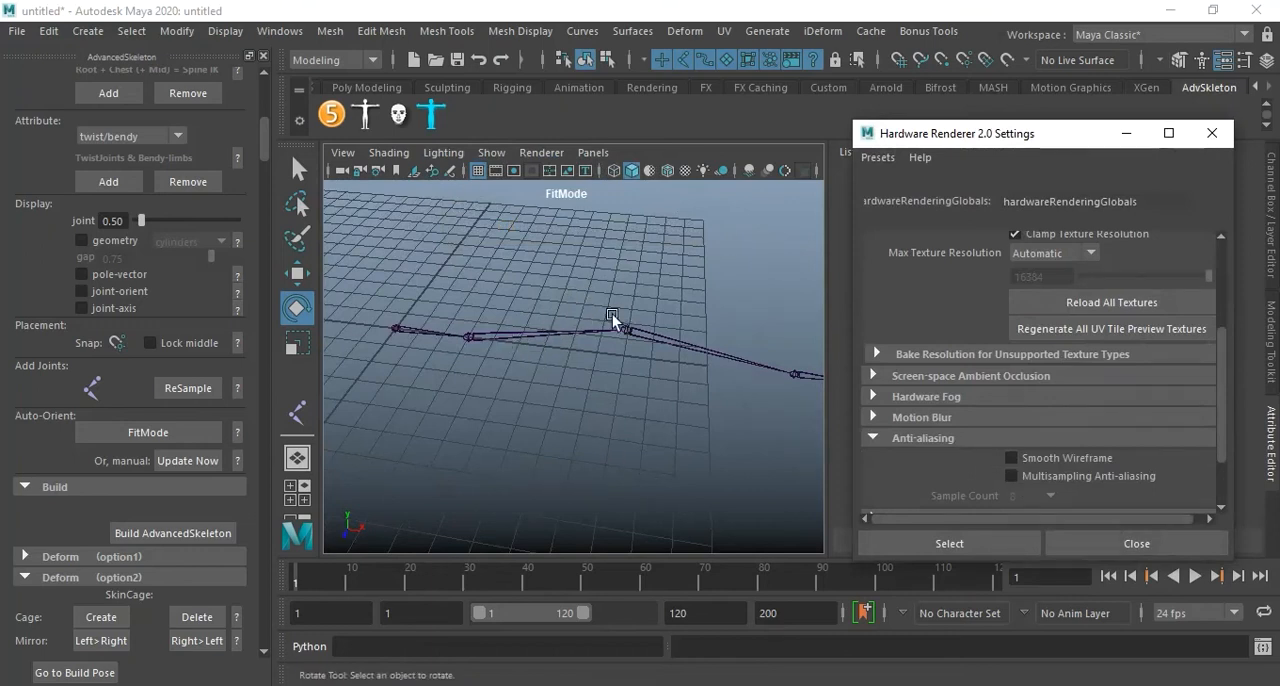
{"action": "left_click", "coordinate": [1012, 476]}
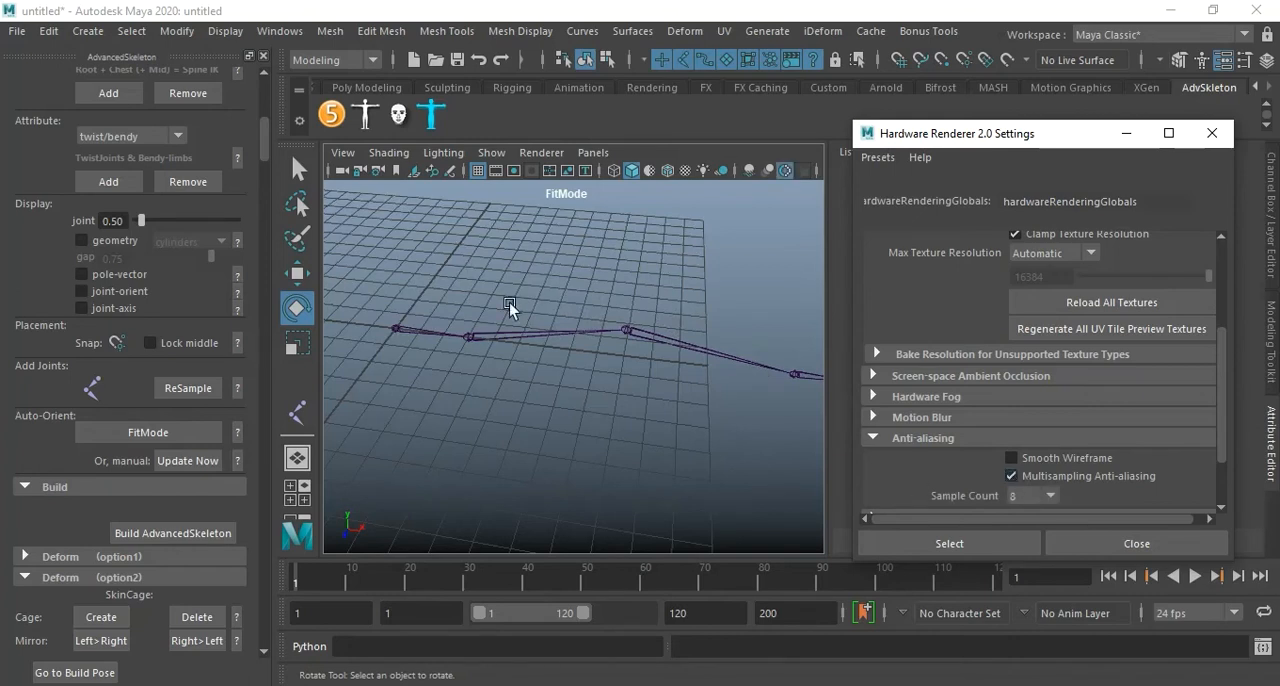
{"action": "left_click", "coordinate": [1120, 544]}
Show the Rigging shelf and add the Root IK-Label to the chain's root joint.
{"action": "left_click_drag", "start_coordinate": [592, 356], "coordinate": [575, 335], "text": "alt"}
{"action": "middle_click_drag", "start_coordinate": [582, 336], "coordinate": [556, 334], "text": "alt"}
{"action": "left_click_drag", "start_coordinate": [588, 342], "coordinate": [564, 366], "text": "alt"}
{"action": "right_click_drag", "start_coordinate": [564, 366], "coordinate": [624, 379], "text": "alt"}
{"action": "middle_click_drag", "start_coordinate": [624, 379], "coordinate": [646, 399], "text": "alt"}
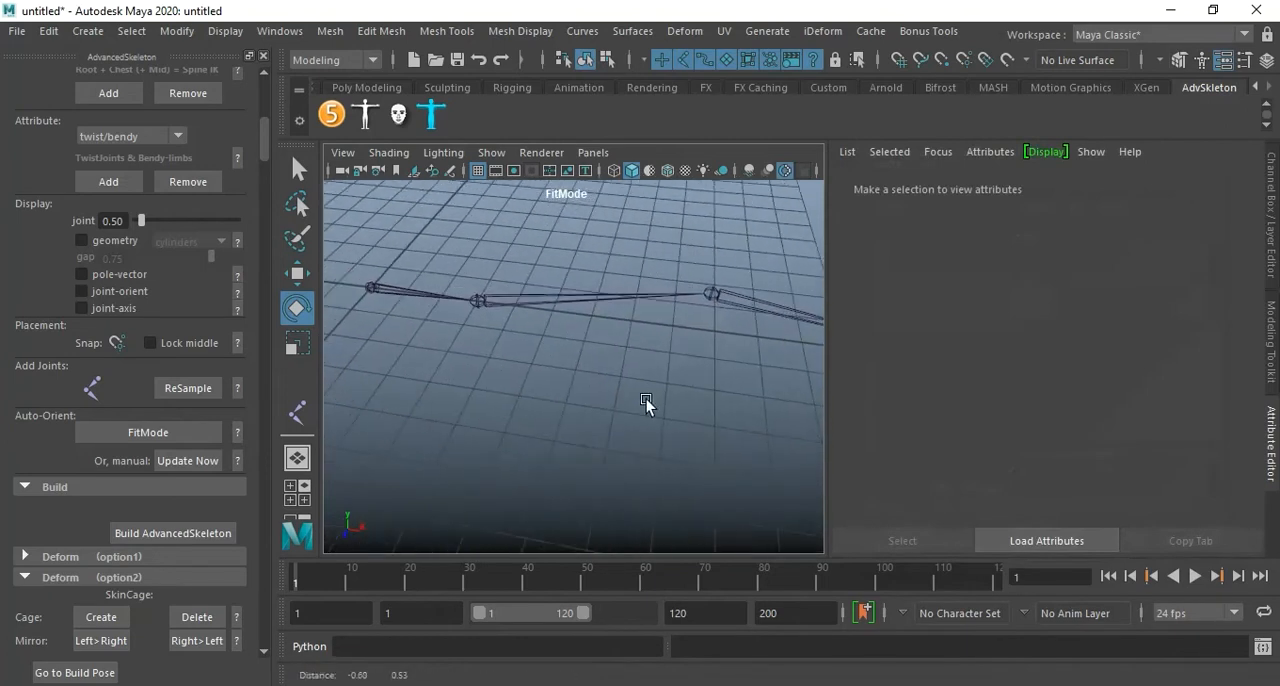
{"action": "left_click", "coordinate": [422, 301]}
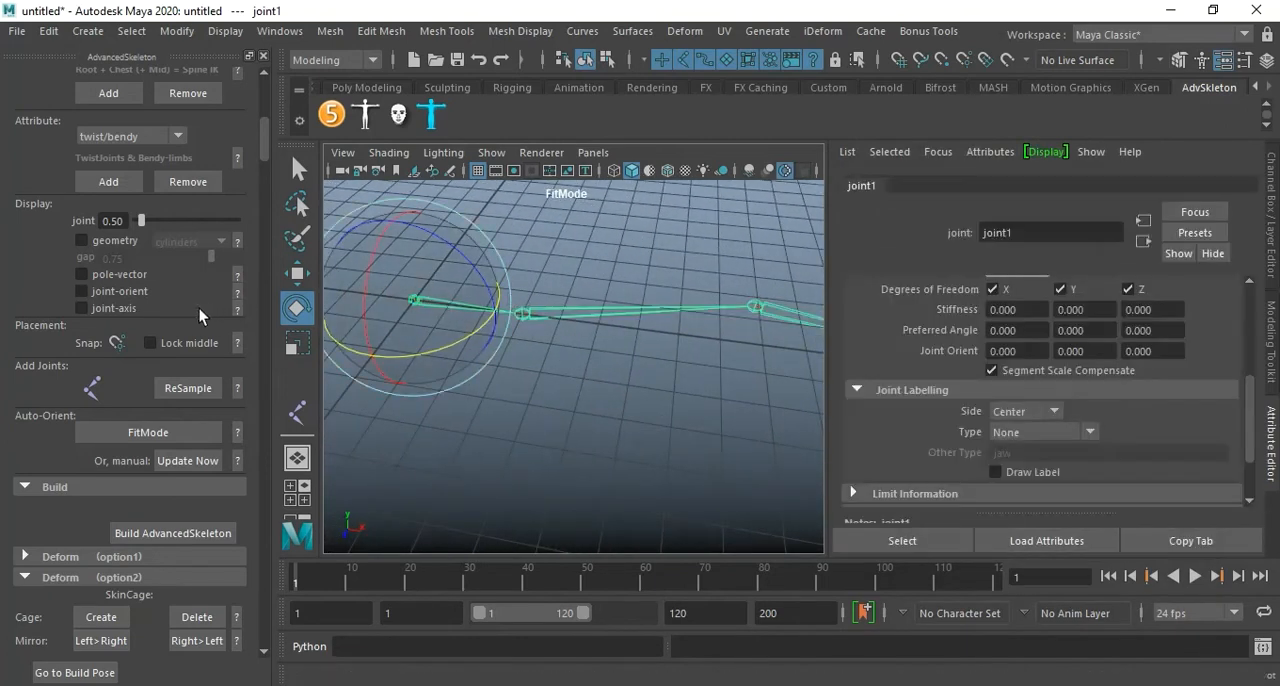
{"action": "scroll", "coordinate": [178, 302], "scroll_direction": "up", "scroll_amount": 2}
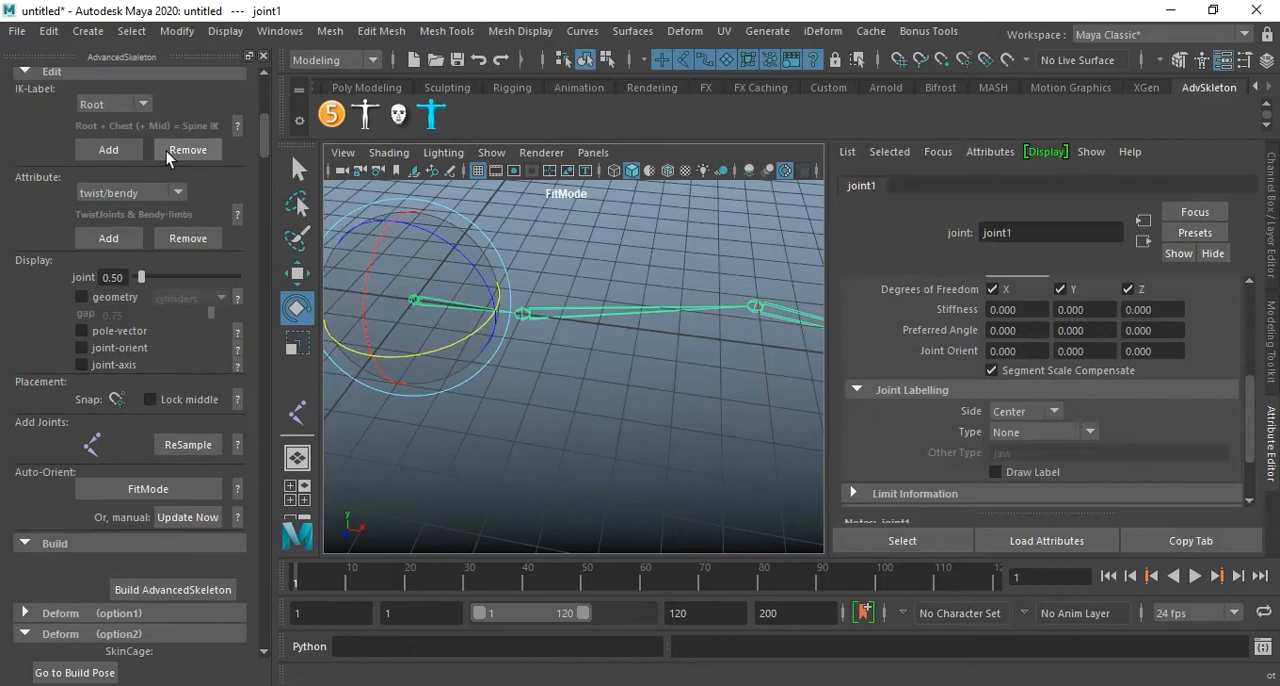
{"action": "left_click", "coordinate": [89, 150]}
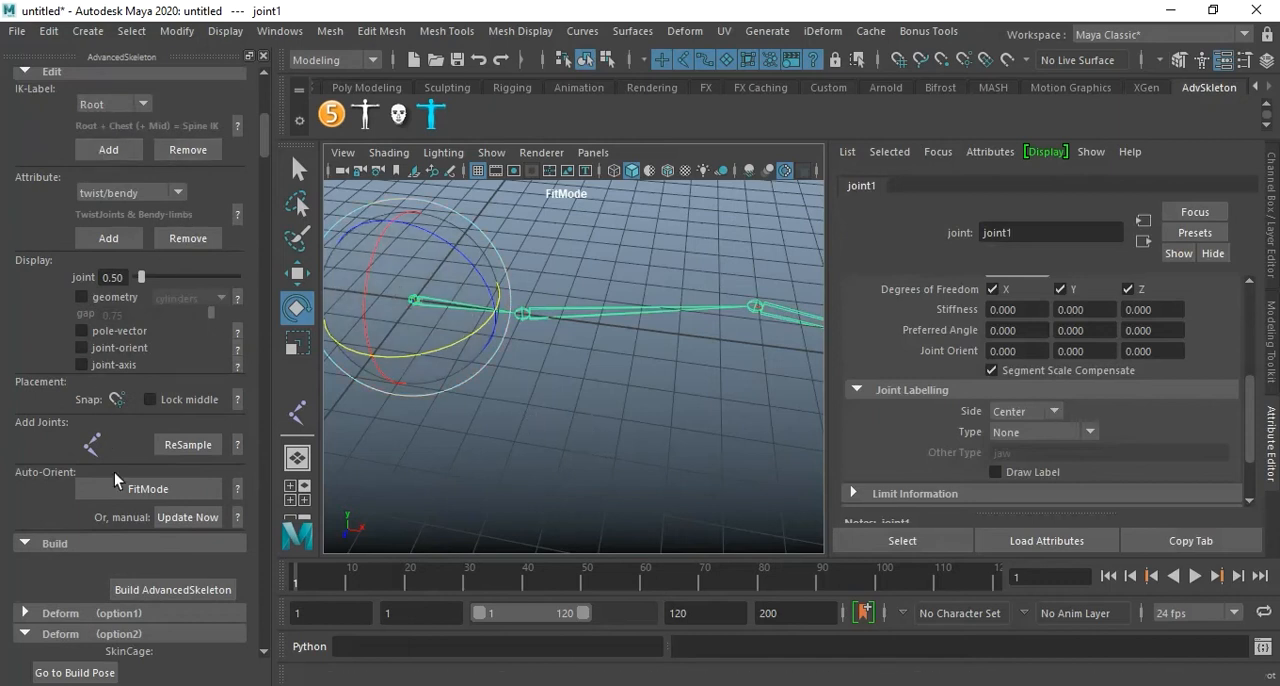
{"action": "left_click", "coordinate": [512, 88]}
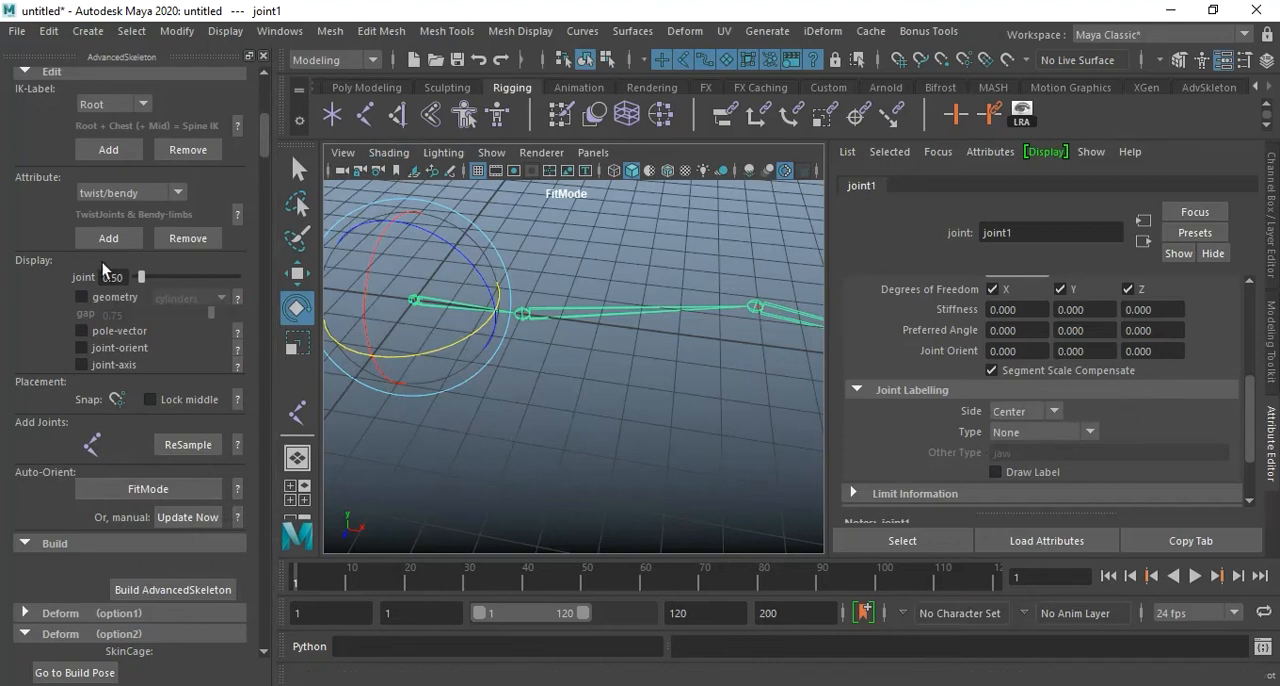
{"action": "left_click", "coordinate": [106, 151]}
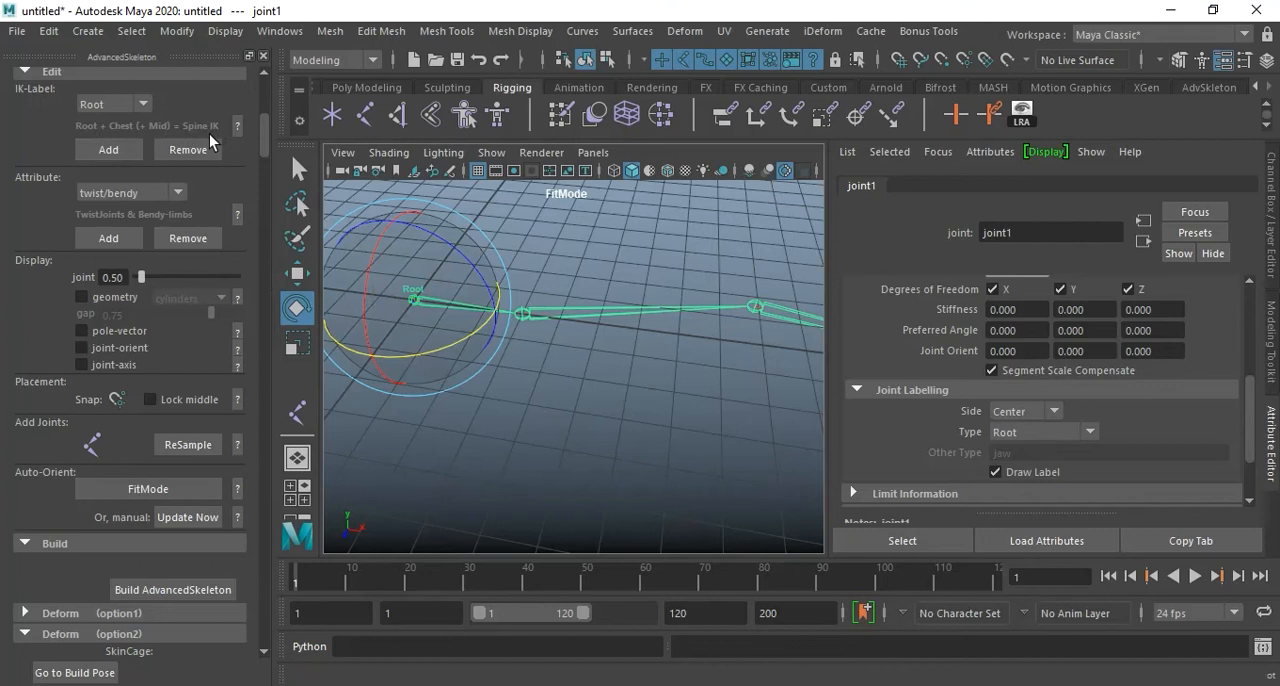
Add the Shoulder IK-Label to the second joint of the chain, right after the root.
{"action": "left_click", "coordinate": [535, 371]}
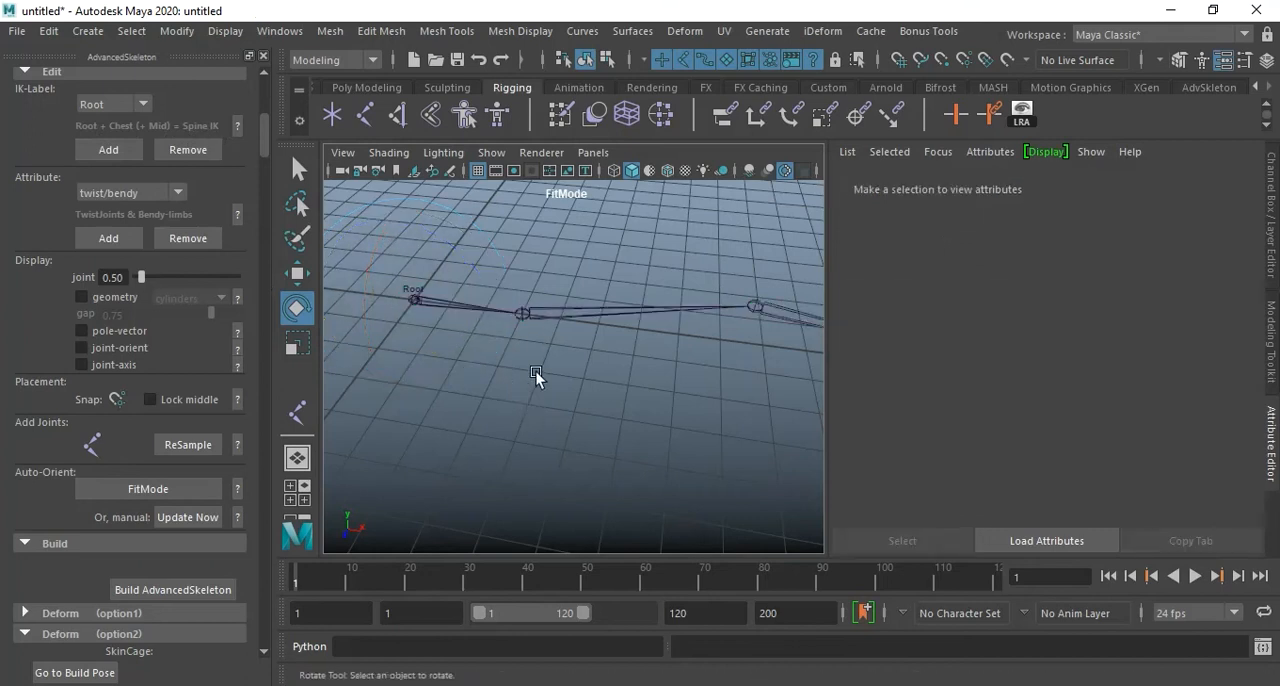
{"action": "left_click", "coordinate": [527, 318]}
{"action": "left_click", "coordinate": [112, 104]}
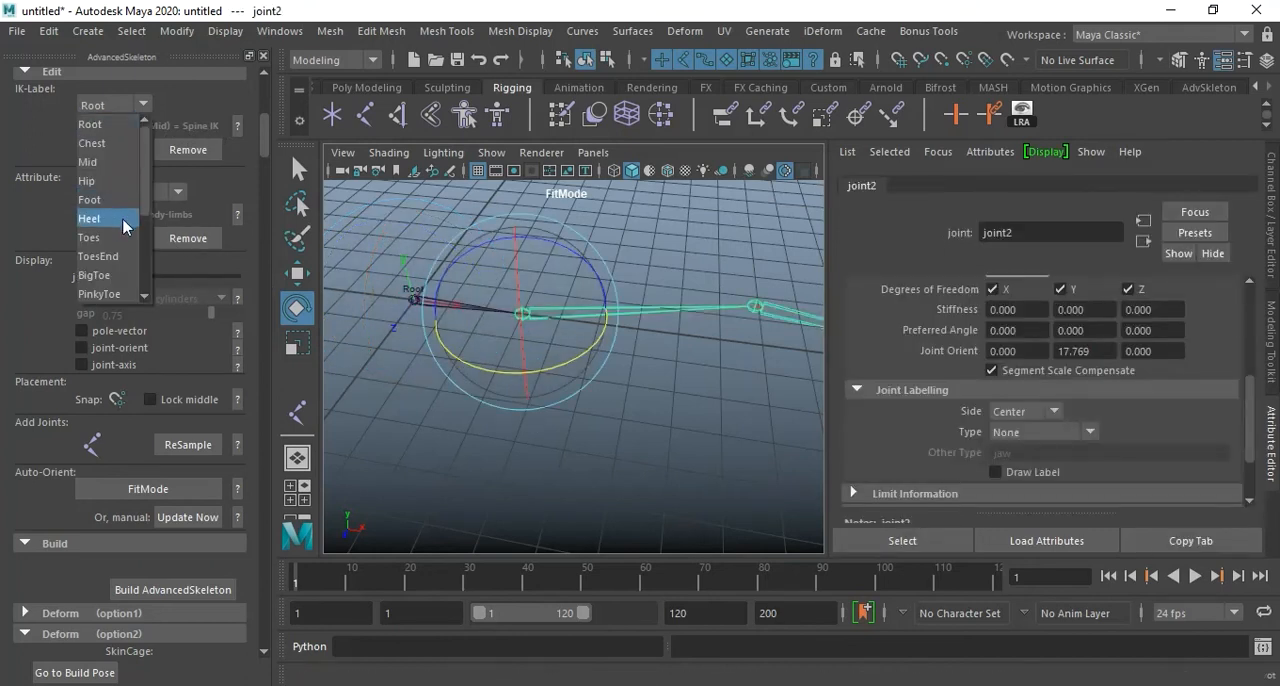
{"action": "scroll", "coordinate": [112, 245], "scroll_direction": "down", "scroll_amount": 2}
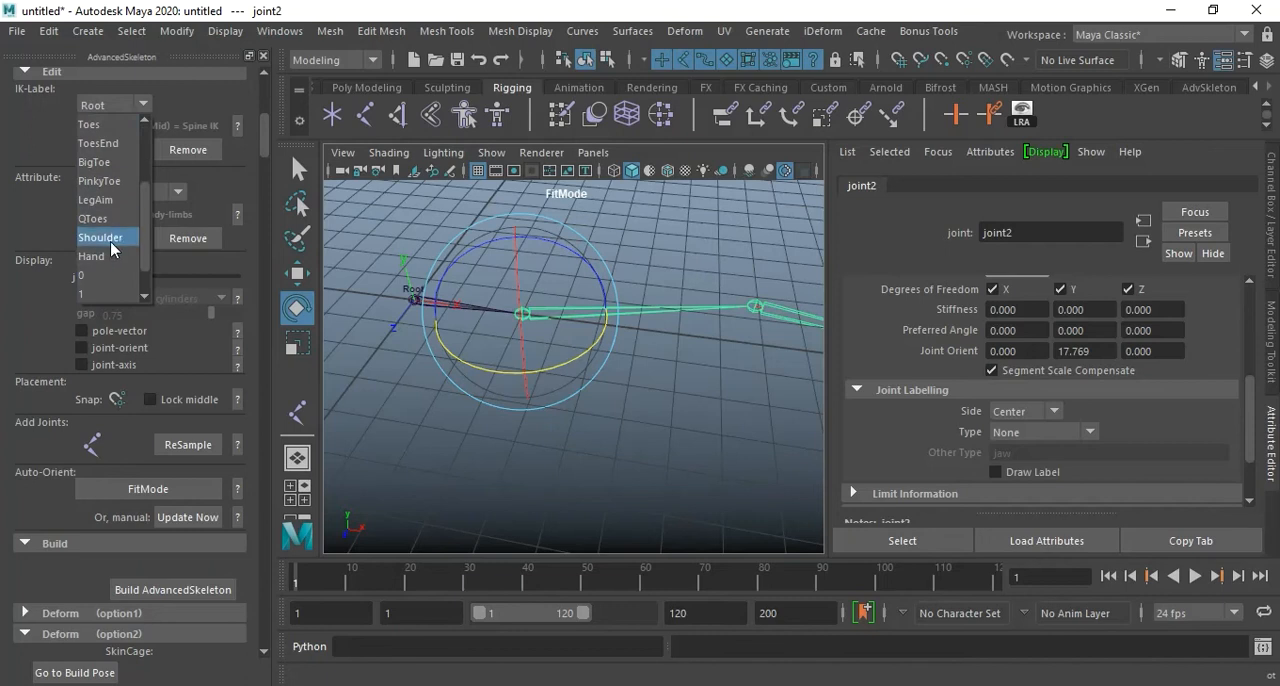
{"action": "left_click", "coordinate": [110, 238]}
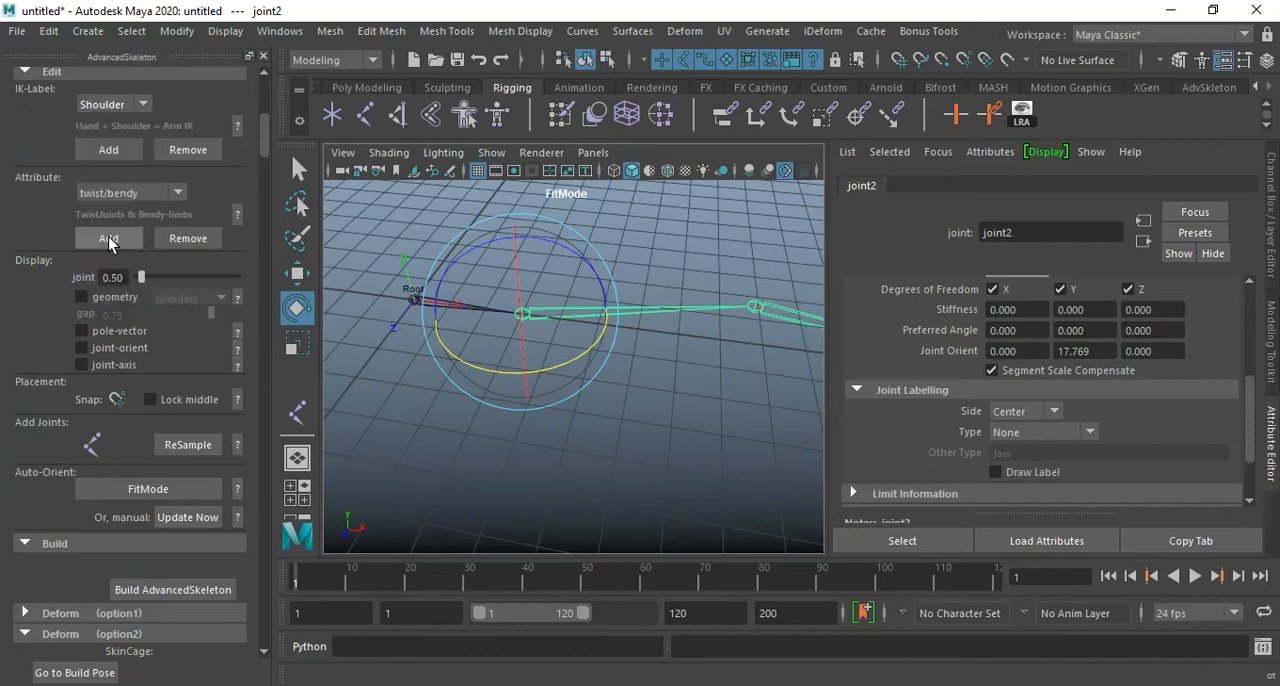
{"action": "left_click", "coordinate": [118, 155]}
Add the Hand IK-Label to the fourth joint of the chain and clear the selection.
{"action": "left_click_drag", "start_coordinate": [680, 377], "coordinate": [710, 393], "text": "alt"}
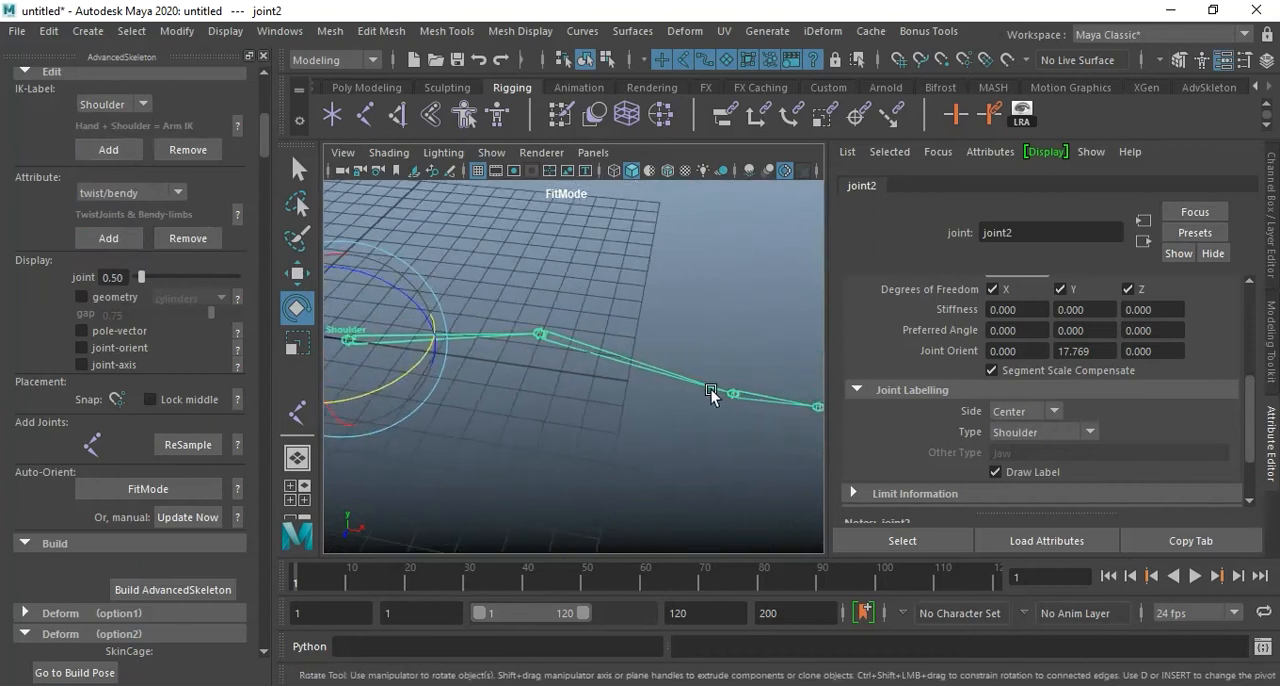
{"action": "left_click", "coordinate": [735, 394]}
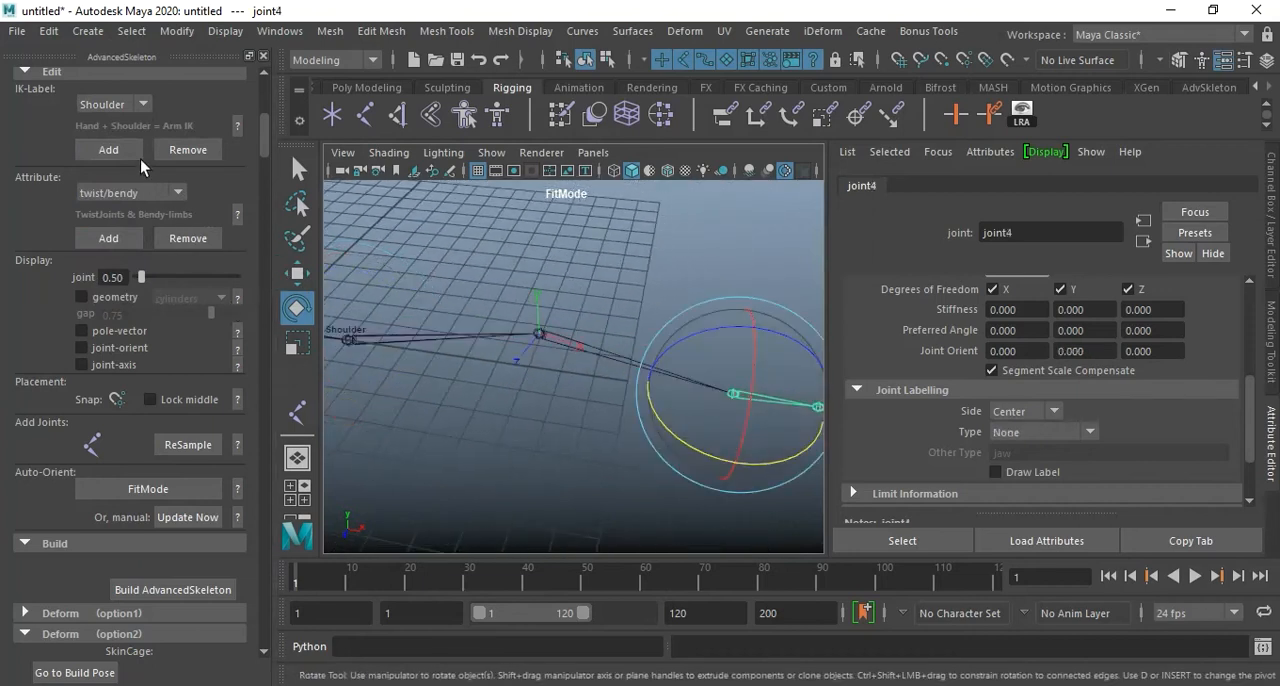
{"action": "left_click", "coordinate": [132, 105]}
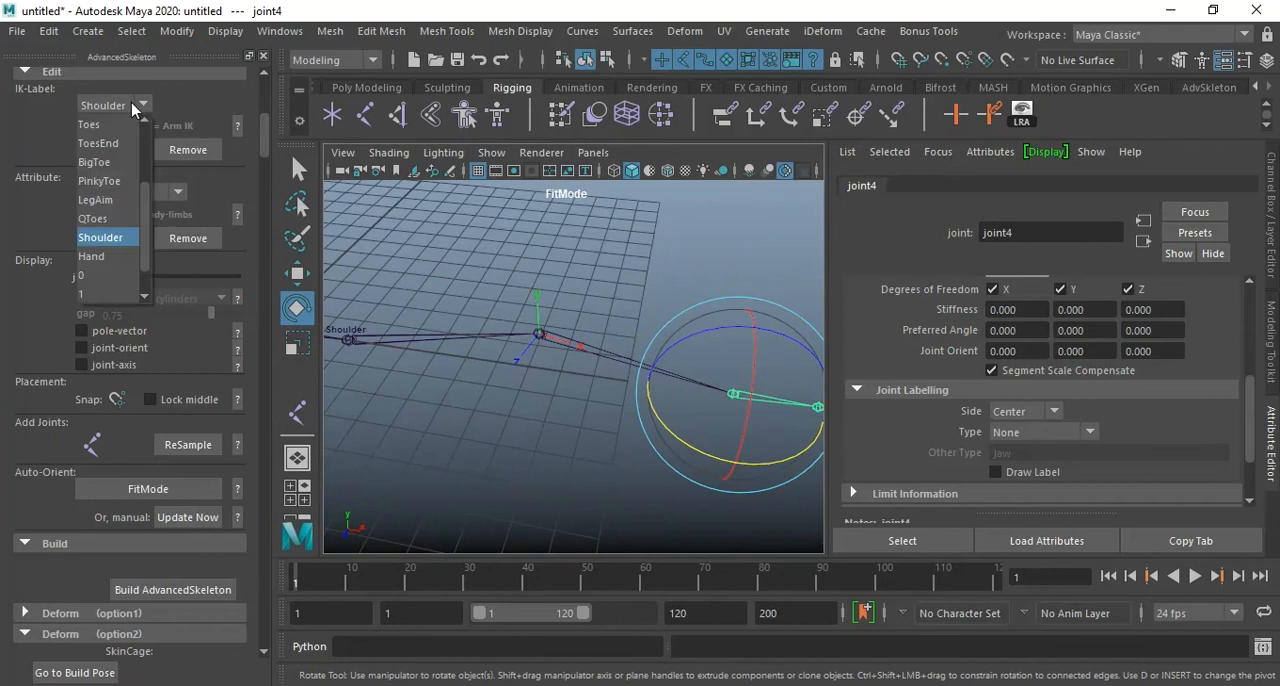
{"action": "left_click", "coordinate": [131, 103]}
{"action": "left_click", "coordinate": [130, 101]}
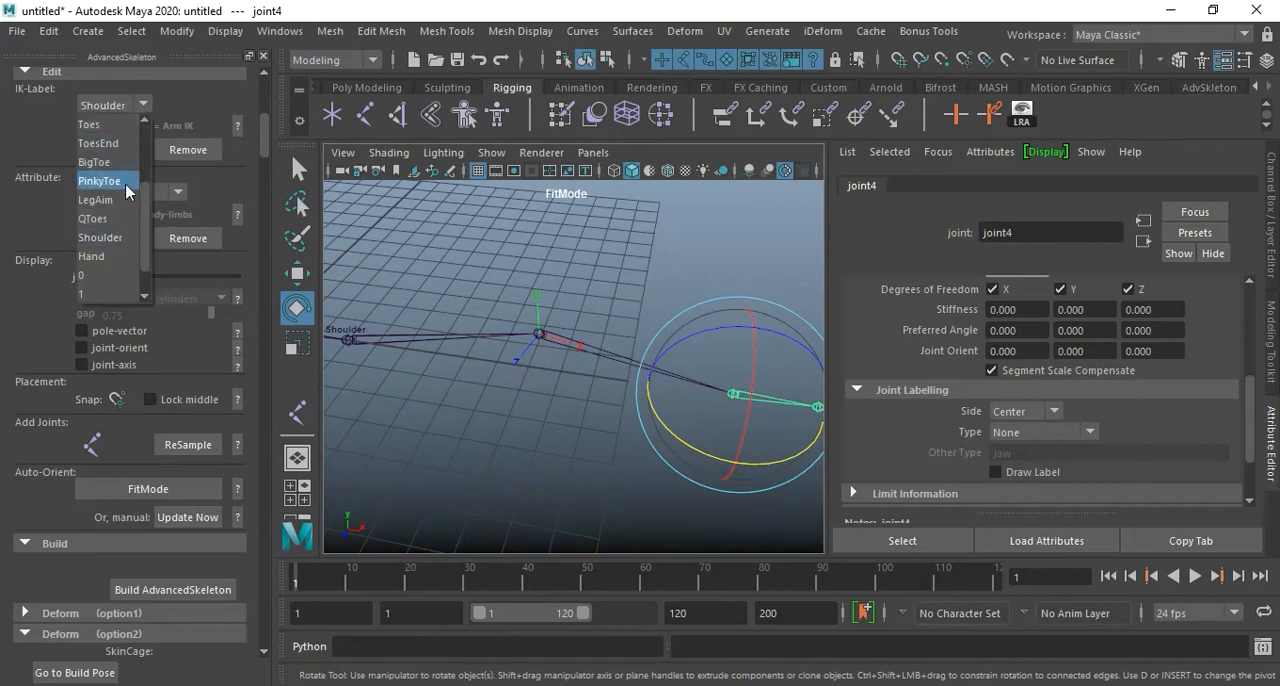
{"action": "left_click", "coordinate": [119, 255]}
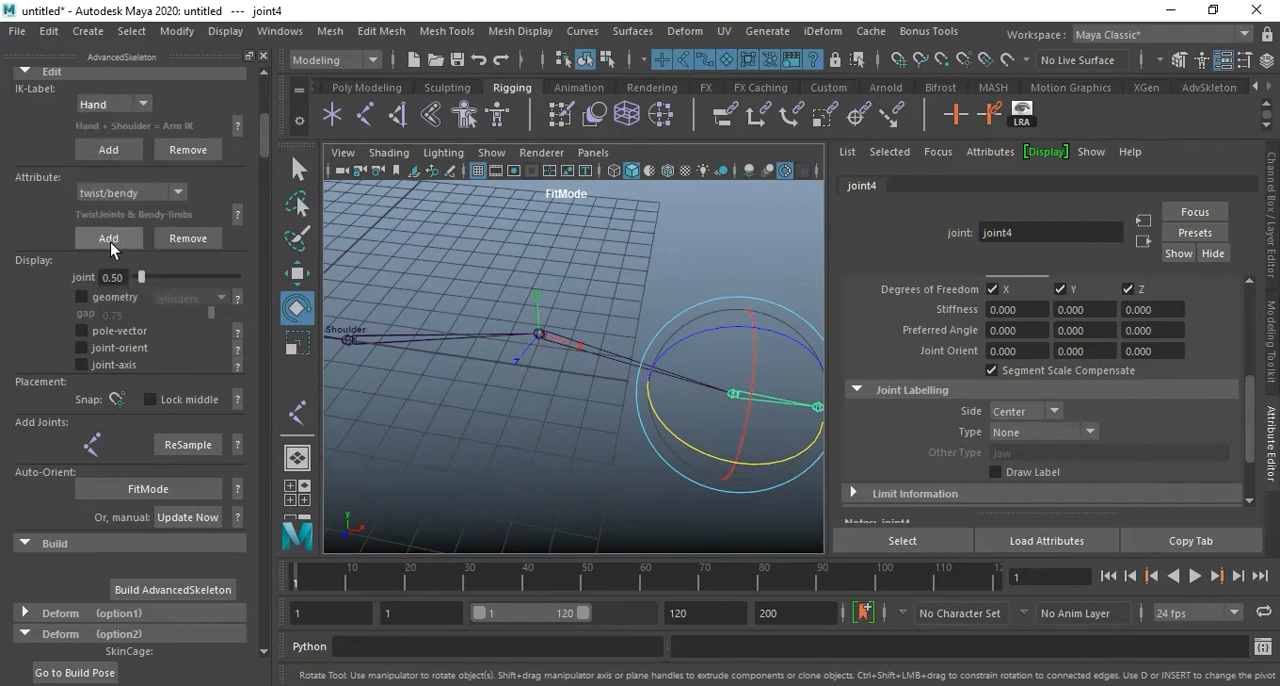
{"action": "left_click", "coordinate": [118, 150]}
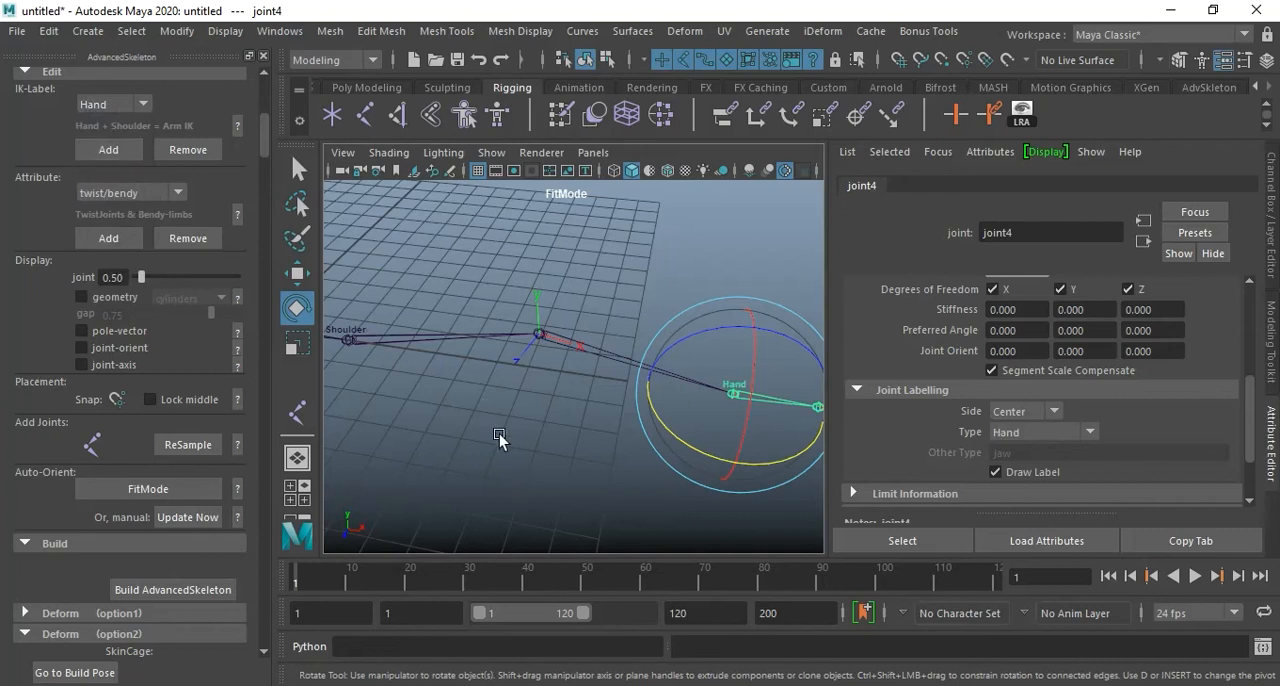
{"action": "left_click", "coordinate": [493, 408]}
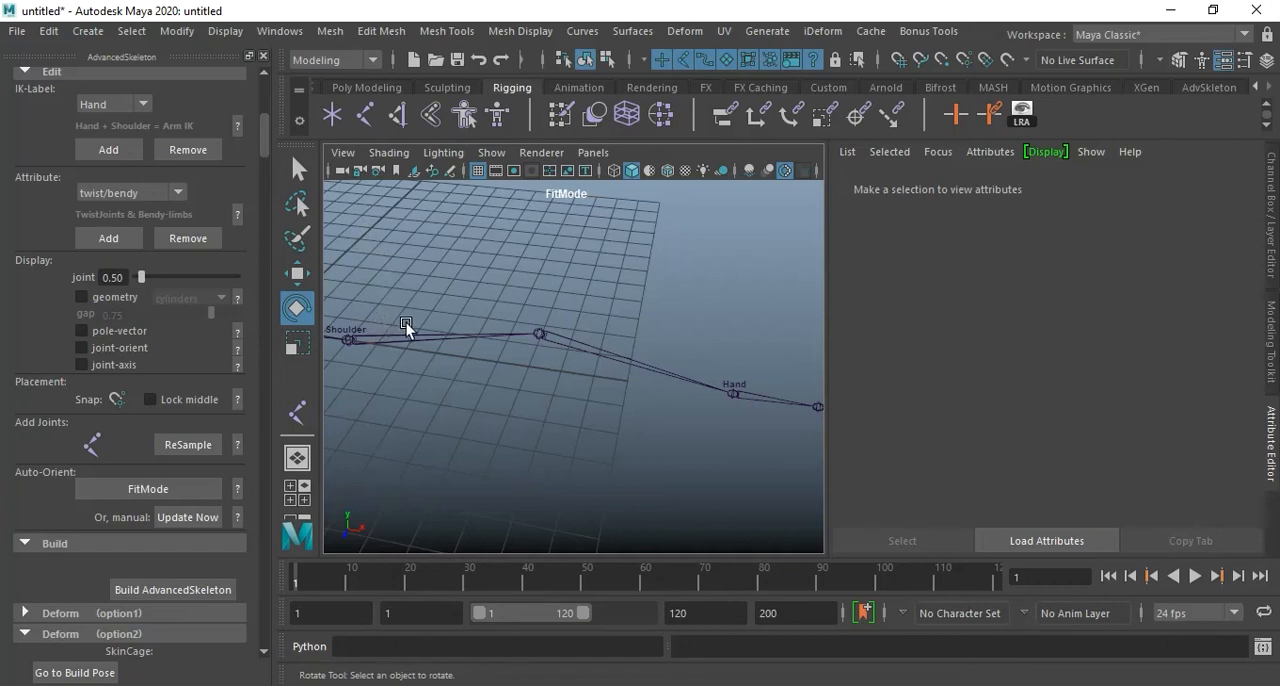
Try to add the twist/bendy attribute to the Shoulder joint and the joint following it, and clear the selection.
{"action": "left_click_drag", "start_coordinate": [491, 392], "coordinate": [481, 363], "text": "alt"}
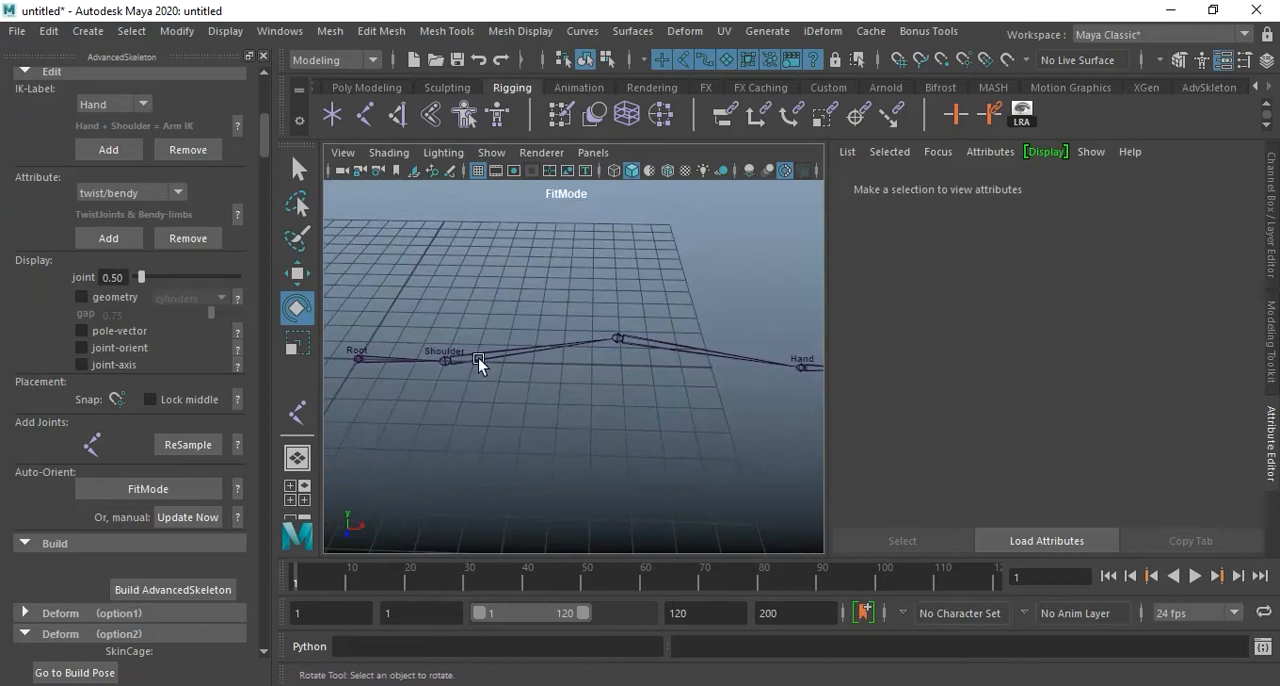
{"action": "left_click", "coordinate": [474, 355]}
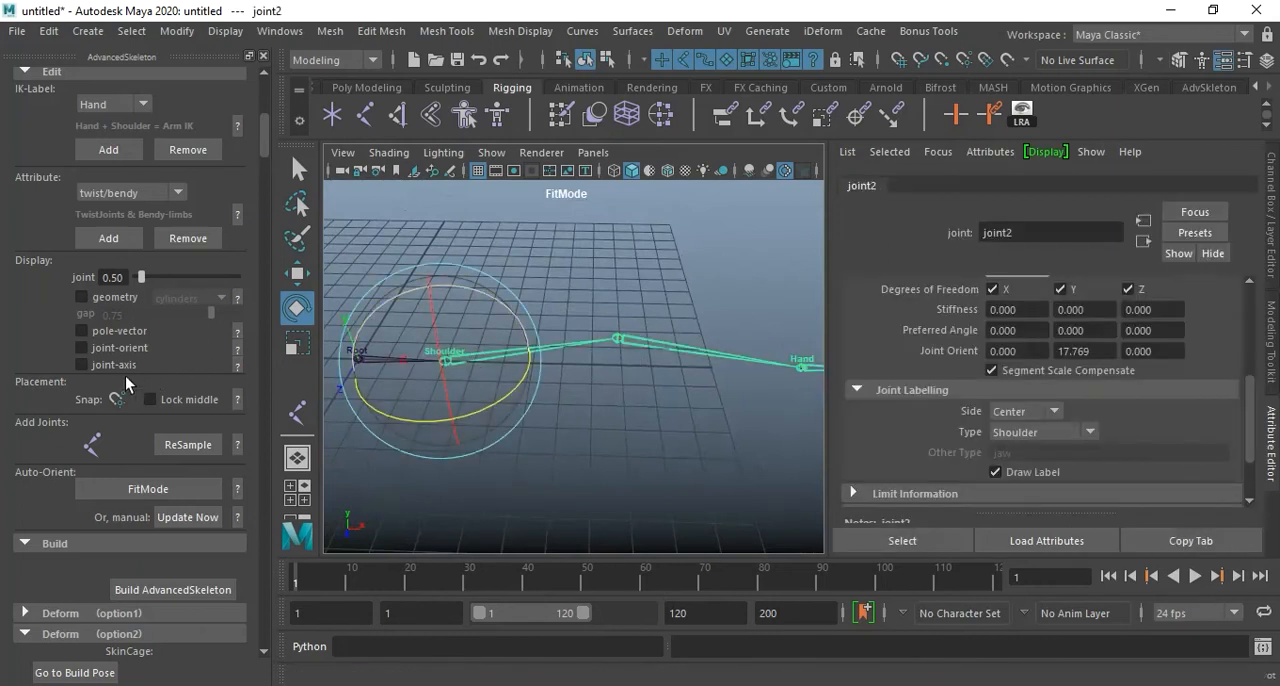
{"action": "left_click", "coordinate": [107, 194]}
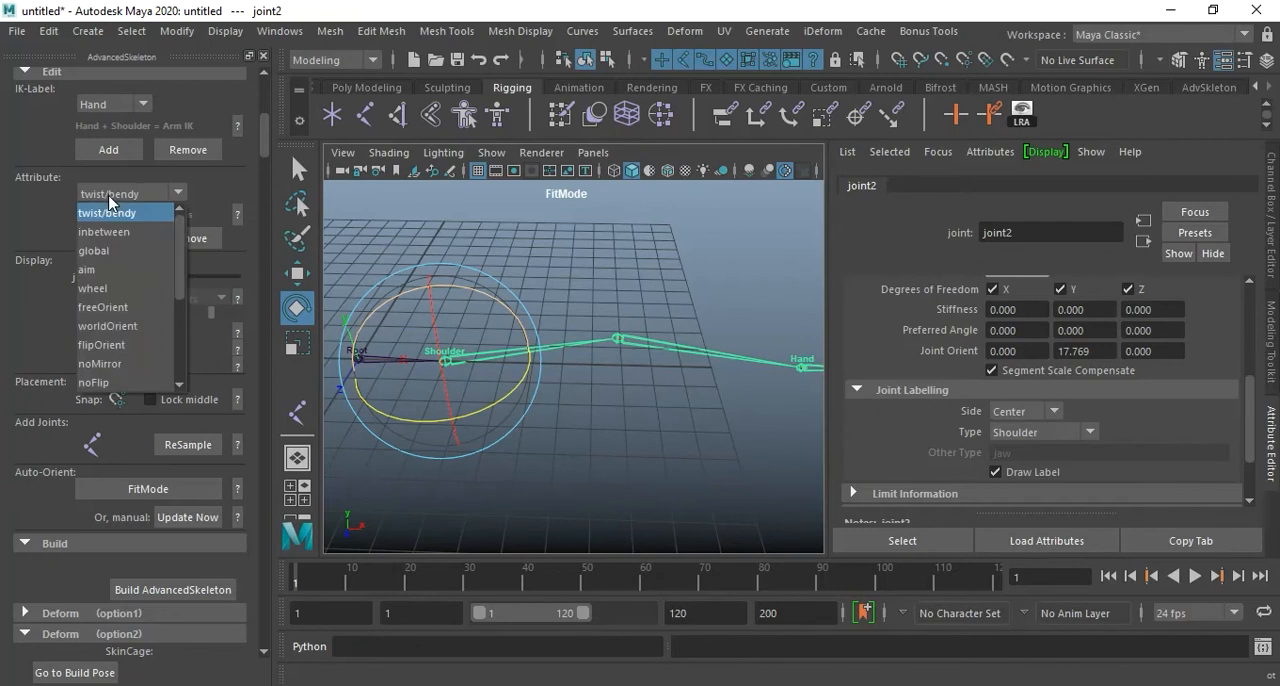
{"action": "left_click", "coordinate": [121, 194]}
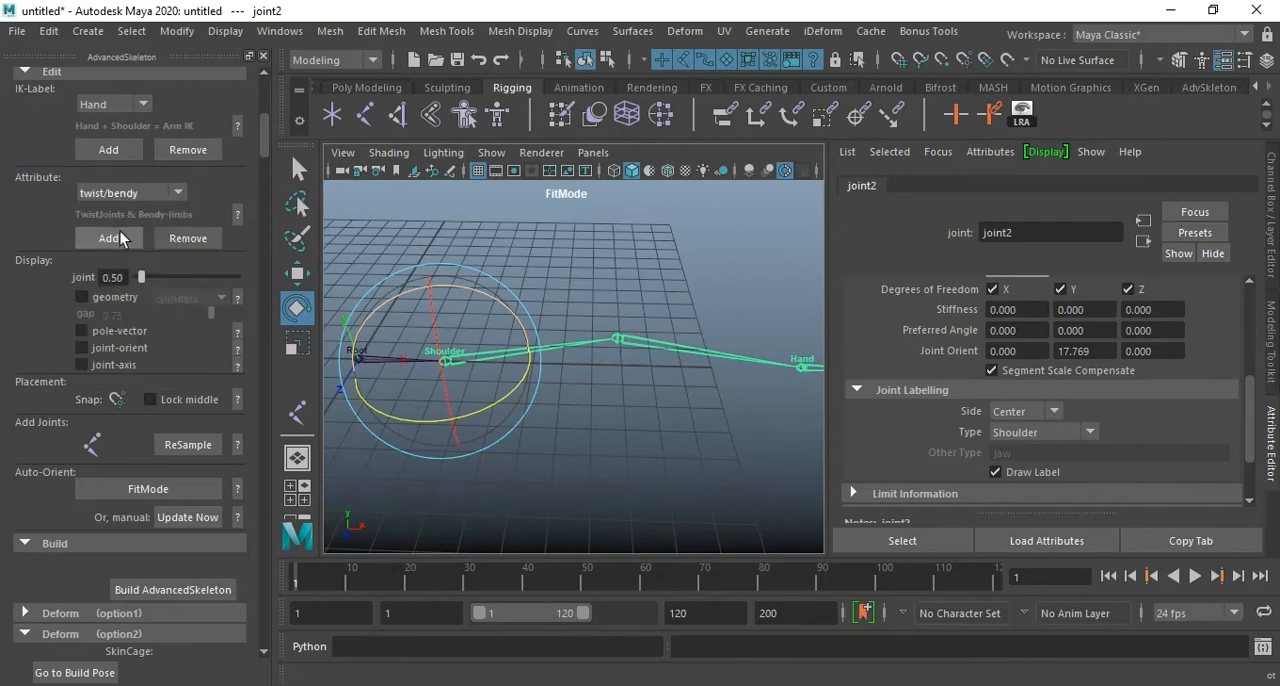
{"action": "left_click", "coordinate": [114, 237]}
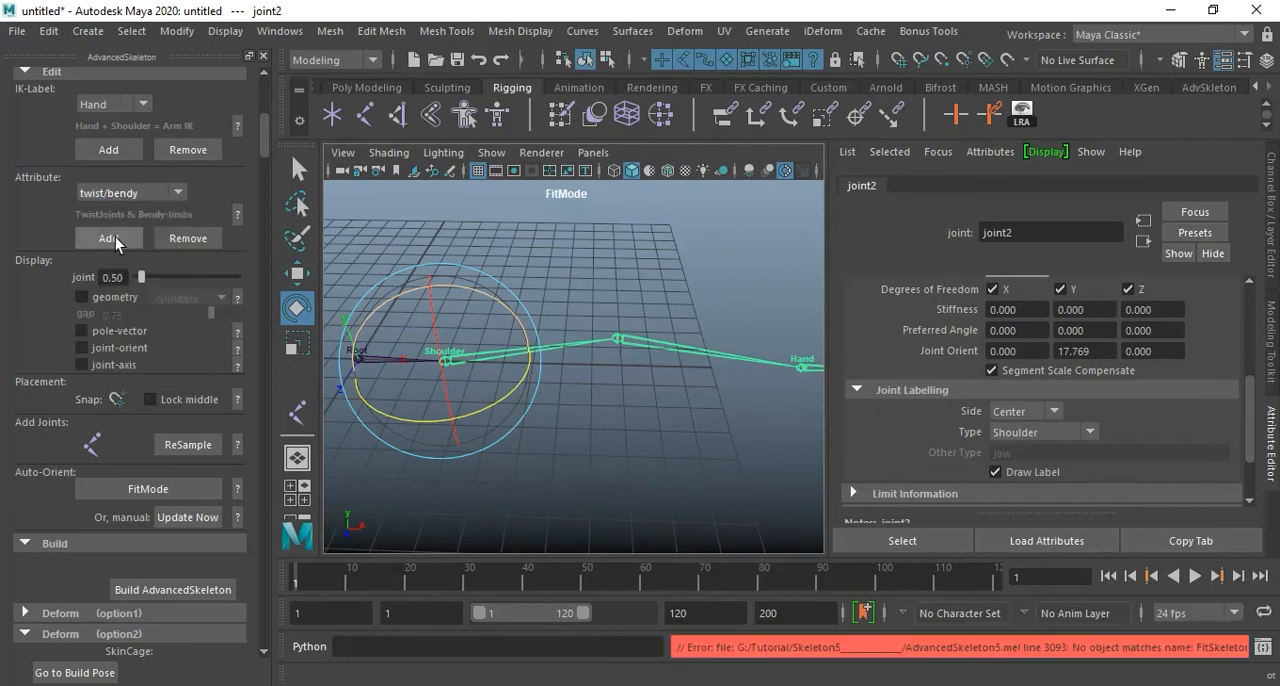
{"action": "left_click", "coordinate": [647, 344]}
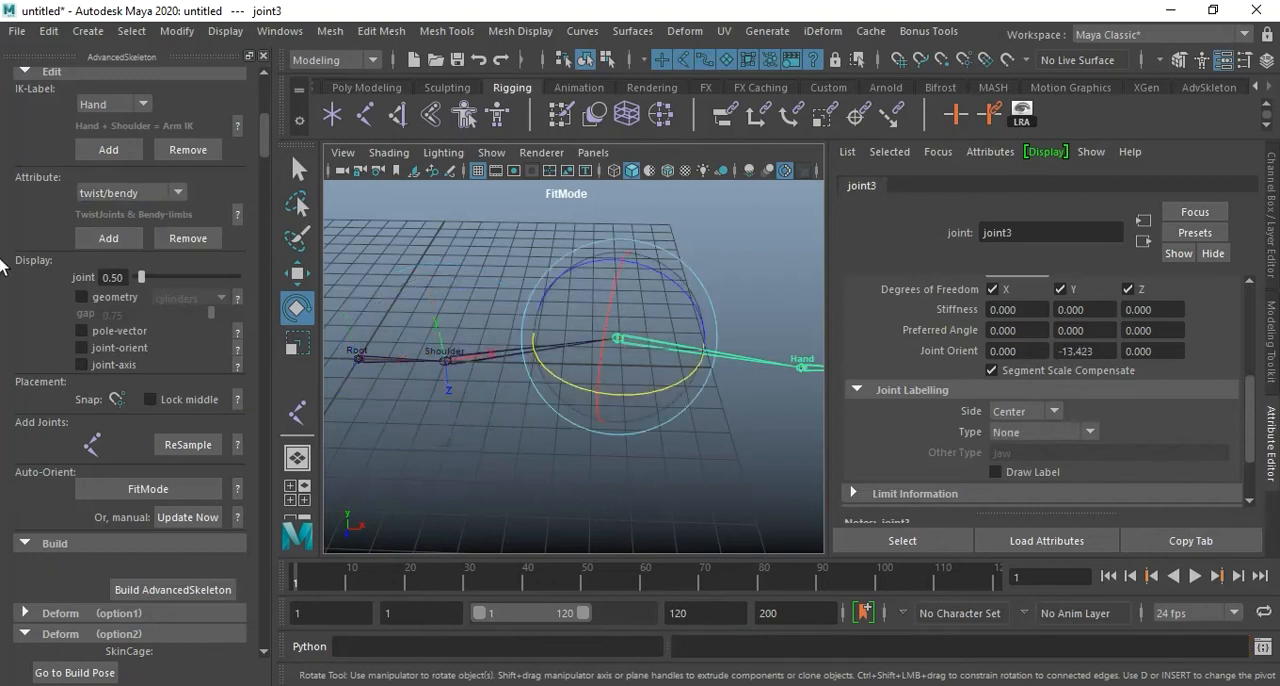
{"action": "left_click", "coordinate": [108, 237]}
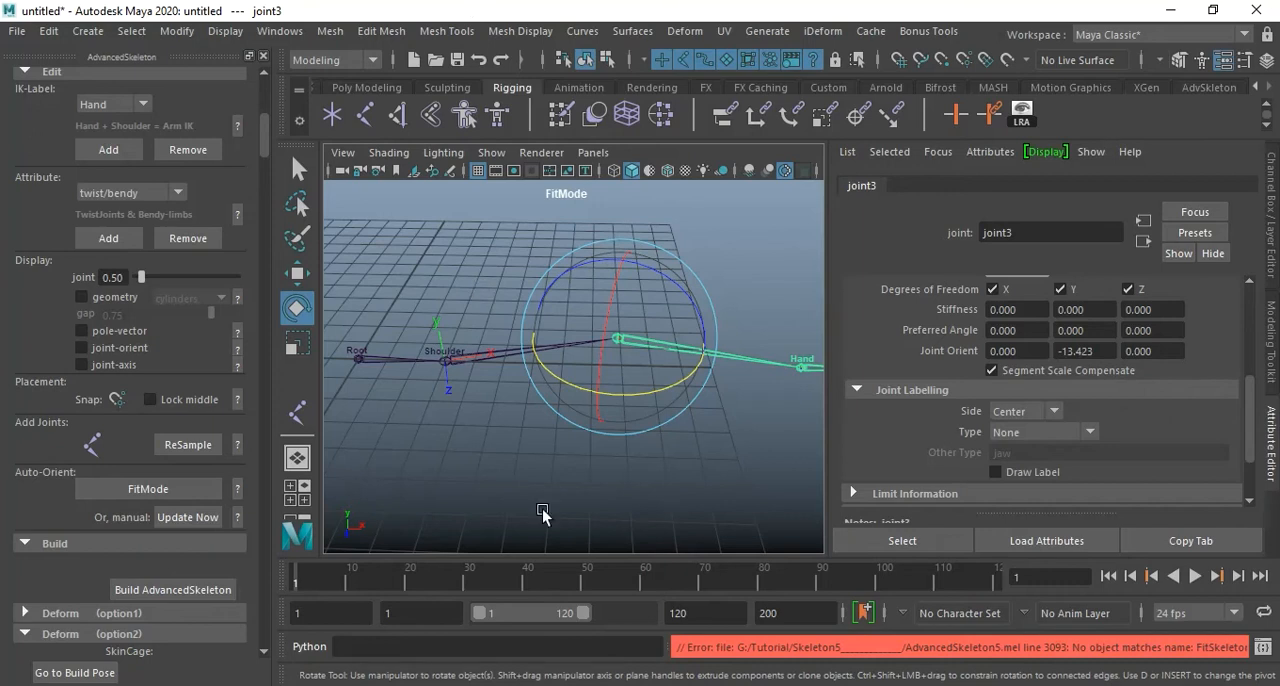
{"action": "left_click", "coordinate": [459, 356]}
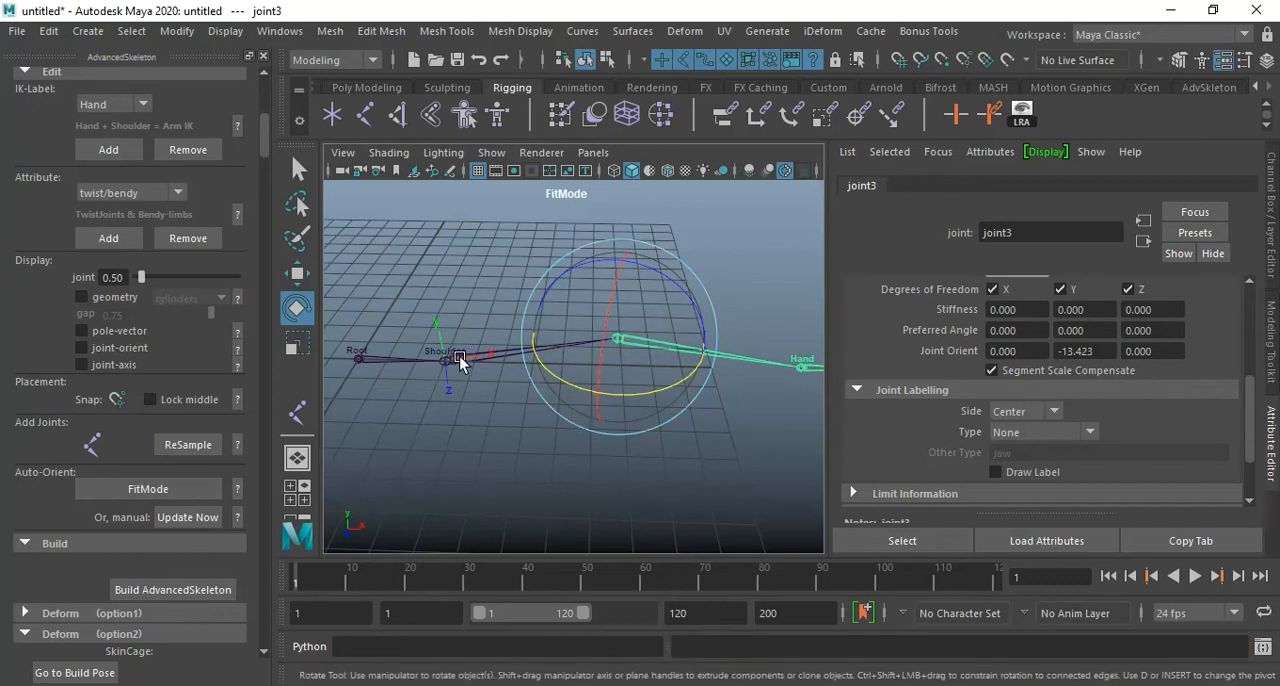
{"action": "left_click", "coordinate": [592, 445]}
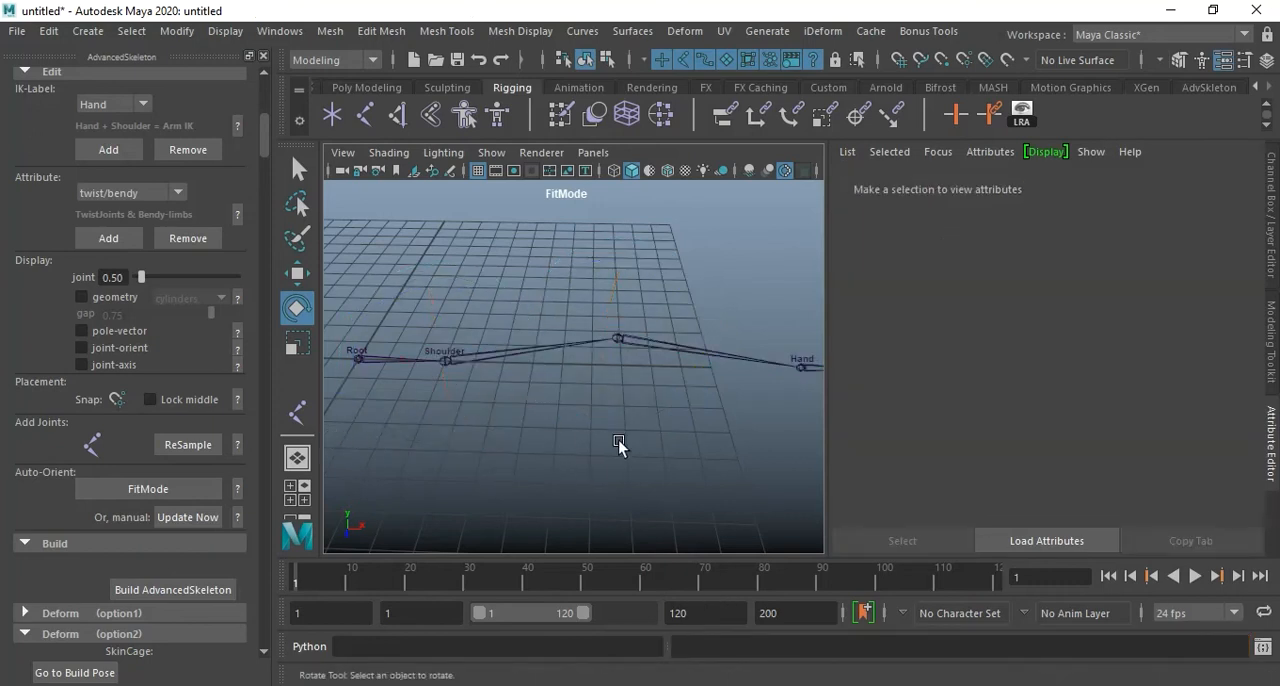
Review the available joint attribute types and read the help page on Twist/Bendy and Inbetween attributes, and close it.
{"action": "mouse_move", "coordinate": [648, 415]}
{"action": "left_mouse_down", "text": "alt"}
{"action": "mouse_move", "coordinate": [597, 423]}
{"action": "mouse_move", "coordinate": [648, 412]}
{"action": "mouse_move", "coordinate": [589, 389]}
{"action": "mouse_move", "coordinate": [623, 409]}
{"action": "mouse_move", "coordinate": [609, 400]}
{"action": "mouse_move", "coordinate": [650, 402]}
{"action": "left_mouse_up", "text": "alt"}
{"action": "left_click", "coordinate": [170, 193]}
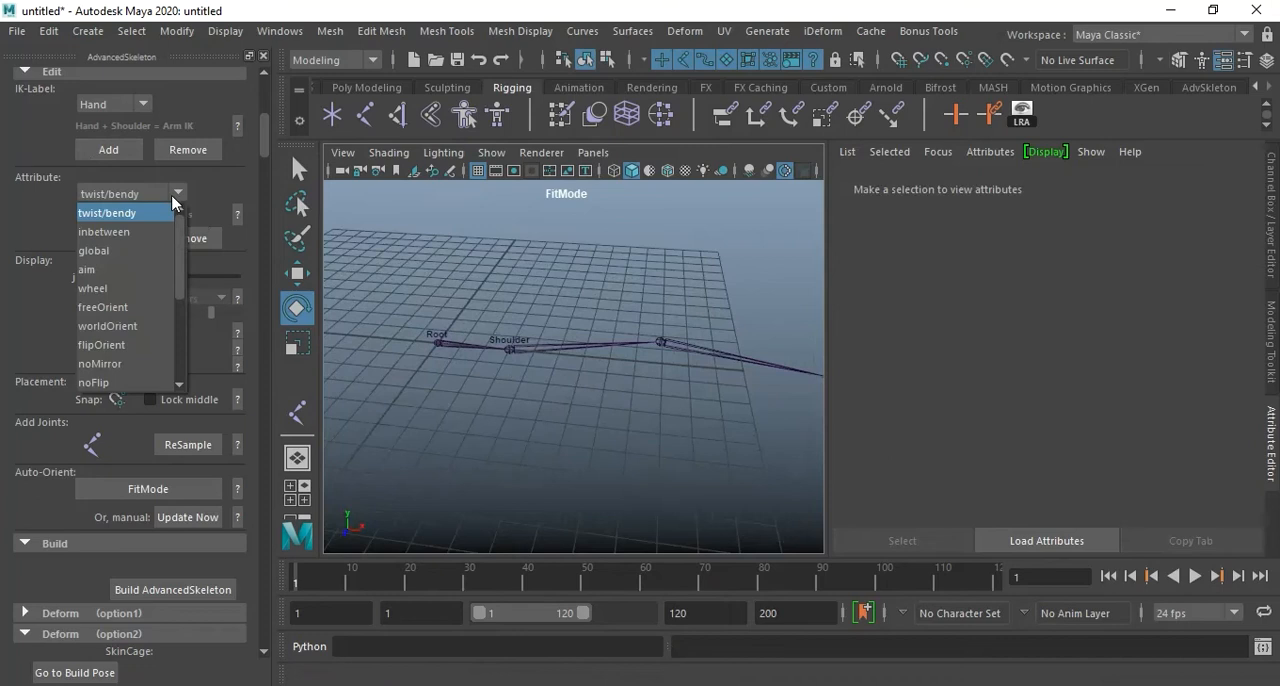
{"action": "scroll", "coordinate": [148, 370], "scroll_direction": "down", "scroll_amount": 3}
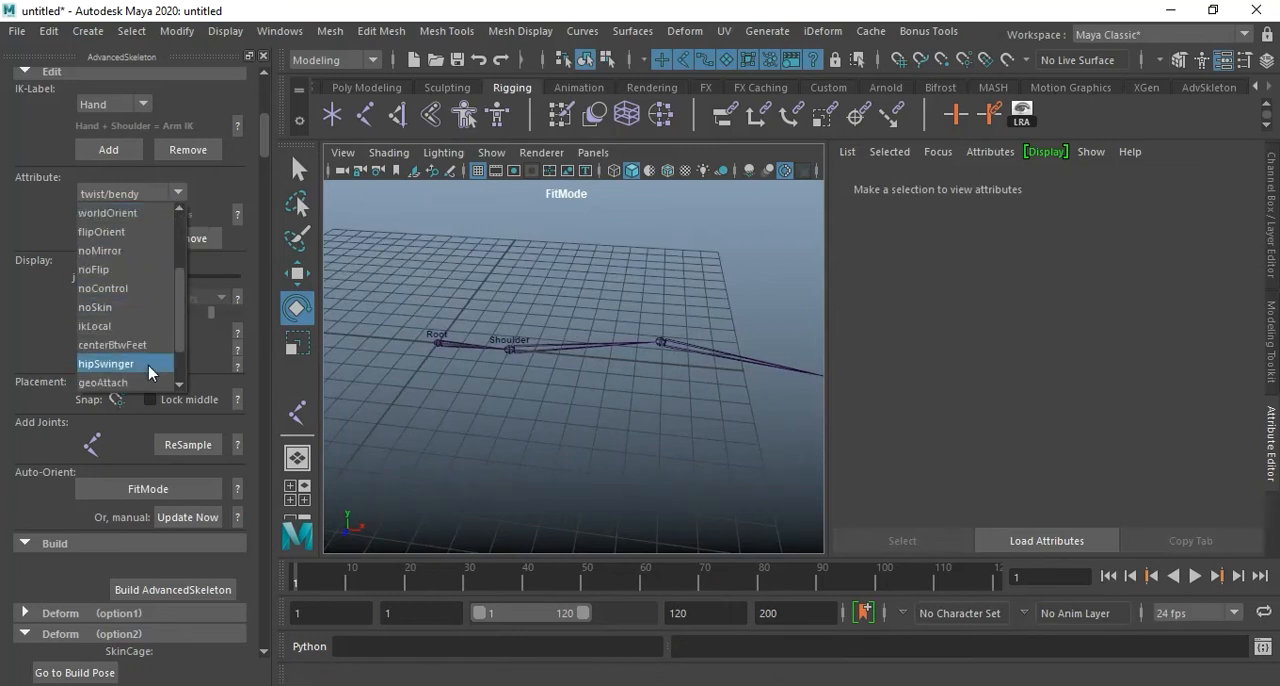
{"action": "scroll", "coordinate": [113, 296], "scroll_direction": "up", "scroll_amount": 3}
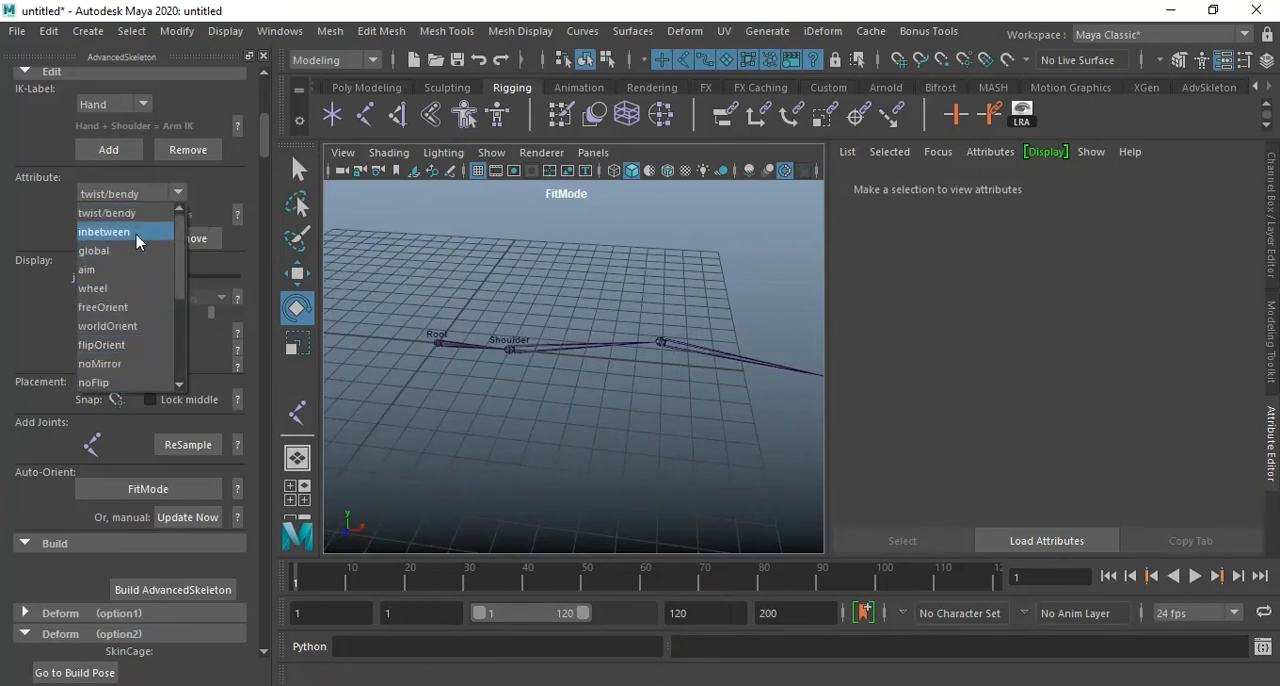
{"action": "left_click", "coordinate": [215, 195]}
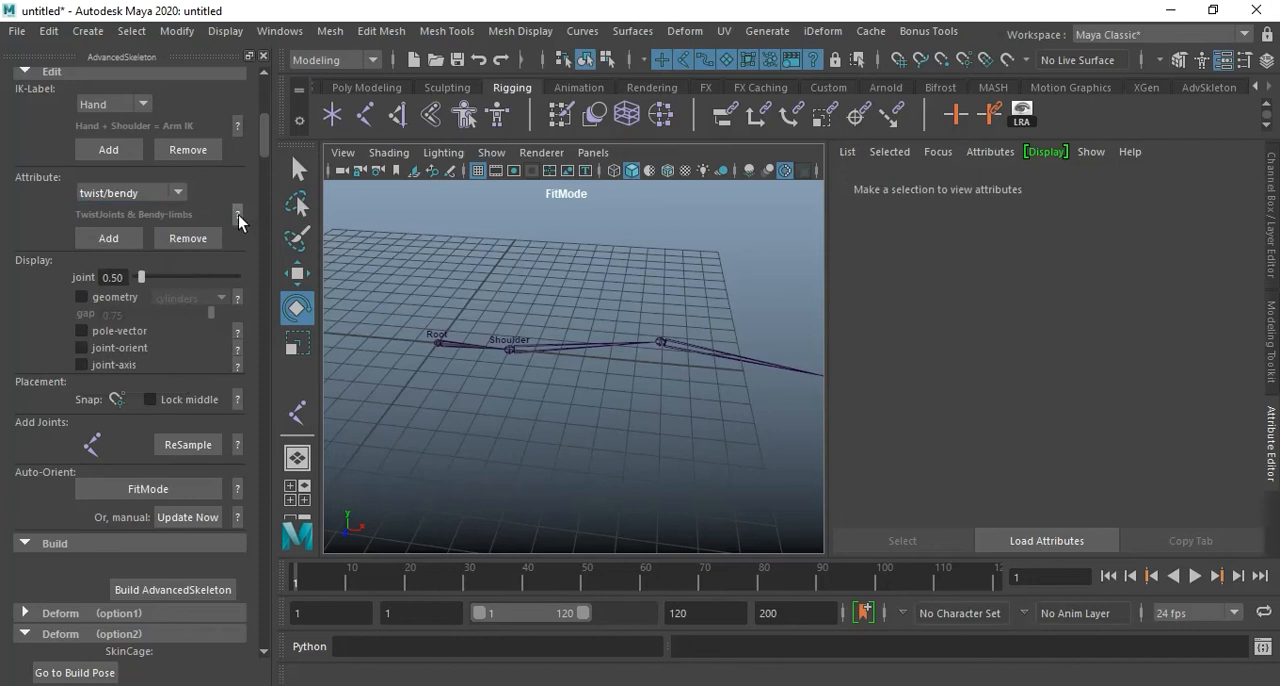
{"action": "left_click", "coordinate": [237, 215]}
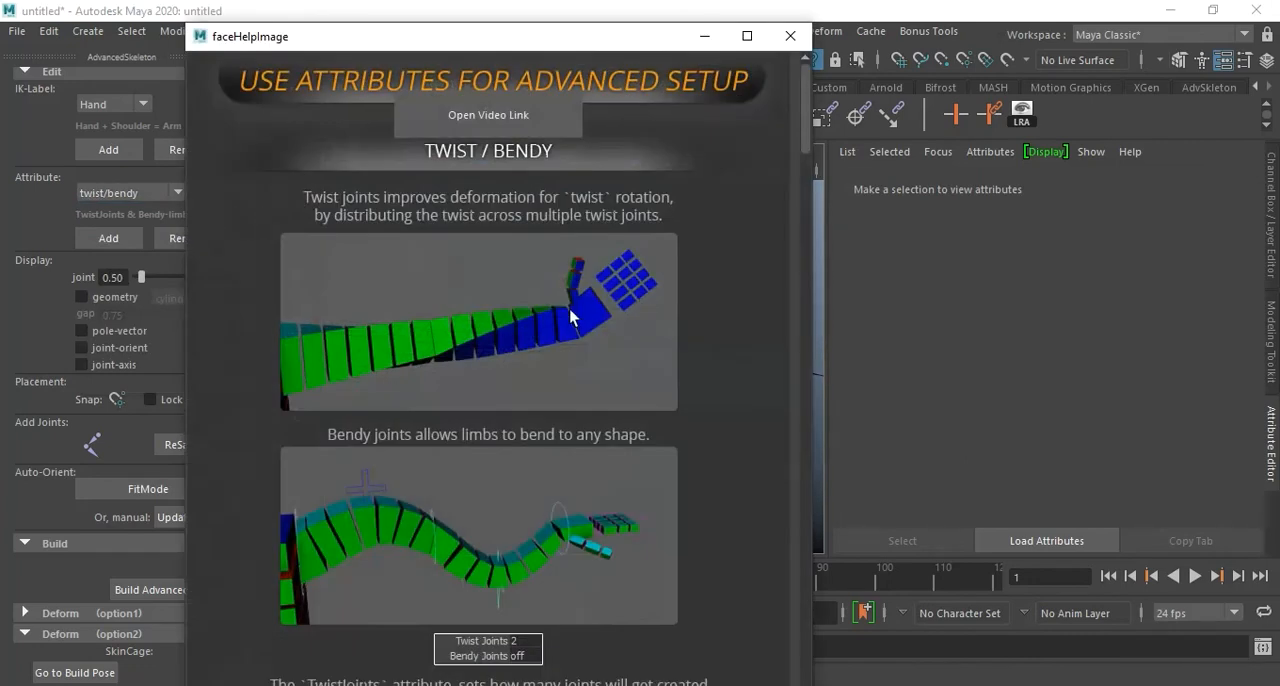
{"action": "scroll", "coordinate": [645, 344], "scroll_direction": "down", "scroll_amount": 4}
{"action": "scroll", "coordinate": [647, 345], "scroll_direction": "up", "scroll_amount": 1}
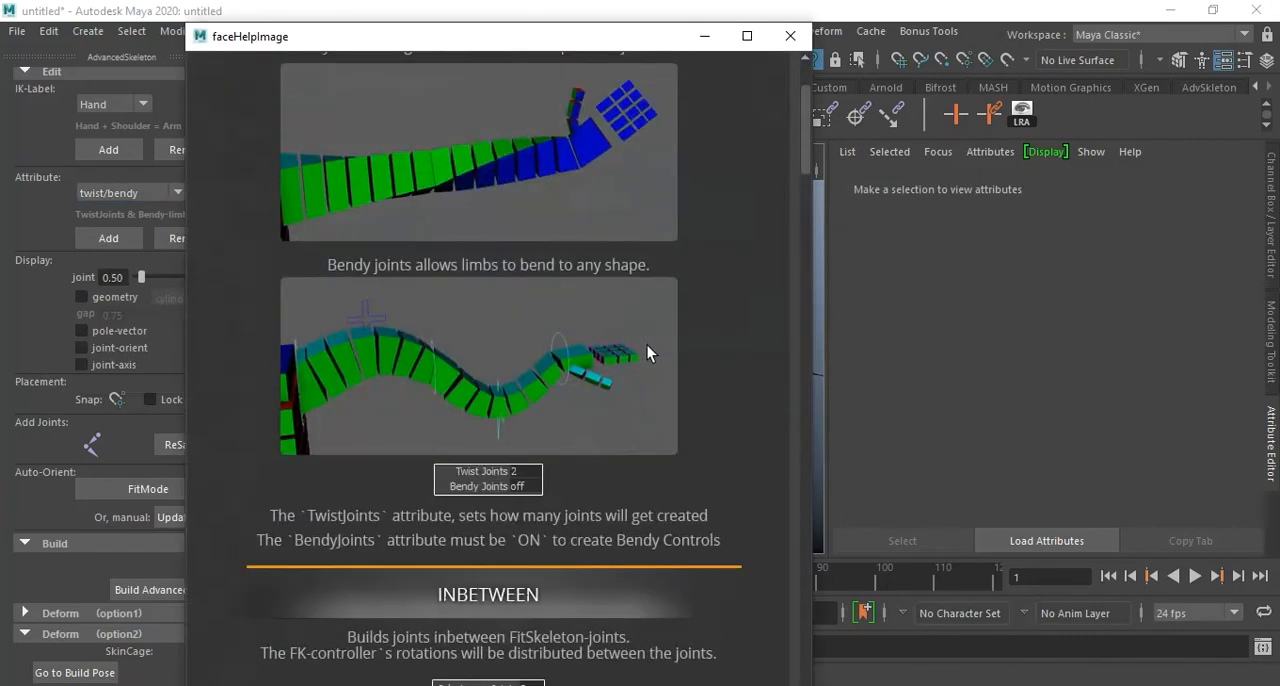
{"action": "scroll", "coordinate": [648, 350], "scroll_direction": "up", "scroll_amount": 3}
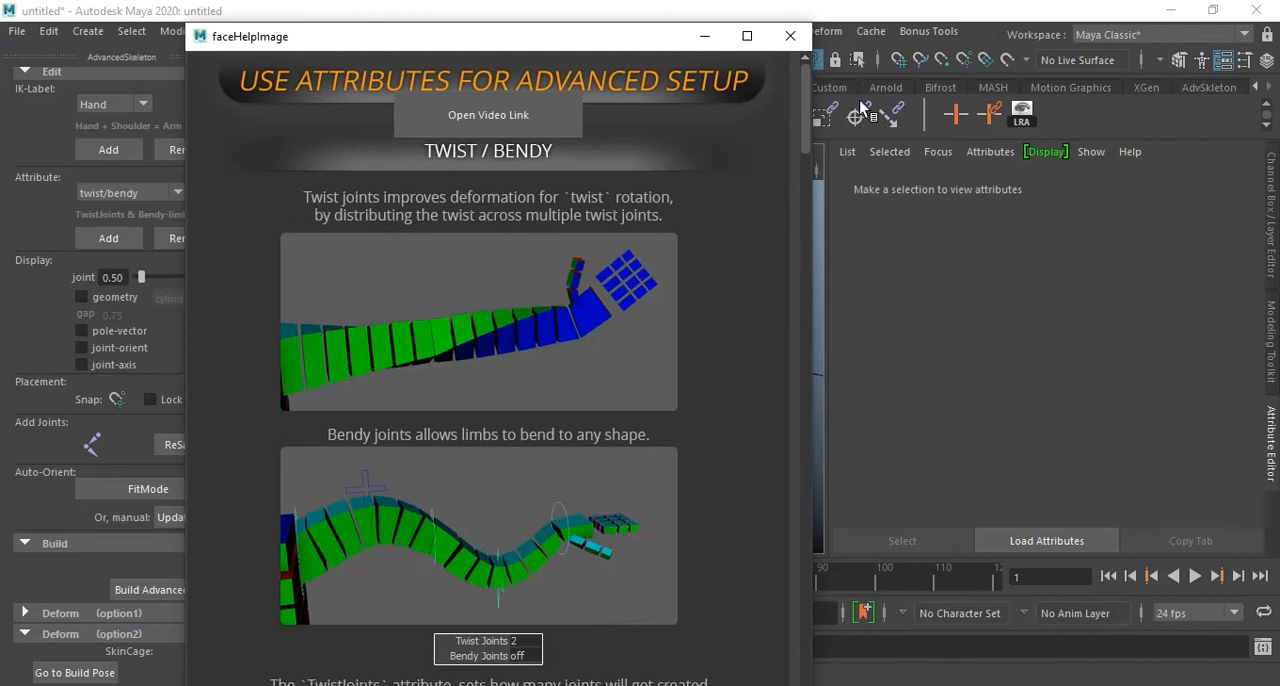
{"action": "left_click", "coordinate": [790, 36]}
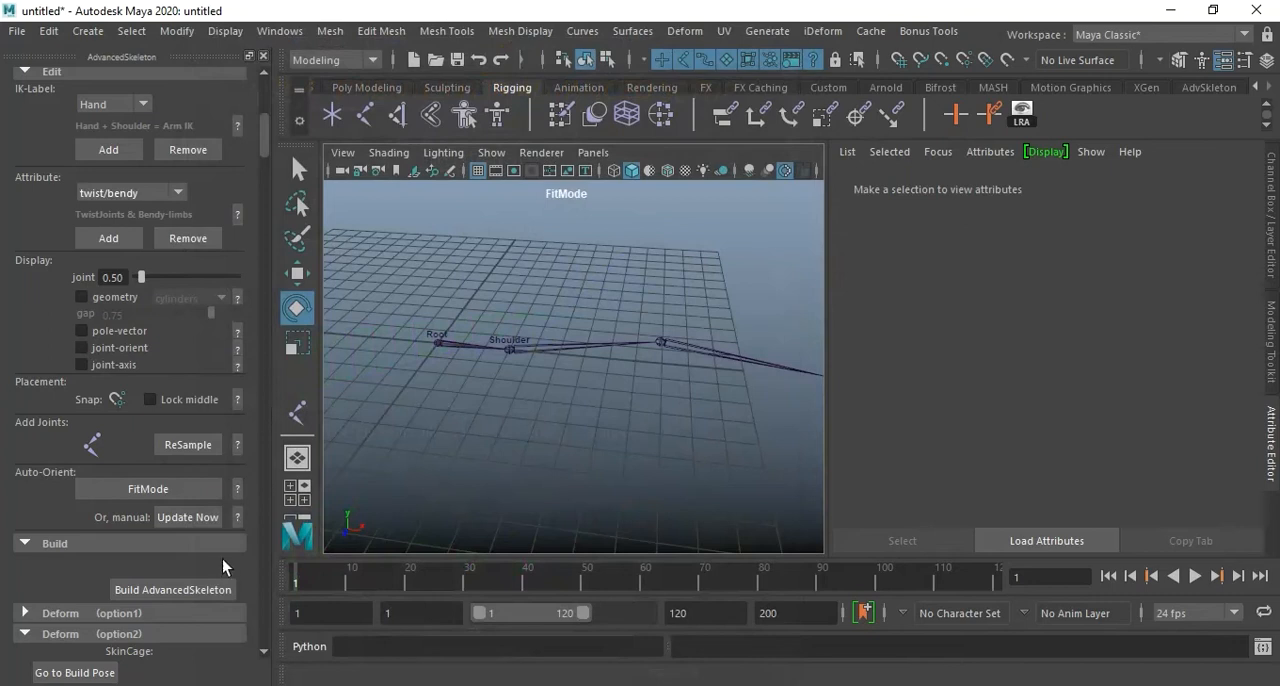
Look over the build and deform sections, read the help page on the pole-vector display option, and close it.
{"action": "scroll", "coordinate": [226, 465], "scroll_direction": "down", "scroll_amount": 6}
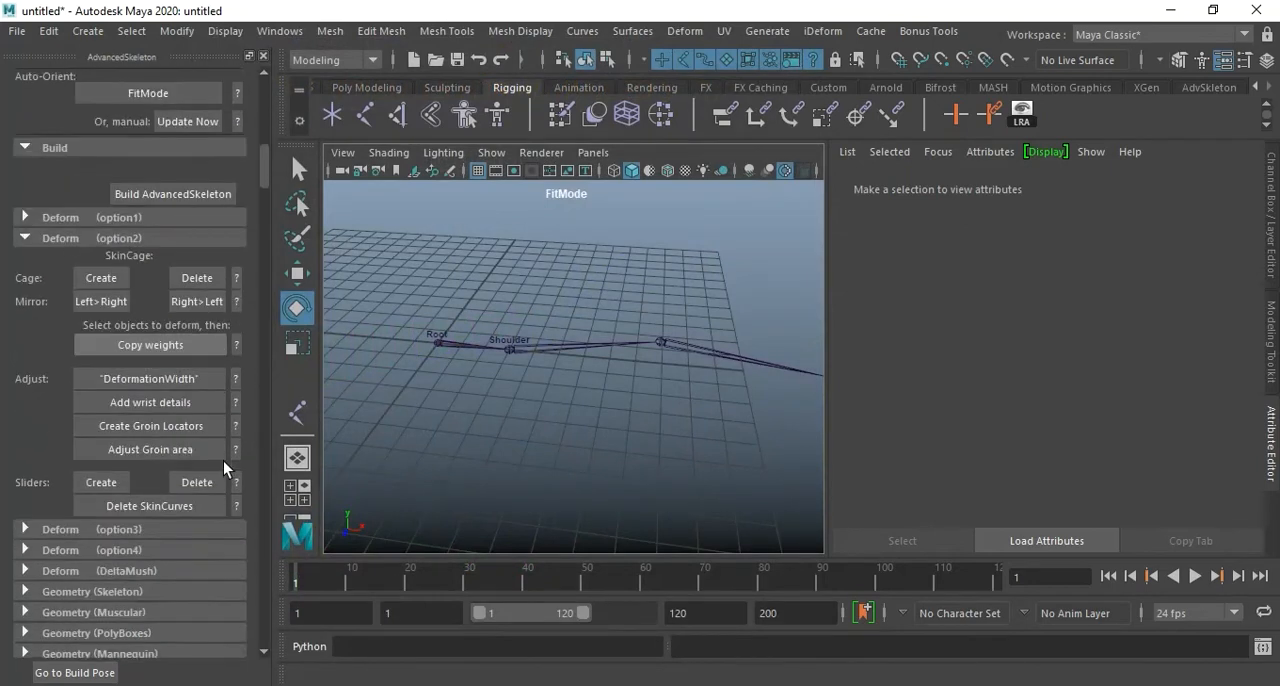
{"action": "scroll", "coordinate": [226, 465], "scroll_direction": "up", "scroll_amount": 3}
{"action": "scroll", "coordinate": [225, 467], "scroll_direction": "up", "scroll_amount": 3}
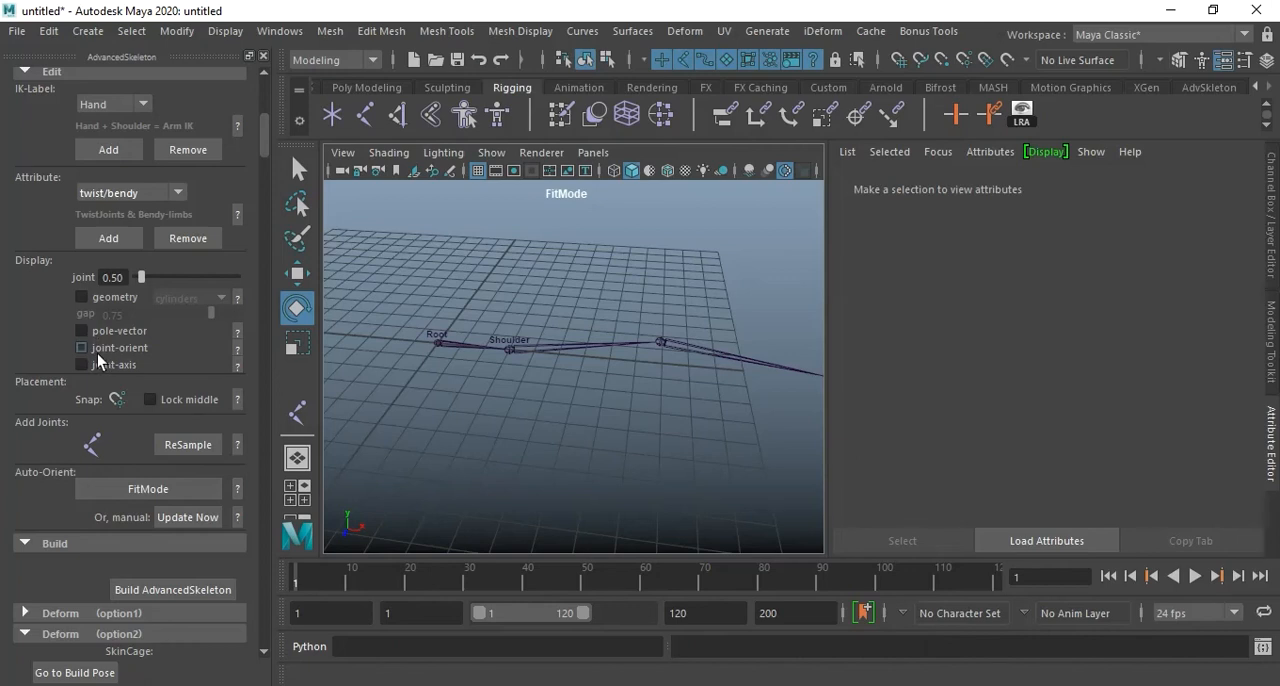
{"action": "left_click", "coordinate": [237, 330]}
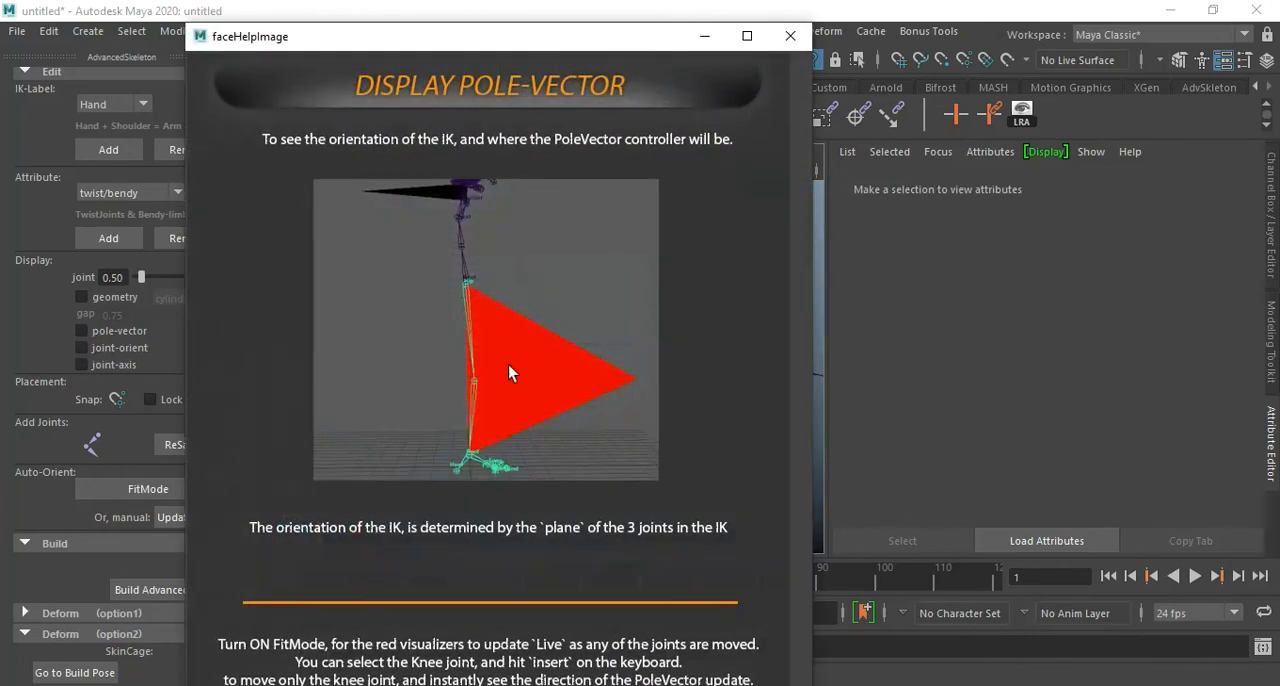
{"action": "left_click", "coordinate": [788, 40]}
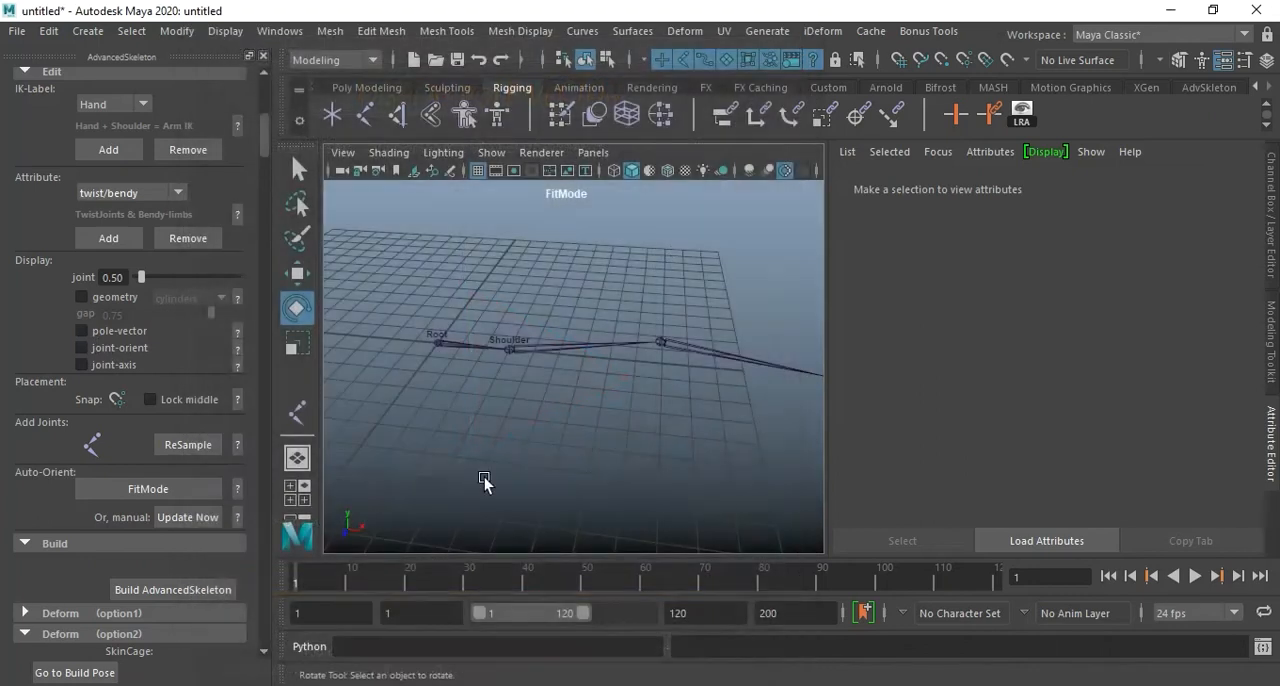
Try the pole-vector display on the labelled joint chain and switch it off again.
{"action": "left_click", "coordinate": [84, 330]}
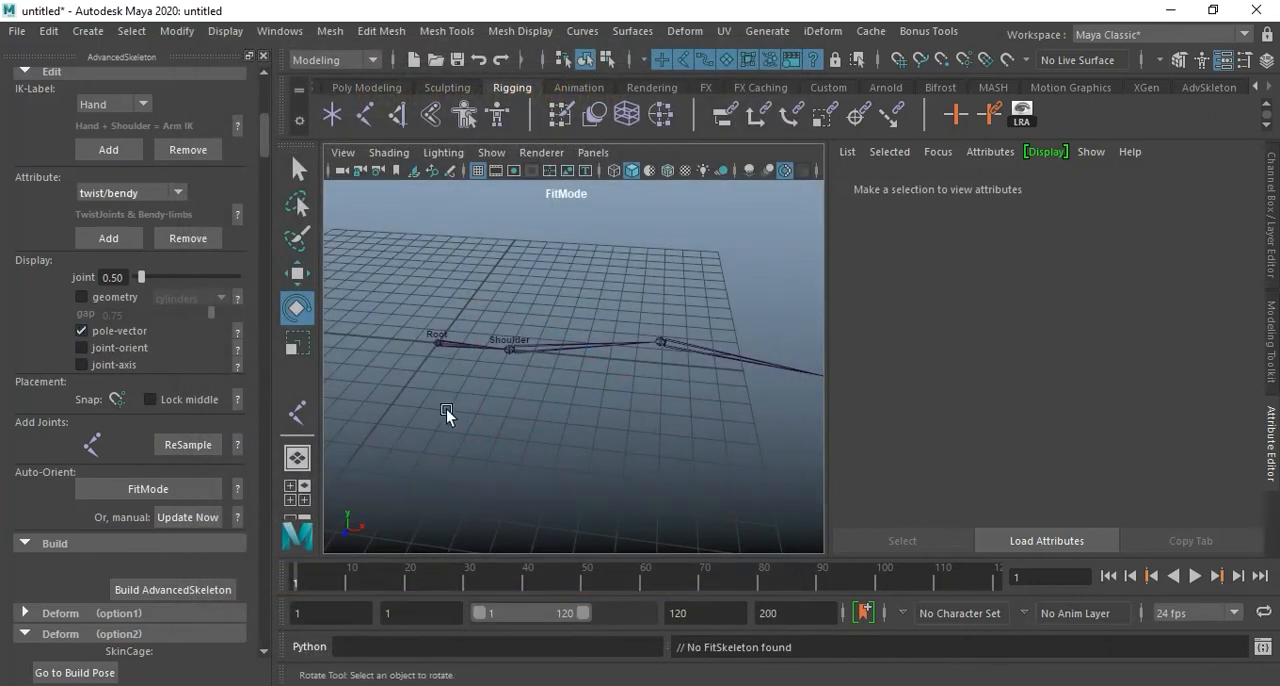
{"action": "left_click_drag", "start_coordinate": [664, 388], "coordinate": [634, 394], "text": "alt"}
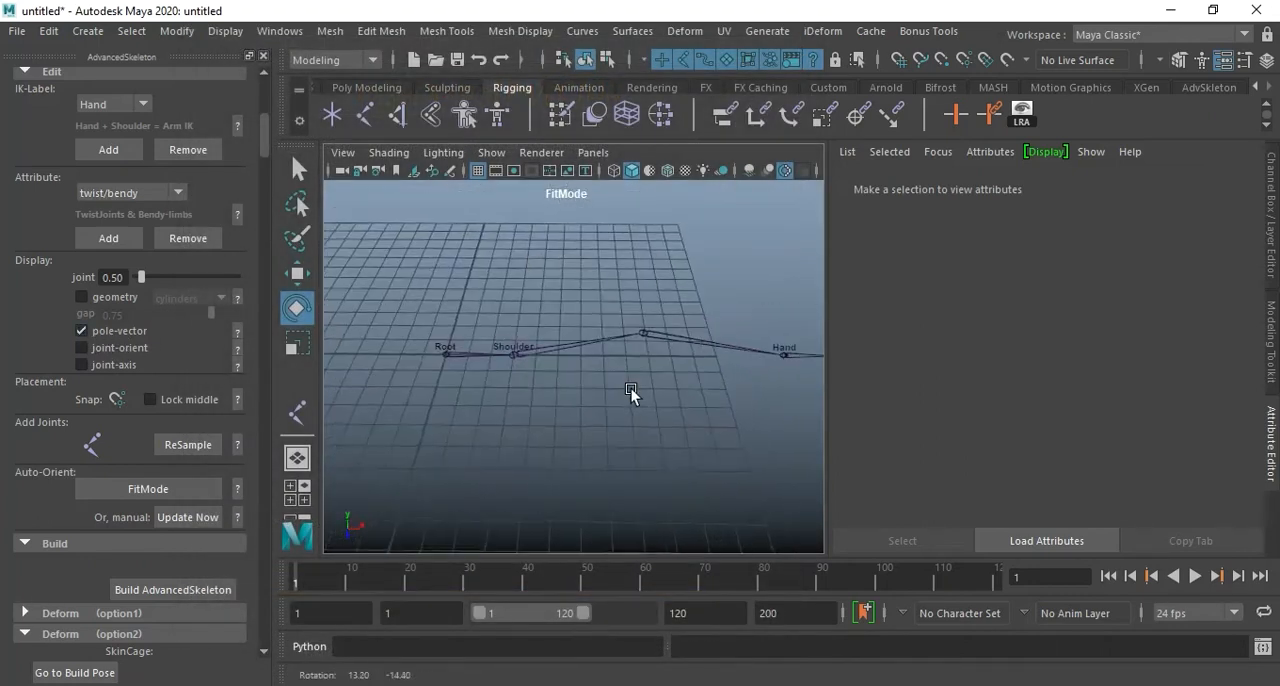
{"action": "left_click", "coordinate": [81, 330]}
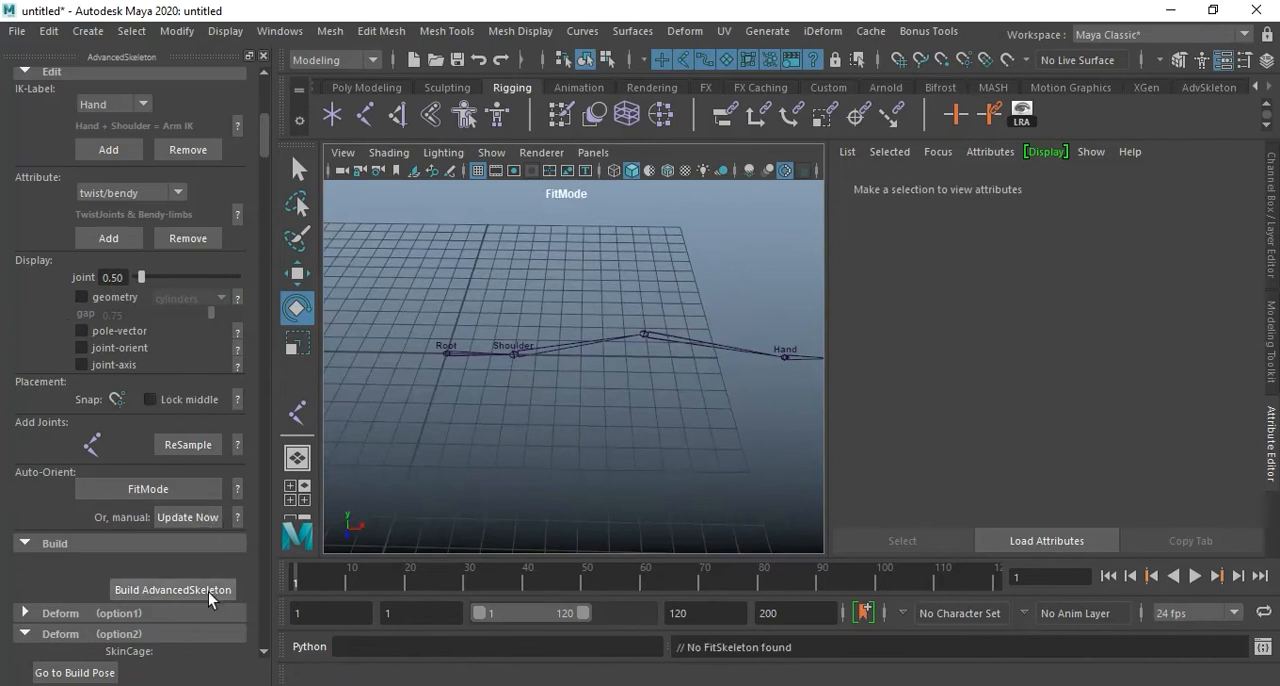
Build the AdvancedSkeleton rig from the labelled joint chain and display the Main control's channels.
{"action": "left_click", "coordinate": [449, 354]}
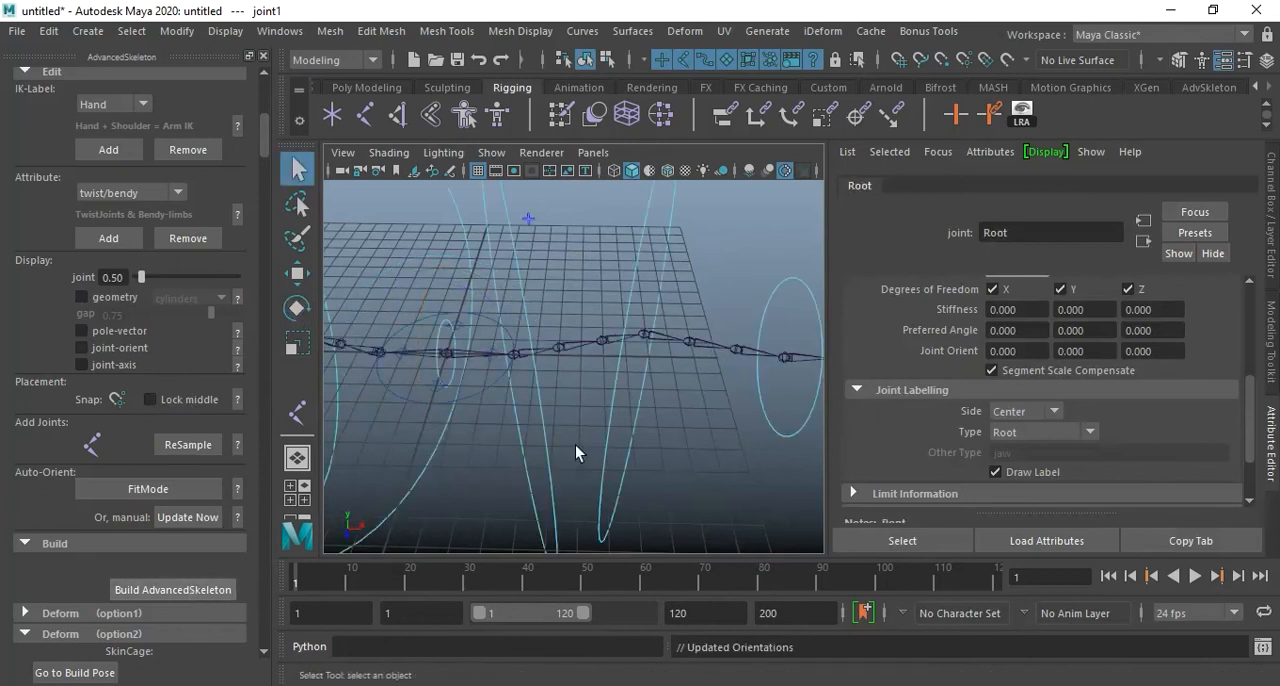
{"action": "left_click_drag", "start_coordinate": [587, 449], "coordinate": [557, 443], "text": "alt"}
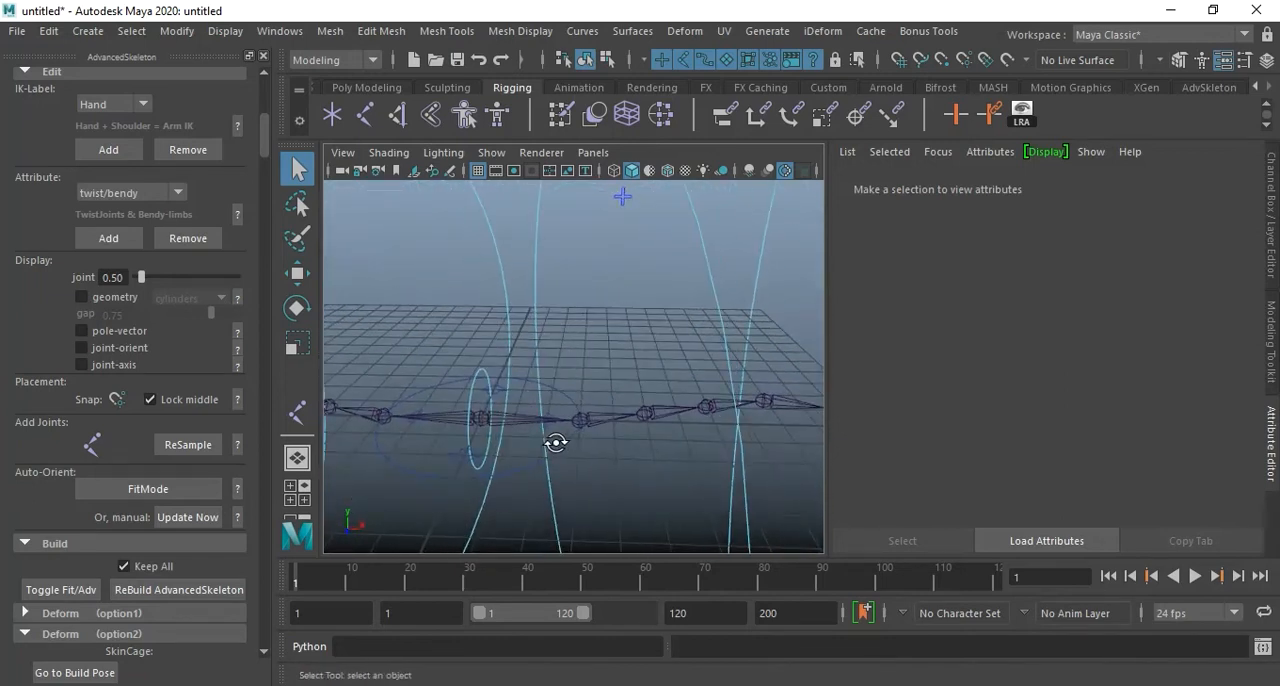
{"action": "left_click", "coordinate": [560, 396]}
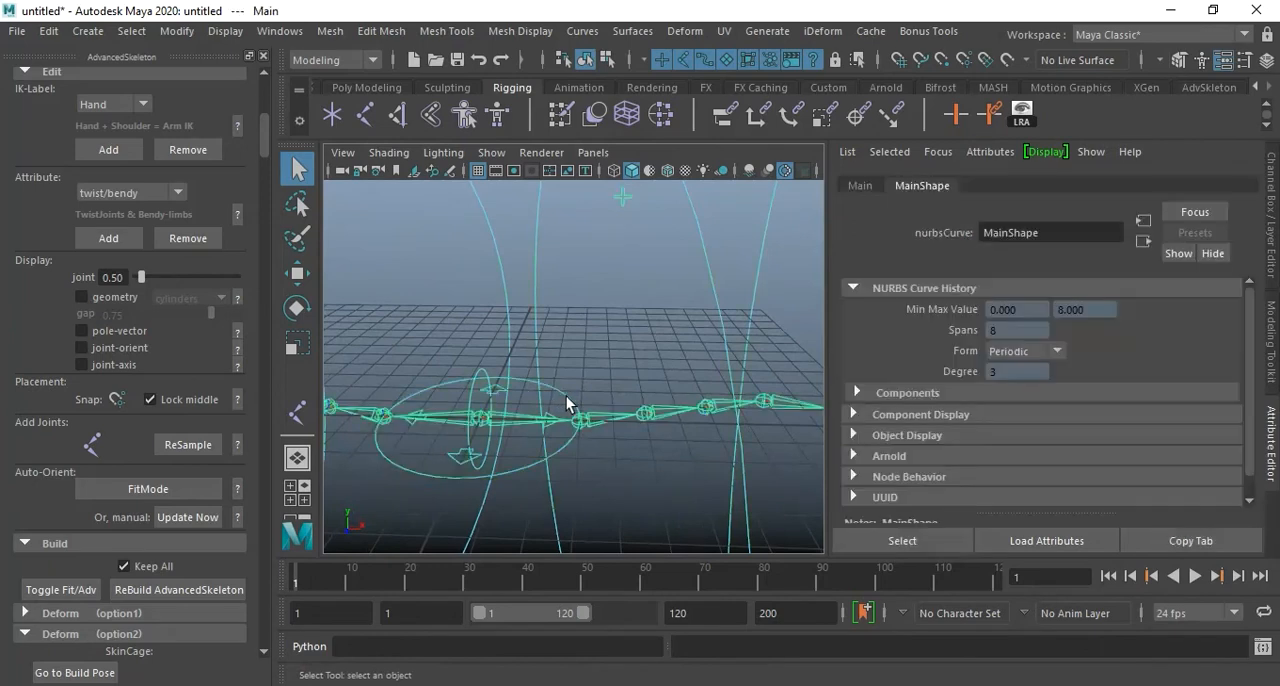
{"action": "left_click_drag", "start_coordinate": [566, 396], "coordinate": [523, 399], "text": "alt"}
{"action": "key", "text": "ctrl+a"}
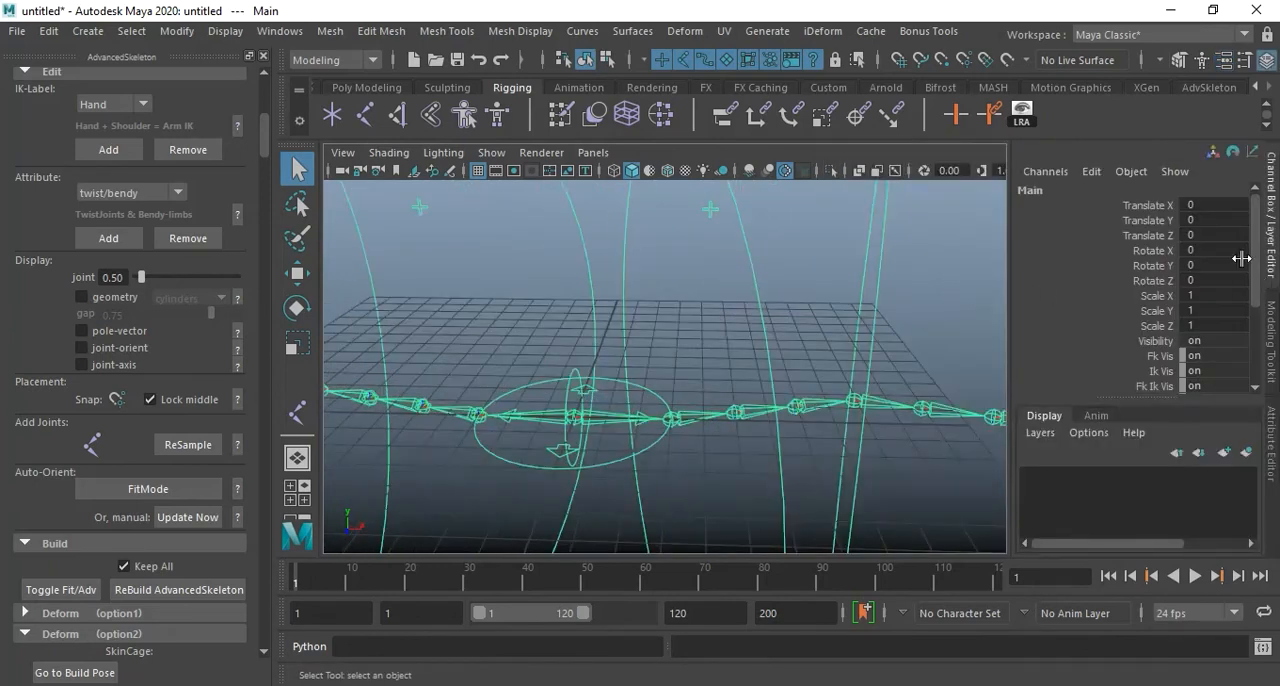
{"action": "key", "text": "ctrl+a"}
{"action": "key", "text": "ctrl+a"}
{"action": "scroll", "coordinate": [1220, 291], "scroll_direction": "down", "scroll_amount": 5}
{"action": "scroll", "coordinate": [1232, 290], "scroll_direction": "up", "scroll_amount": 5}
Select the FKjoint2_R control and the FK controls beyond it, and show their curves' CVs for component editing.
{"action": "left_click", "coordinate": [694, 254]}
{"action": "left_click_drag", "start_coordinate": [694, 254], "coordinate": [703, 362], "text": "alt"}
{"action": "left_click", "coordinate": [667, 348]}
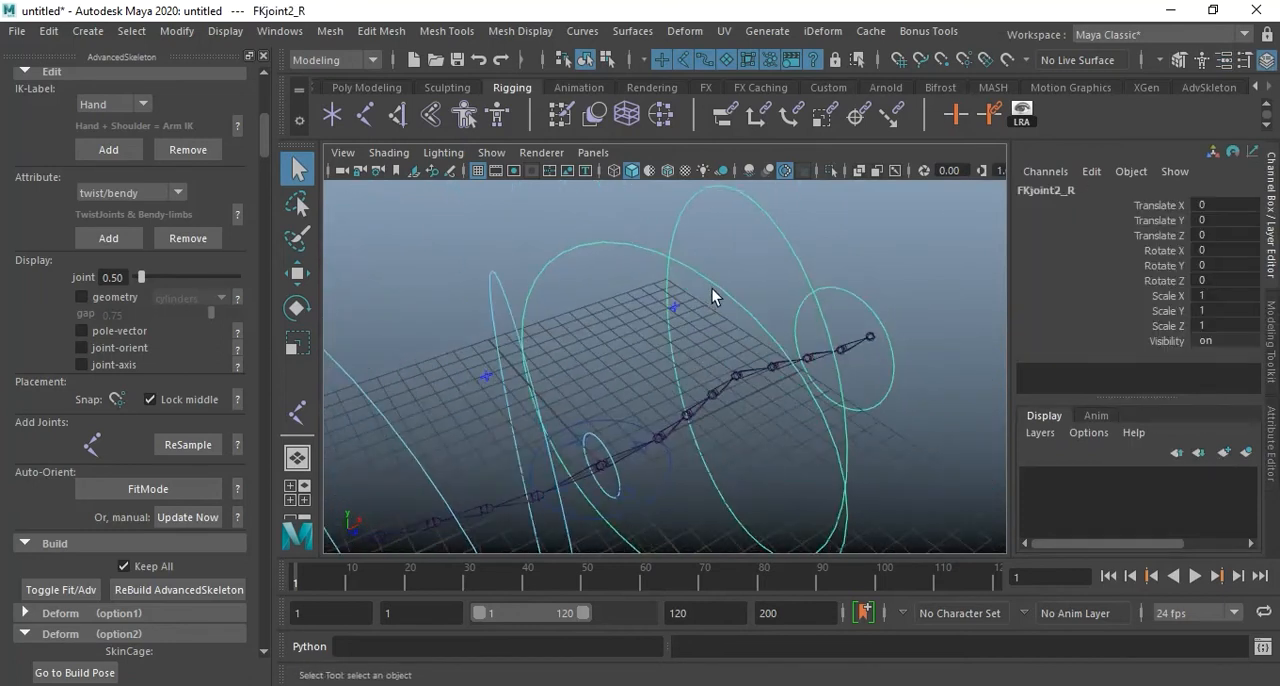
{"action": "right_click_drag", "start_coordinate": [714, 284], "coordinate": [628, 249]}
{"action": "left_click_drag", "start_coordinate": [751, 349], "coordinate": [589, 289], "text": "alt"}
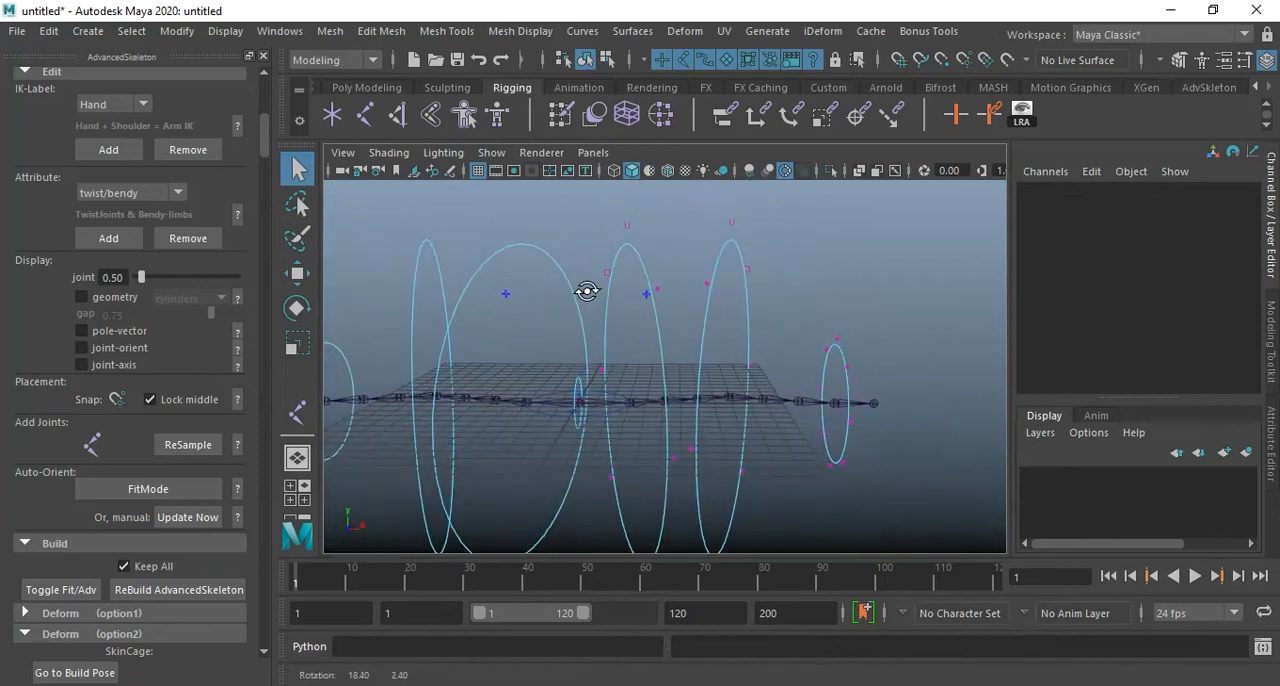
Select all CVs of the FKjoint2_R control curve in the front view, scale the circle down, and return to object mode.
{"action": "key", "text": "space"}
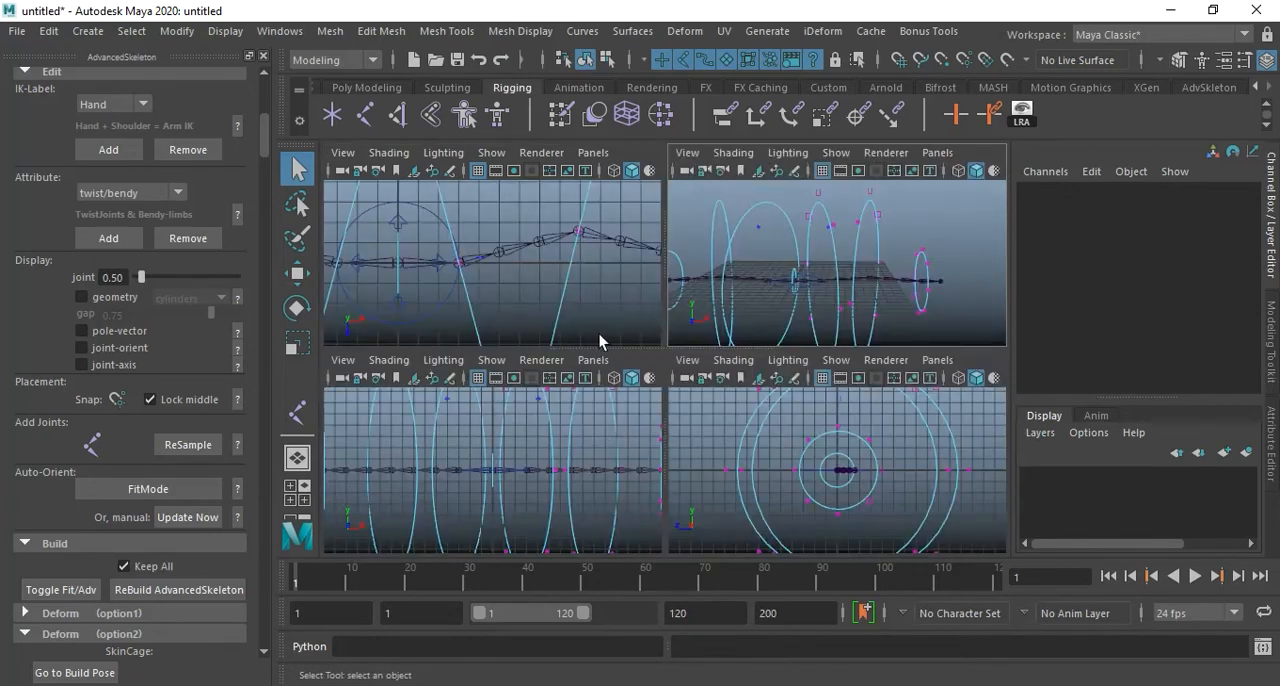
{"action": "left_click", "coordinate": [606, 469]}
{"action": "key", "text": "space"}
{"action": "right_click_drag", "start_coordinate": [816, 393], "coordinate": [771, 391], "text": "alt"}
{"action": "right_click_drag", "start_coordinate": [762, 492], "coordinate": [750, 405], "text": "alt"}
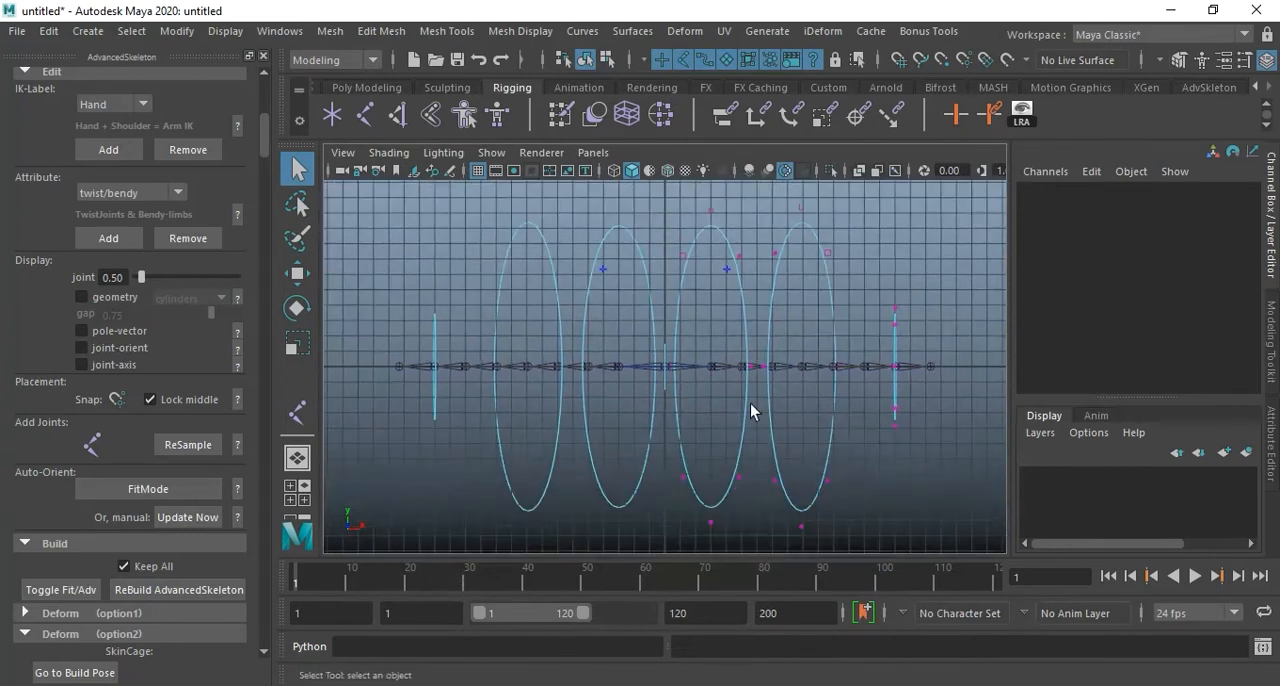
{"action": "middle_click_drag", "start_coordinate": [750, 405], "coordinate": [761, 393], "text": "alt"}
{"action": "left_click_drag", "start_coordinate": [753, 417], "coordinate": [669, 530]}
{"action": "middle_click_drag", "start_coordinate": [729, 278], "coordinate": [729, 394], "text": "alt"}
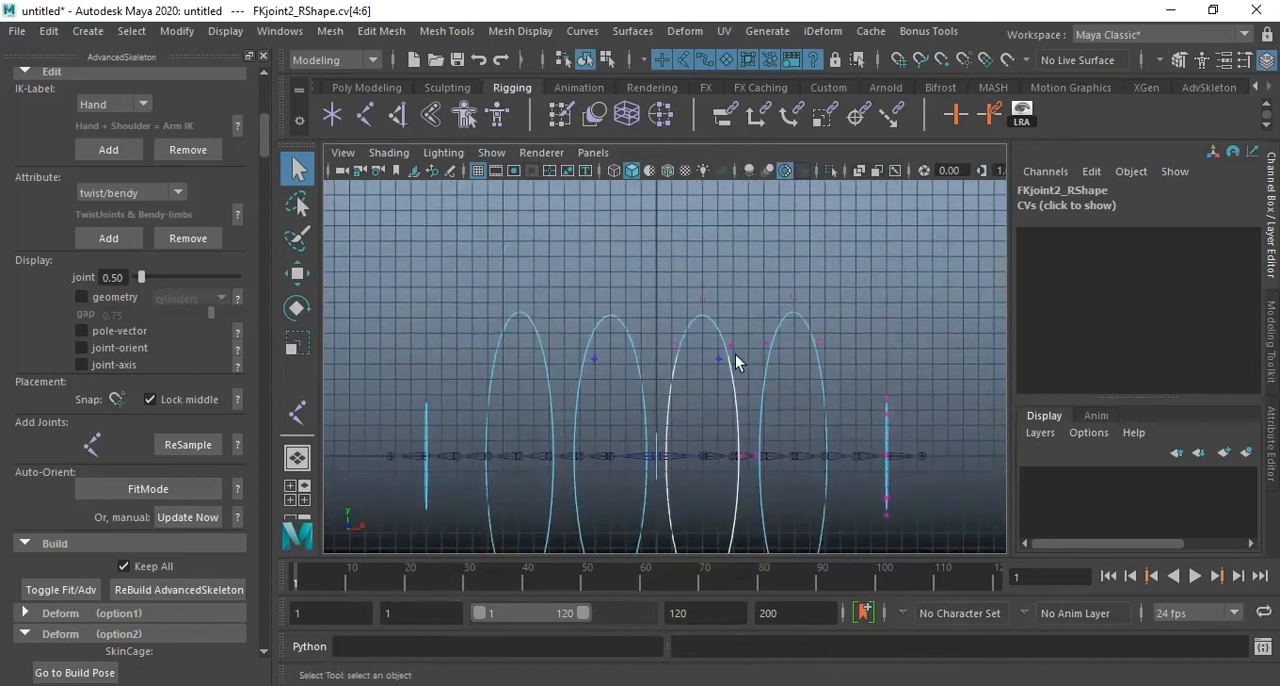
{"action": "left_click_drag", "start_coordinate": [732, 280], "coordinate": [660, 387]}
{"action": "scroll", "coordinate": [660, 387], "scroll_direction": "up", "scroll_amount": 10}
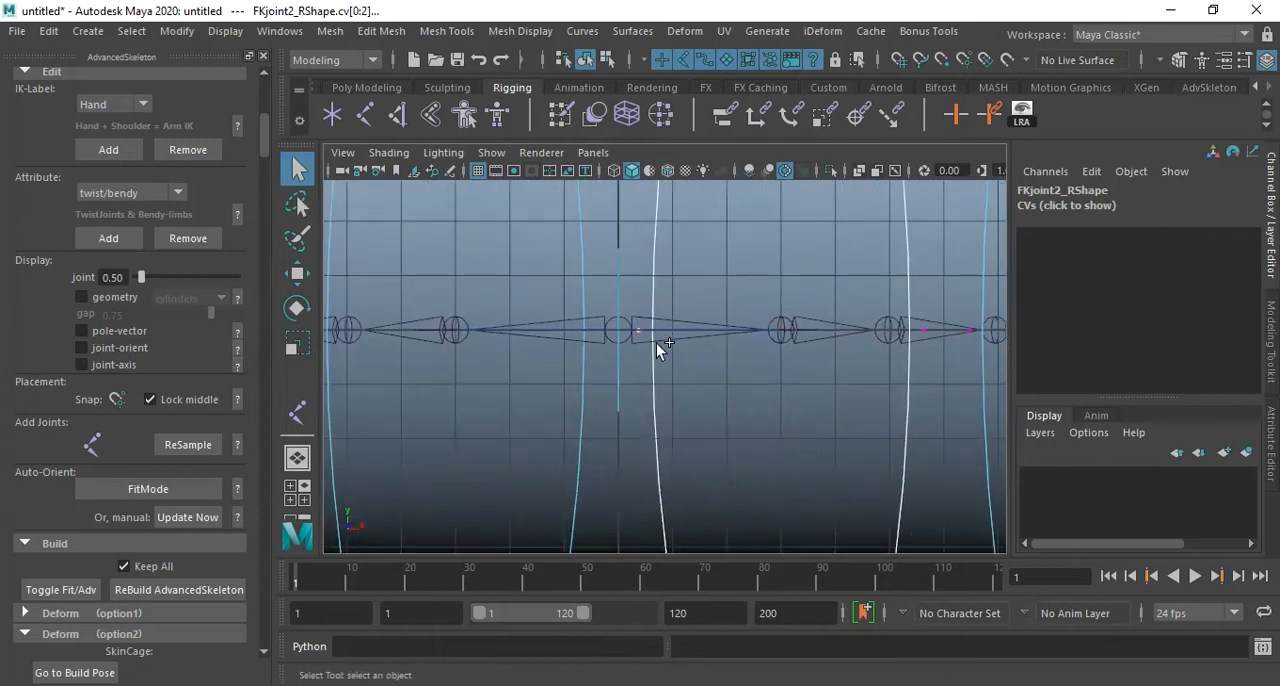
{"action": "middle_click_drag", "start_coordinate": [822, 376], "coordinate": [703, 376], "text": "alt"}
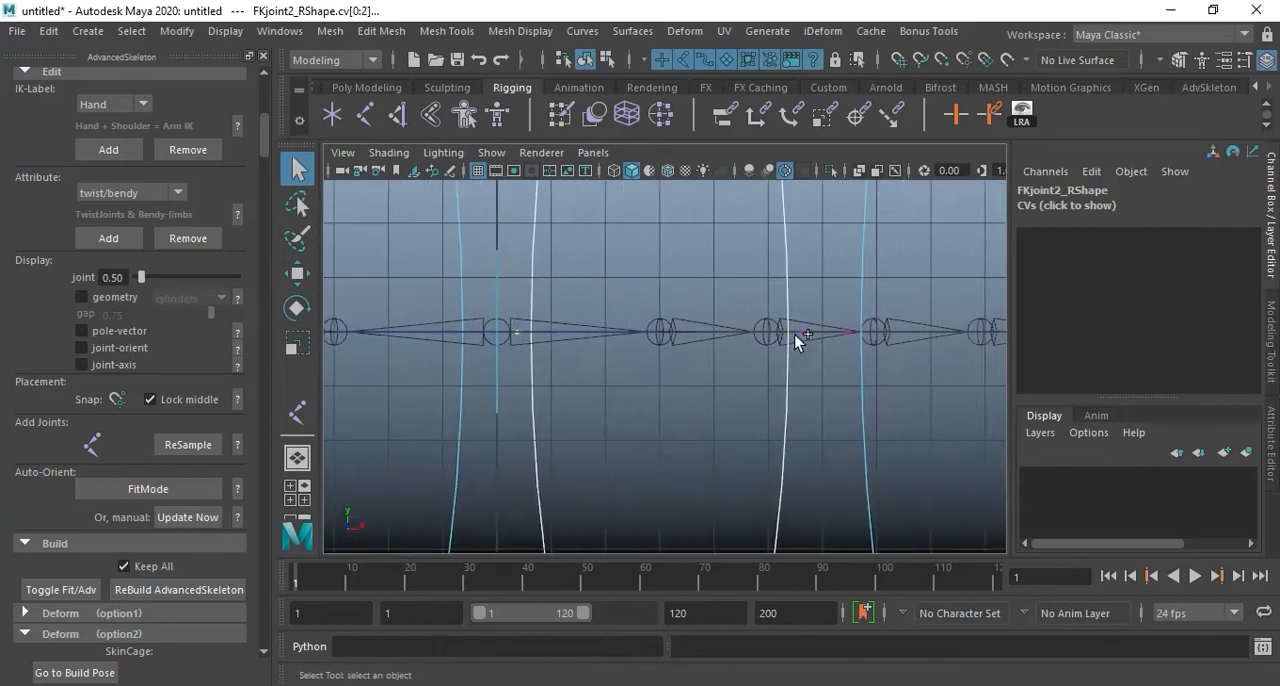
{"action": "left_click", "coordinate": [803, 332], "text": "shift"}
{"action": "key", "text": "space"}
{"action": "key", "text": "space"}
{"action": "scroll", "coordinate": [721, 323], "scroll_direction": "down", "scroll_amount": 3}
{"action": "left_click_drag", "start_coordinate": [721, 323], "coordinate": [777, 332], "text": "alt"}
{"action": "left_click_drag", "start_coordinate": [646, 377], "coordinate": [604, 366], "text": "alt"}
{"action": "key", "text": "r"}
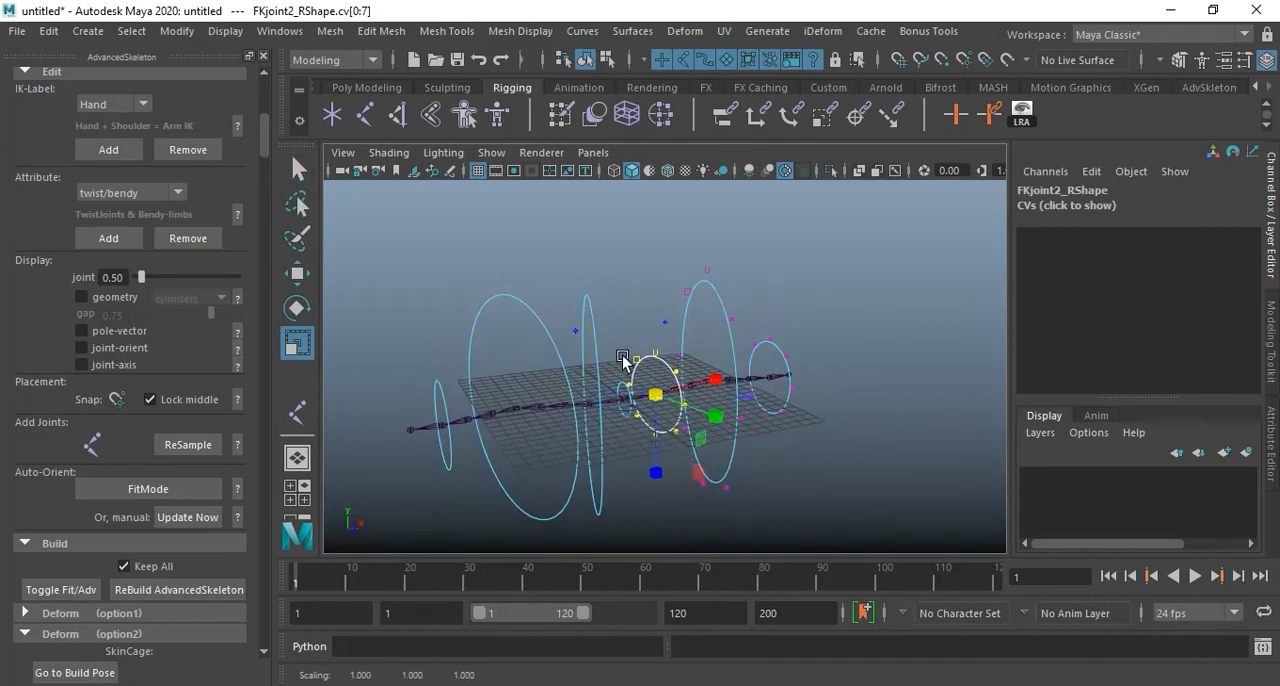
{"action": "key", "text": "F8"}
{"action": "key", "text": "F8"}
{"action": "left_click", "coordinate": [868, 432]}
Test the FKjoint2_R and FKjoint3_R controls by rotating them about Z, FKjoint3_R by about 21.6 degrees, and return the rig to build pose.
{"action": "right_click_drag", "start_coordinate": [563, 376], "coordinate": [791, 390], "text": "alt"}
{"action": "middle_click_drag", "start_coordinate": [791, 390], "coordinate": [781, 322], "text": "alt"}
{"action": "left_click_drag", "start_coordinate": [781, 322], "coordinate": [666, 457], "text": "alt"}
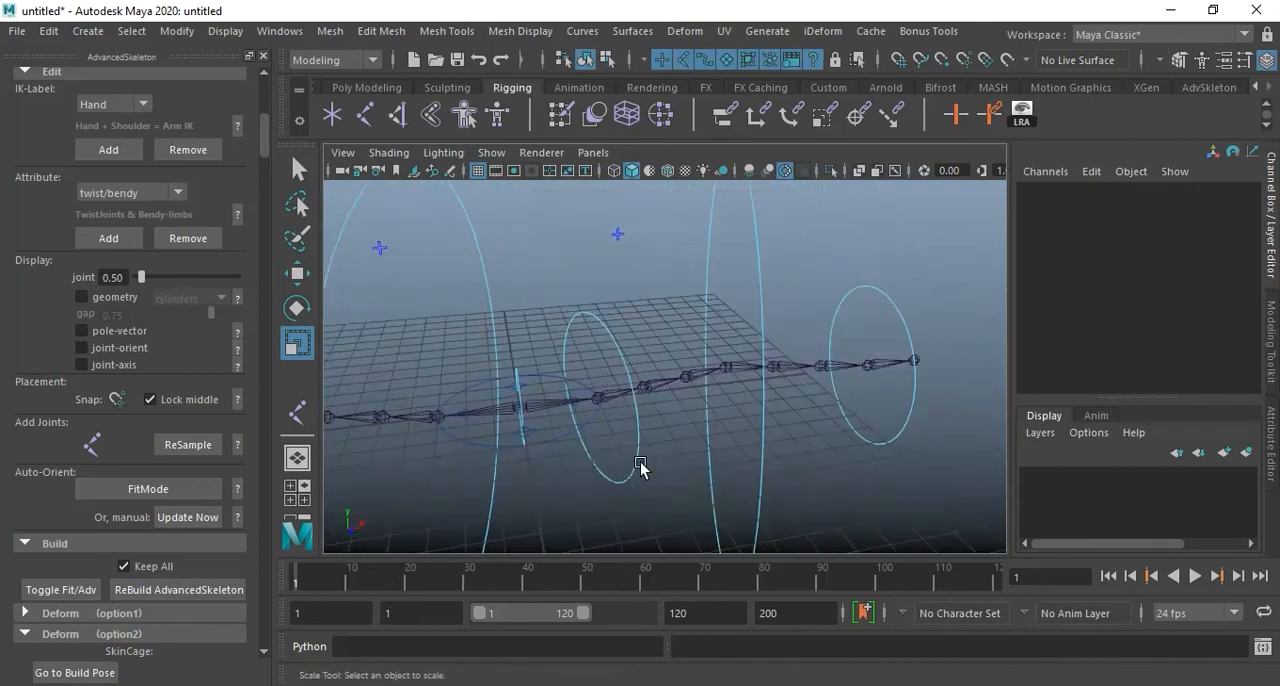
{"action": "left_click", "coordinate": [638, 467]}
{"action": "key", "text": "e"}
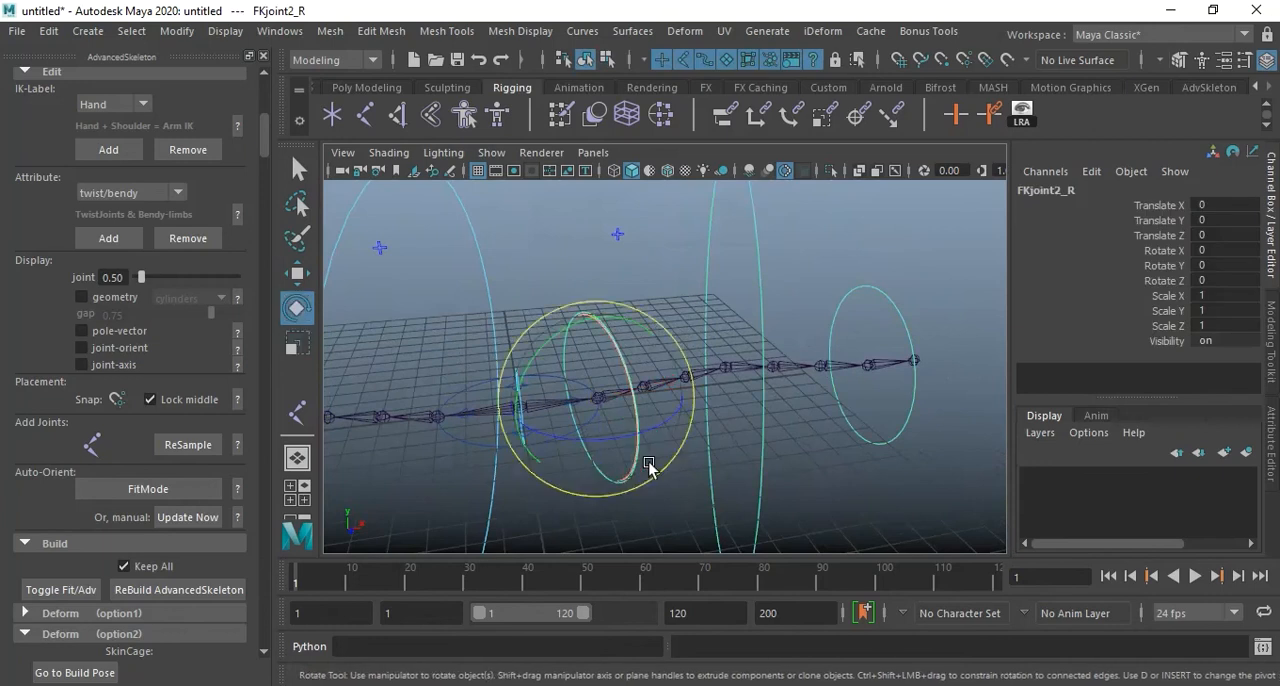
{"action": "mouse_move", "coordinate": [663, 431]}
{"action": "left_mouse_down"}
{"action": "mouse_move", "coordinate": [612, 436]}
{"action": "mouse_move", "coordinate": [660, 437]}
{"action": "left_mouse_up"}
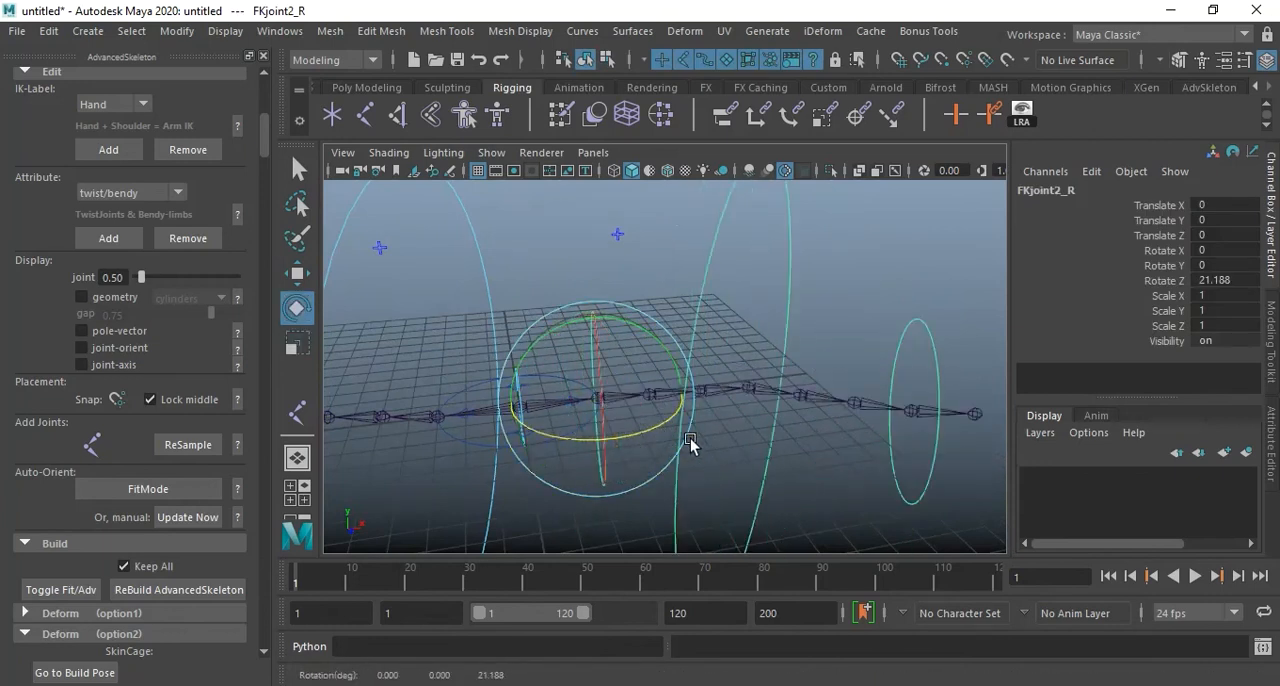
{"action": "left_click", "coordinate": [768, 462]}
{"action": "left_click_drag", "start_coordinate": [791, 430], "coordinate": [757, 449]}
{"action": "left_click_drag", "start_coordinate": [950, 500], "coordinate": [851, 443], "text": "alt"}
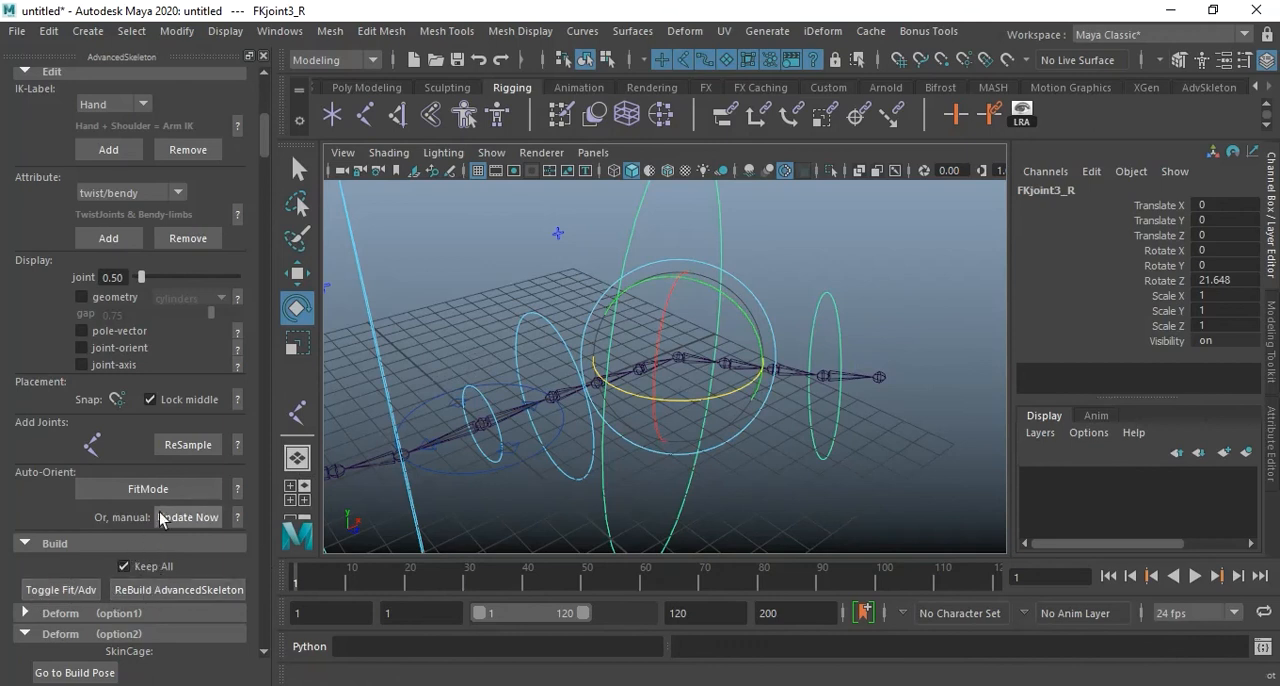
{"action": "left_click", "coordinate": [100, 676]}
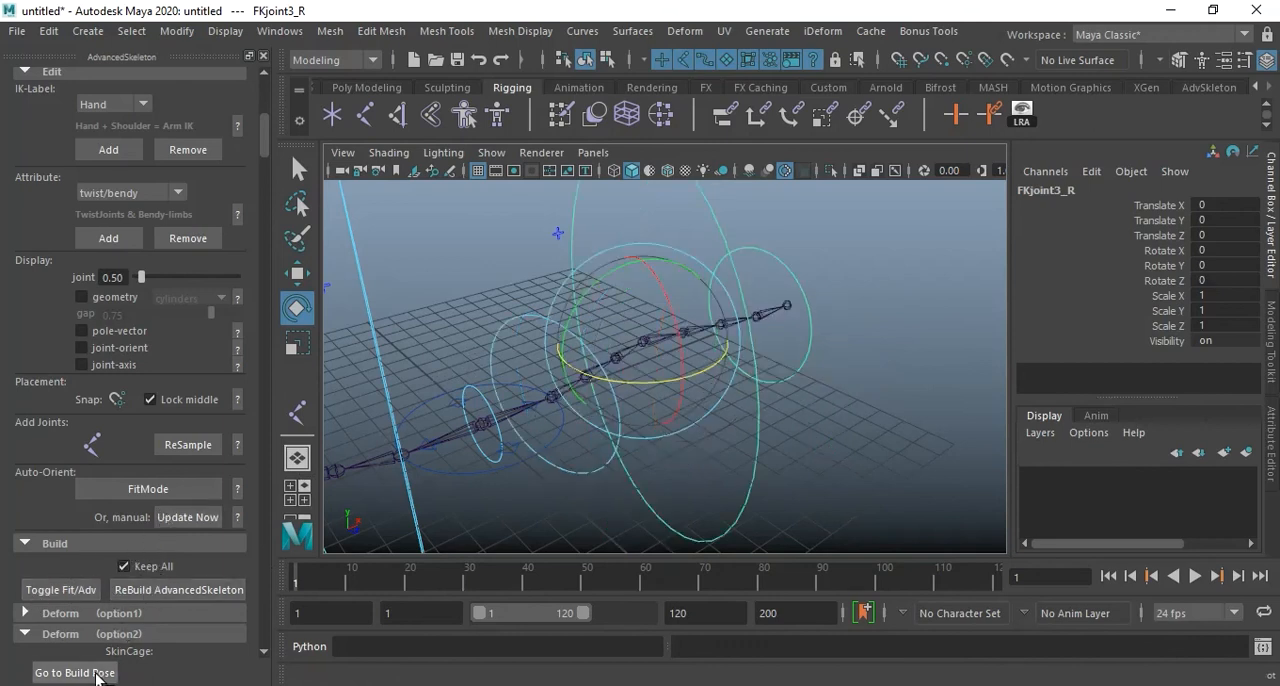
Switch the right arm from FK to IK by setting FKIKBlend on the FKIKArm_R control to 10.
{"action": "left_click", "coordinate": [798, 437]}
{"action": "left_click_drag", "start_coordinate": [798, 437], "coordinate": [600, 274], "text": "alt"}
{"action": "left_click", "coordinate": [573, 263]}
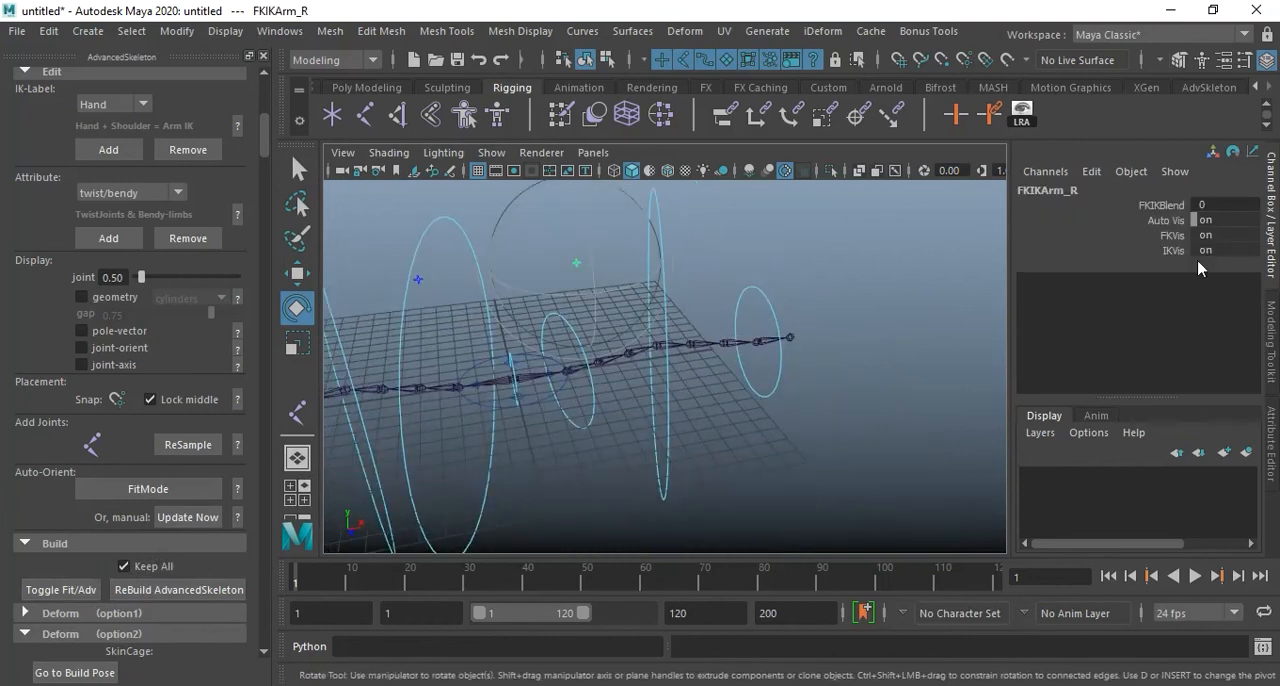
{"action": "left_click", "coordinate": [1138, 206]}
{"action": "middle_click_drag", "start_coordinate": [771, 314], "coordinate": [886, 316]}
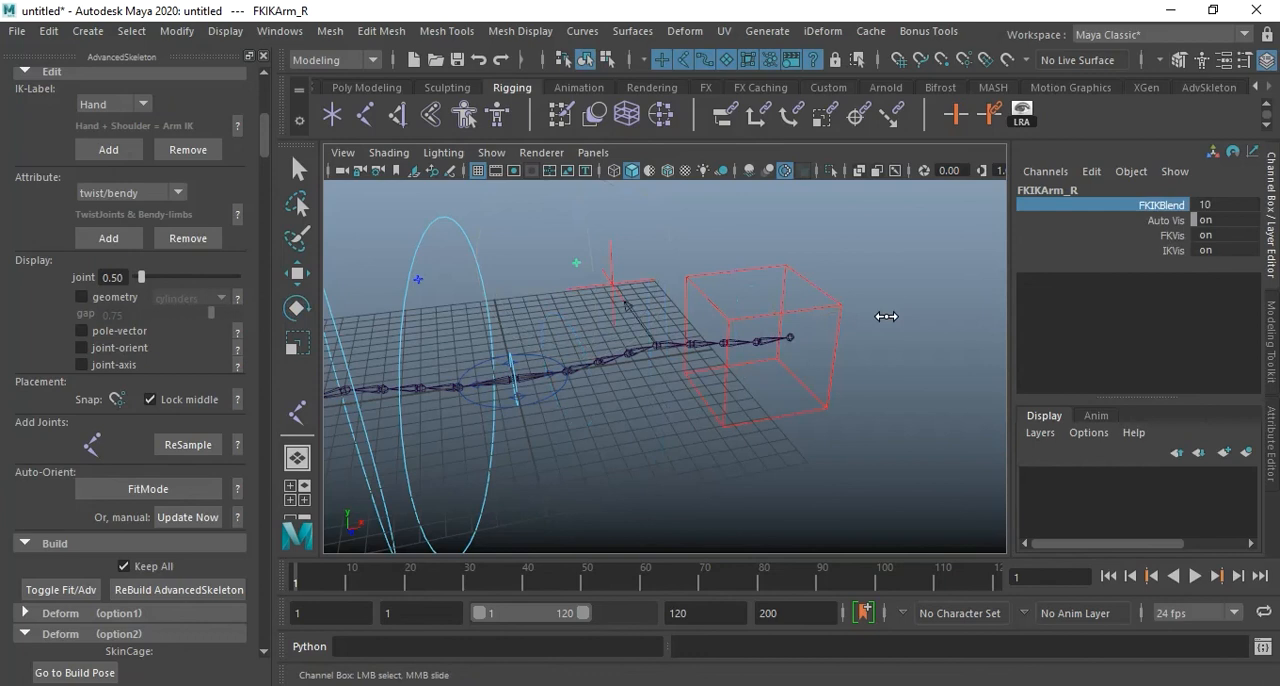
Bend the right arm by moving IKArm_R to about X -3.36, Y -1.69, Z 1.16, and return the rig to build pose.
{"action": "left_click_drag", "start_coordinate": [877, 371], "coordinate": [841, 388], "text": "alt"}
{"action": "key", "text": "e"}
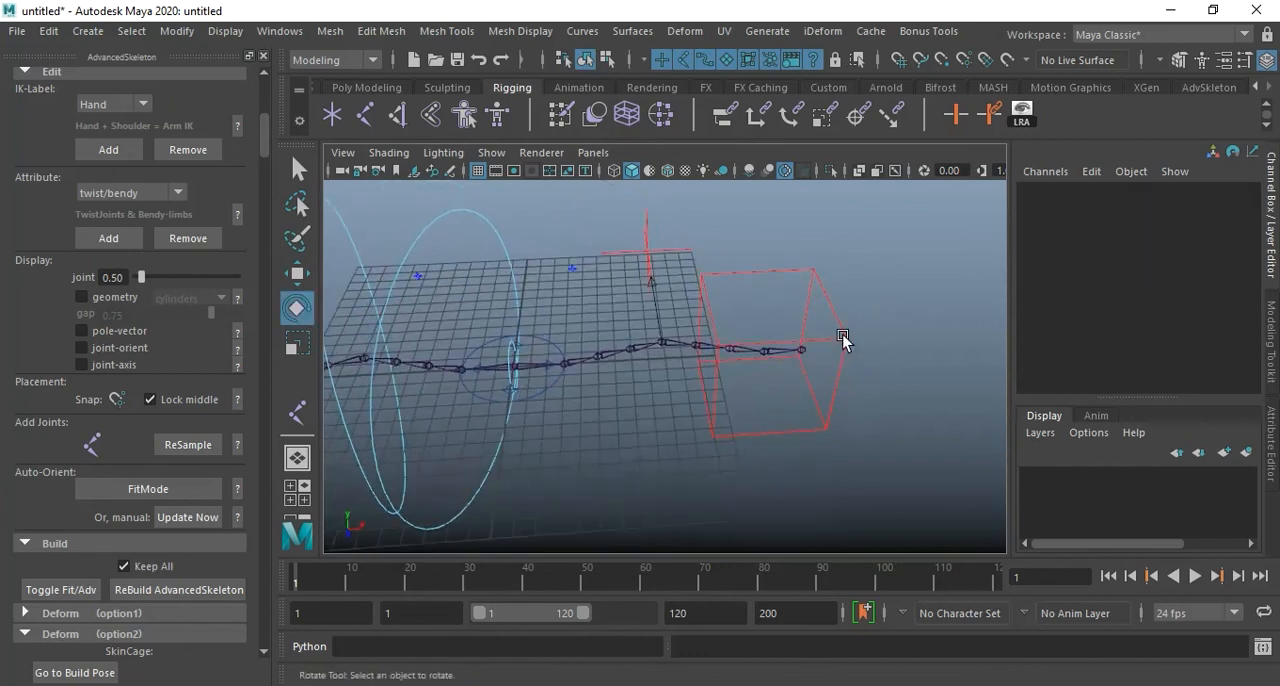
{"action": "left_click", "coordinate": [848, 350]}
{"action": "key", "text": "w"}
{"action": "left_click_drag", "start_coordinate": [772, 358], "coordinate": [718, 395]}
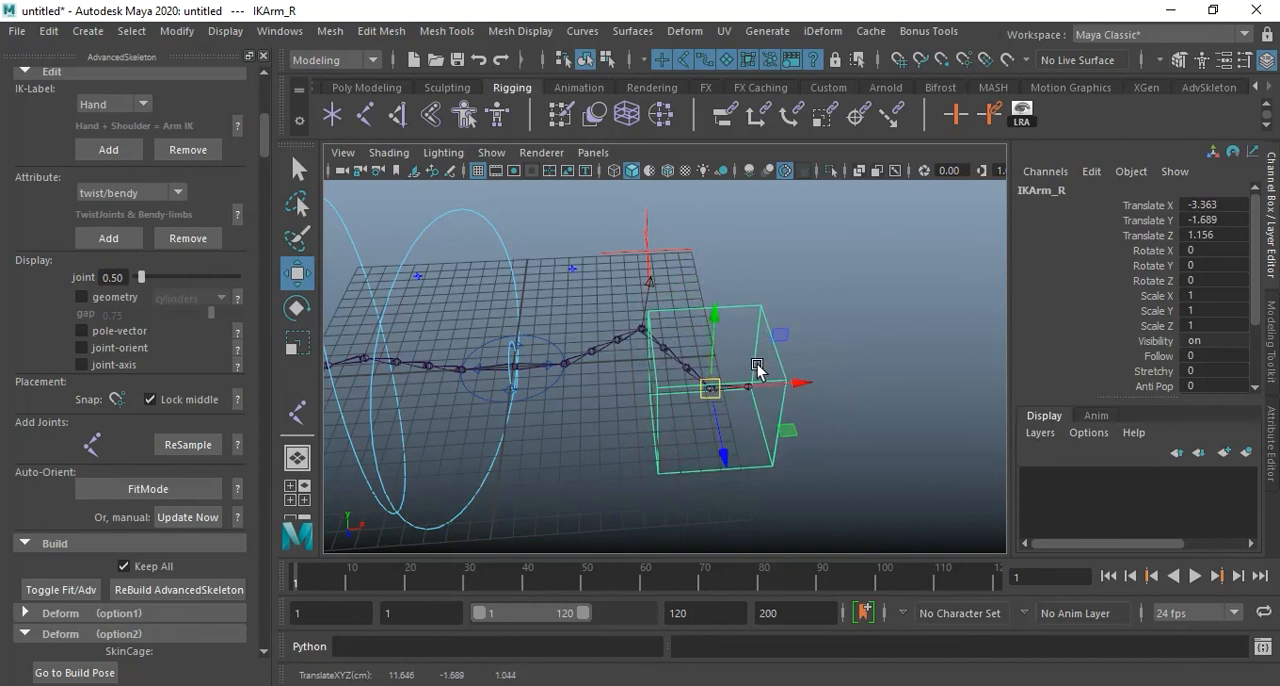
{"action": "left_click", "coordinate": [860, 342]}
{"action": "left_click_drag", "start_coordinate": [771, 400], "coordinate": [820, 380], "text": "alt"}
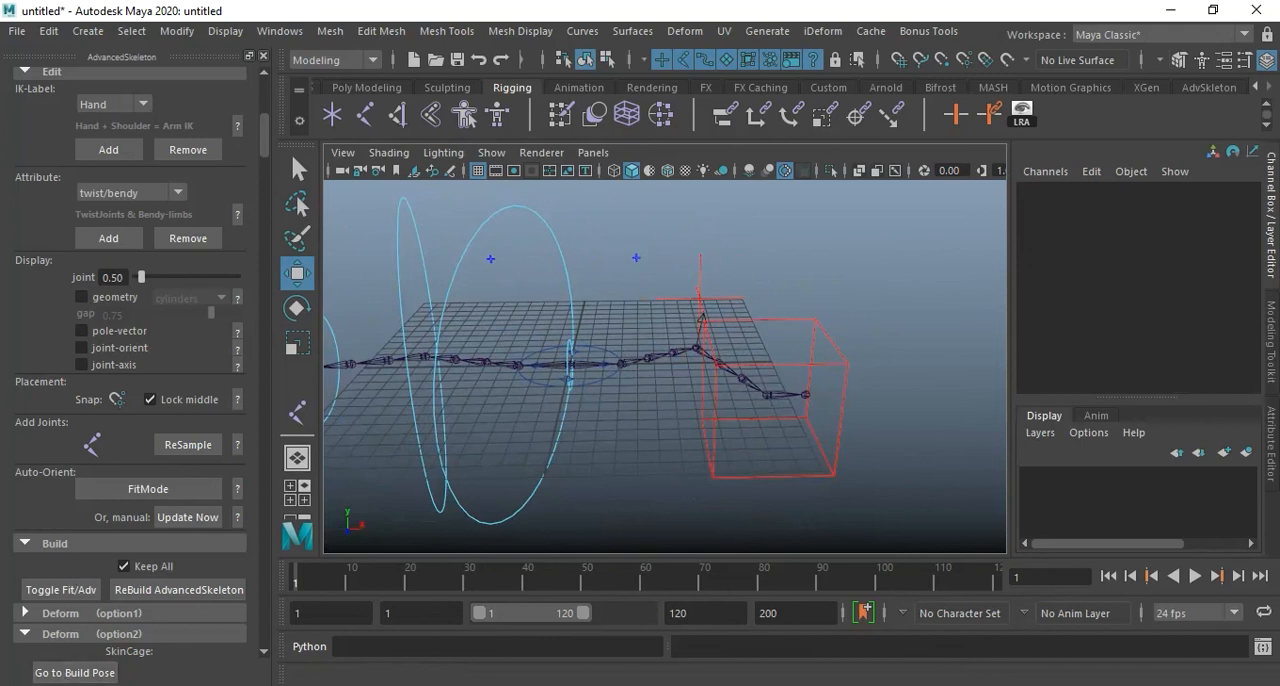
{"action": "left_click", "coordinate": [75, 673]}
Rotate the FKjoint2_L control and turn FKjoint3_L about 31.3 degrees in Z to bend the left arm, and clear the selection.
{"action": "left_click_drag", "start_coordinate": [937, 460], "coordinate": [838, 437], "text": "alt"}
{"action": "mouse_move", "coordinate": [759, 424]}
{"action": "left_mouse_down", "text": "alt"}
{"action": "mouse_move", "coordinate": [774, 434]}
{"action": "mouse_move", "coordinate": [734, 429]}
{"action": "left_mouse_up", "text": "alt"}
{"action": "left_click_drag", "start_coordinate": [657, 394], "coordinate": [585, 398], "text": "alt"}
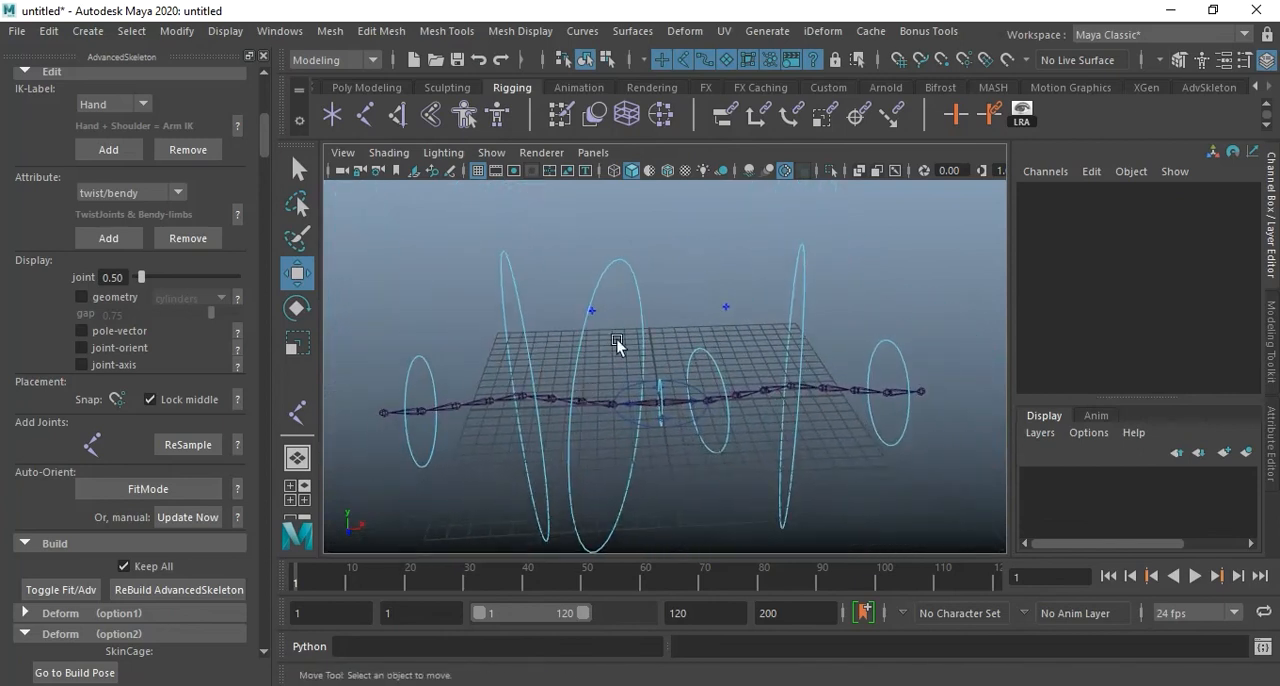
{"action": "left_click", "coordinate": [613, 404]}
{"action": "key", "text": "e"}
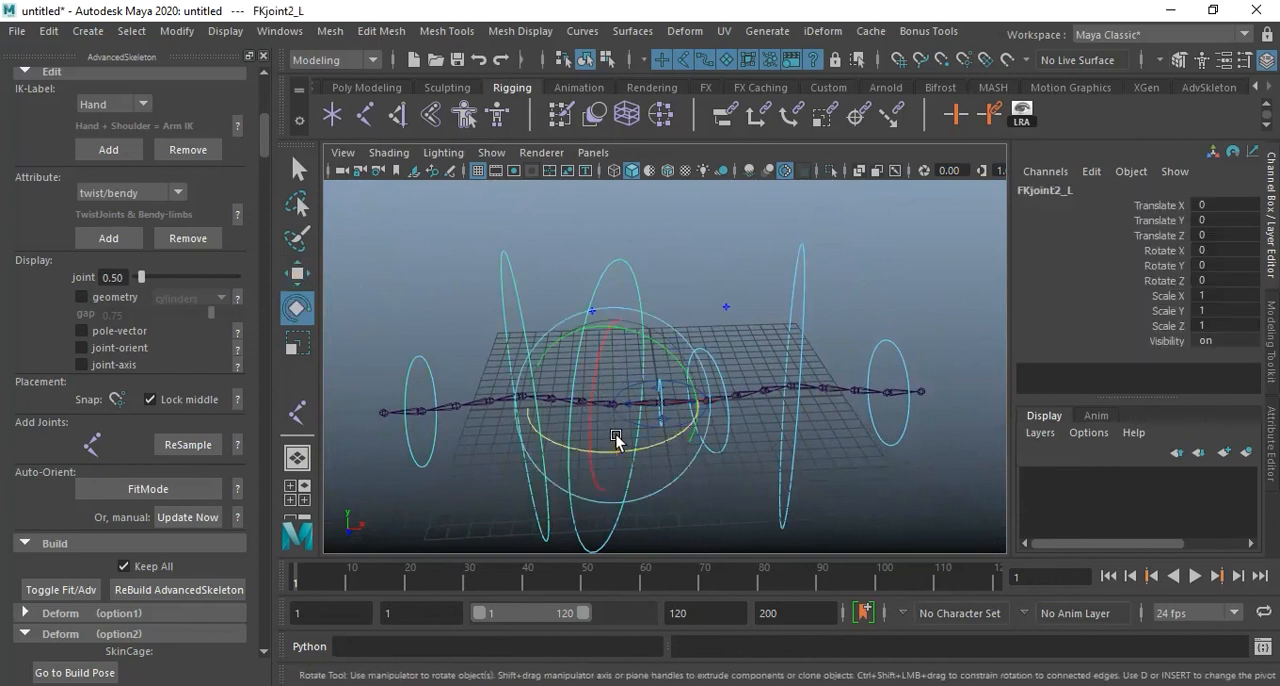
{"action": "left_click_drag", "start_coordinate": [566, 451], "coordinate": [532, 334]}
{"action": "key", "text": "Down"}
{"action": "left_click_drag", "start_coordinate": [500, 462], "coordinate": [557, 463]}
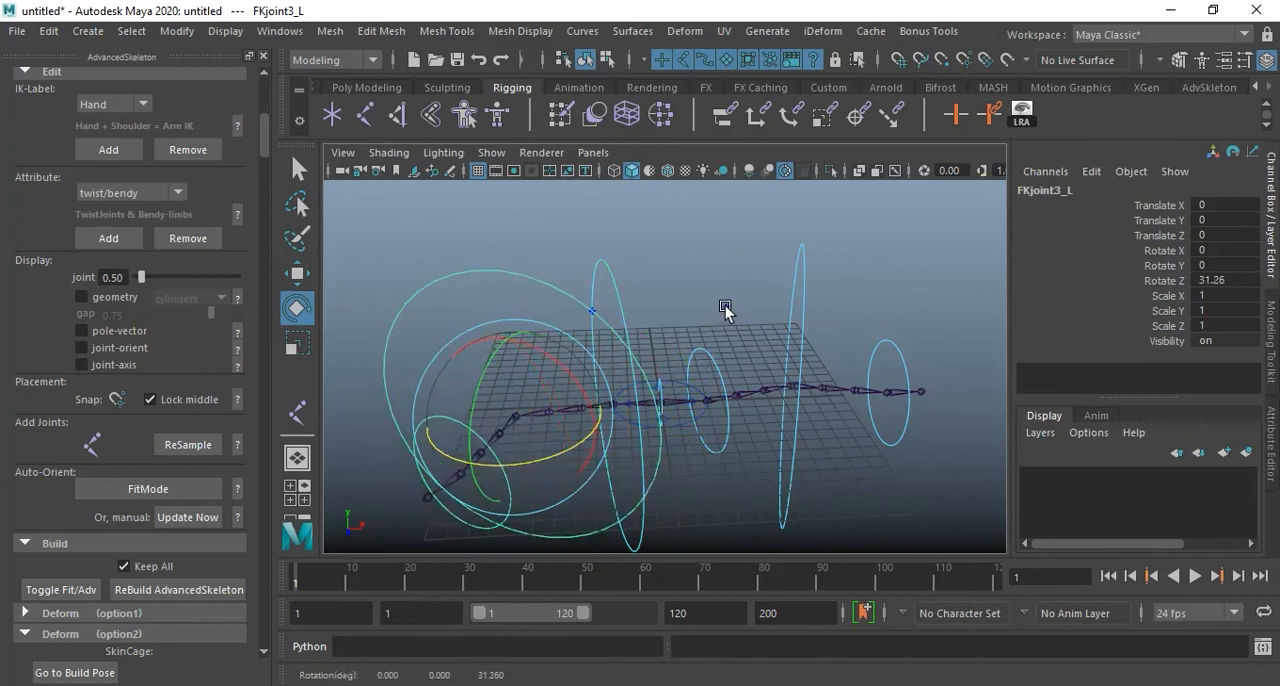
{"action": "left_click", "coordinate": [727, 308]}
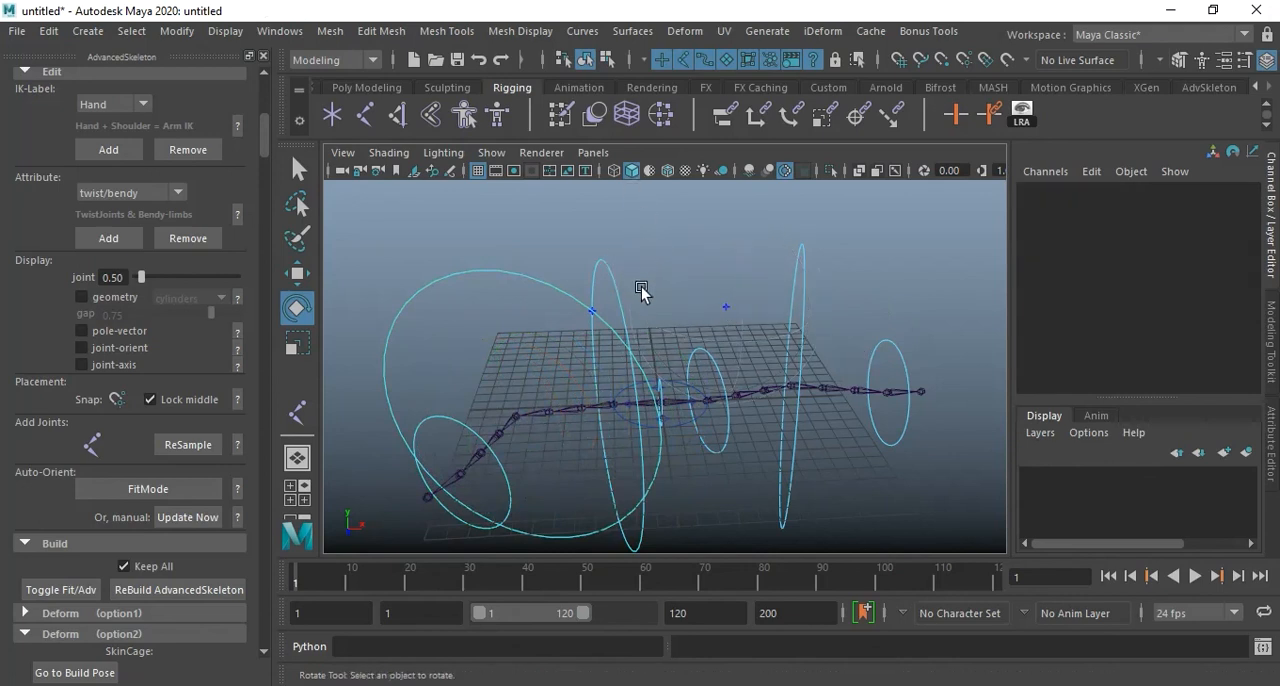
Switch the left arm from FK to IK by setting FKIKBlend on the FKIKArm_L control to 10.
{"action": "left_click_drag", "start_coordinate": [586, 307], "coordinate": [592, 278], "text": "alt"}
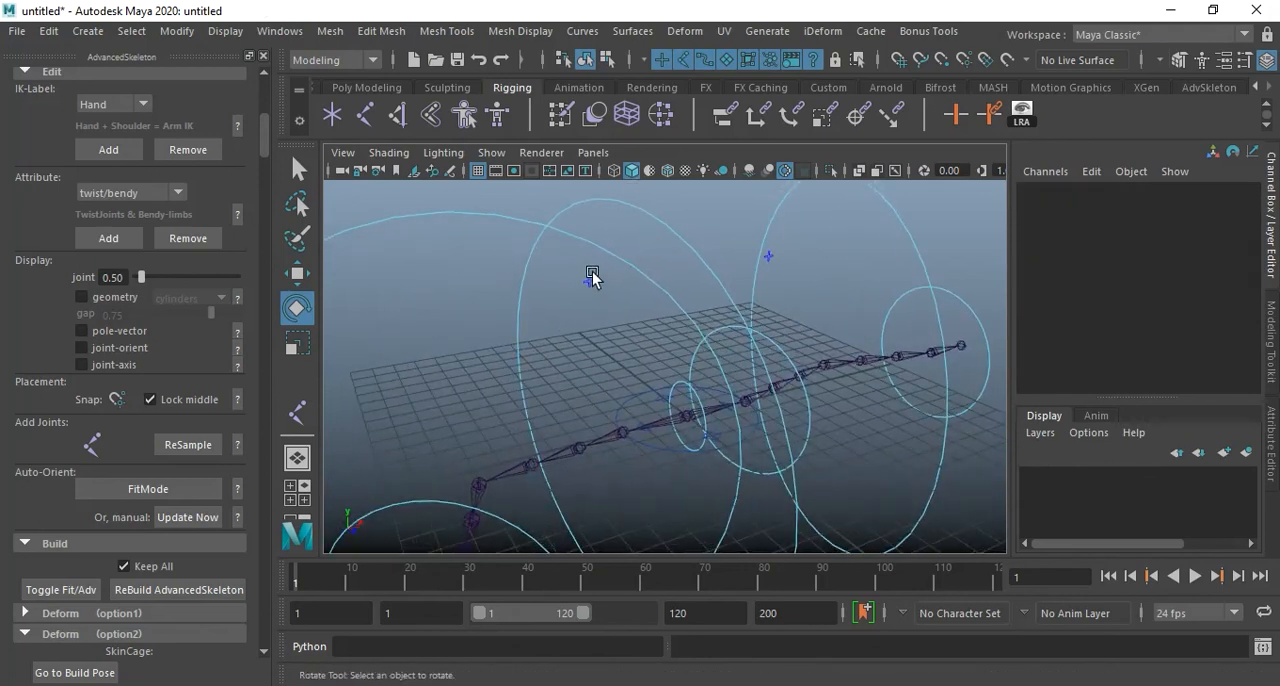
{"action": "left_click", "coordinate": [591, 278]}
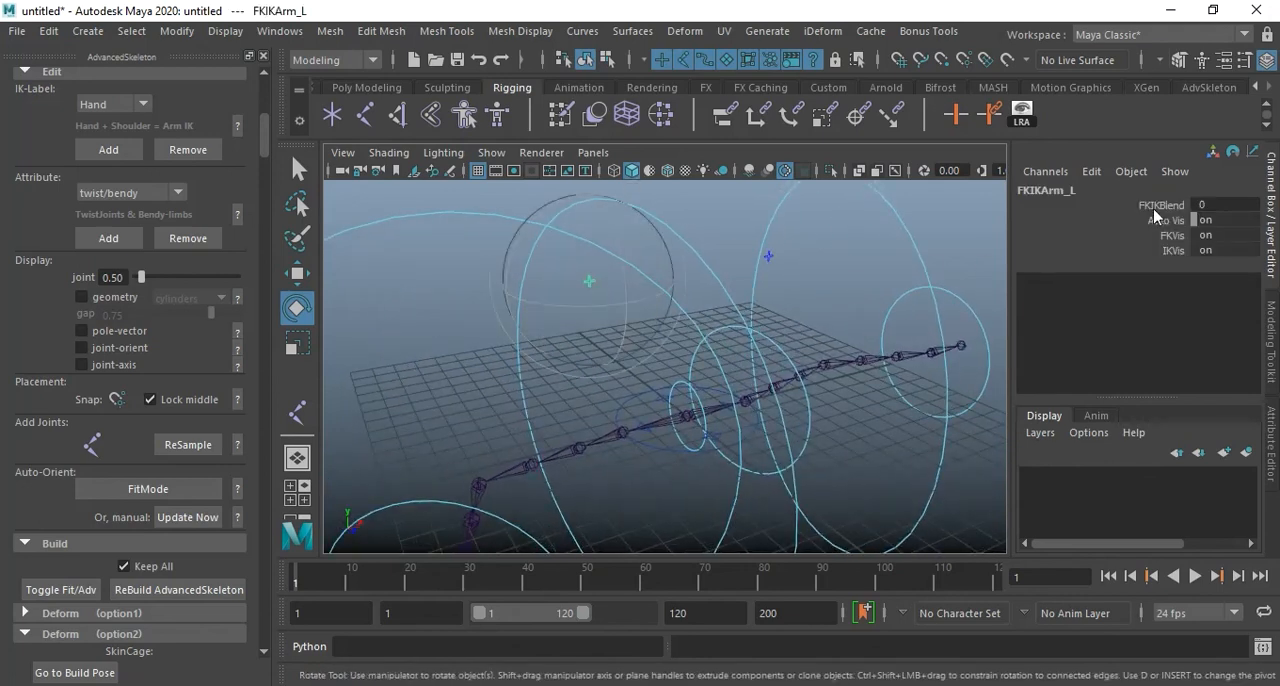
{"action": "left_click", "coordinate": [1153, 205]}
{"action": "middle_click_drag", "start_coordinate": [797, 343], "coordinate": [907, 348]}
{"action": "left_click_drag", "start_coordinate": [694, 357], "coordinate": [671, 309], "text": "alt"}
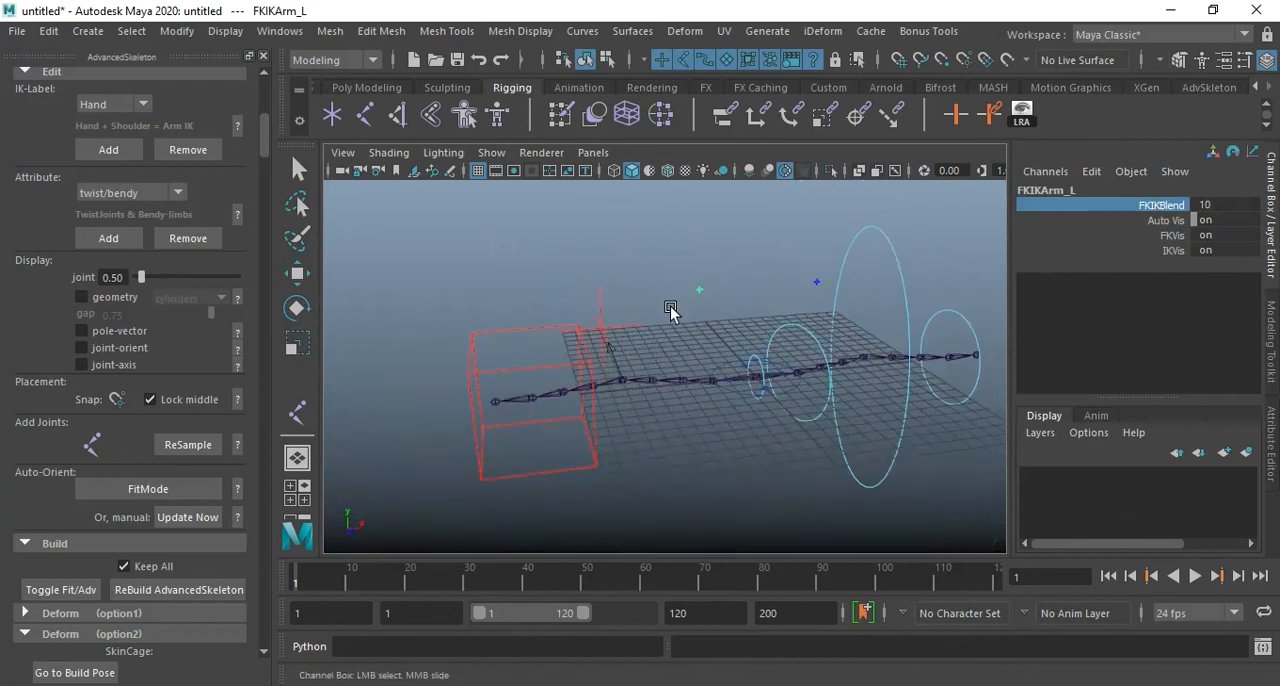
Move the IKArm_L control to about X 2.21, Y -1.83, Z 1.31 to bend the left arm with IK.
{"action": "left_click", "coordinate": [550, 370]}
{"action": "key", "text": "w"}
{"action": "left_click_drag", "start_coordinate": [527, 403], "coordinate": [572, 430]}
{"action": "left_click_drag", "start_coordinate": [657, 452], "coordinate": [634, 441], "text": "alt"}
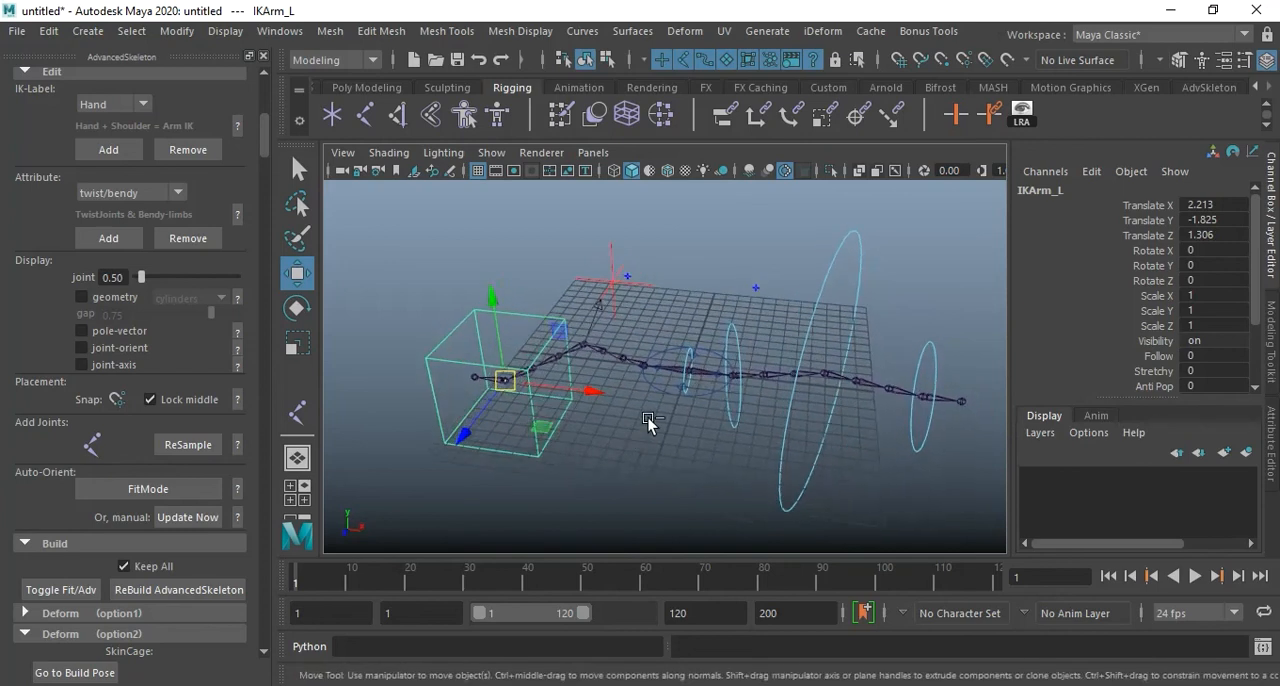
{"action": "left_click_drag", "start_coordinate": [653, 428], "coordinate": [757, 407], "text": "alt"}
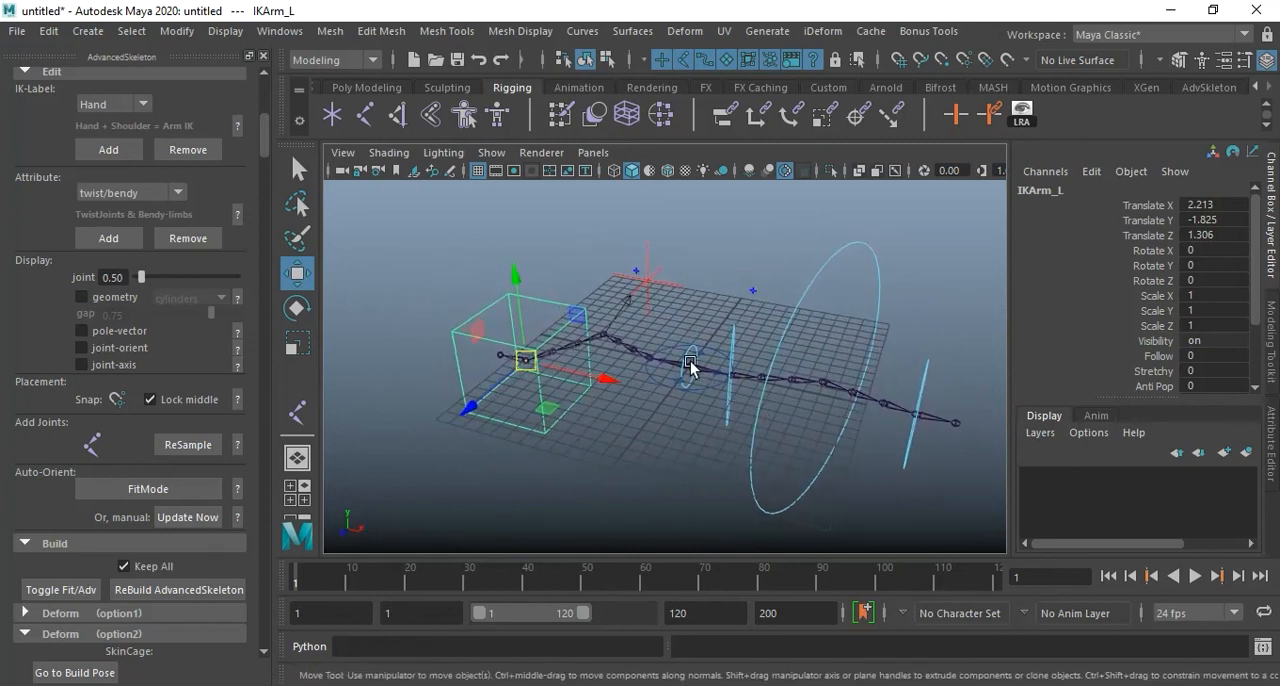